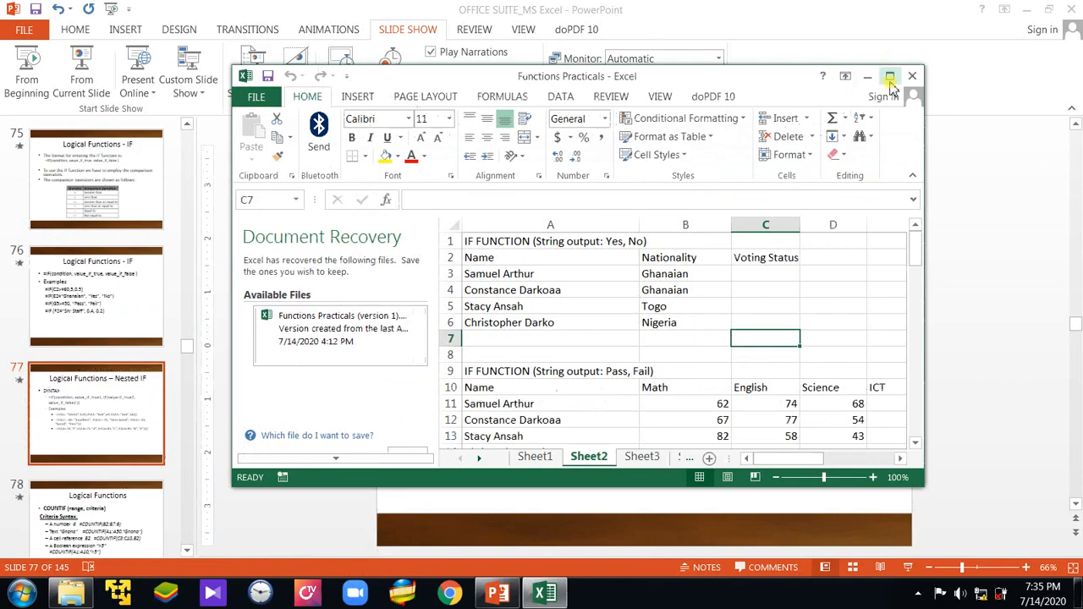
Step: Maximize the Functions Practicals workbook window and select the first Voting Status cell, C3
left_click(890, 76)
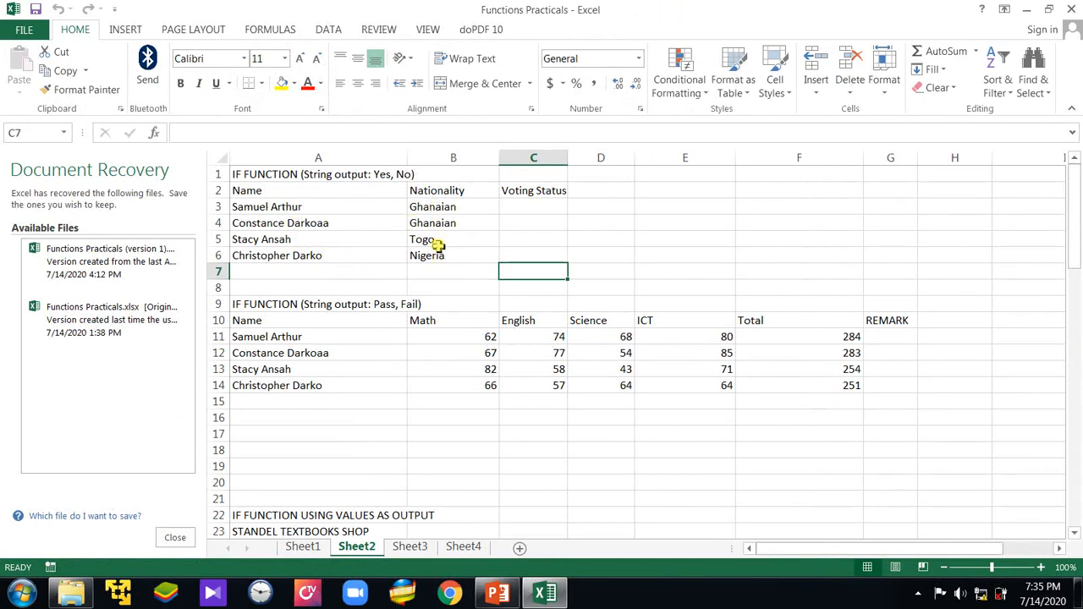
left_click(521, 209)
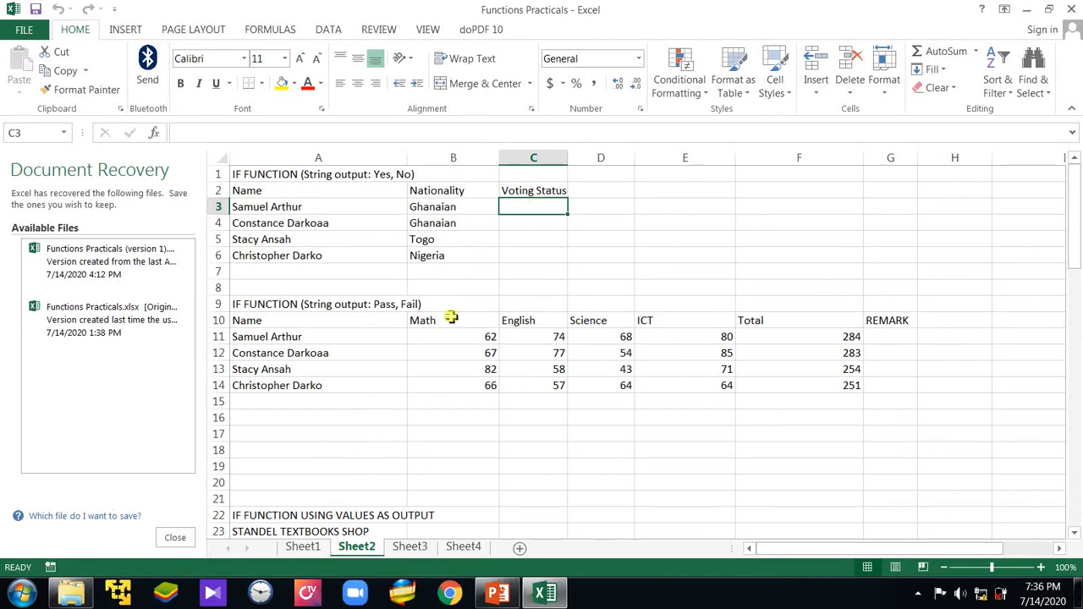
left_click(178, 538)
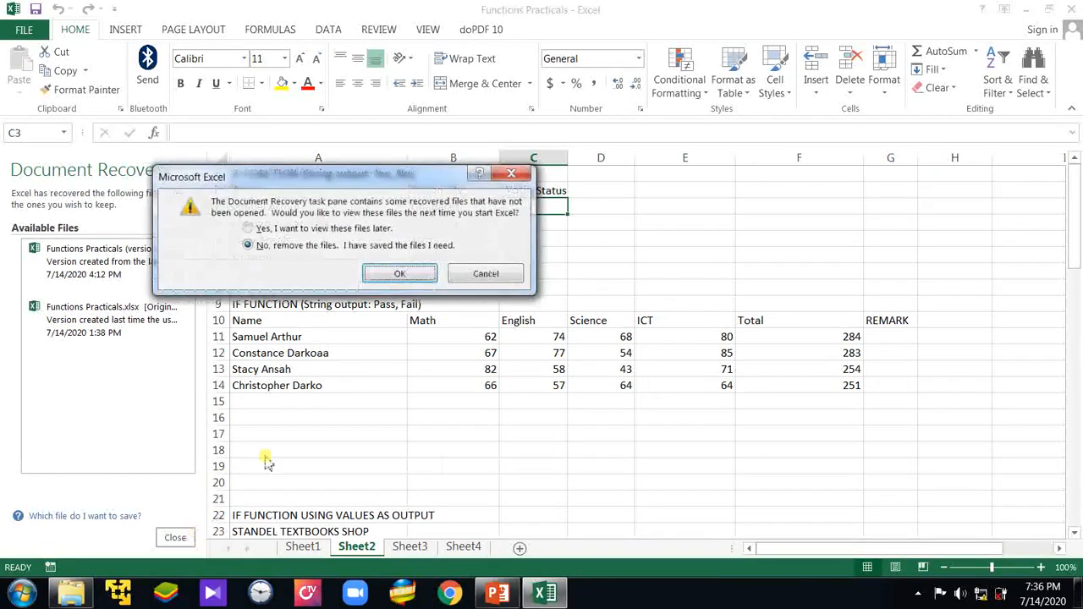
left_click(495, 275)
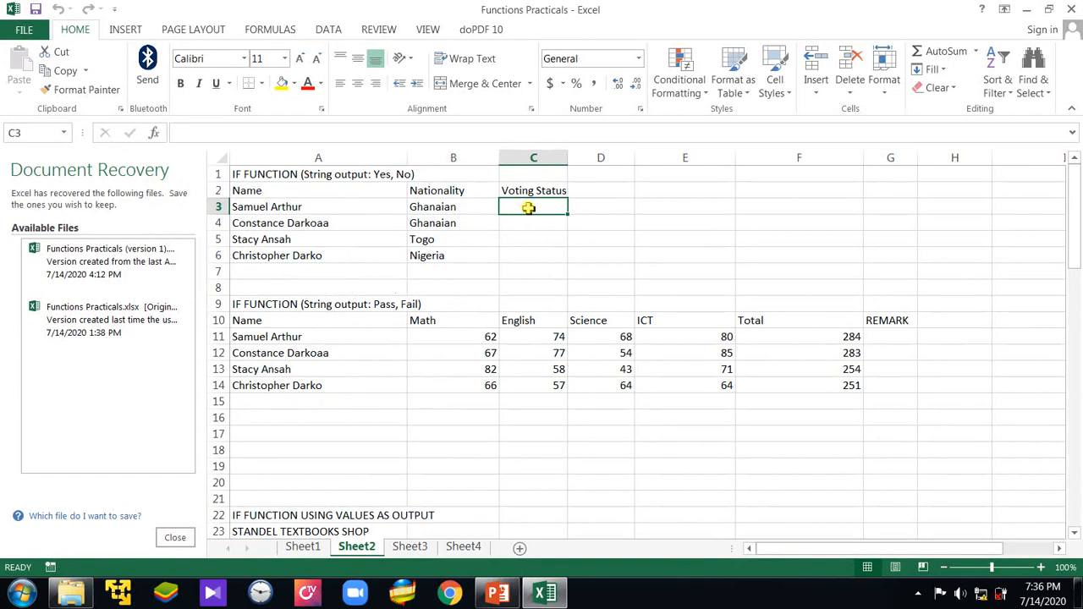
Step: Enter the formula =IF(B3="Ghanaian", "Can Vote", "Cannot Vote") in cell C3
type("=")
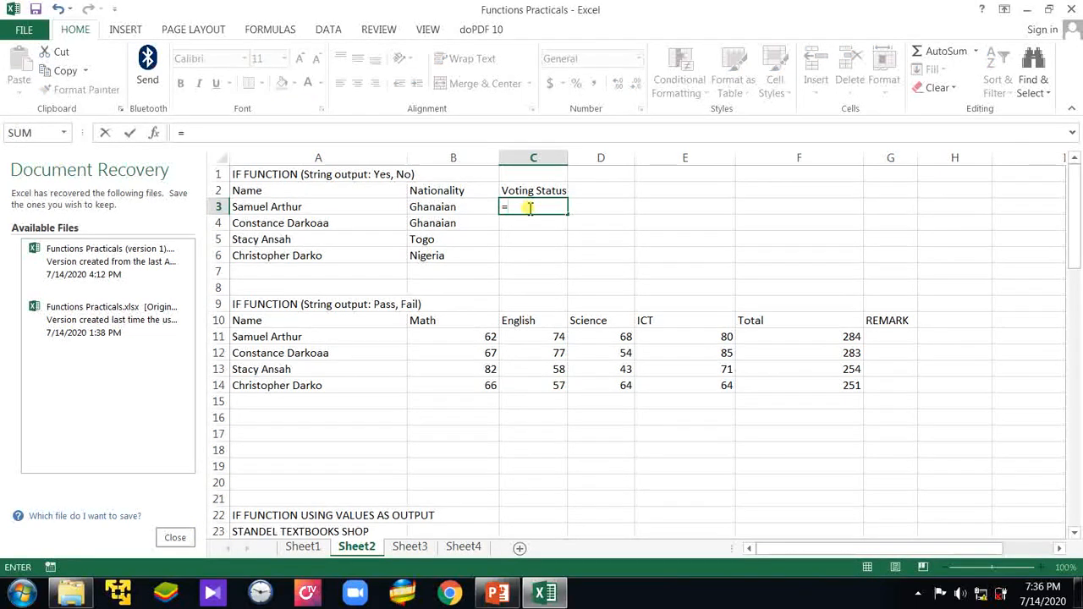
type("if")
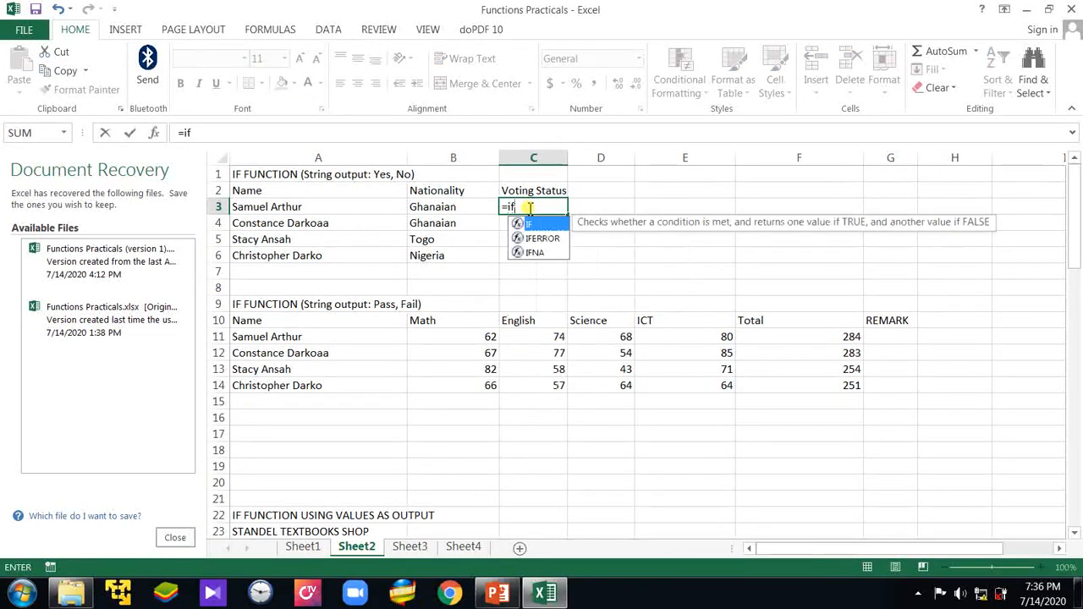
type("(")
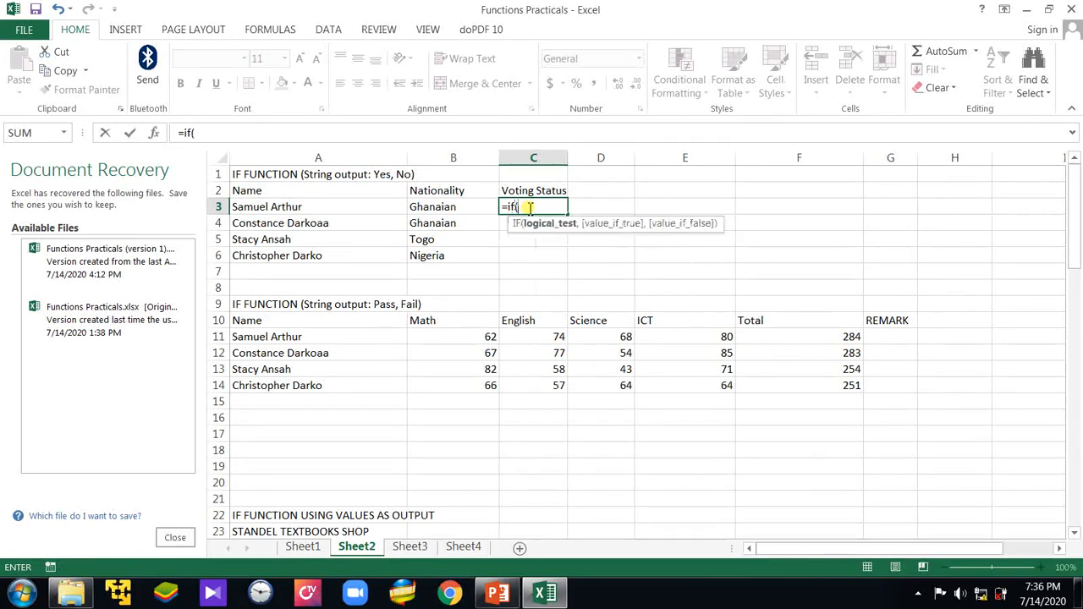
left_click(430, 208)
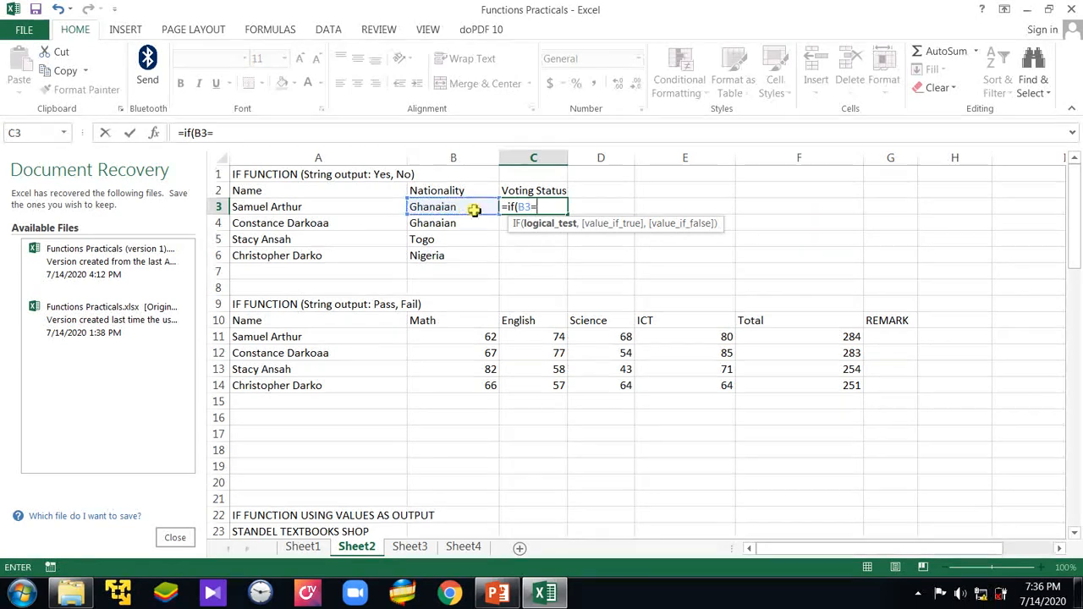
type("=")
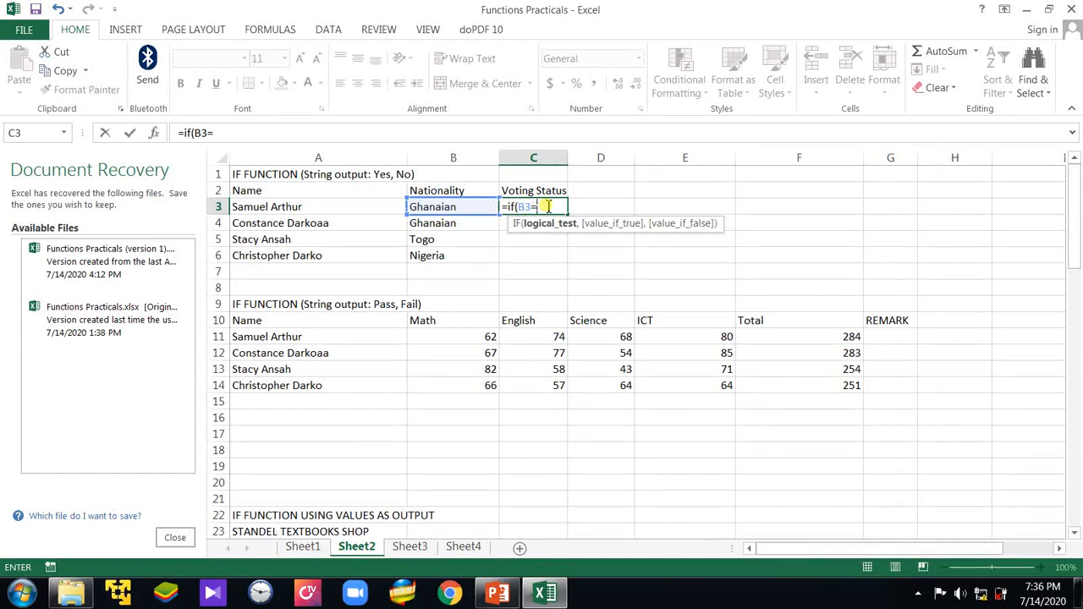
type("\"")
type("Ghanaian")
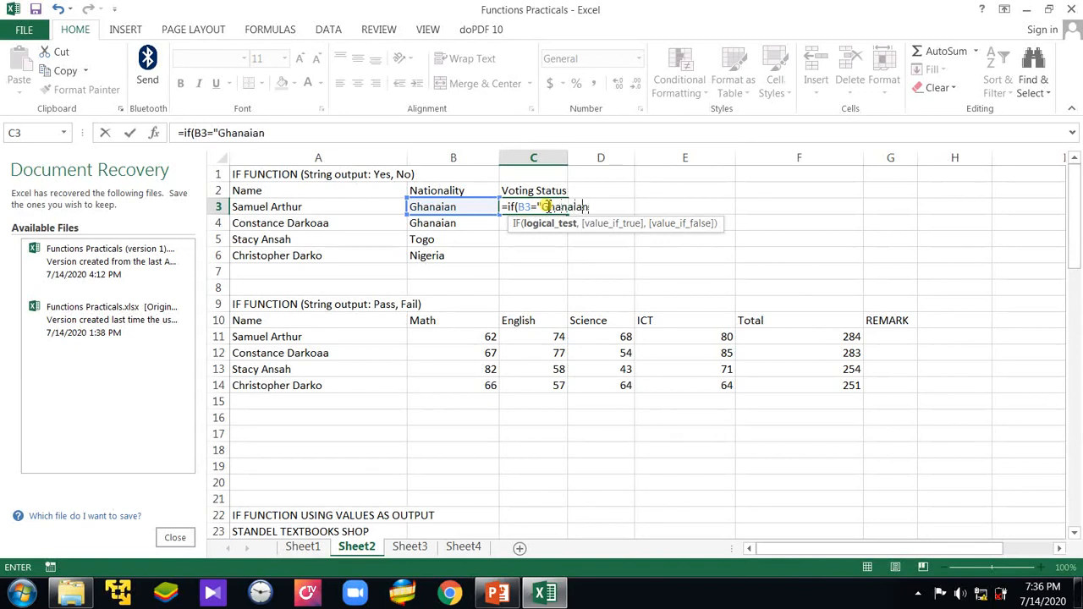
type("\",")
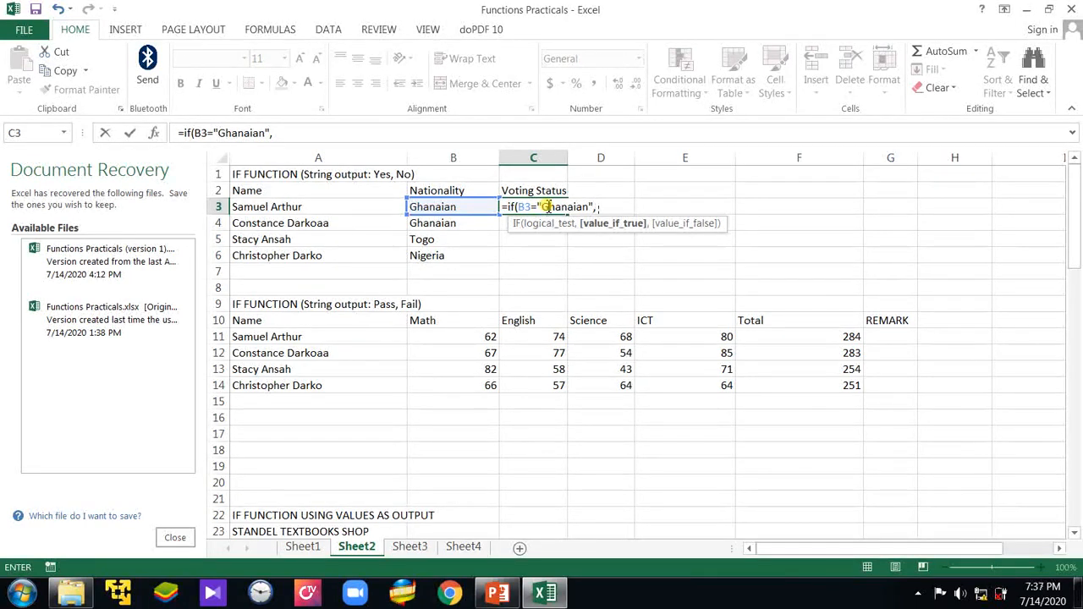
type("\"Can Vote")
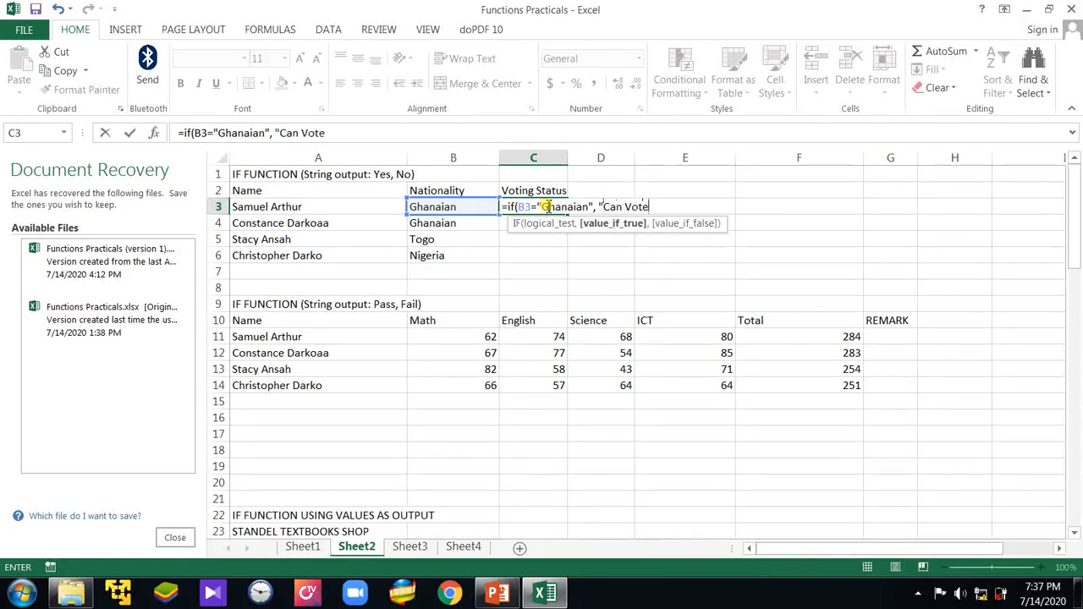
type("\",")
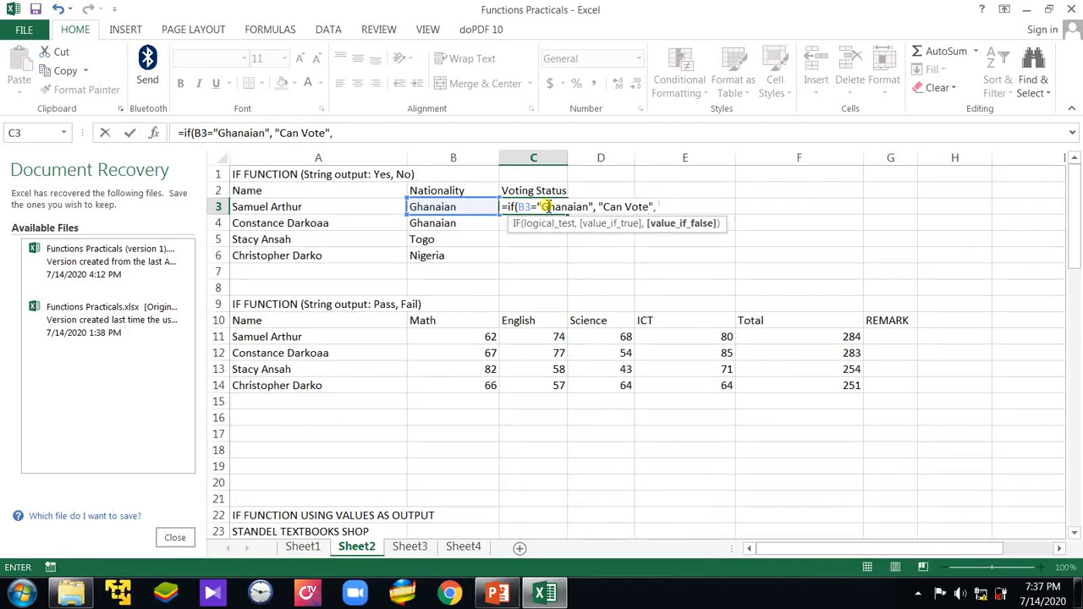
type(" \"Cannot Vote")
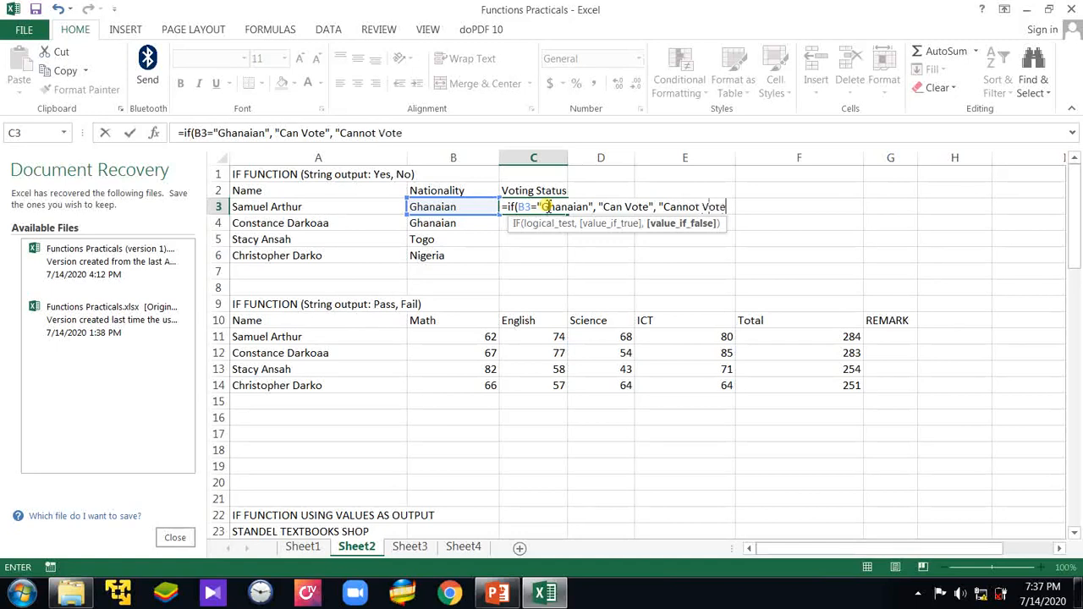
type("\"")
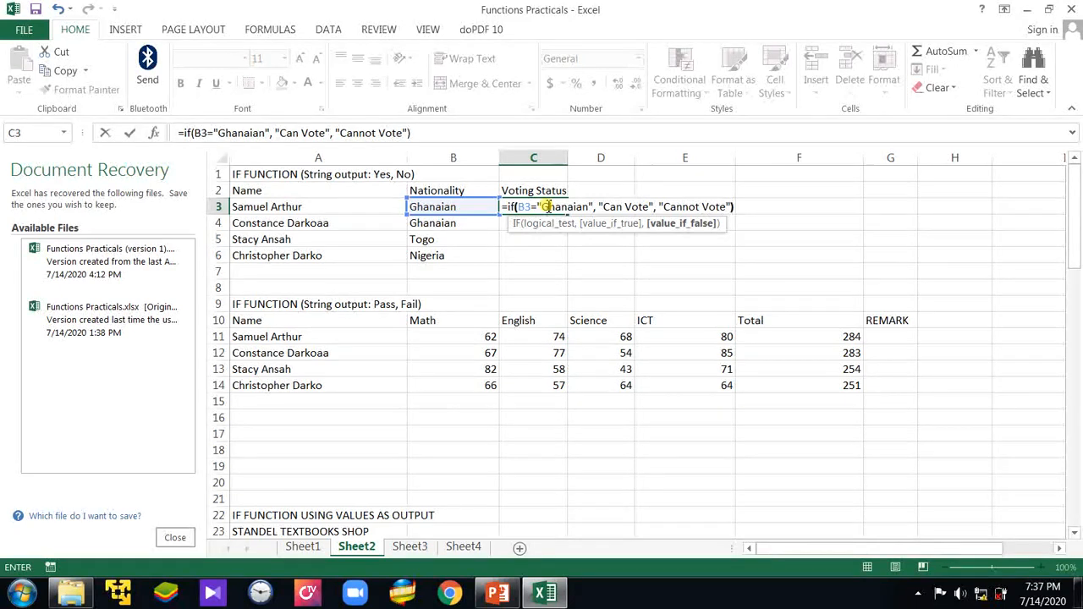
type(")")
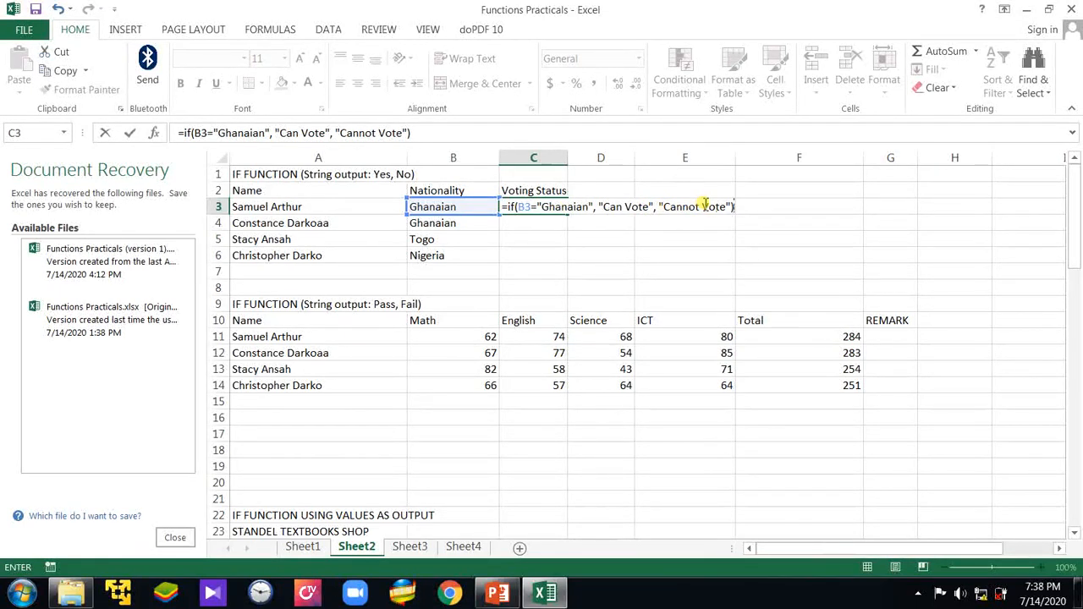
key("Return")
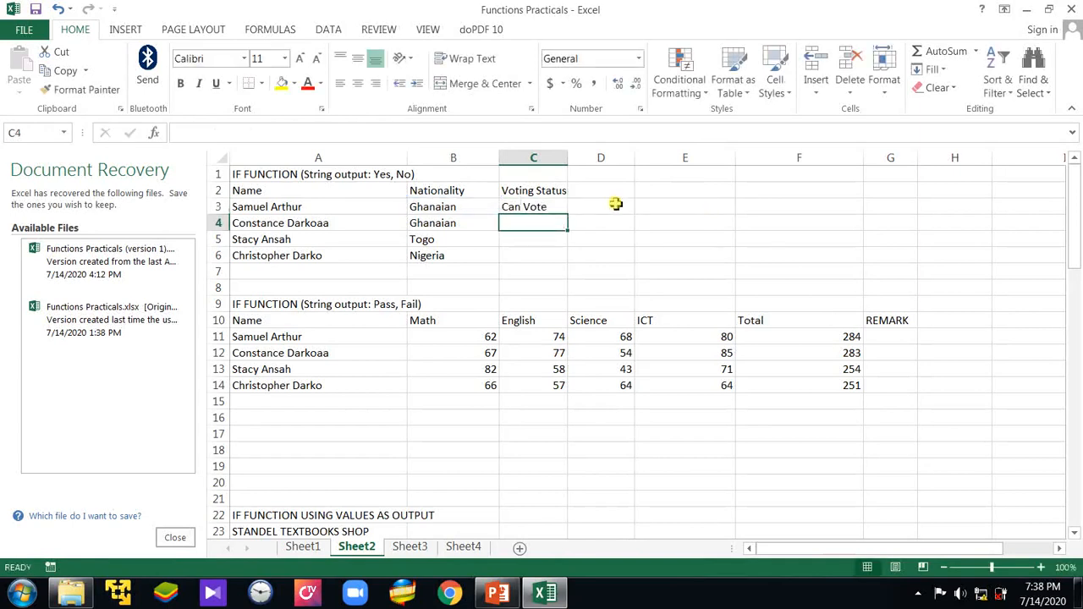
Step: Copy the Voting Status formula from C3 down through C6
left_click(560, 208)
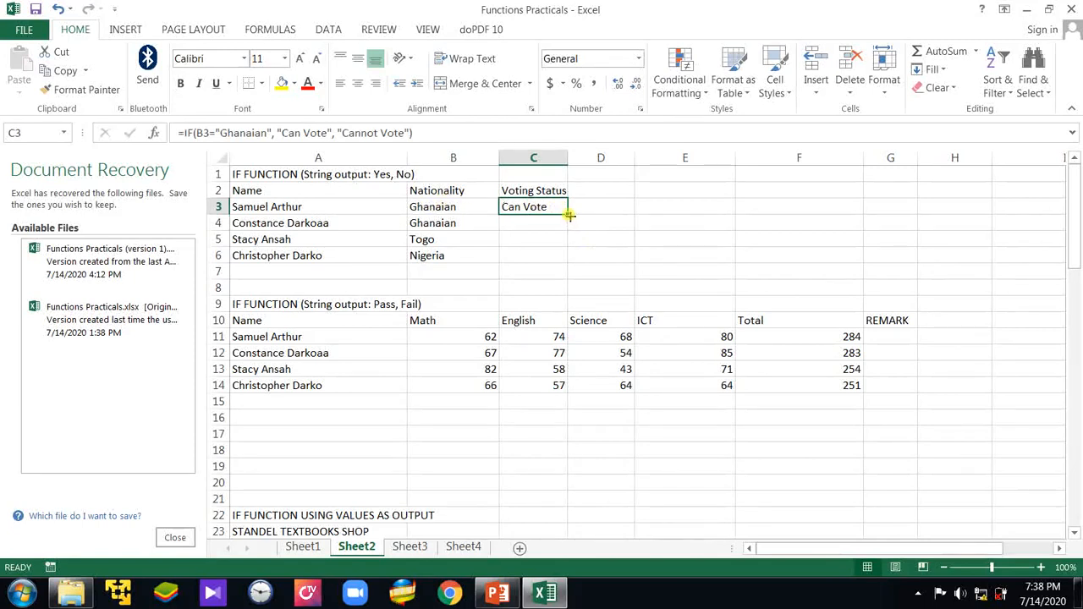
left_click_drag(569, 215, 565, 262)
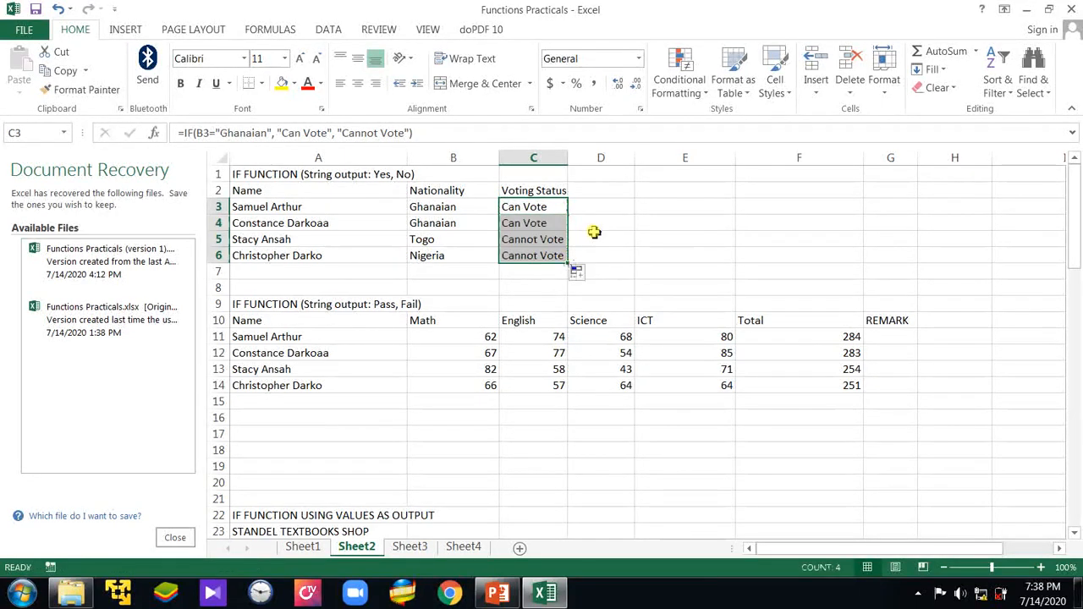
left_click(596, 239)
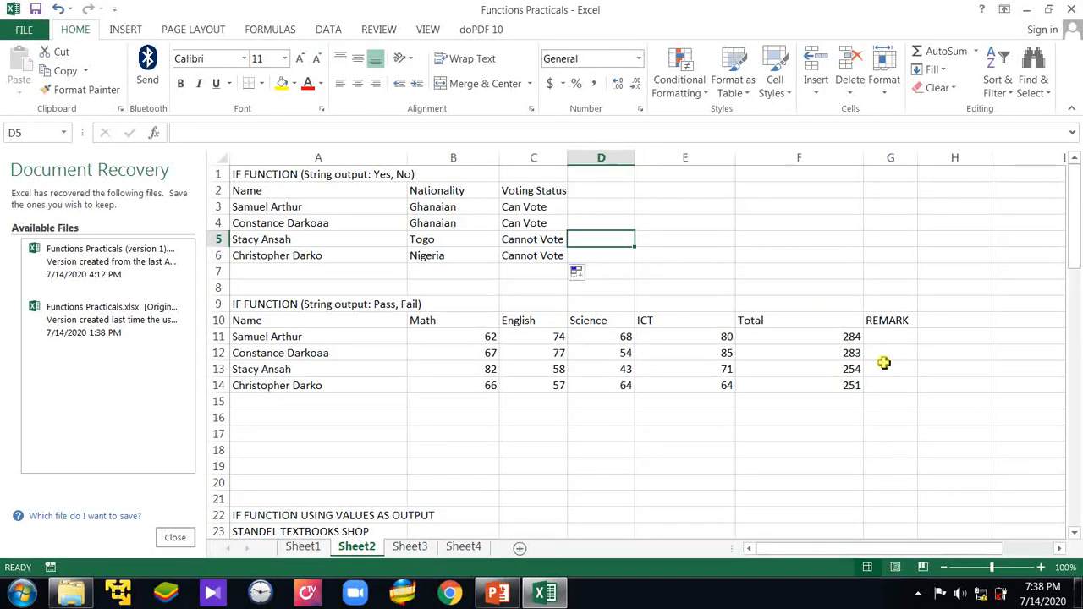
Step: Enter the formula =IF(F11>=260, "Pass", "Fail") in the first REMARK cell, G11
left_click(824, 546)
left_click(889, 341)
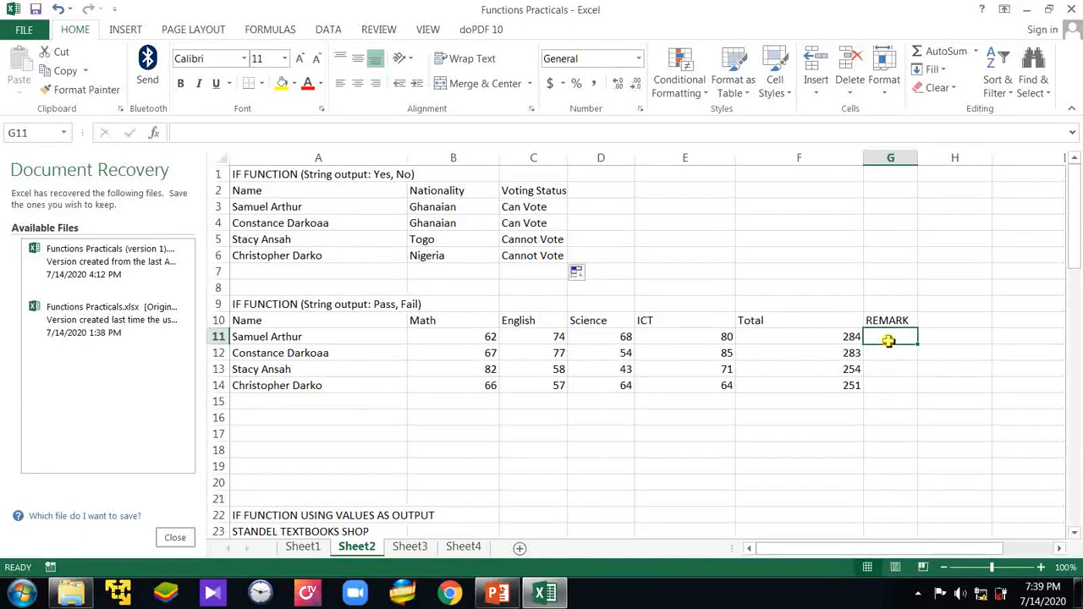
type("=")
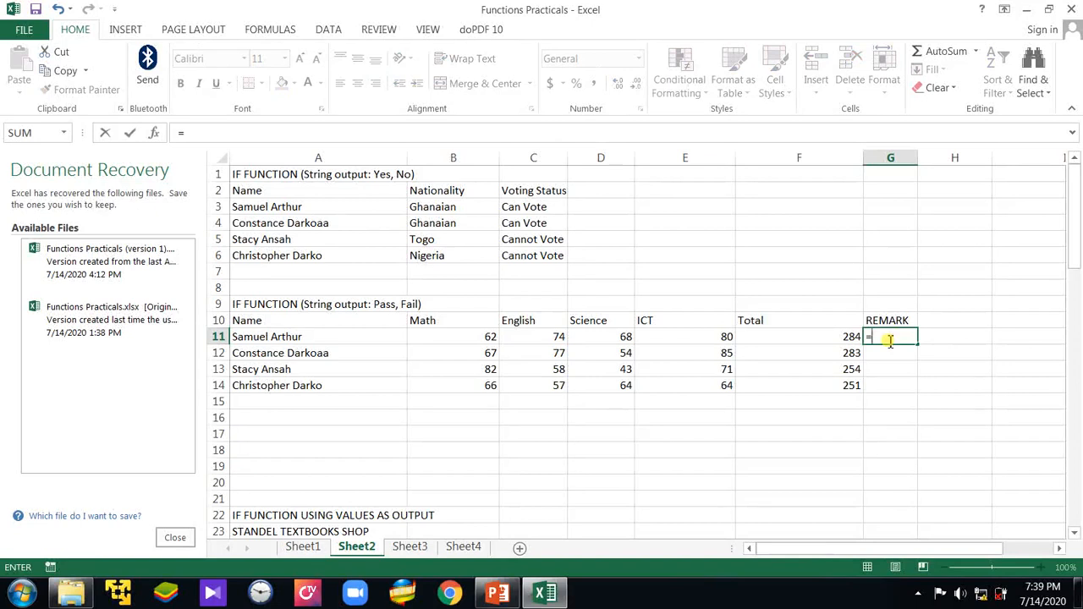
type("if")
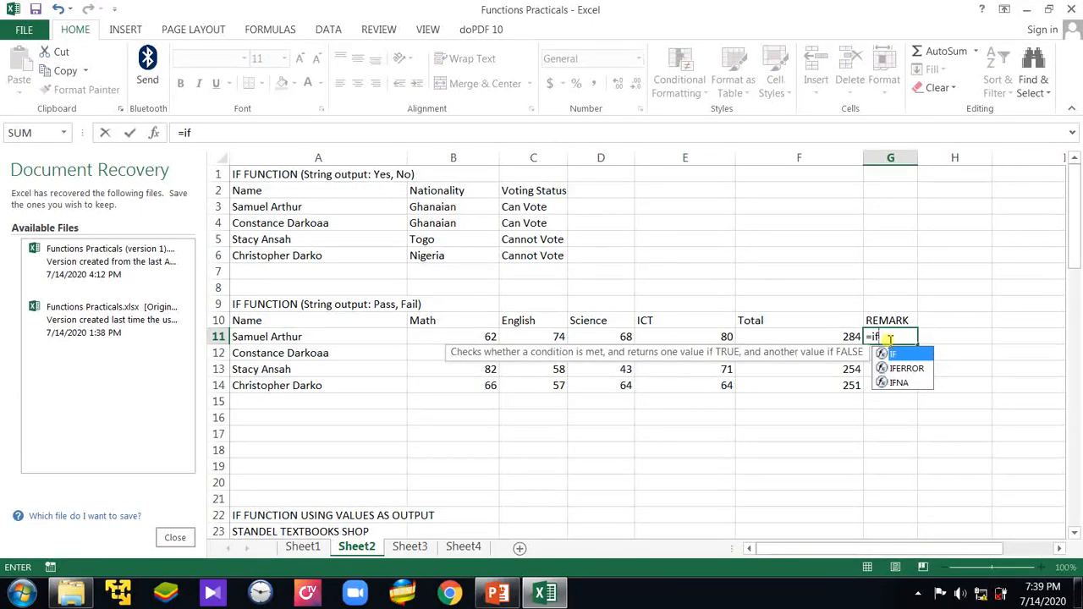
type("(")
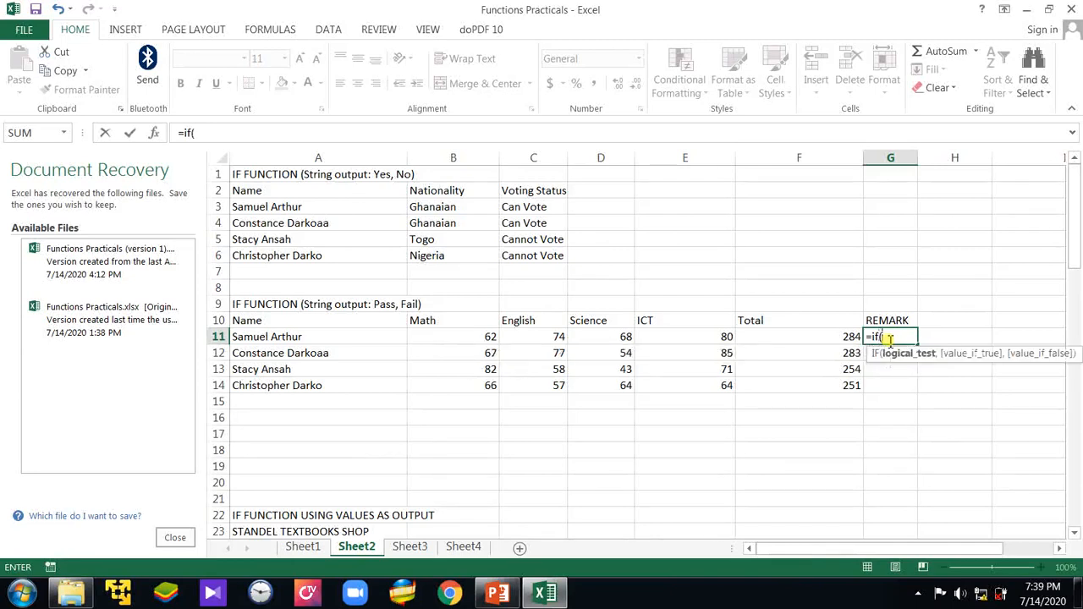
left_click(834, 336)
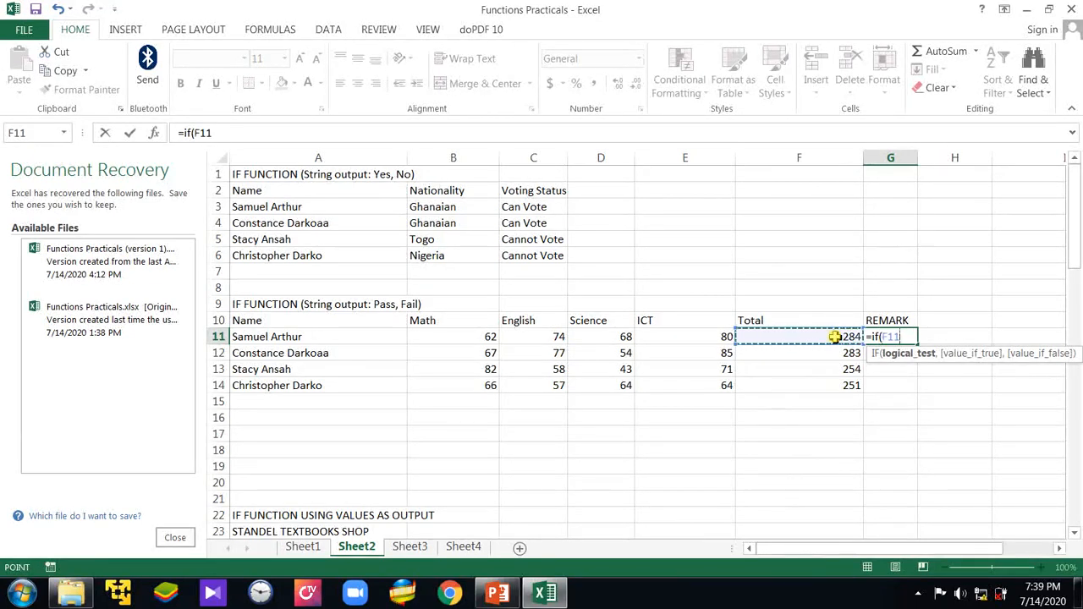
type(">")
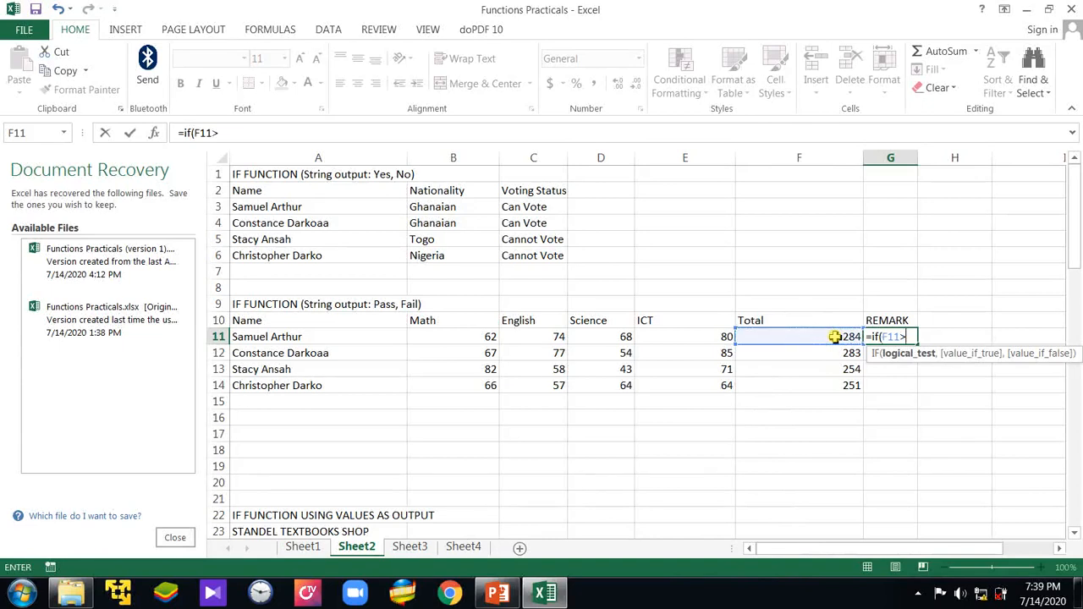
type("=6")
key("BackSpace")
type("260,")
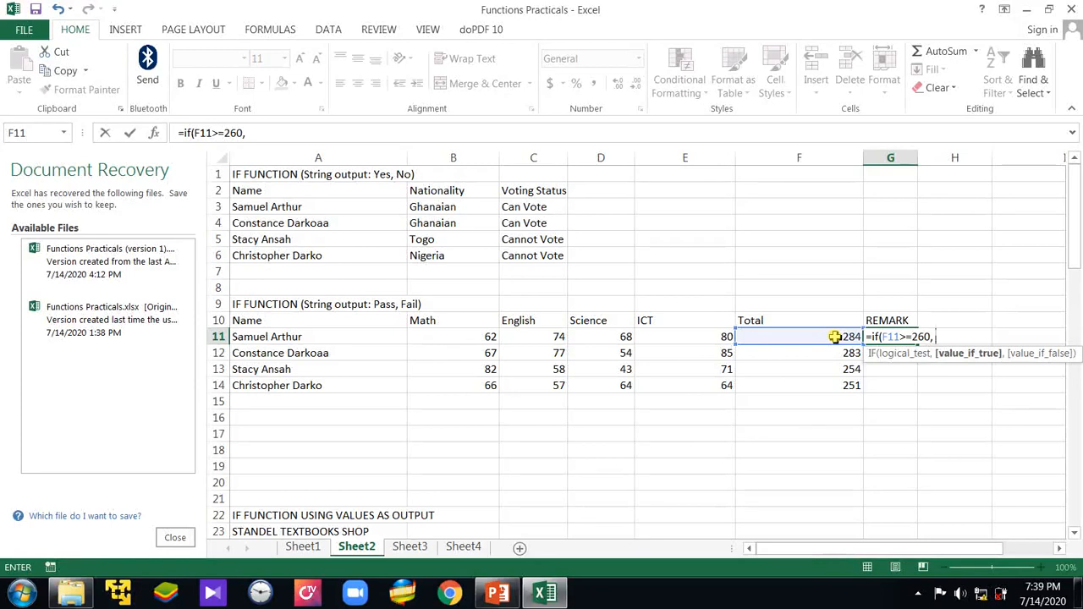
type("Pass\", ")
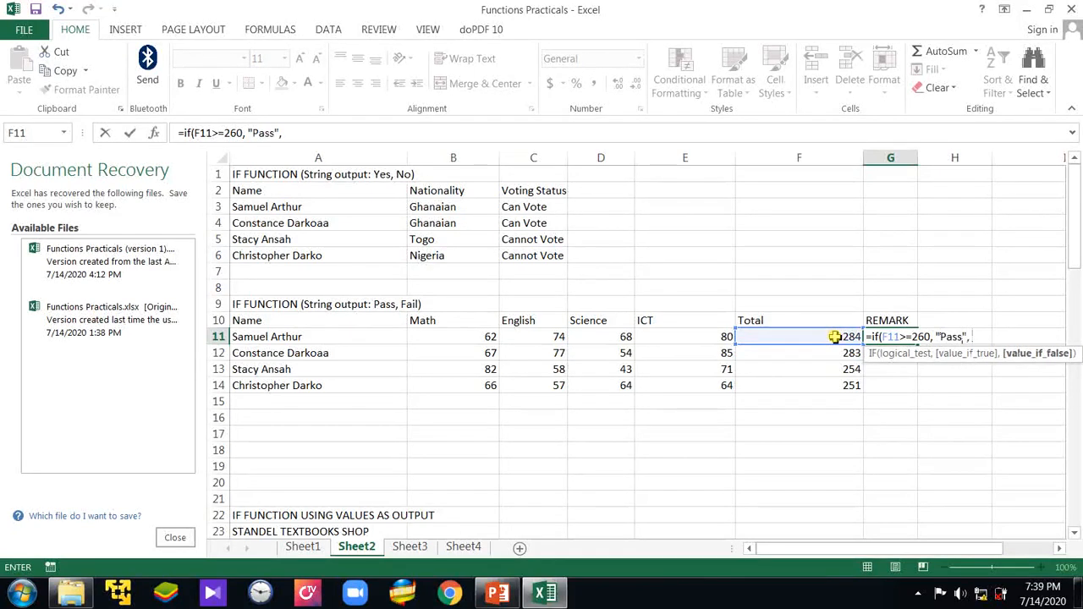
type("\"Fail")
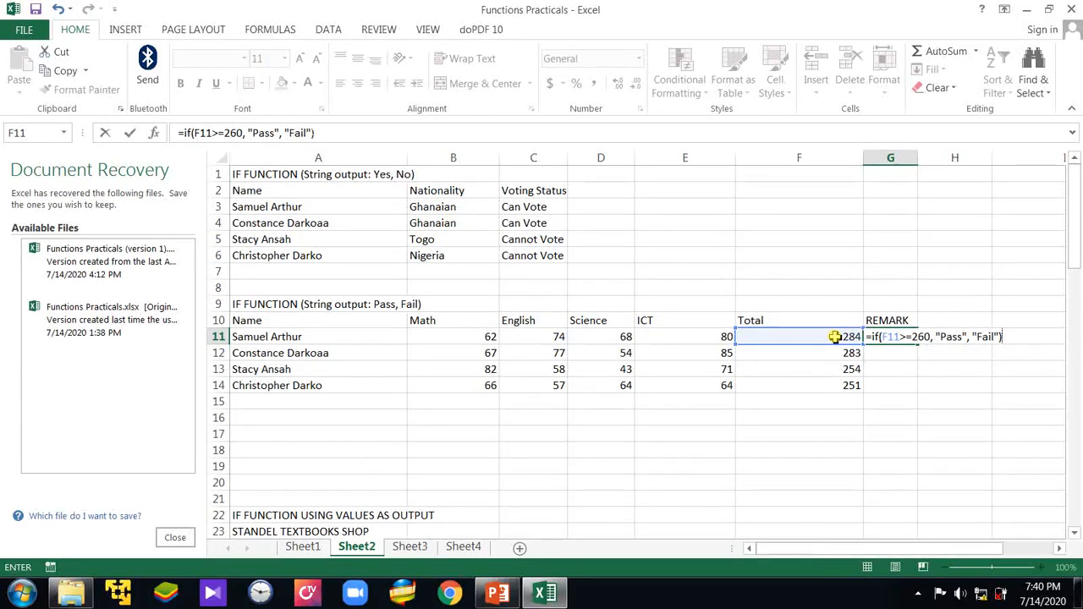
key("Return")
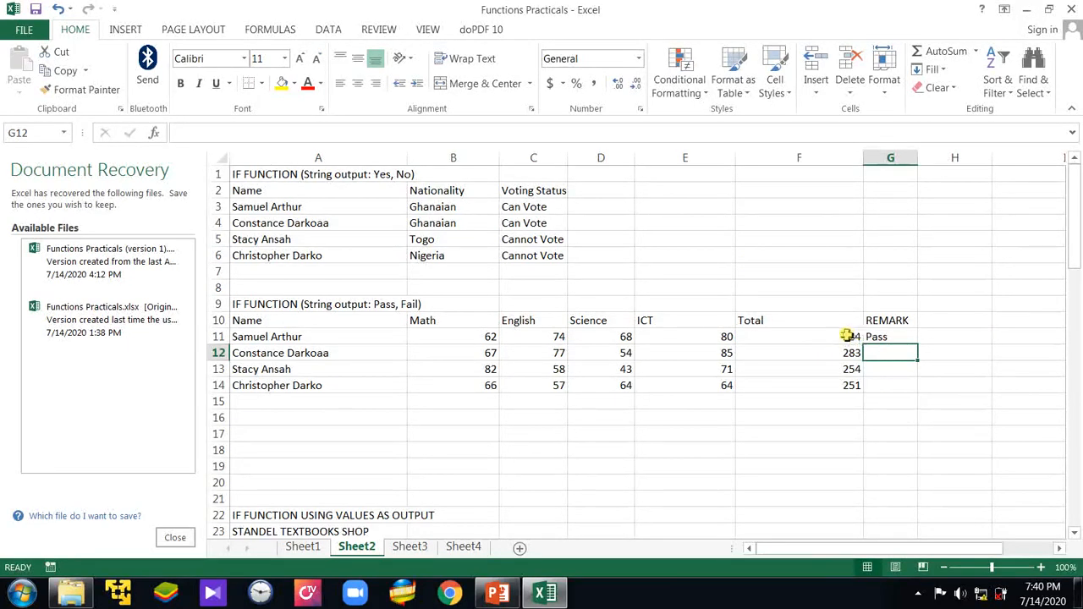
Step: Copy the REMARK formula from G11 down through G14 and check the formula in each row
left_click(888, 338)
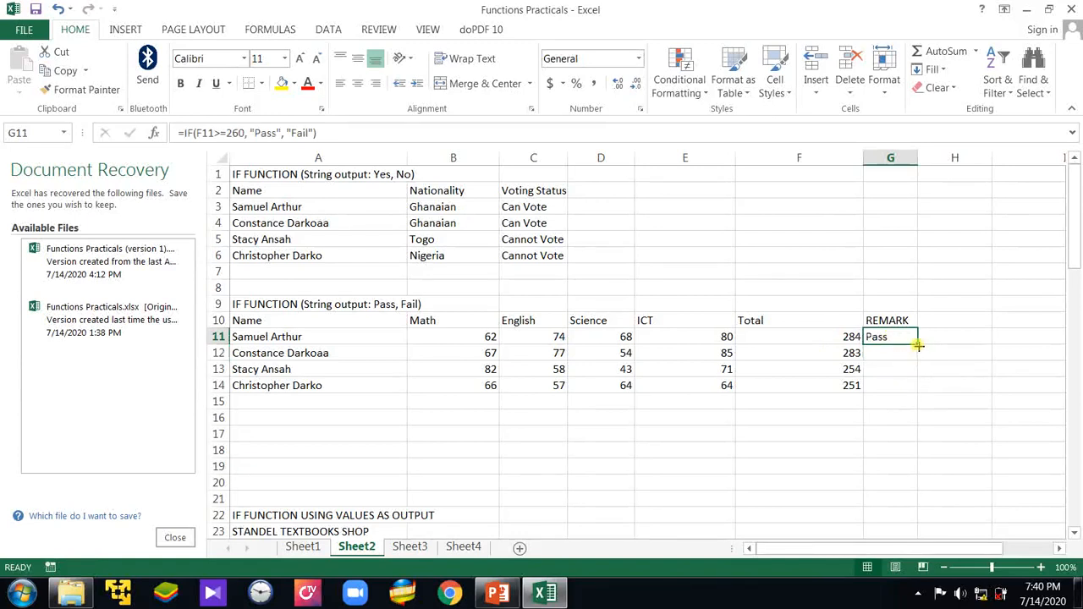
left_click_drag(919, 346, 913, 396)
left_click(900, 342)
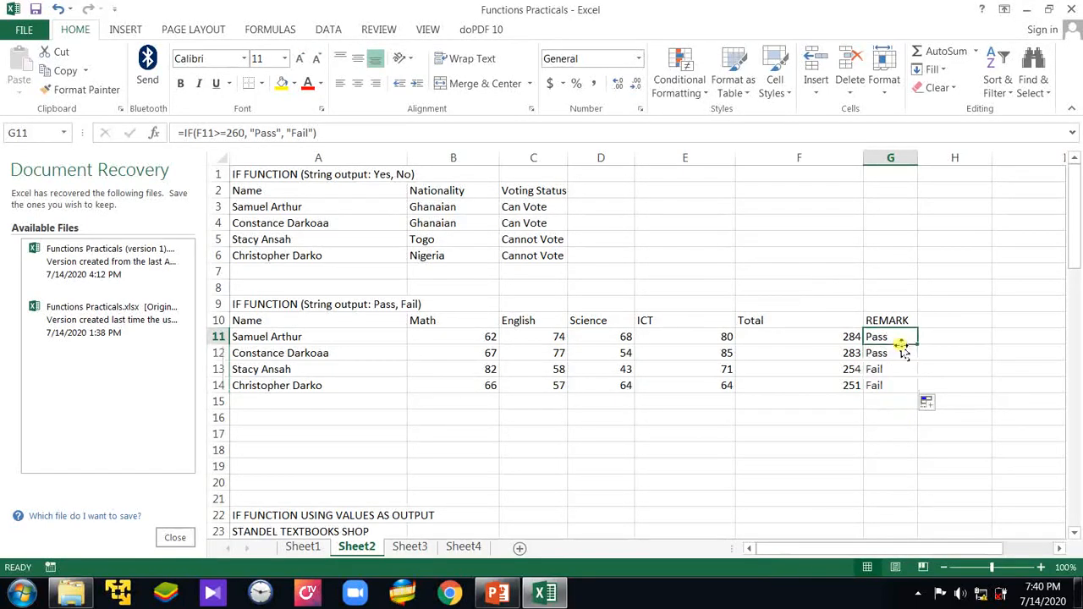
left_click(899, 353)
left_click(899, 370)
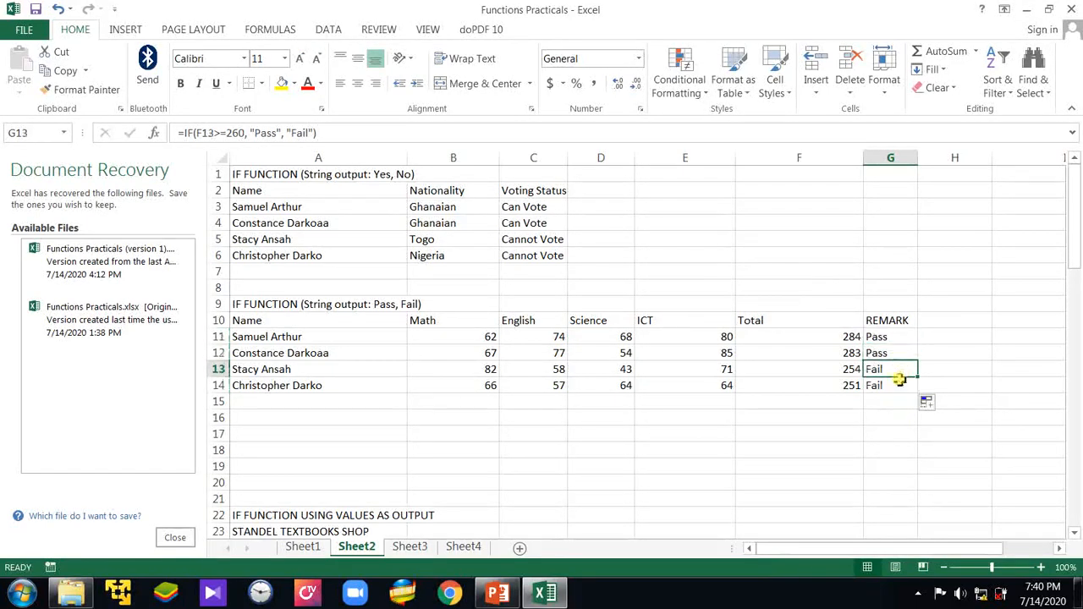
left_click(899, 385)
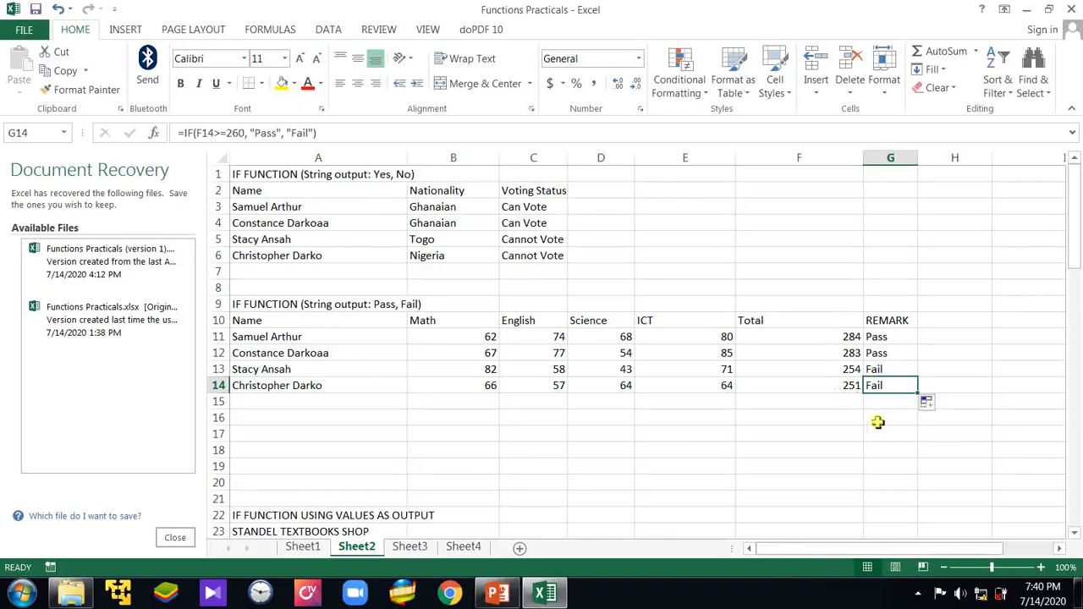
Step: Close Document Recovery and confirm removing the recovered files
left_click(190, 538)
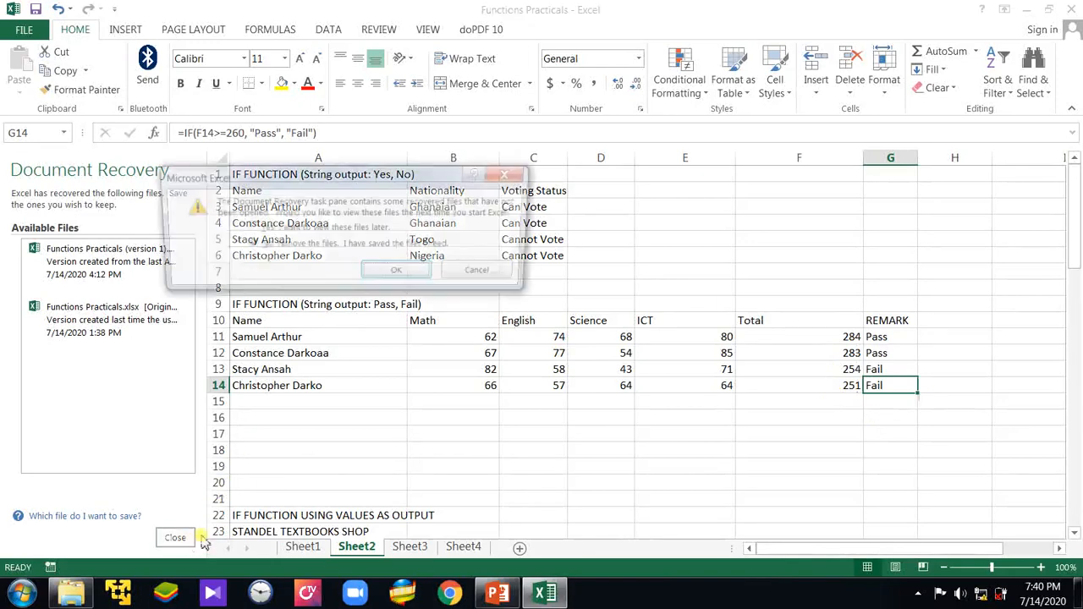
left_click(478, 275)
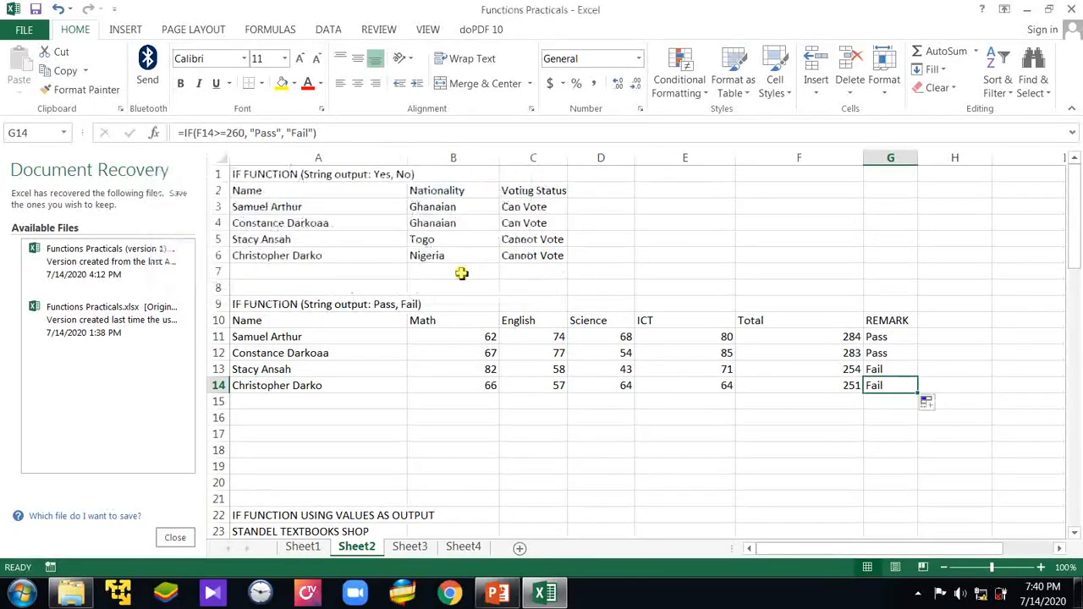
left_click(175, 537)
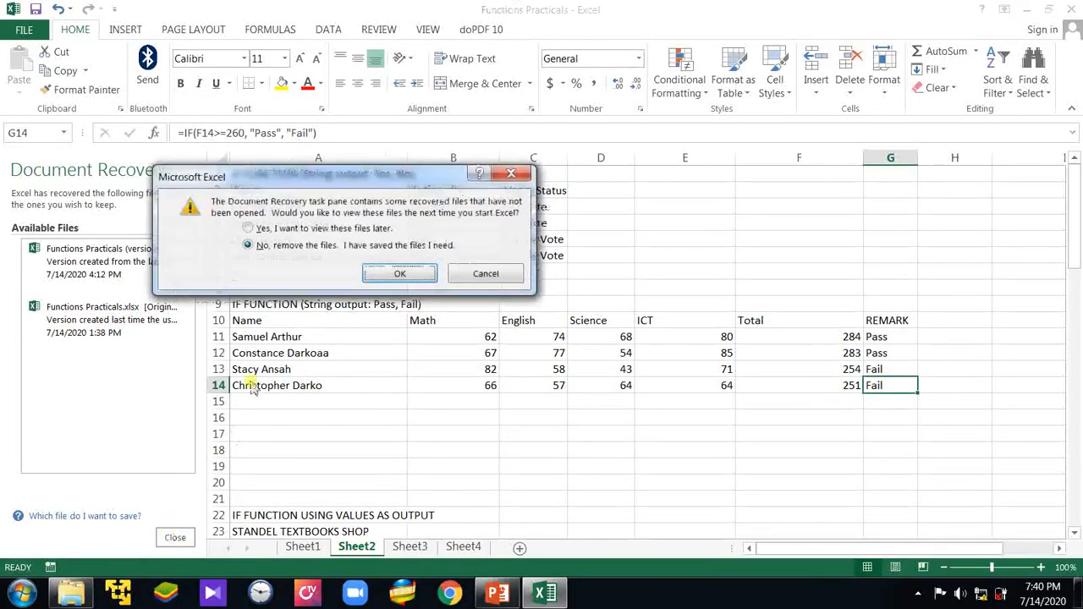
left_click(377, 274)
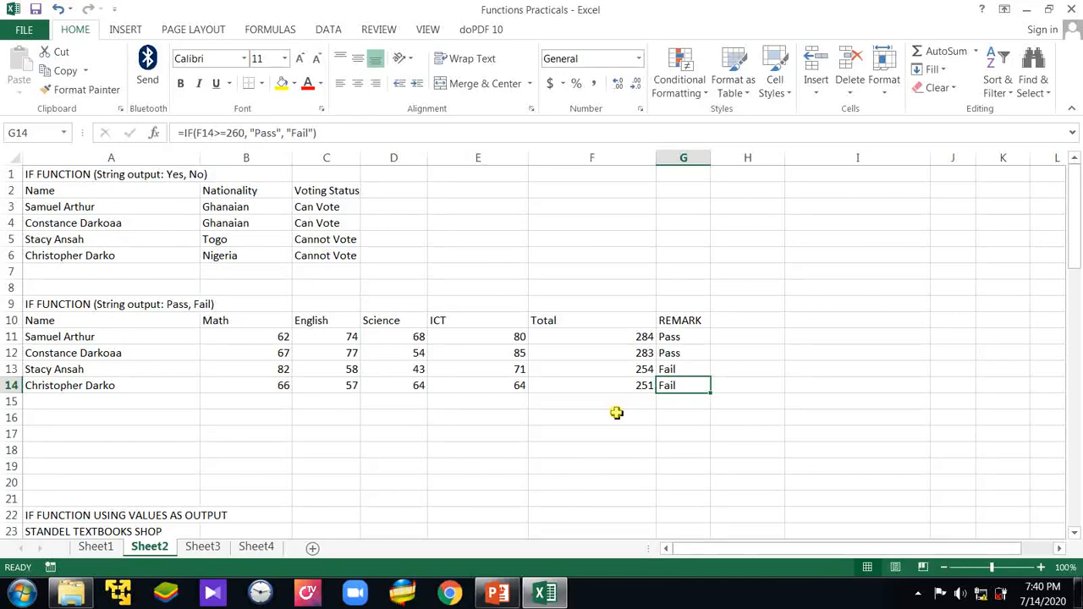
Step: Move the five SOLD QTY values in the STANDEL TEXTBOOKS SHOP table, D26 to D30, into the REMAINING QTY column starting at C26
scroll(616, 413, "down", 3)
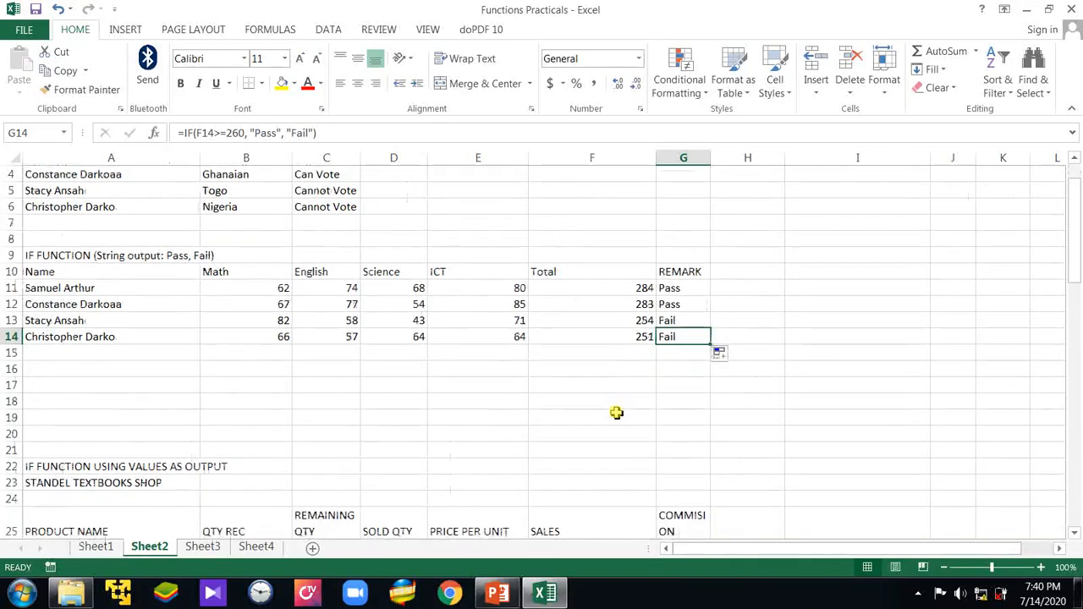
scroll(616, 413, "down", 1)
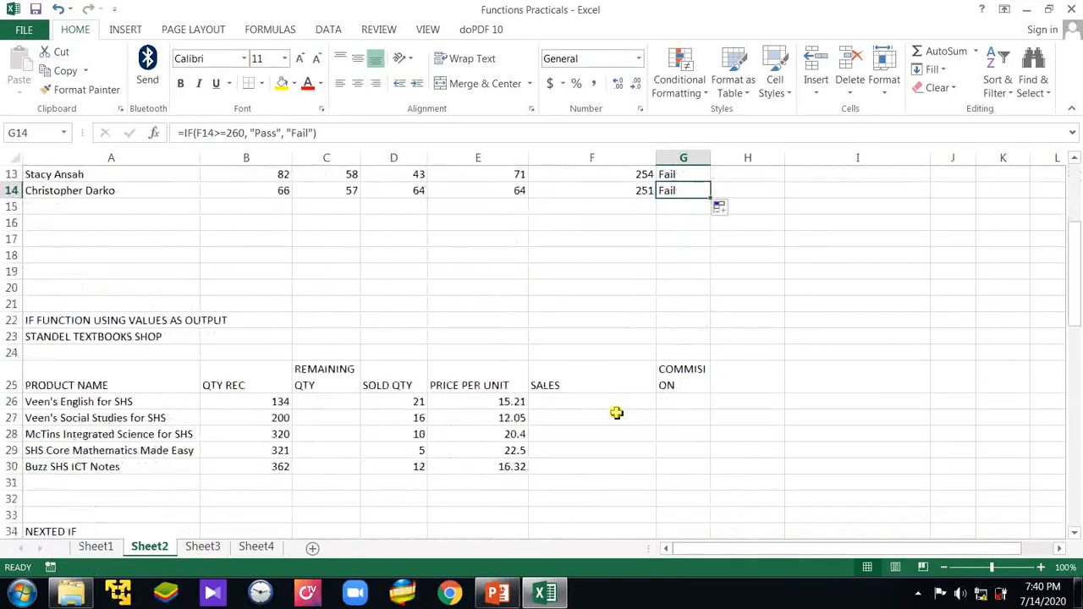
scroll(616, 413, "down", 1)
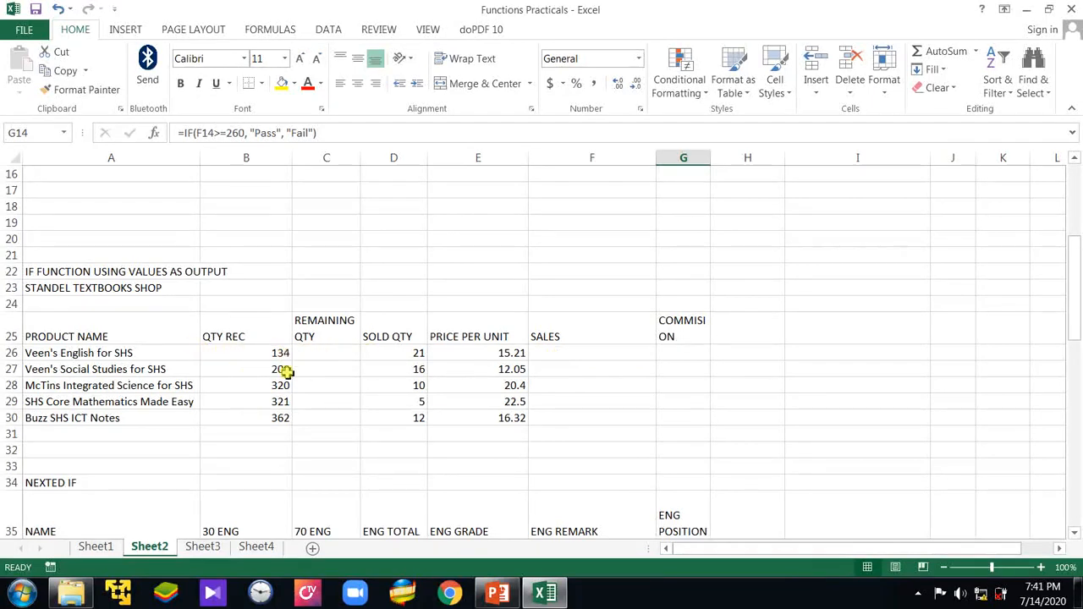
left_click(337, 357)
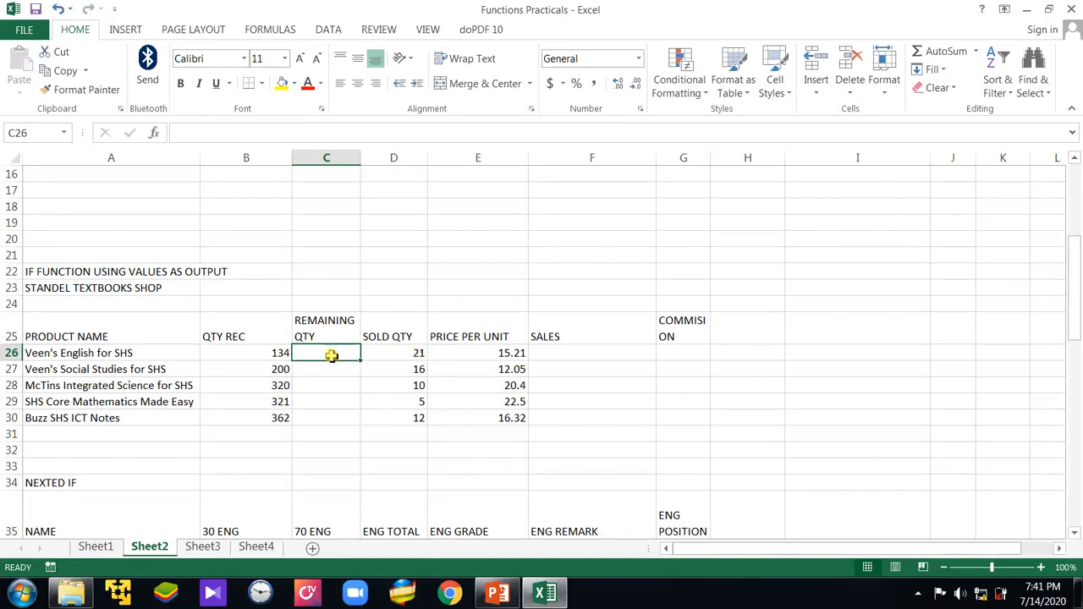
left_click(405, 338)
left_click(332, 331)
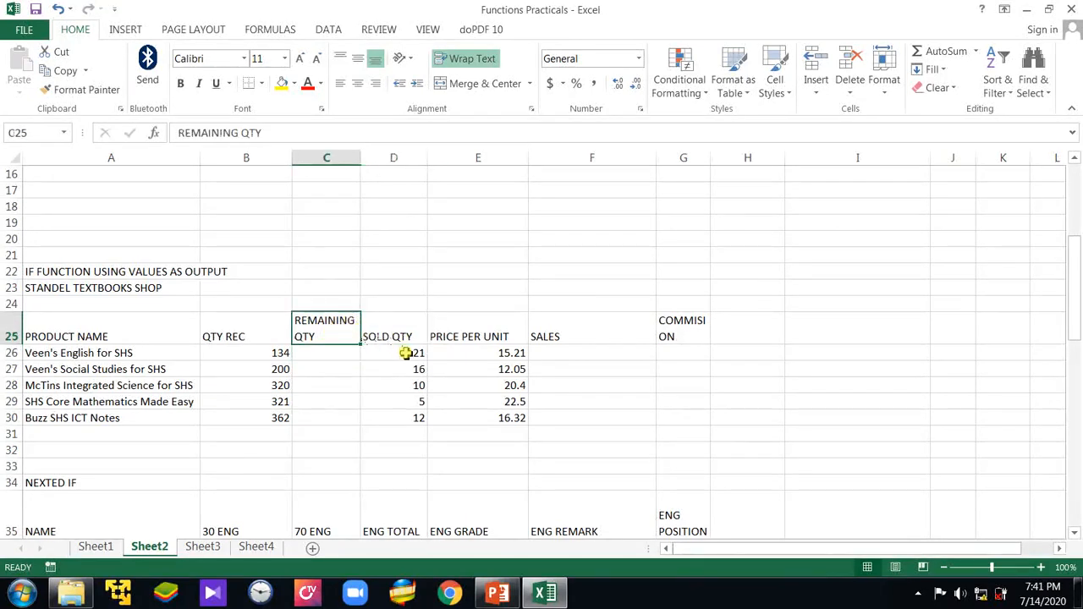
left_click_drag(405, 354, 399, 420)
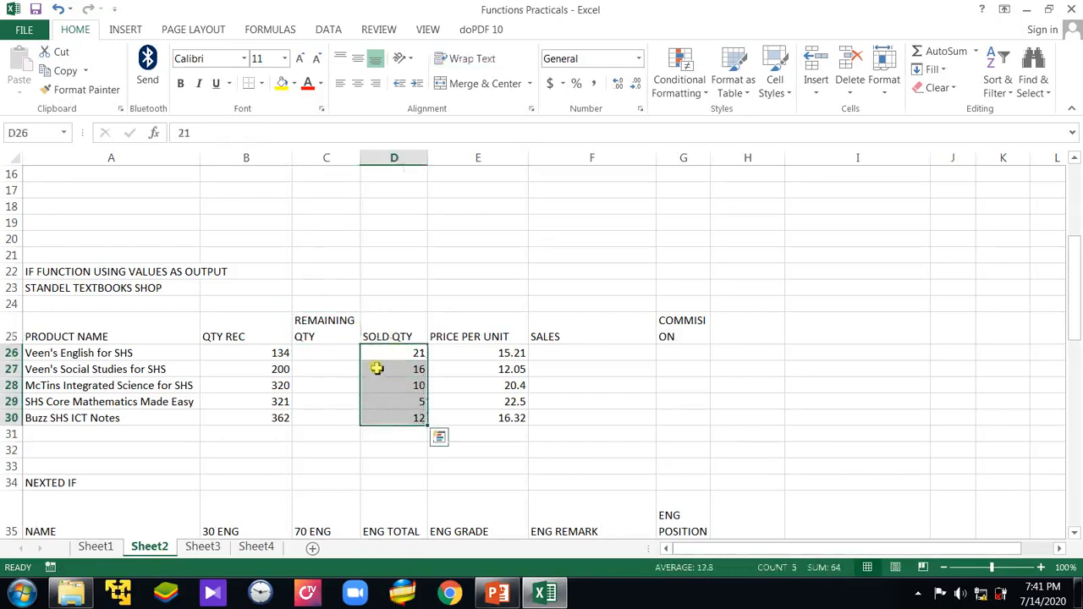
right_click(391, 359)
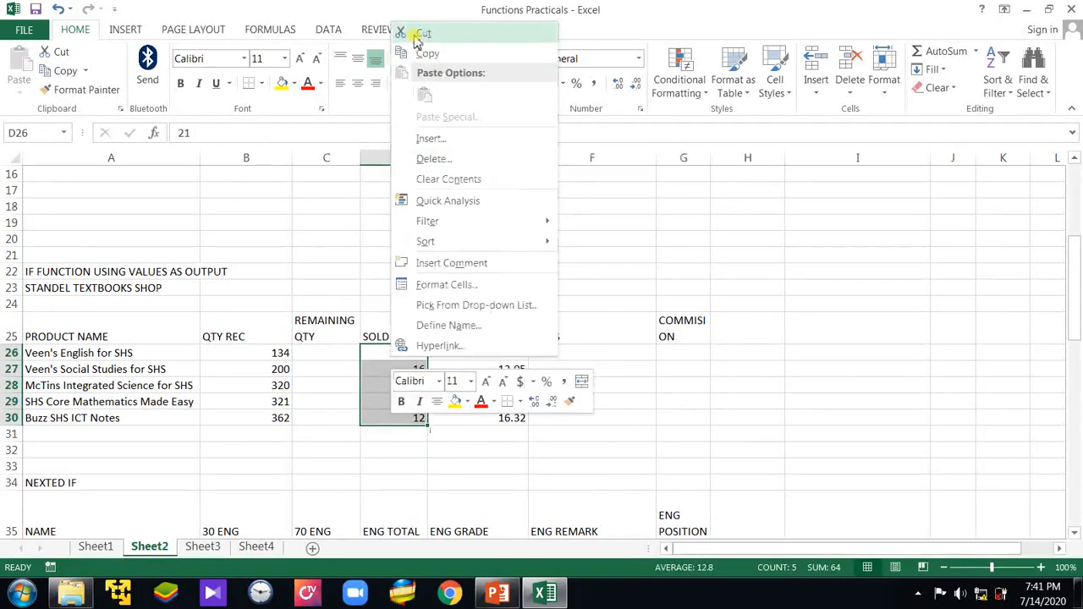
left_click(417, 34)
left_click(307, 354)
right_click(307, 354)
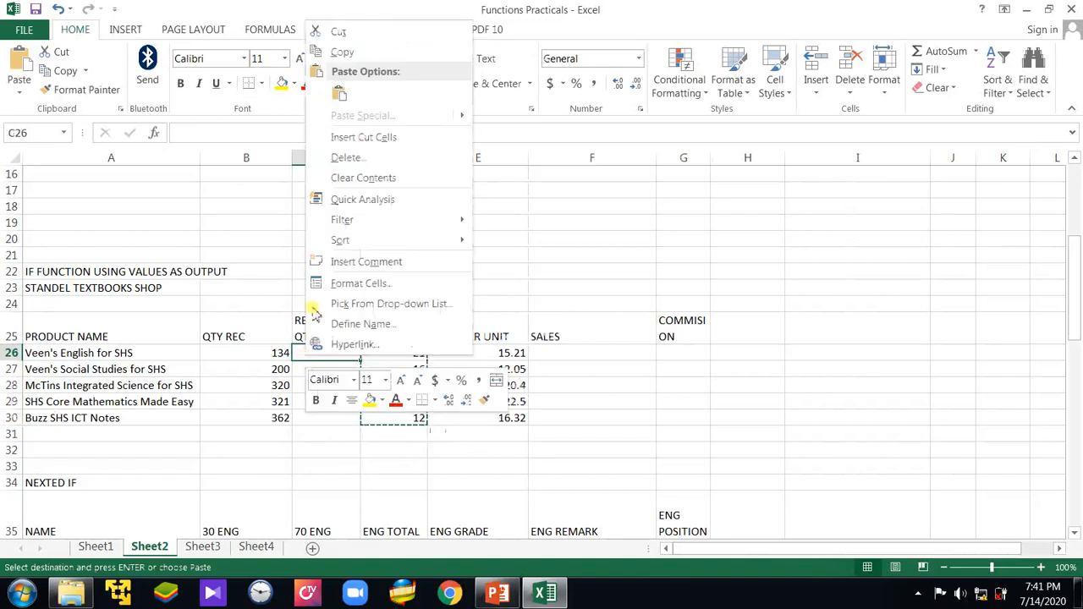
left_click(338, 94)
Step: Enter the formula =B26-C26 in the first SOLD QTY cell, D26, and copy it down through D30
left_click(395, 357)
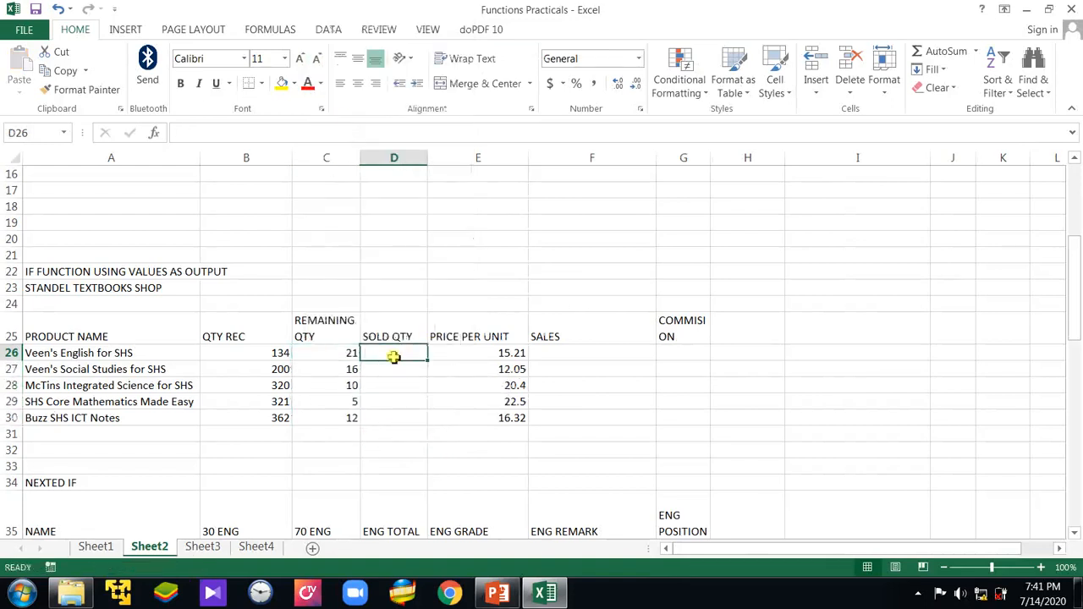
type("=")
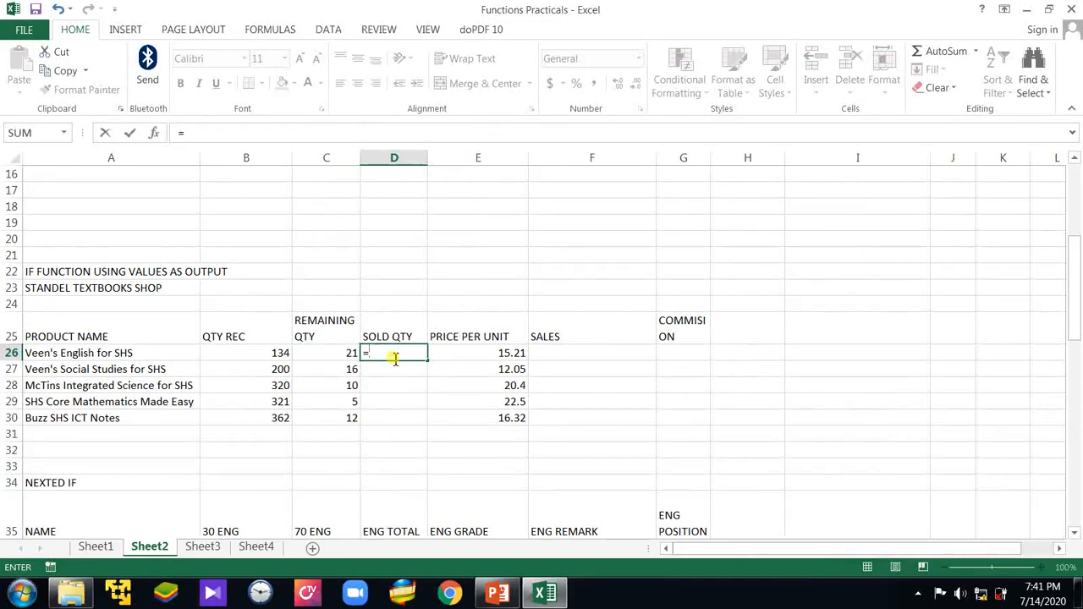
left_click(268, 357)
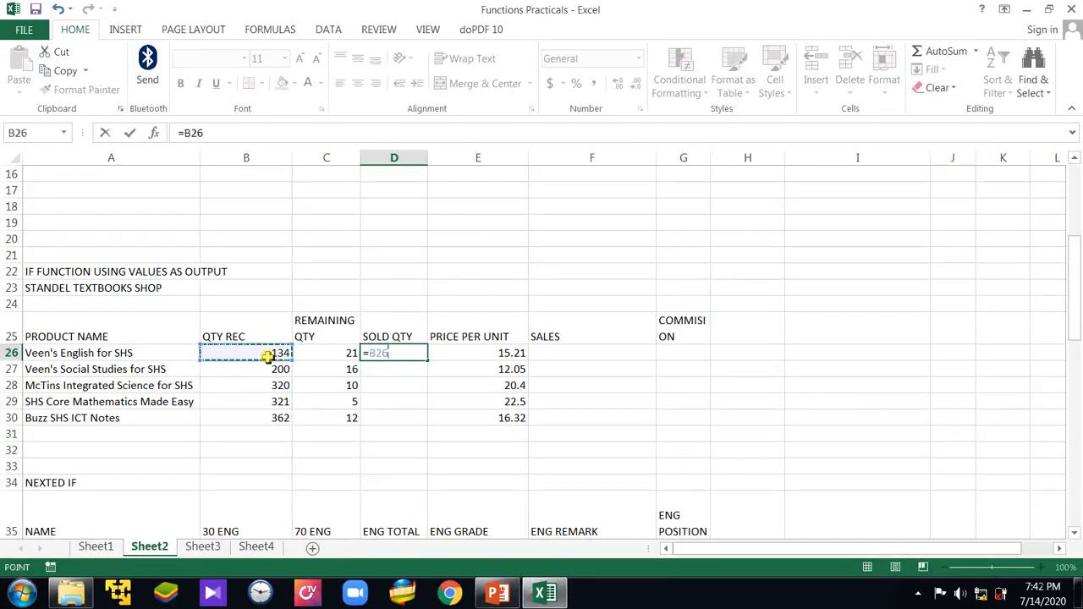
type("-")
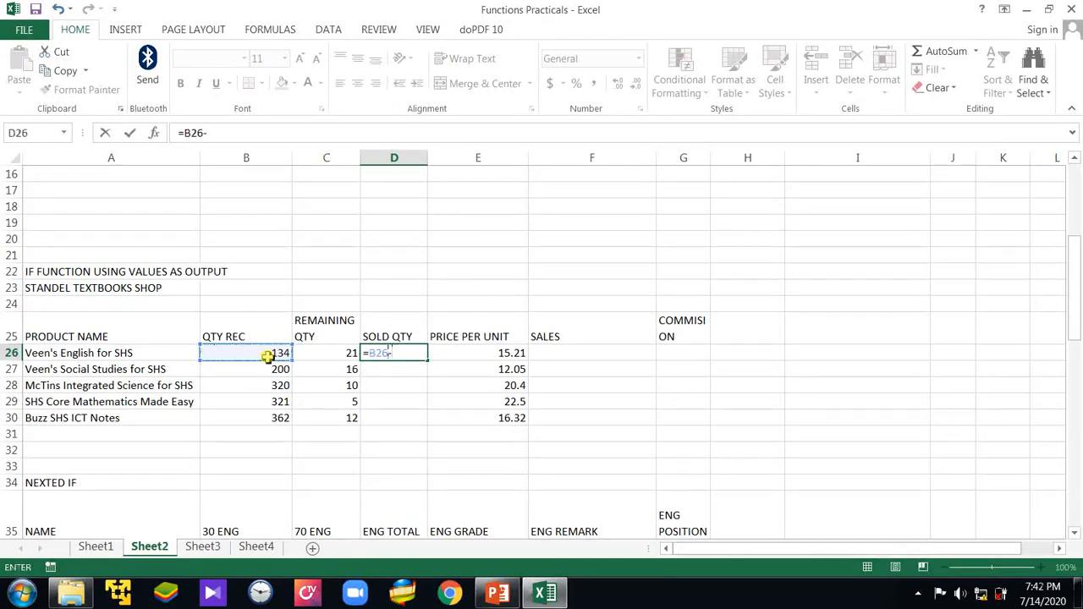
left_click(317, 354)
key("Return")
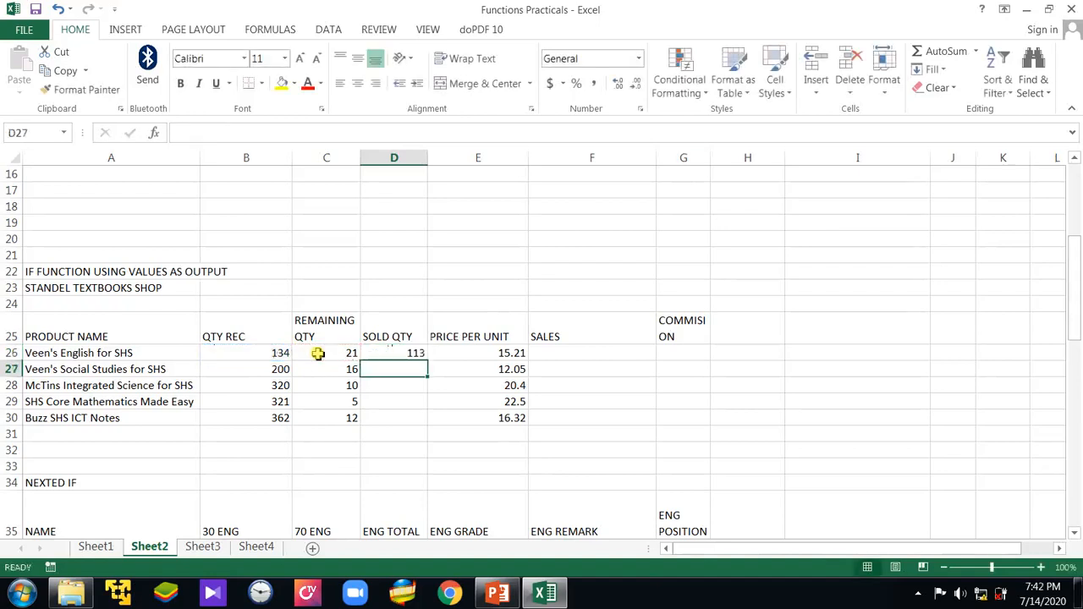
left_click(411, 354)
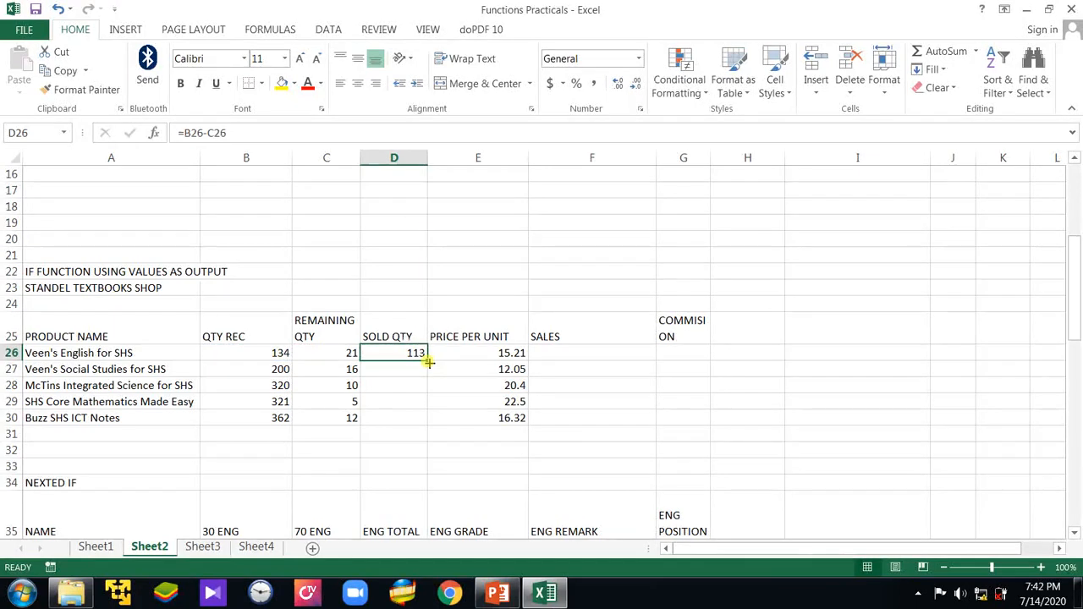
left_click_drag(428, 362, 425, 425)
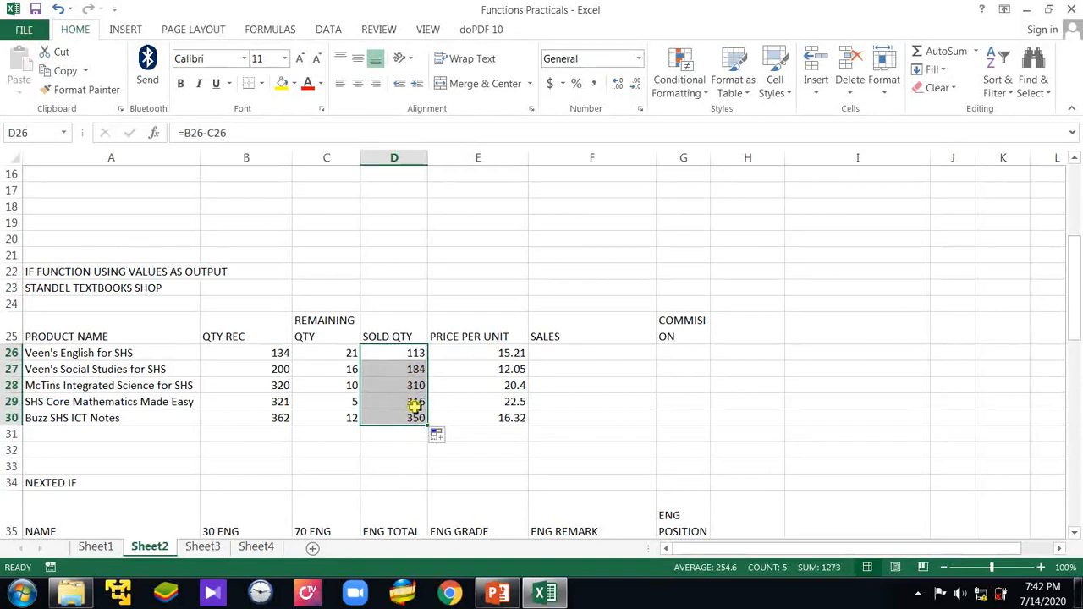
Step: Enter the formula =D26*E26 in the first SALES cell, F26, and copy it down through F30
left_click(584, 353)
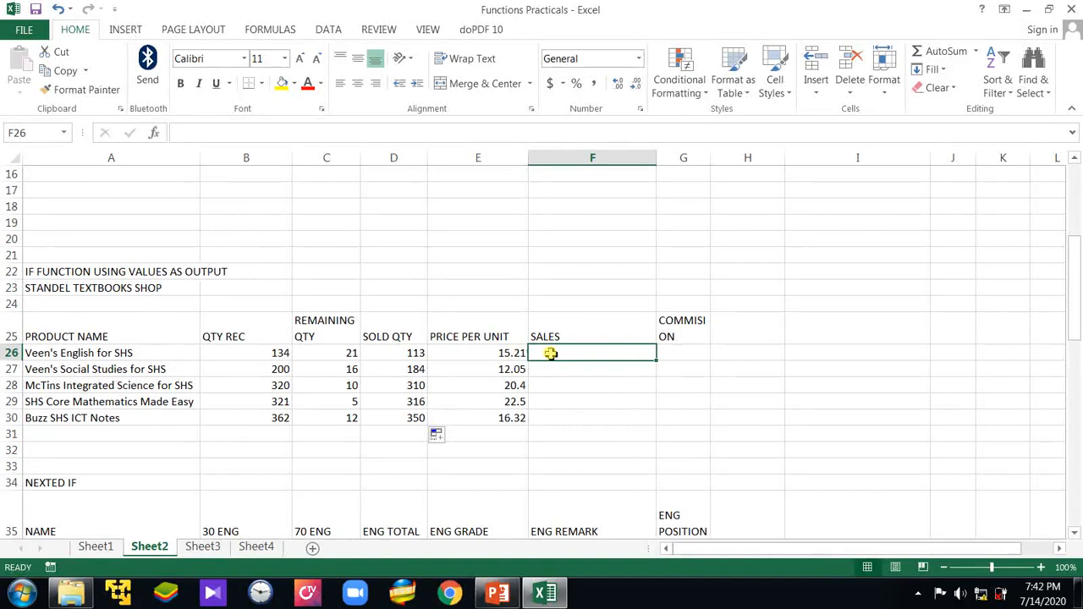
type("=")
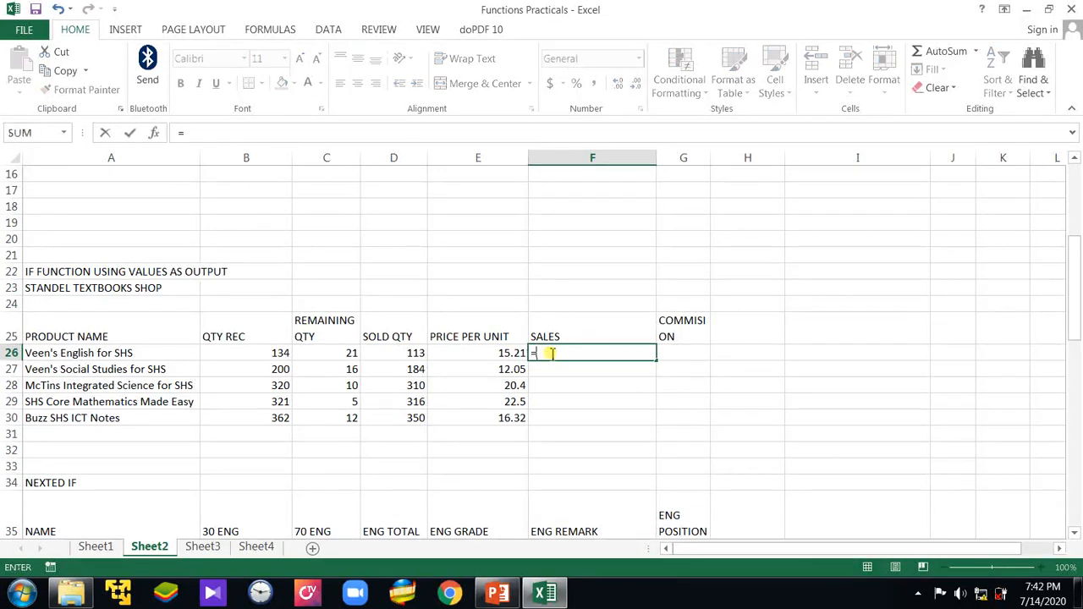
left_click(409, 353)
type("*")
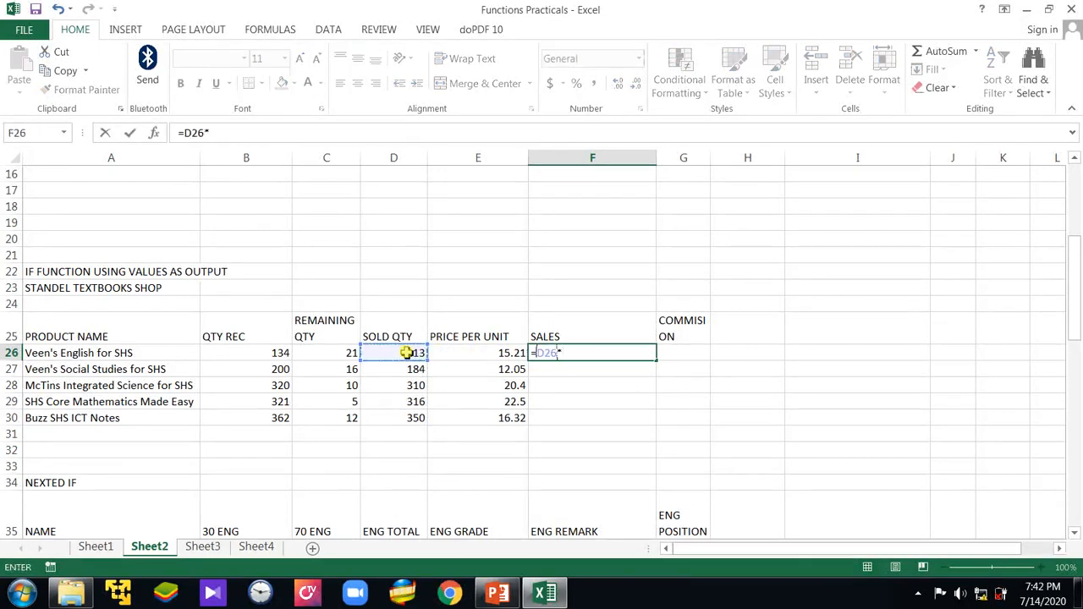
left_click(467, 353)
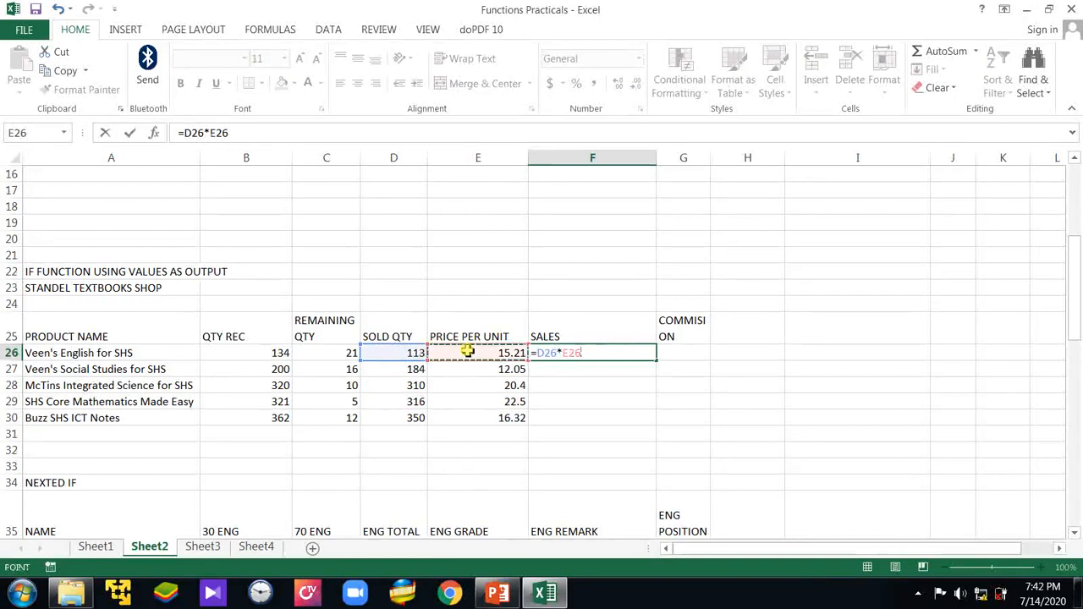
key("Return")
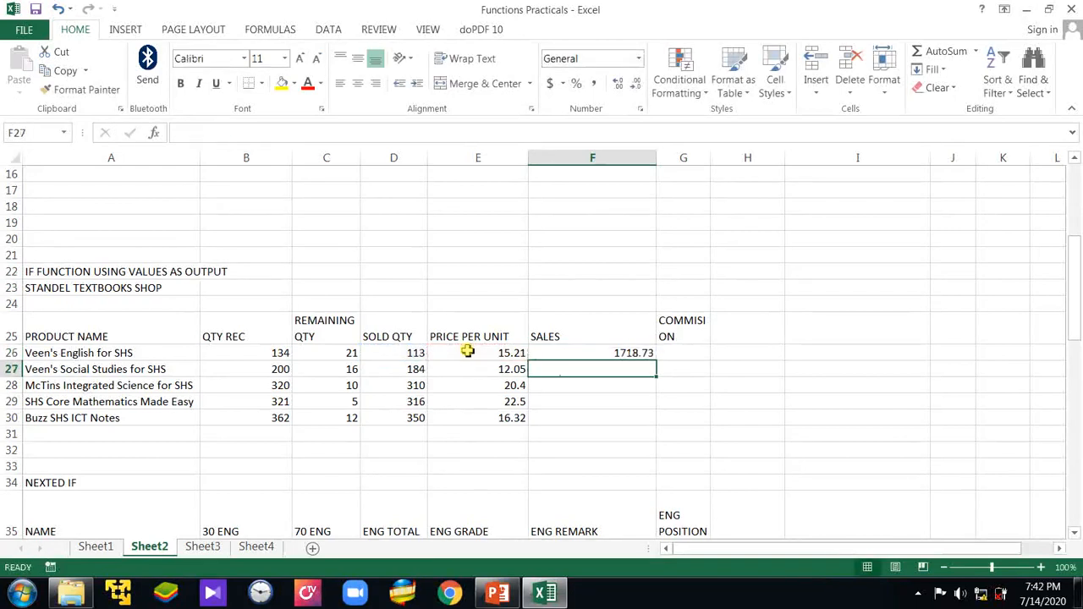
left_click(566, 352)
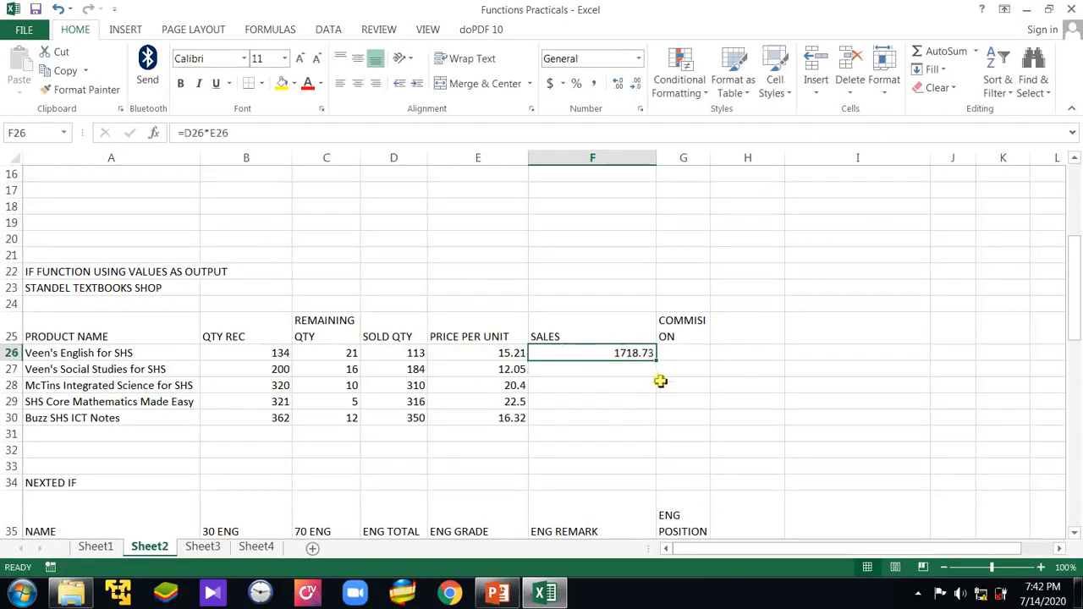
left_click_drag(657, 359, 652, 426)
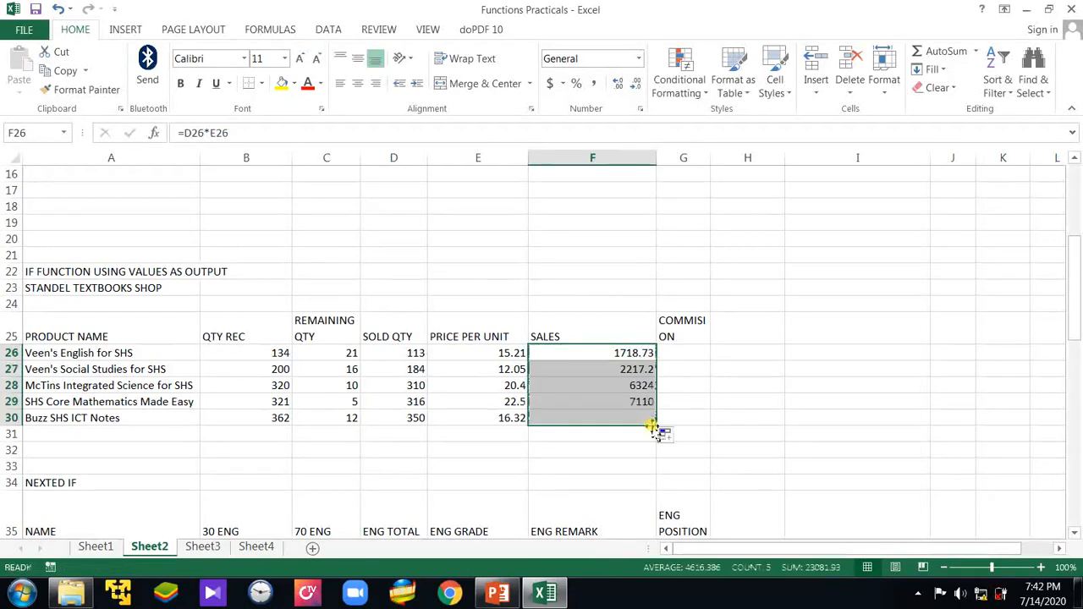
left_click(679, 382)
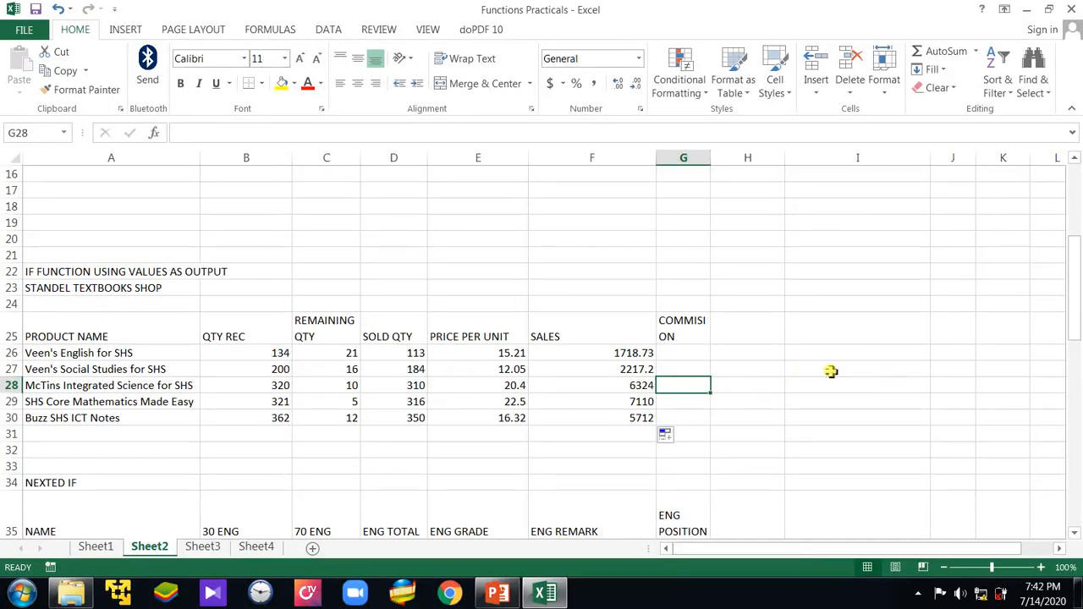
Step: Note the commission conditions beside the textbook table: 0.3 - 7000 in cell I26 and 0.1 in cell I27
left_click(803, 355)
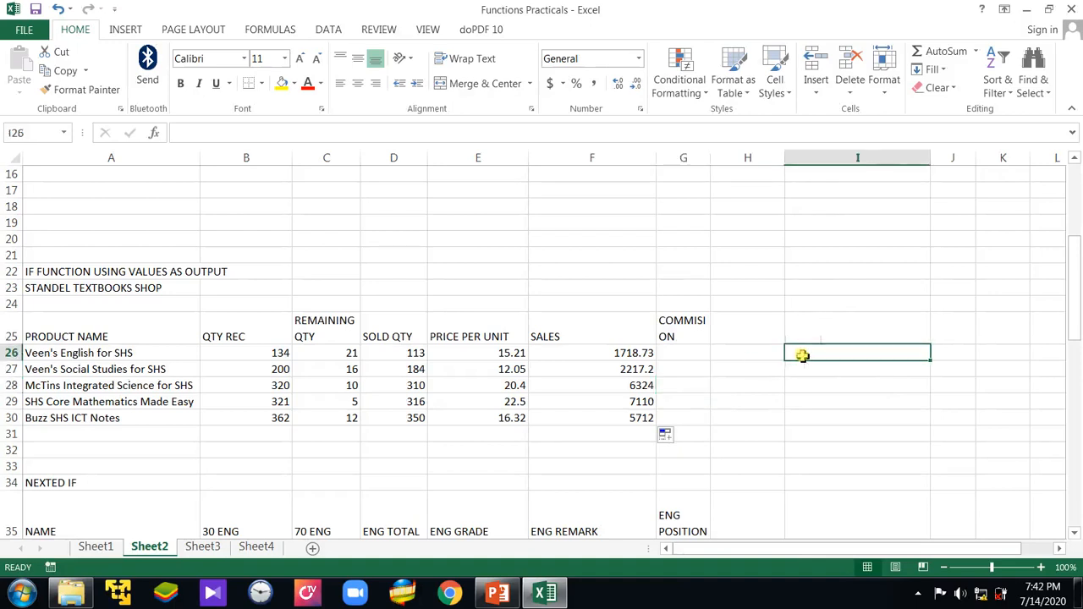
type("0")
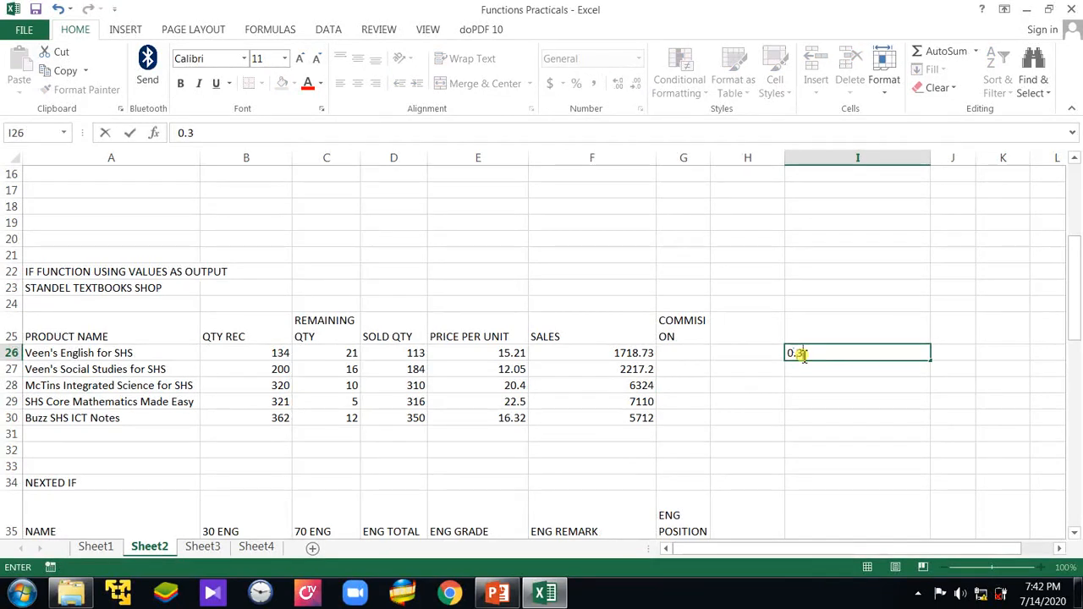
type(".3 - 7")
type("000")
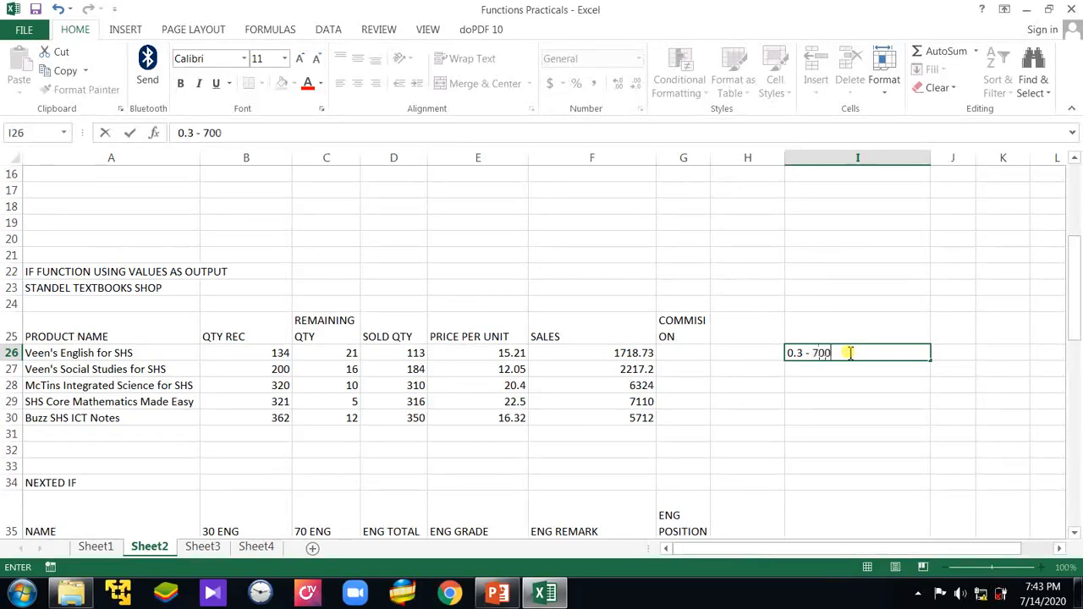
left_click(796, 370)
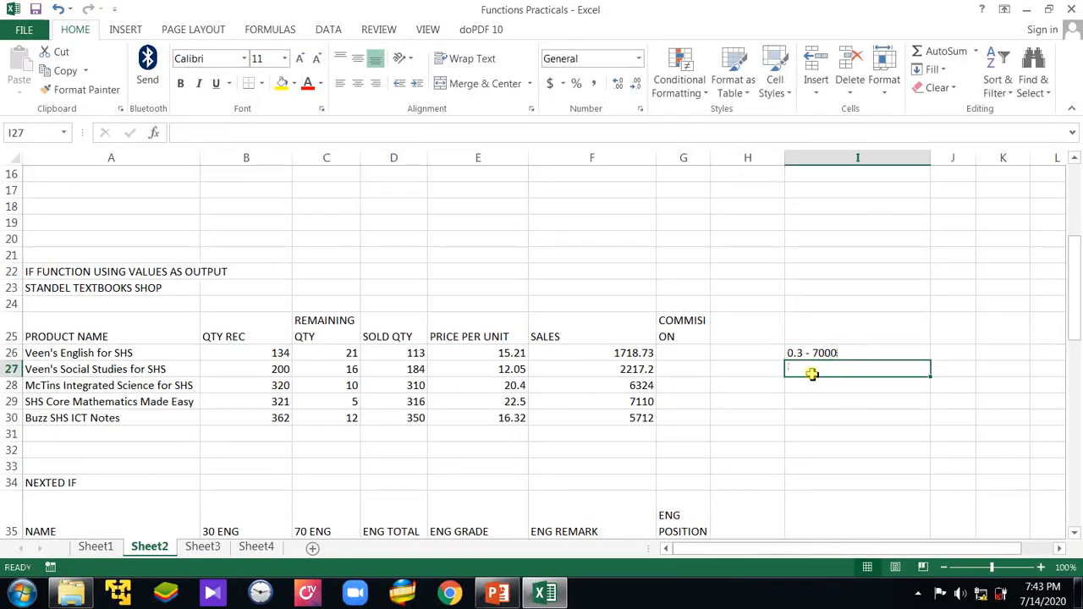
type("0")
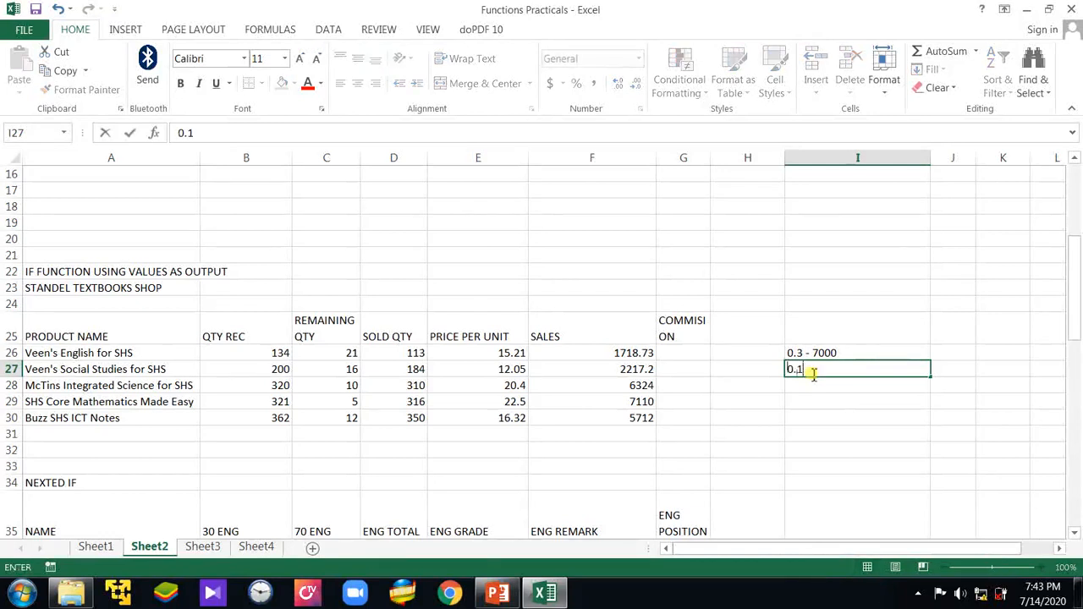
type(".1")
key("Return")
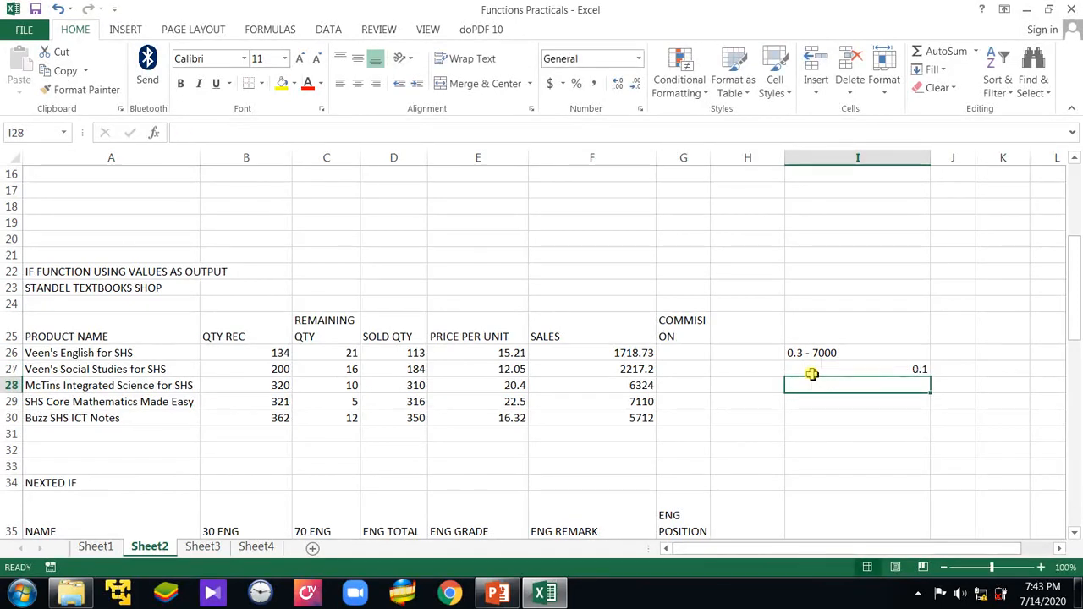
Step: Select the first COMMISION cell, G26, and look back at the Voting Status and REMARK examples above
left_click(669, 356)
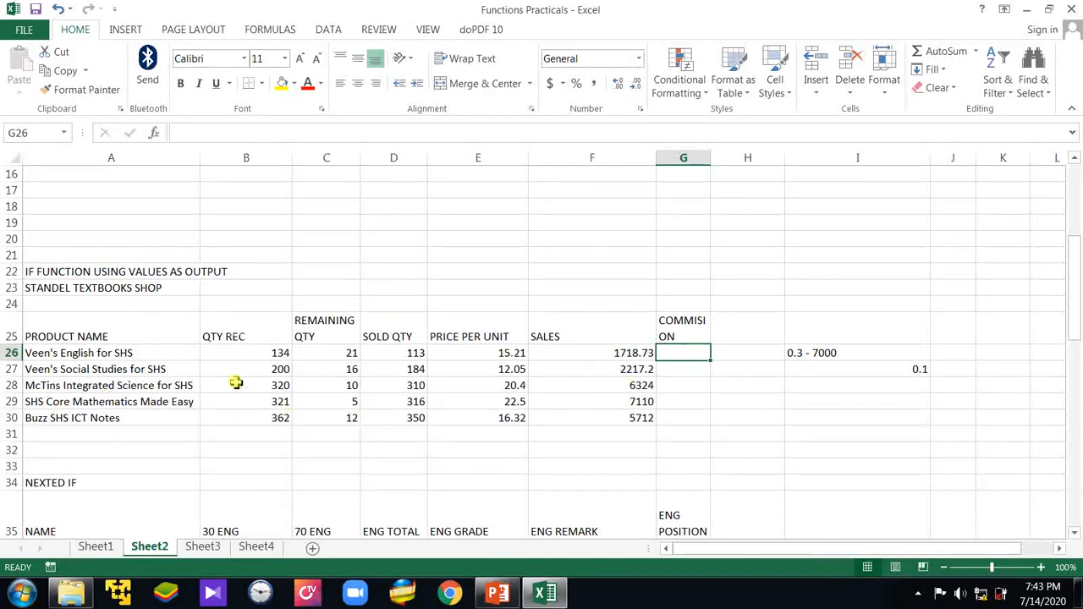
scroll(235, 378, "up", 3)
scroll(234, 383, "up", 2)
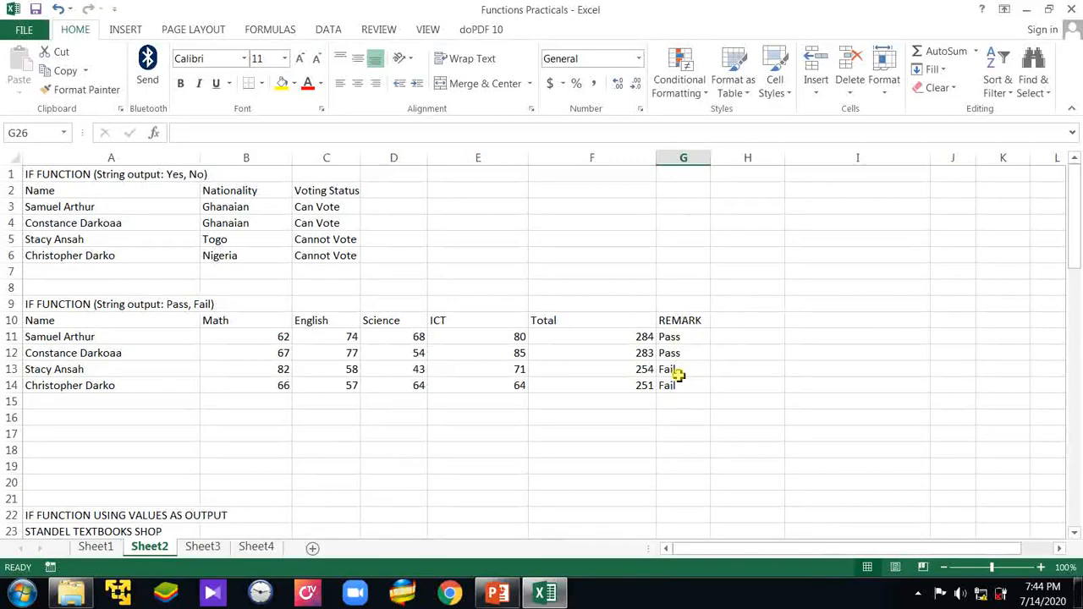
Step: Enter the formula =IF(F26>=7000, 0.3, 0.1) in the first COMMISION cell, G26, and copy it down through G30
scroll(677, 376, "down", 4)
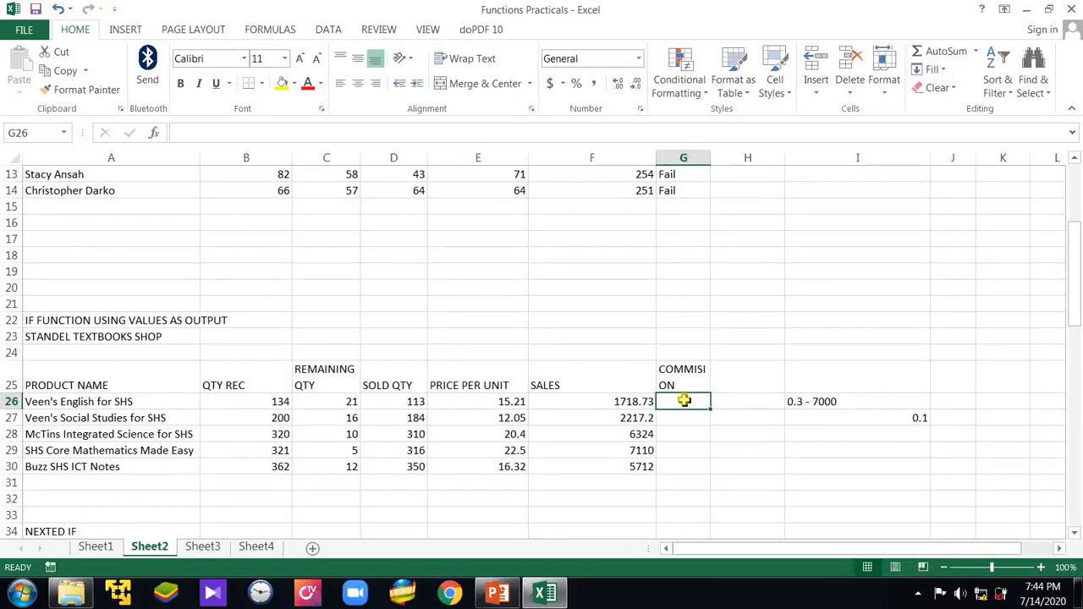
type("=")
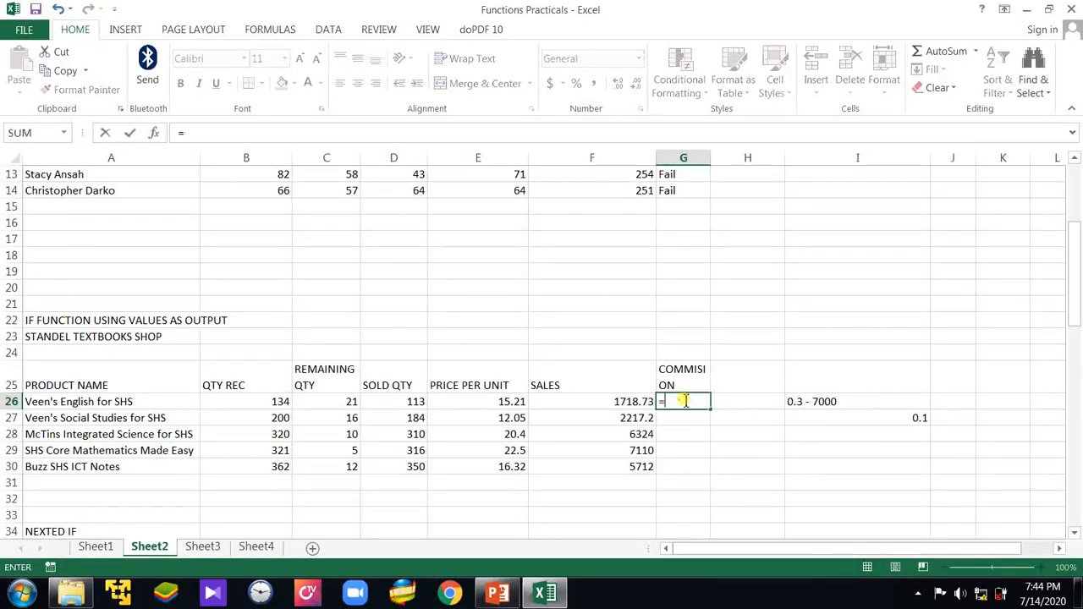
type("if")
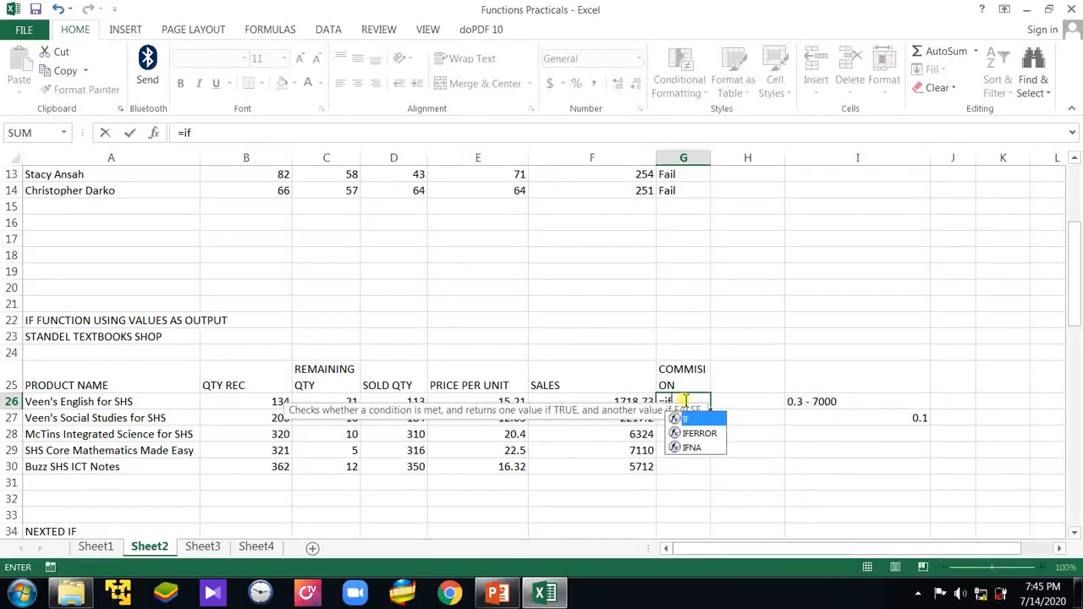
type("(")
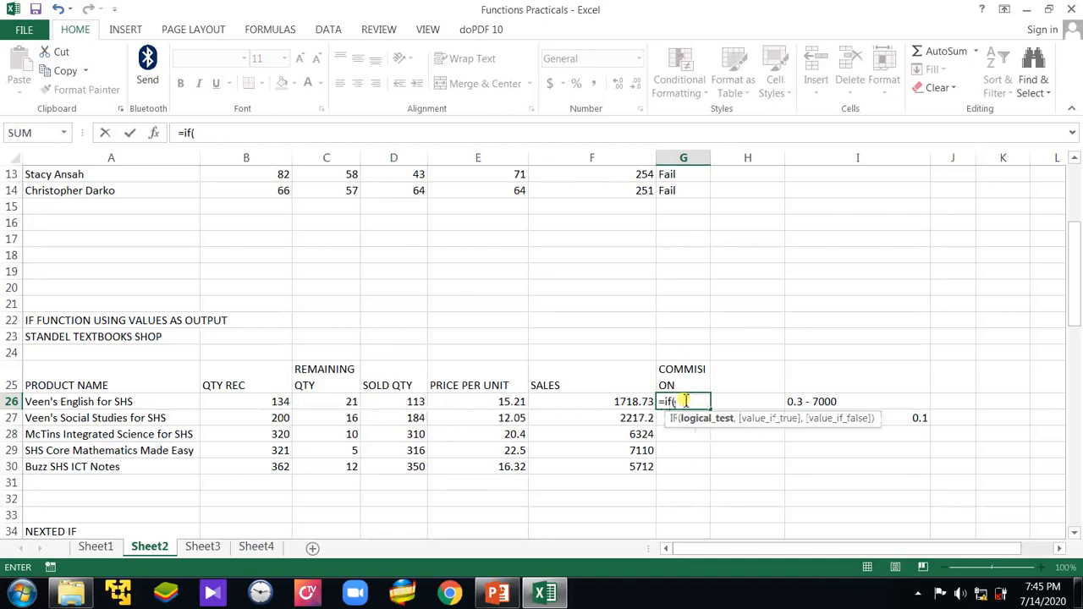
left_click(604, 404)
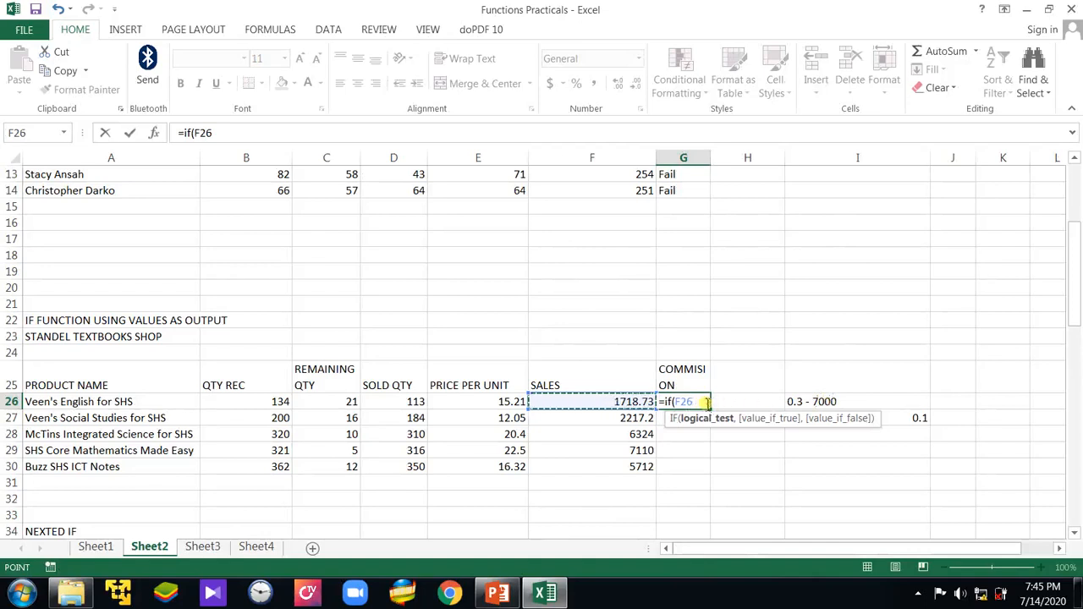
type(">")
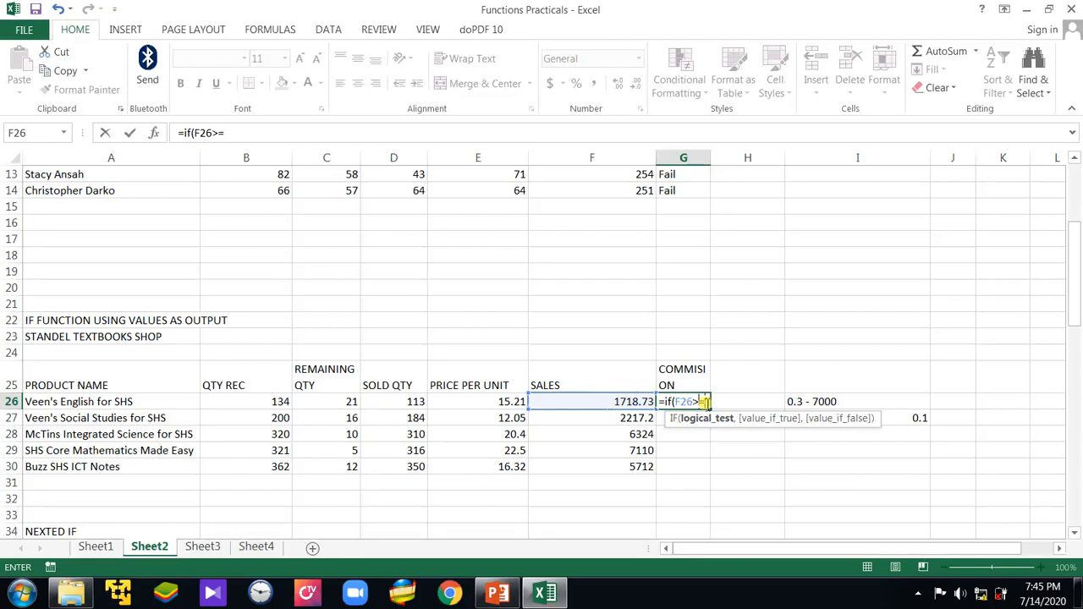
type("=7000")
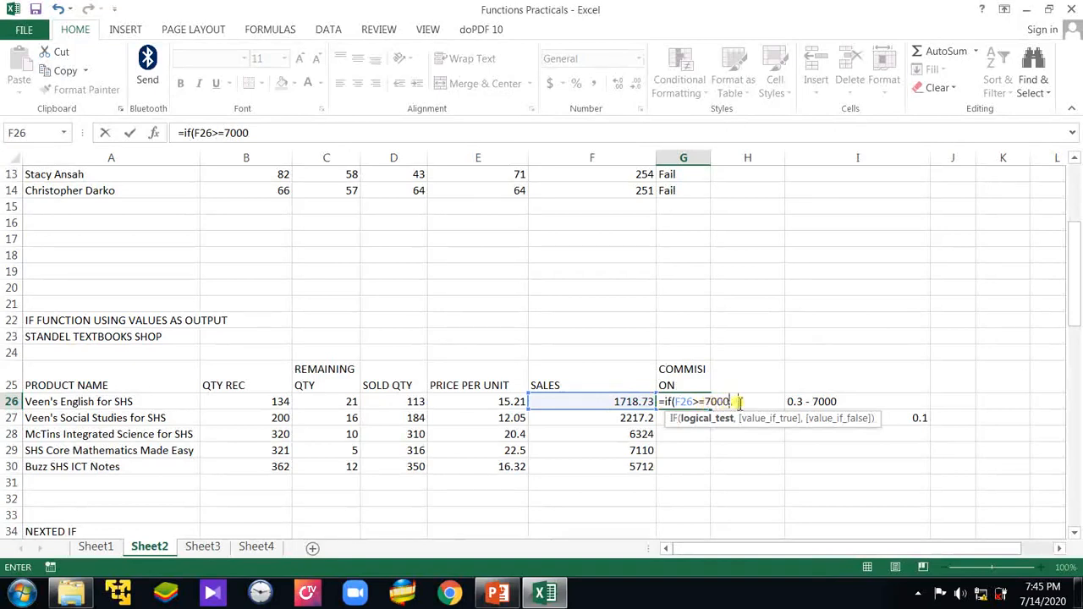
type(", 0.3")
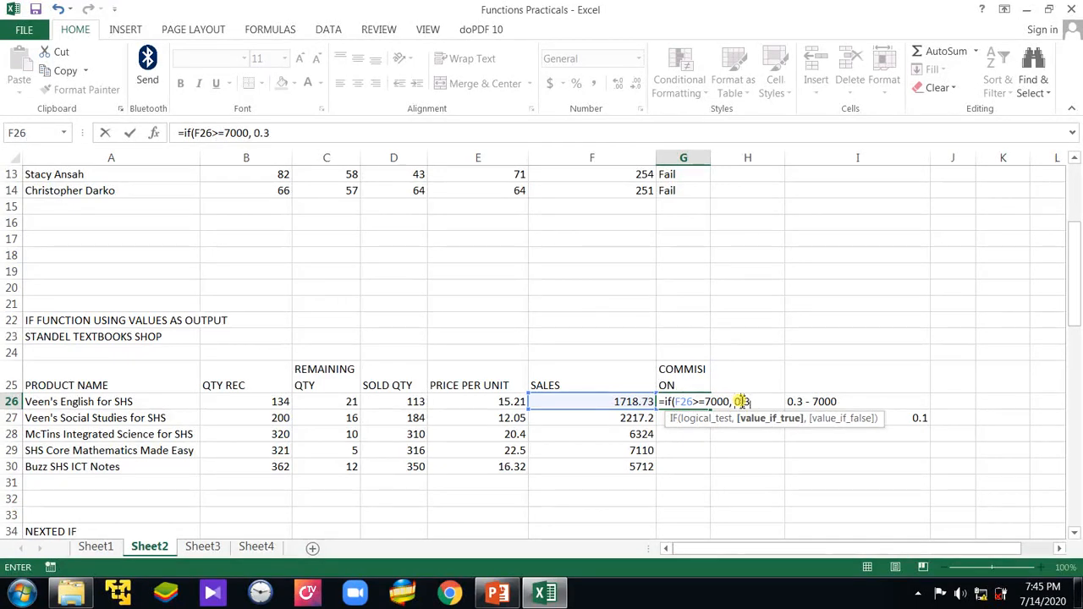
type(",")
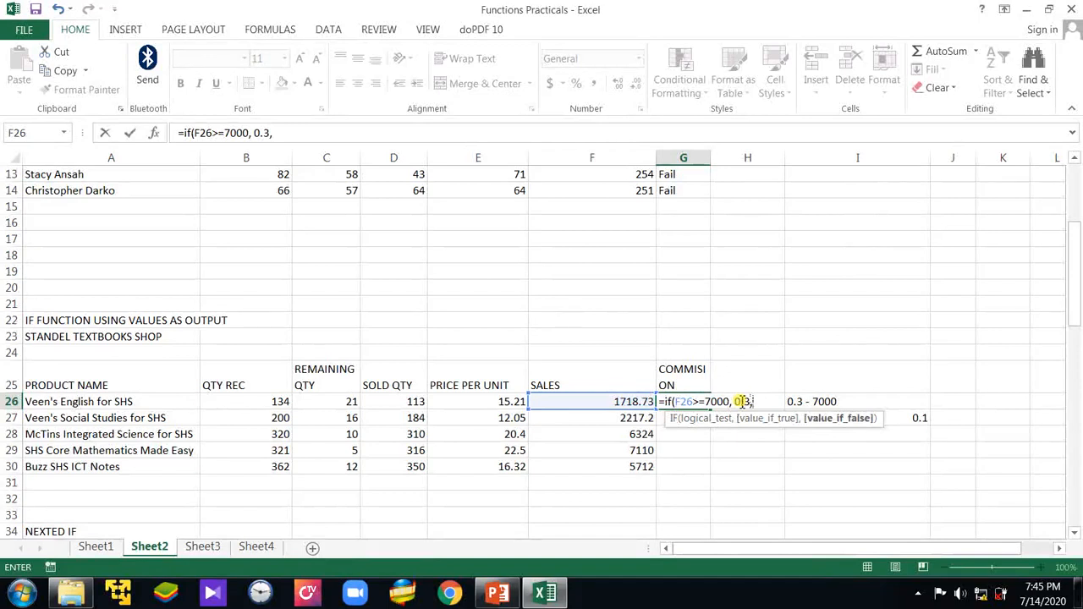
type("0.1")
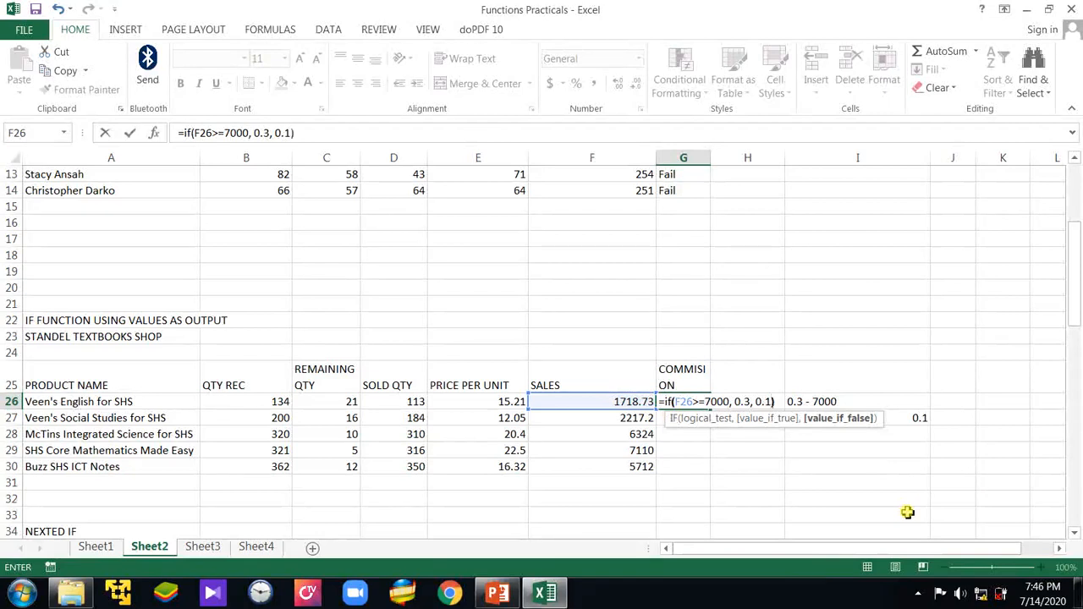
key("Return")
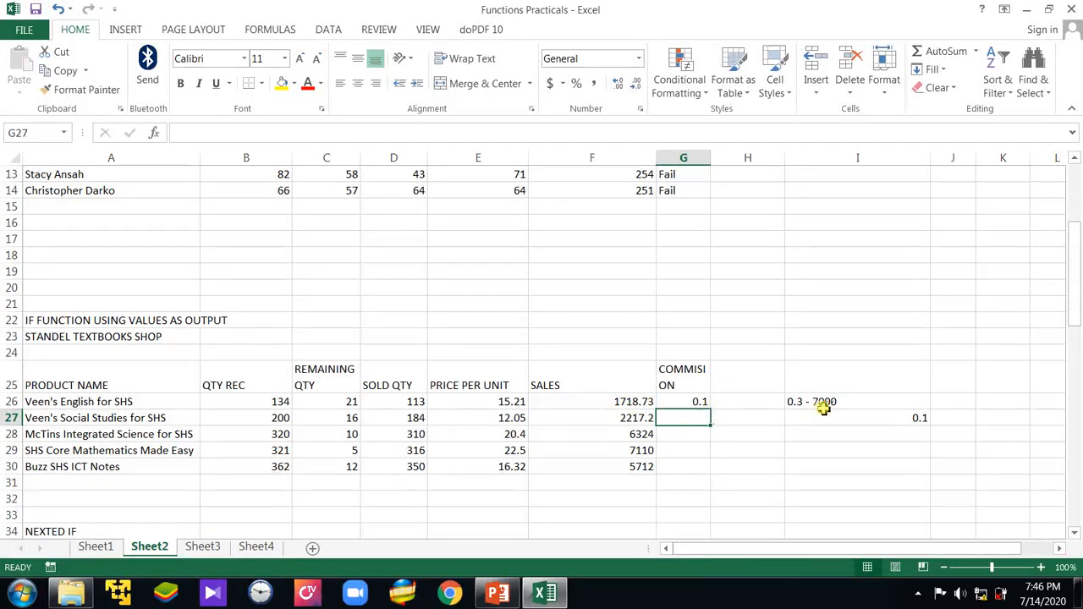
left_click(699, 406)
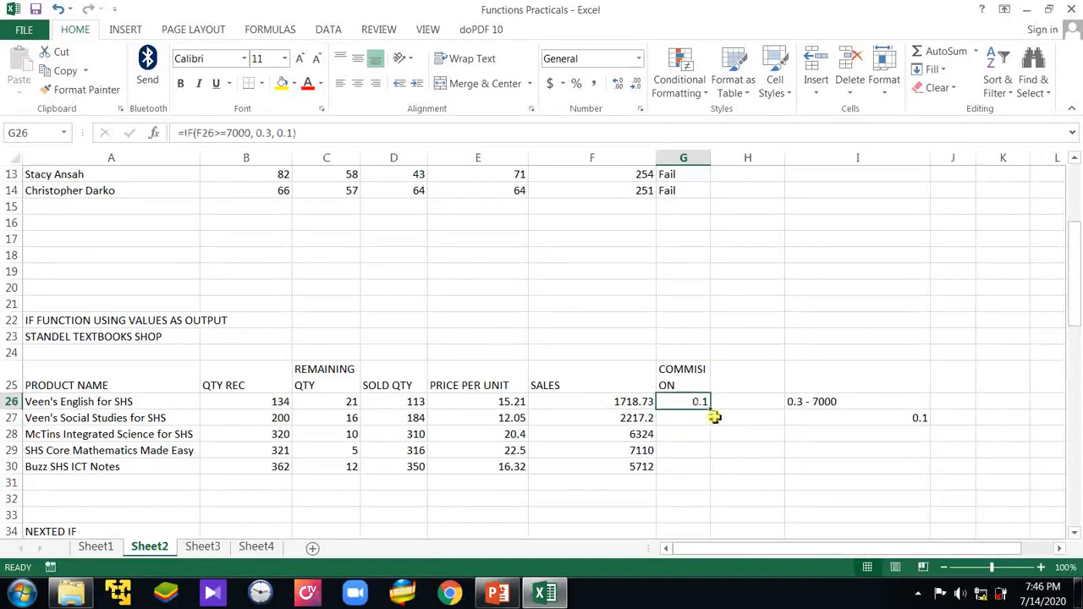
left_click_drag(710, 409, 717, 472)
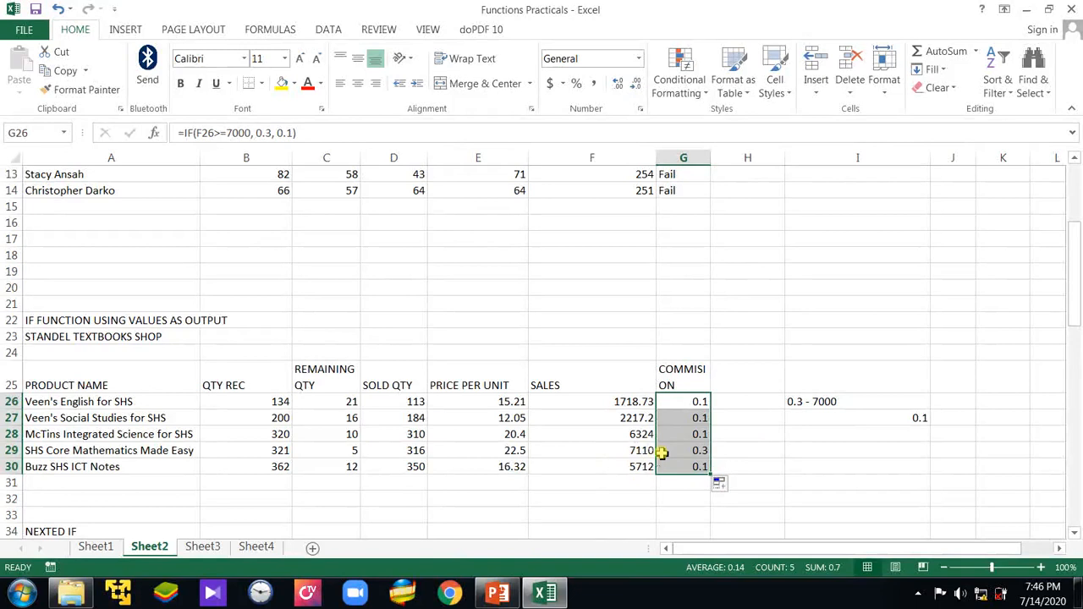
Step: Rename the textbook table's COMMISION header in G25 as COMMISION RATE
double_click(696, 386)
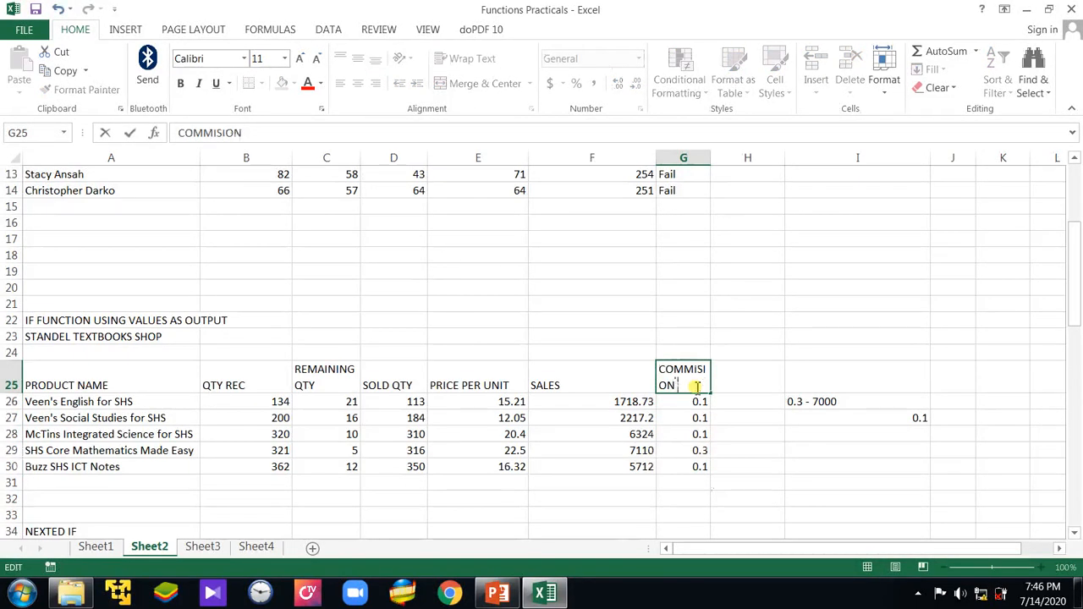
key("Caps_Lock")
type("RATE")
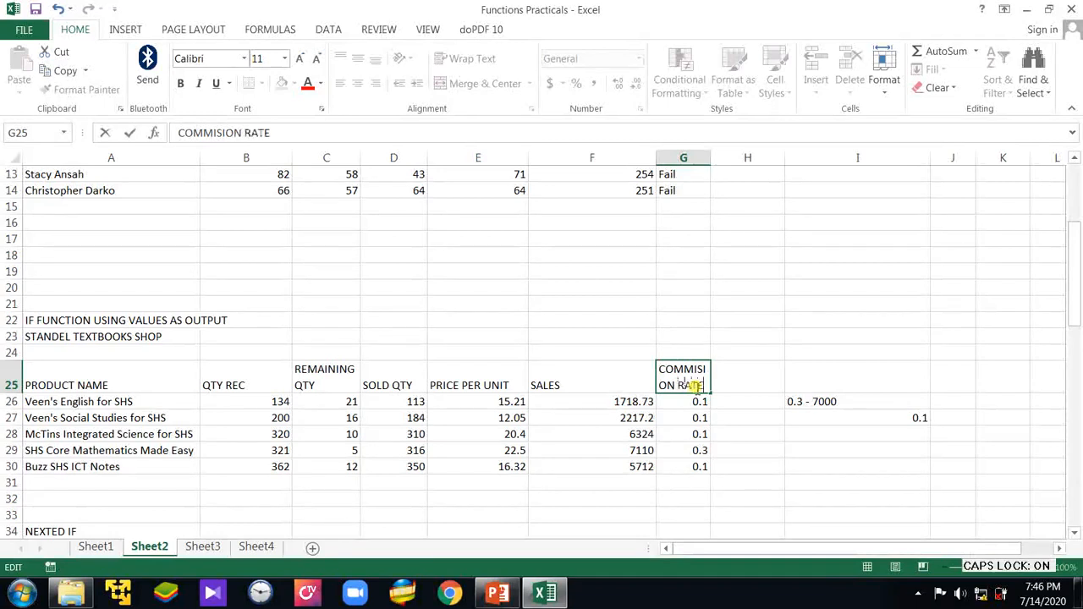
key("Return")
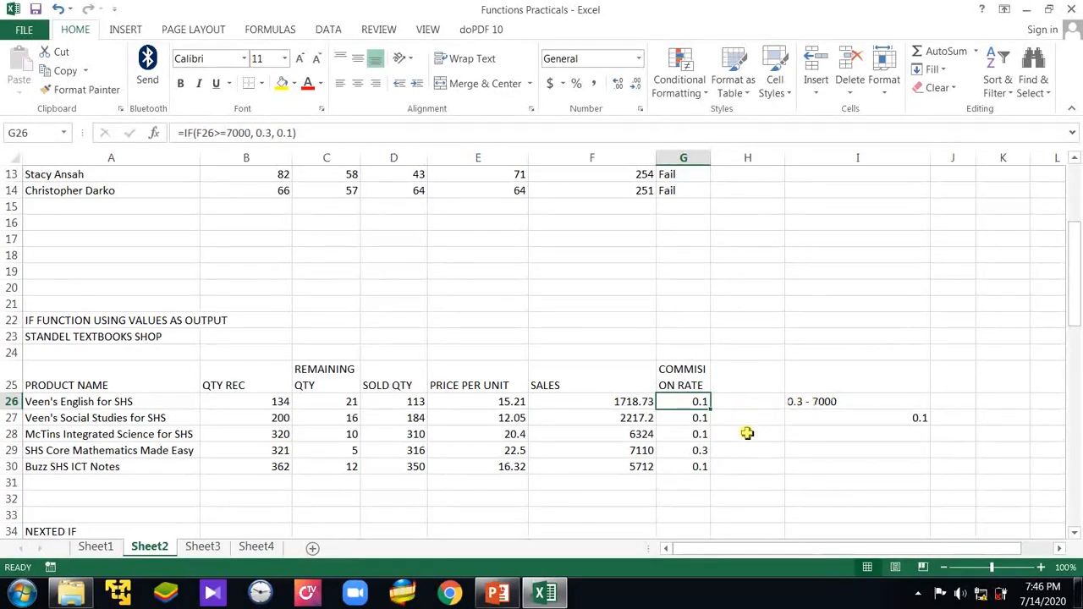
Step: Clear the commission condition notes from cells I26 and I27 beside the textbook table
left_click(803, 402)
left_click_drag(802, 402, 907, 417)
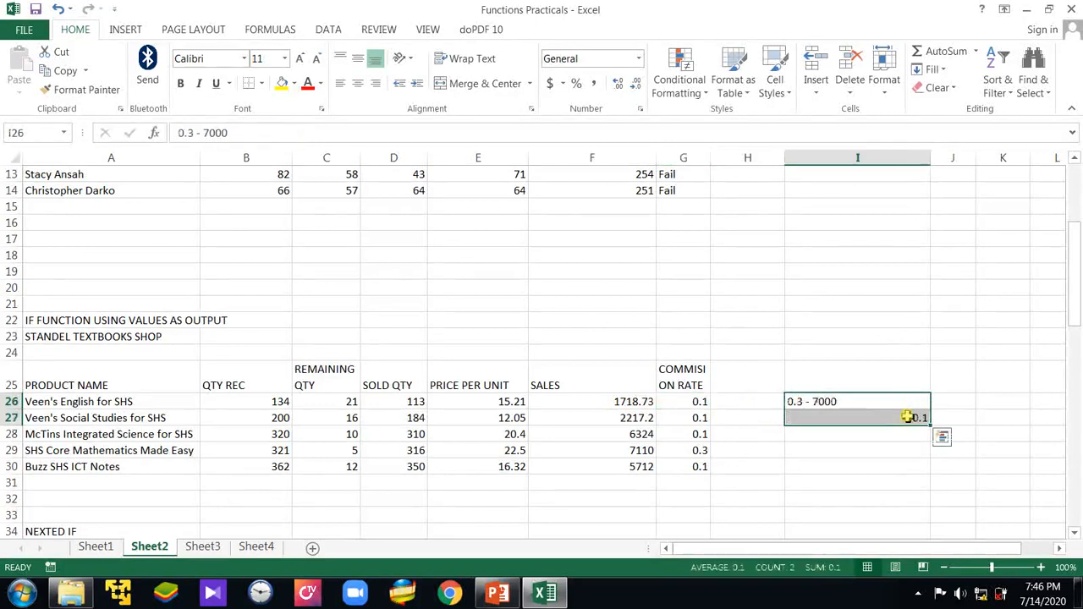
key("Delete")
Step: Enter the formula =F26*G26 in cell H26, beside the first commission rate, and copy it down through H30
left_click(761, 405)
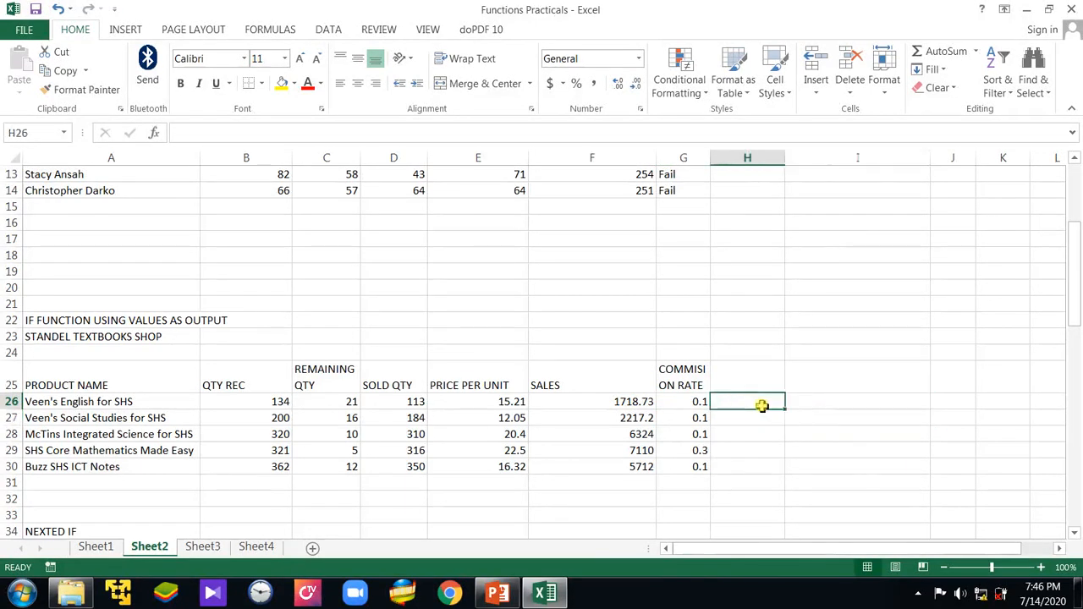
type("=")
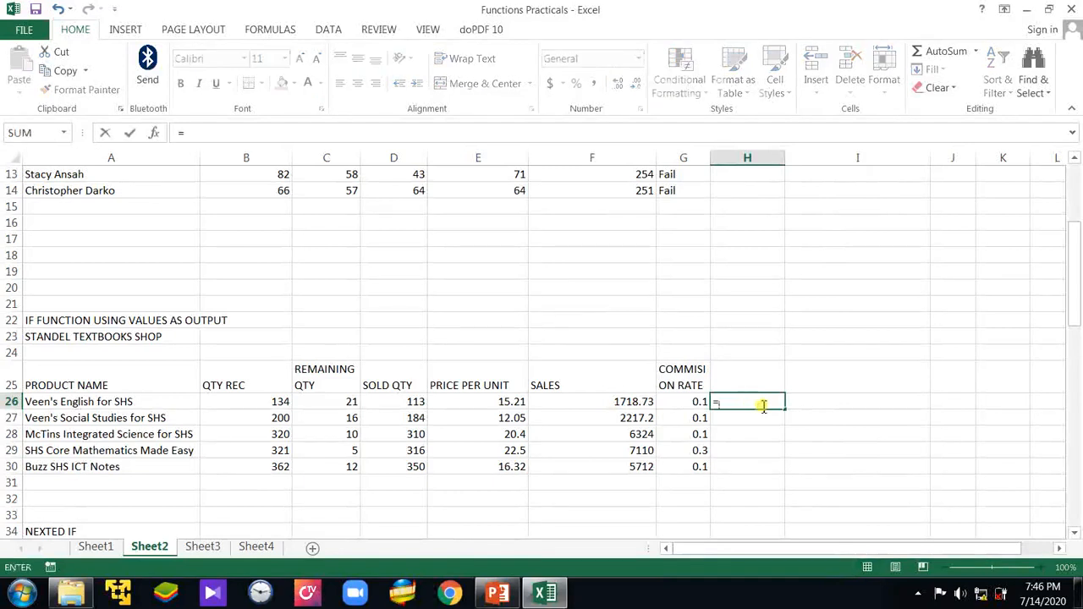
left_click(623, 403)
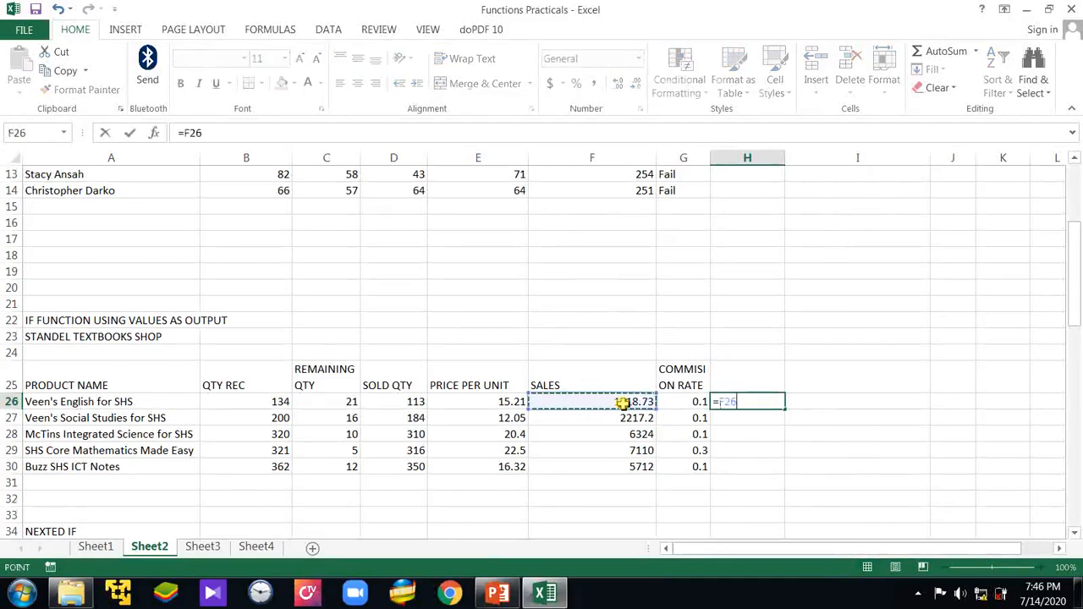
type("*")
left_click(691, 401)
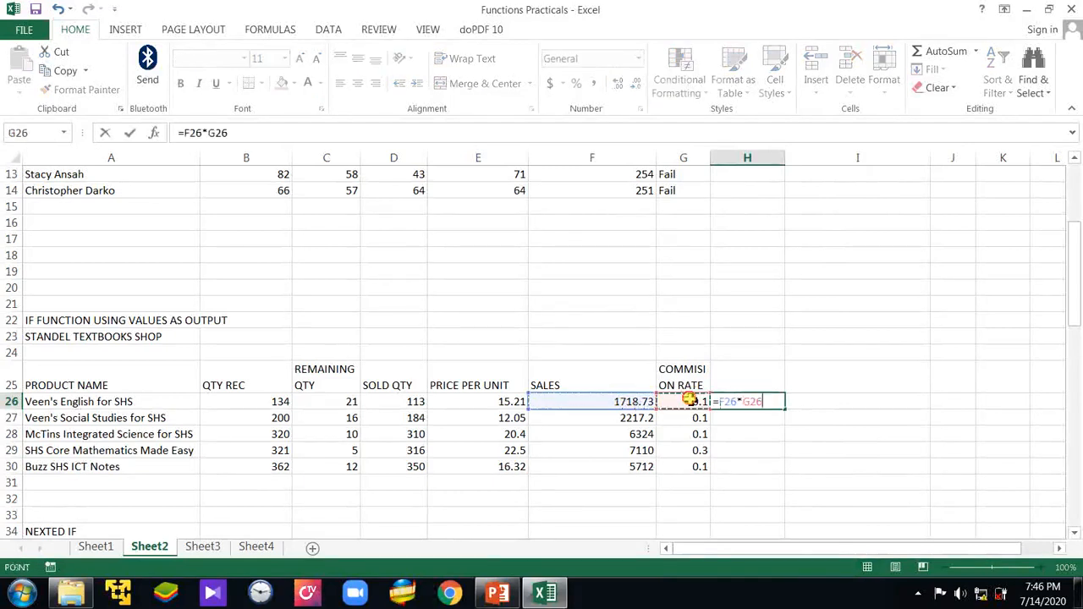
key("Return")
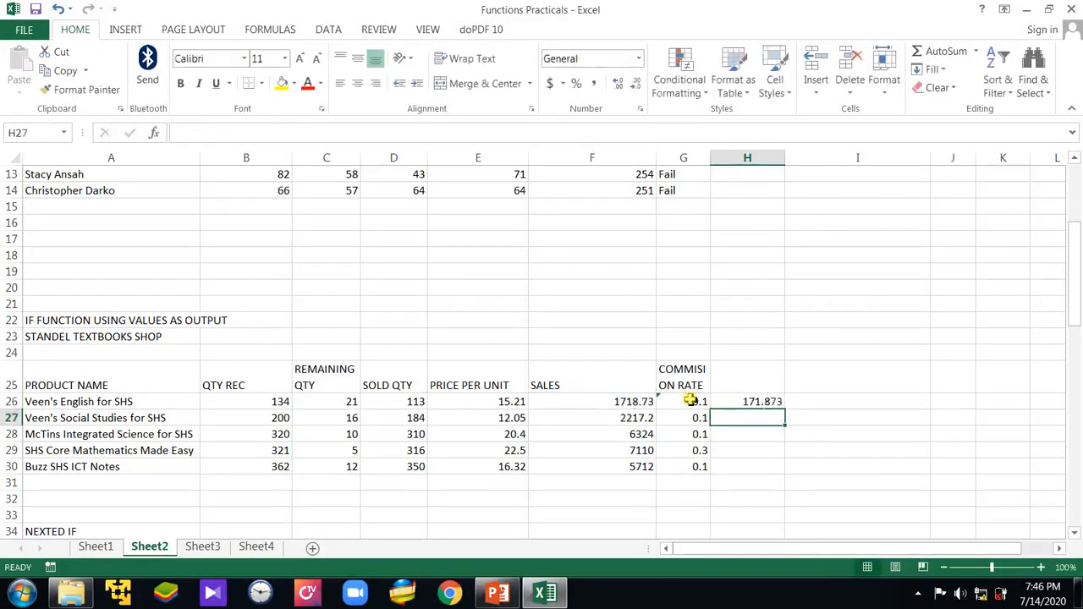
left_click(770, 403)
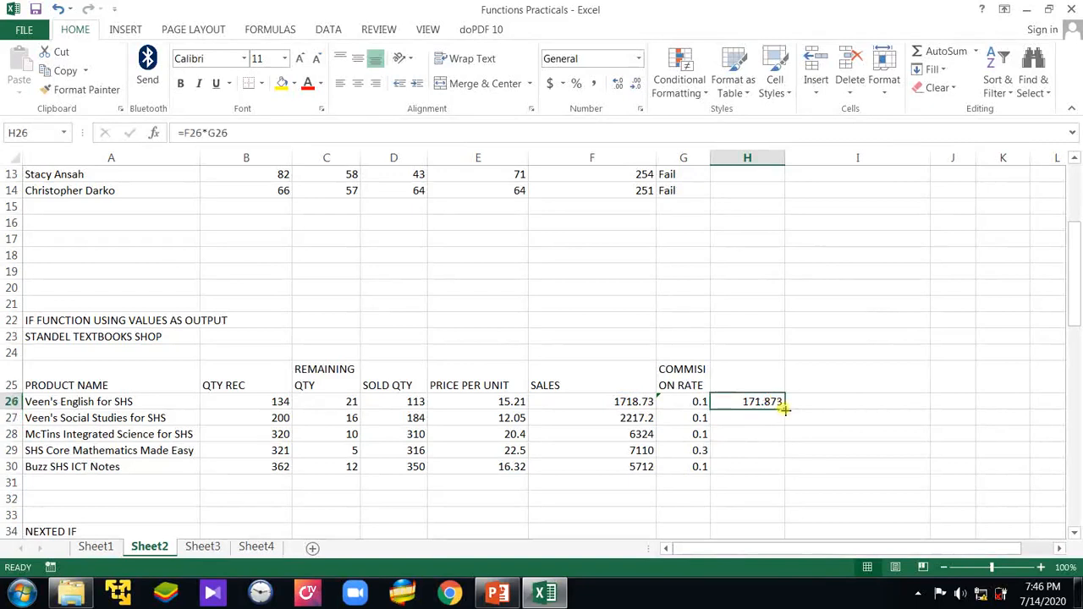
left_click_drag(785, 409, 779, 470)
Step: Add the header COMMISION in cell H25 above the calculated commission amounts
left_click(742, 382)
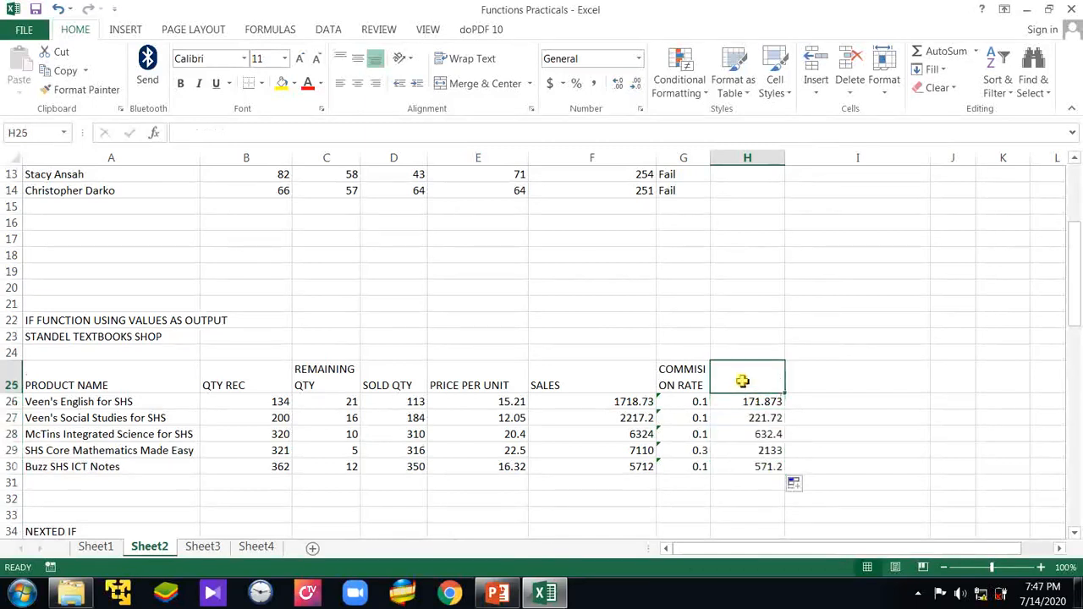
type("C")
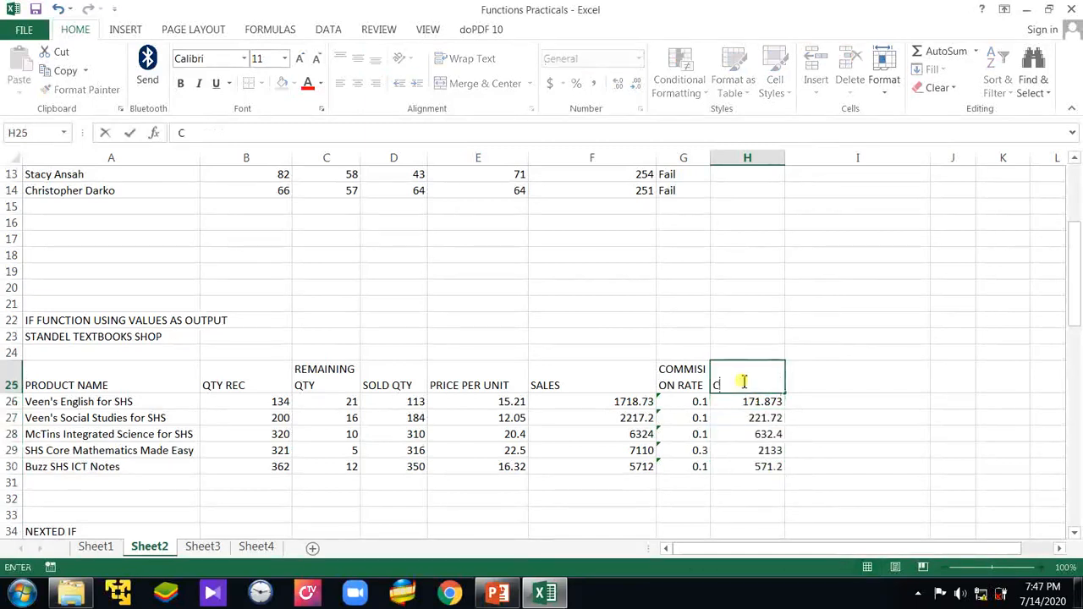
type("OMMISION")
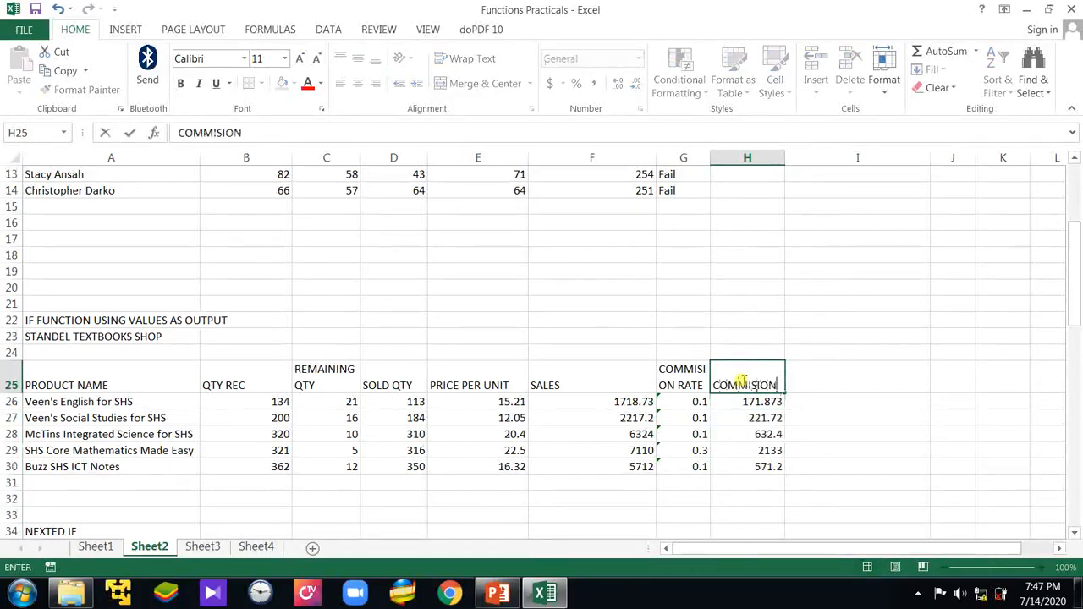
left_click(817, 465)
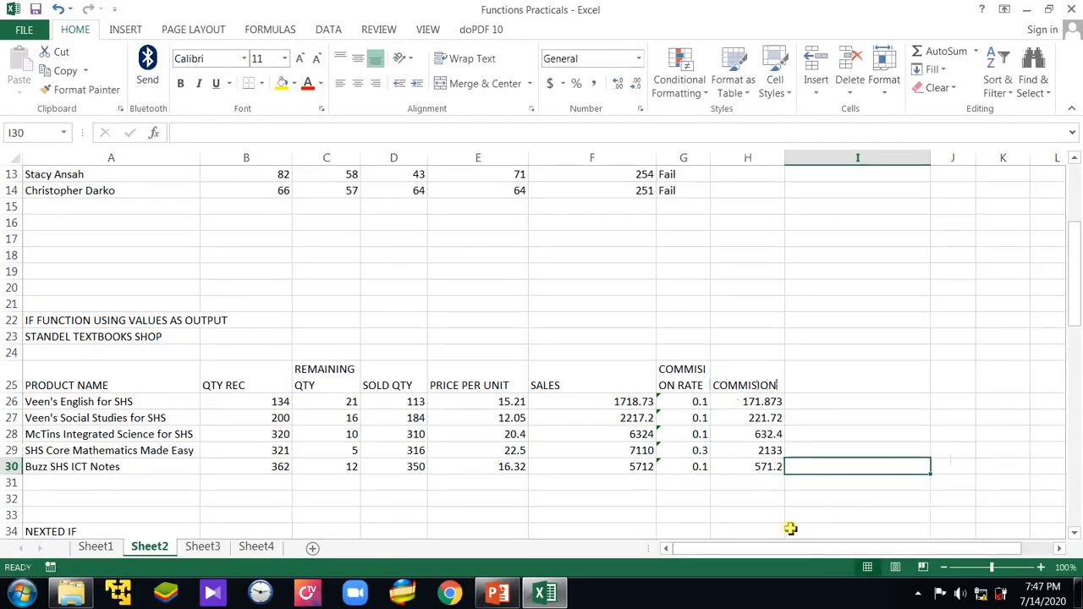
Step: Inspect the copied commission rate formula in G27 and look back over the earlier IF examples
left_click(699, 417)
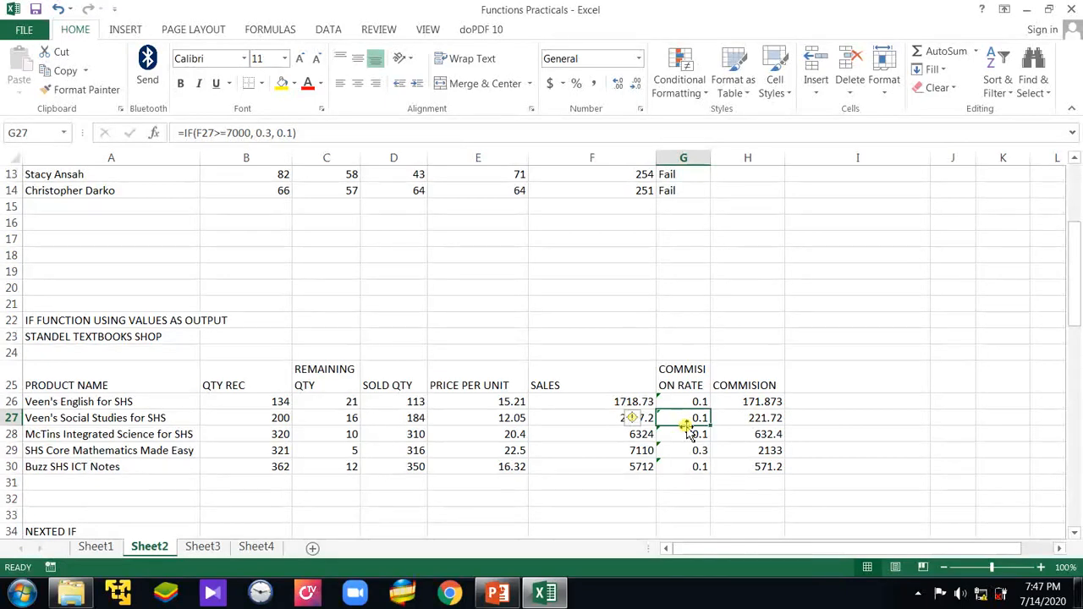
scroll(690, 431, "up", 4)
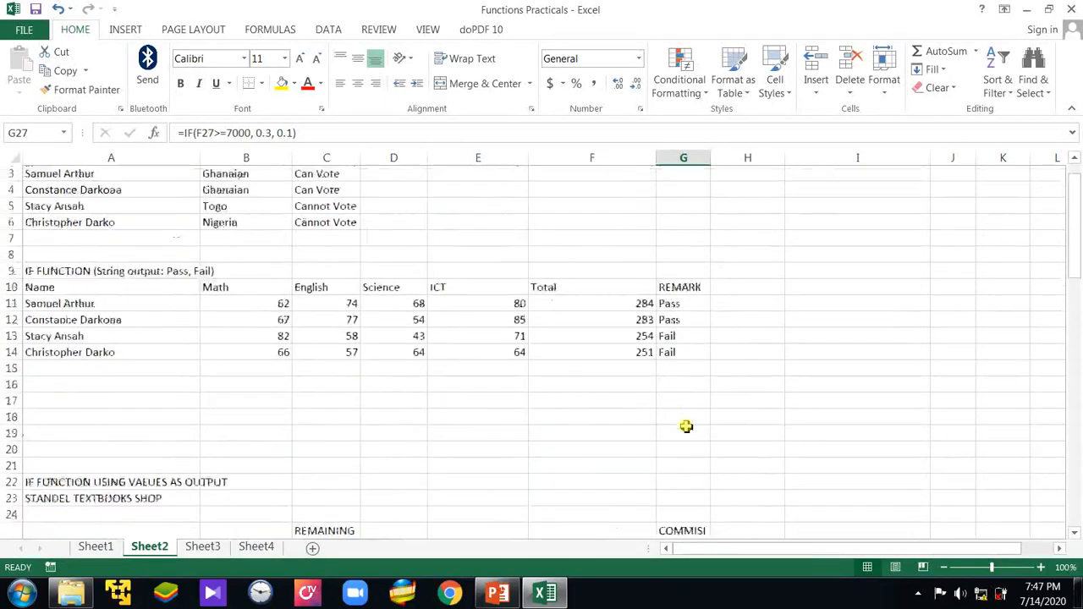
scroll(686, 427, "down", 3)
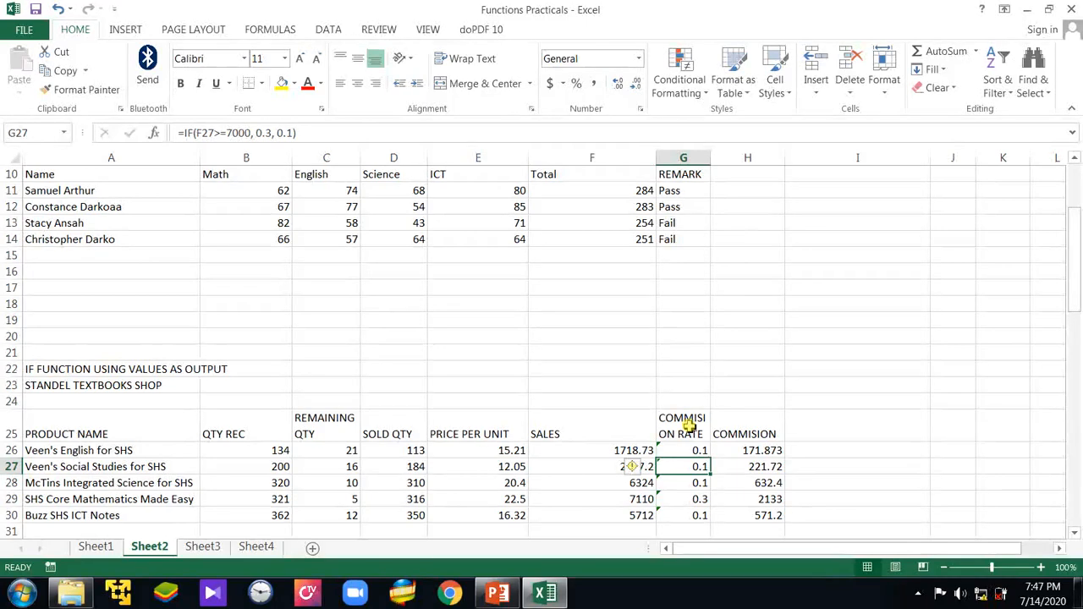
scroll(690, 425, "down", 3)
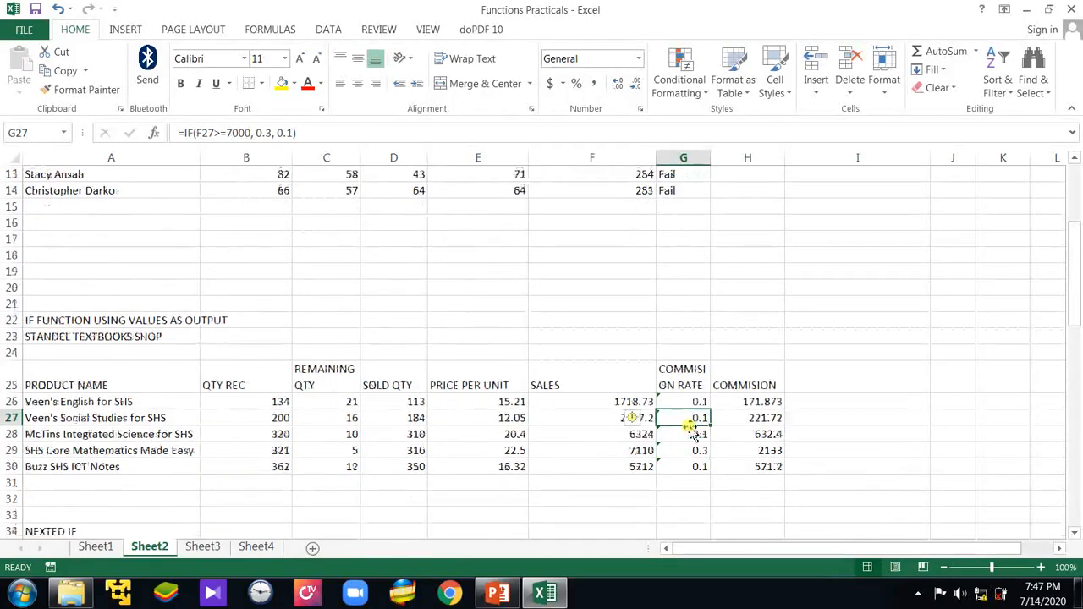
Step: Enter the score range 80-100 in cell I36, beside the English grades table, and its grade A1 in J36
scroll(689, 425, "down", 4)
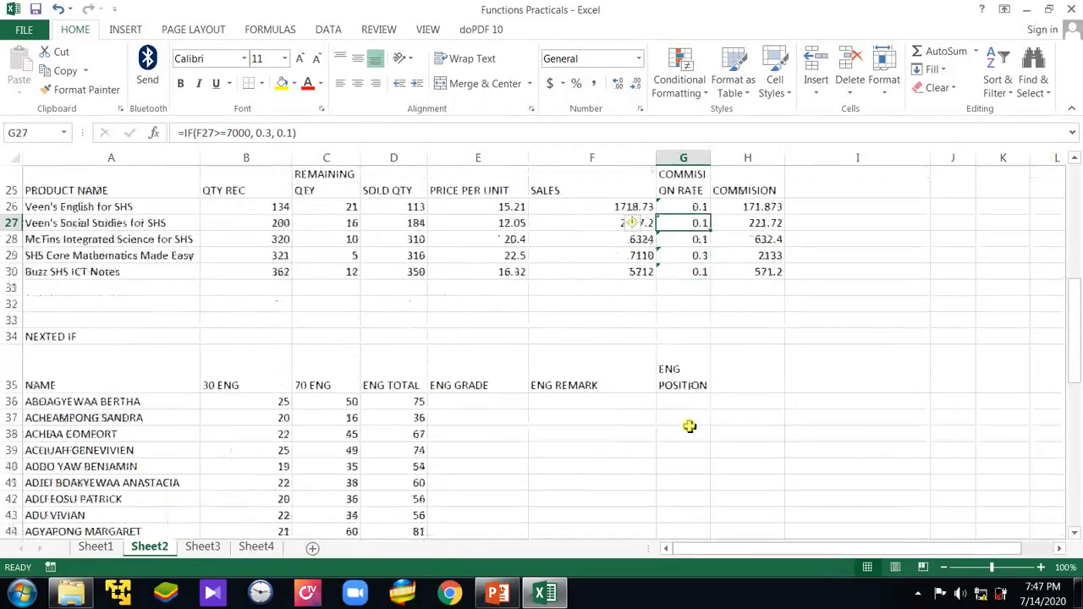
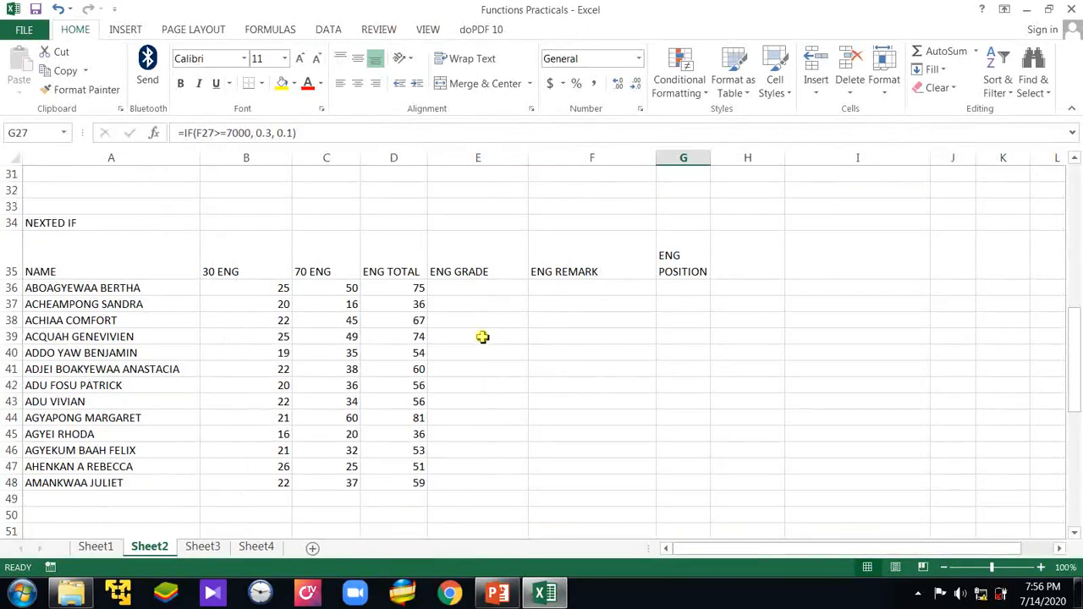
left_click(477, 287)
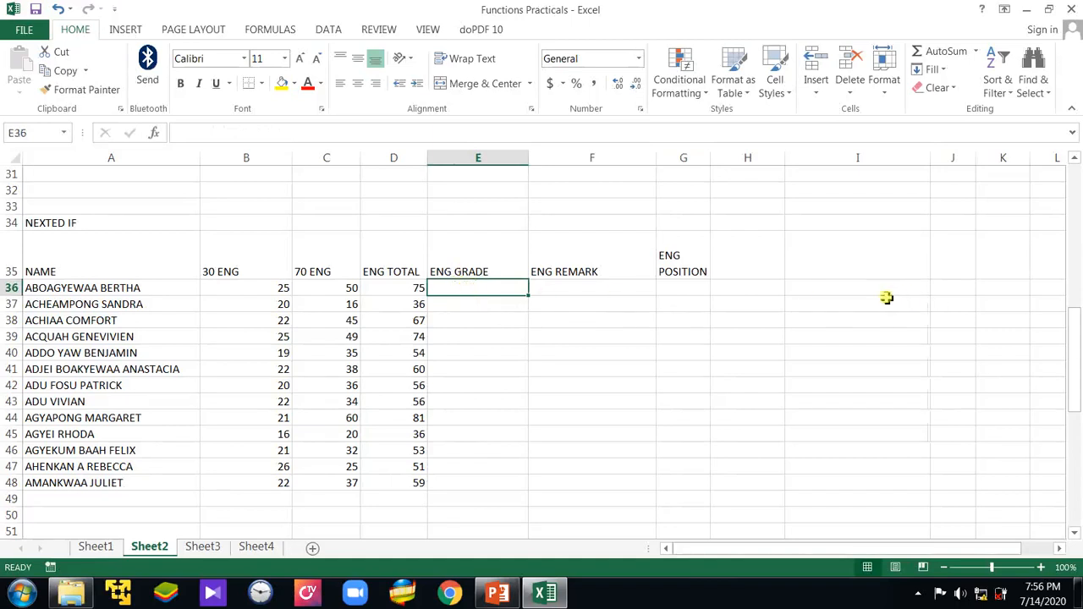
left_click(859, 289)
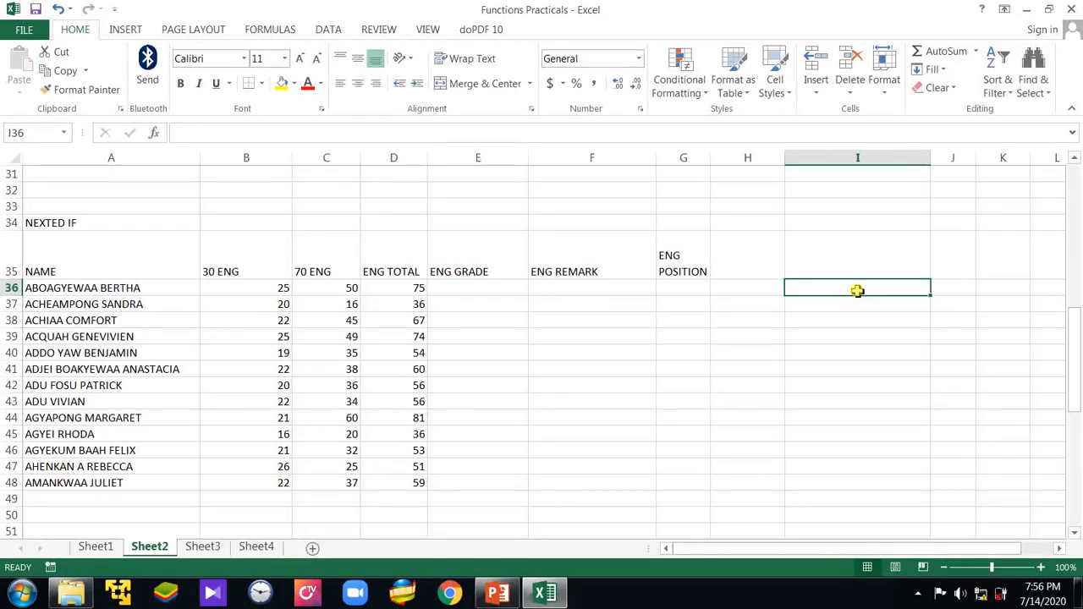
type("80")
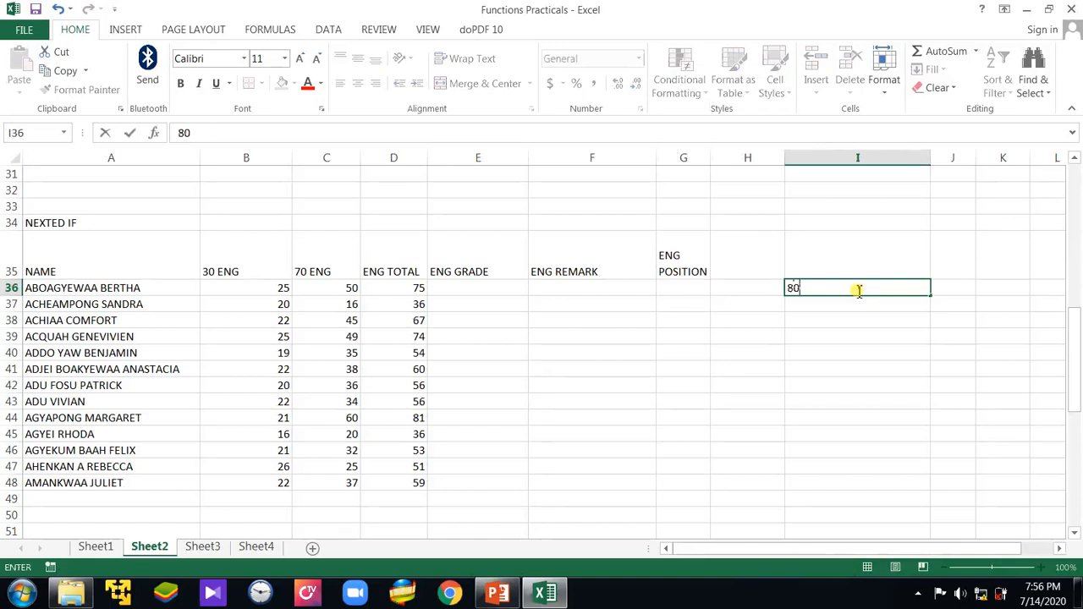
type("-100")
left_click(951, 292)
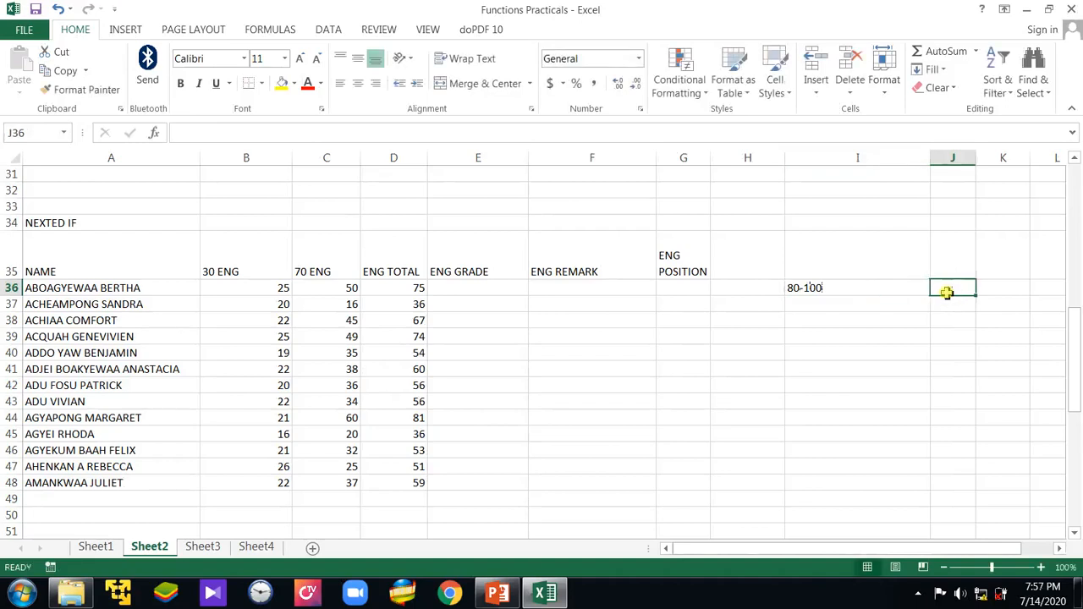
type("Exc")
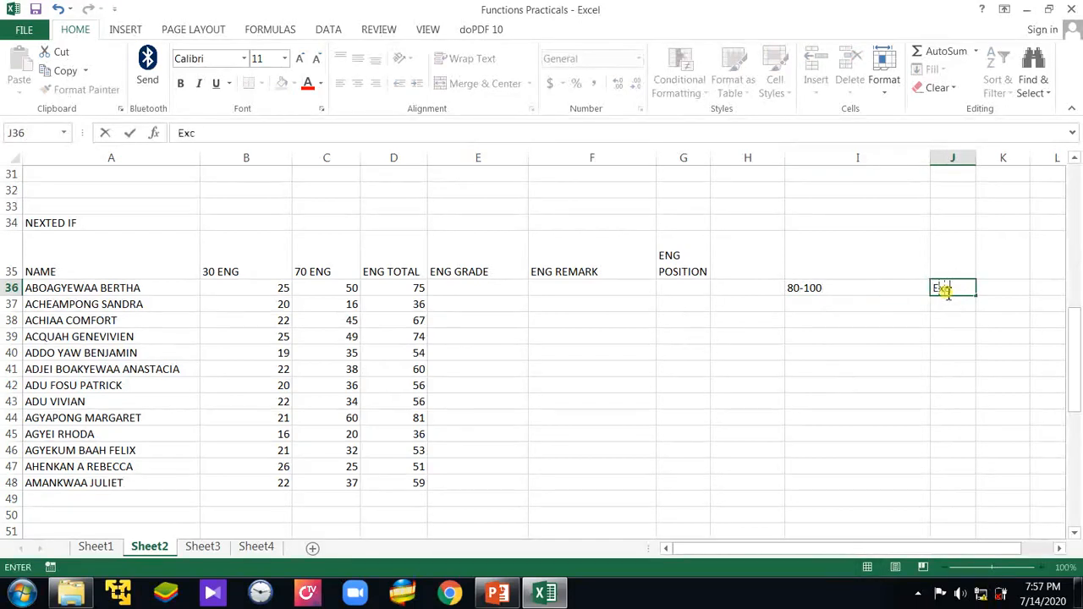
type("el")
key("BackSpace")
key("BackSpace")
key("BackSpace")
key("BackSpace")
key("BackSpace")
type("A1")
Step: Add the score range 75-79 in cell I37 with the grade B2 in J37
left_click(818, 306)
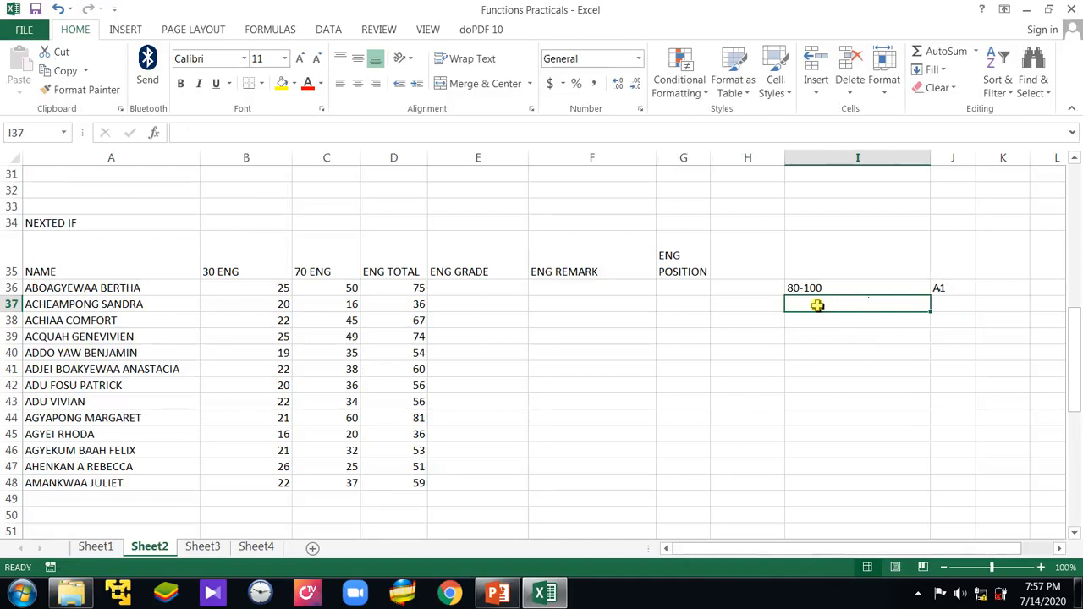
type("75")
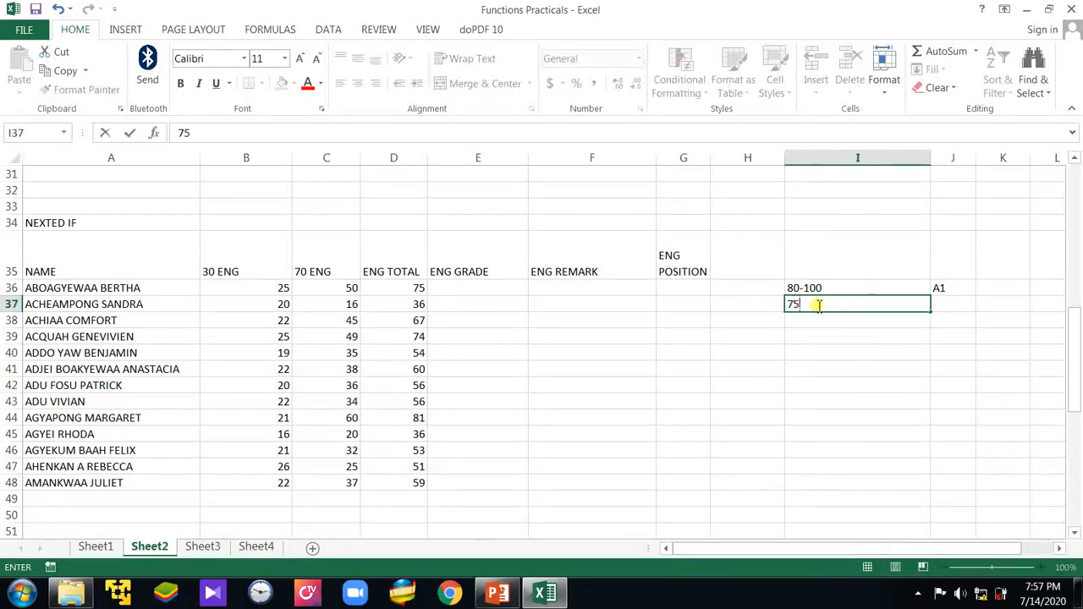
type("-79")
left_click(956, 305)
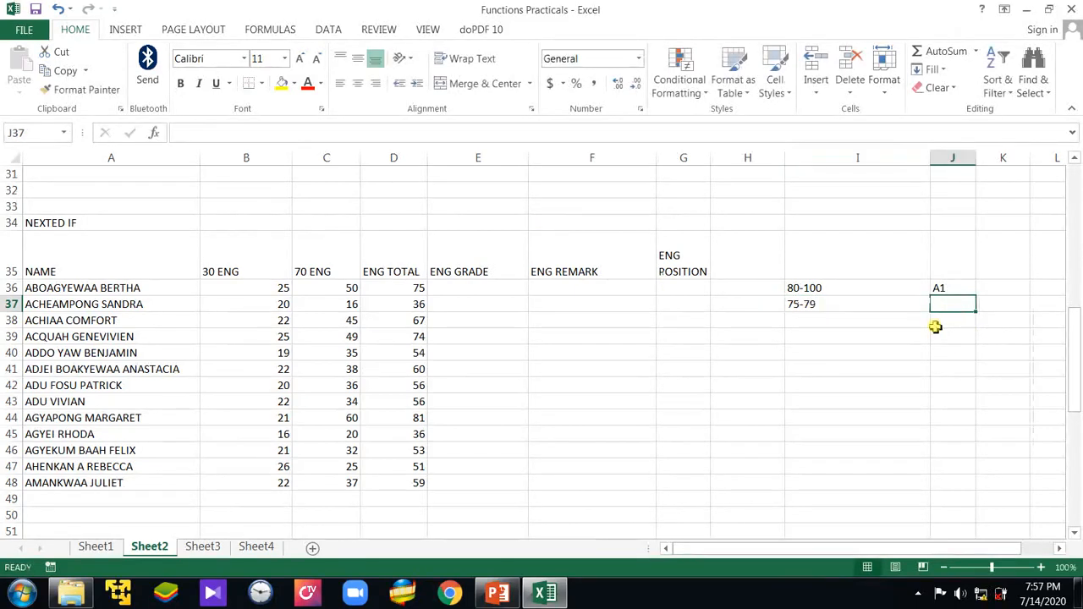
type("b2")
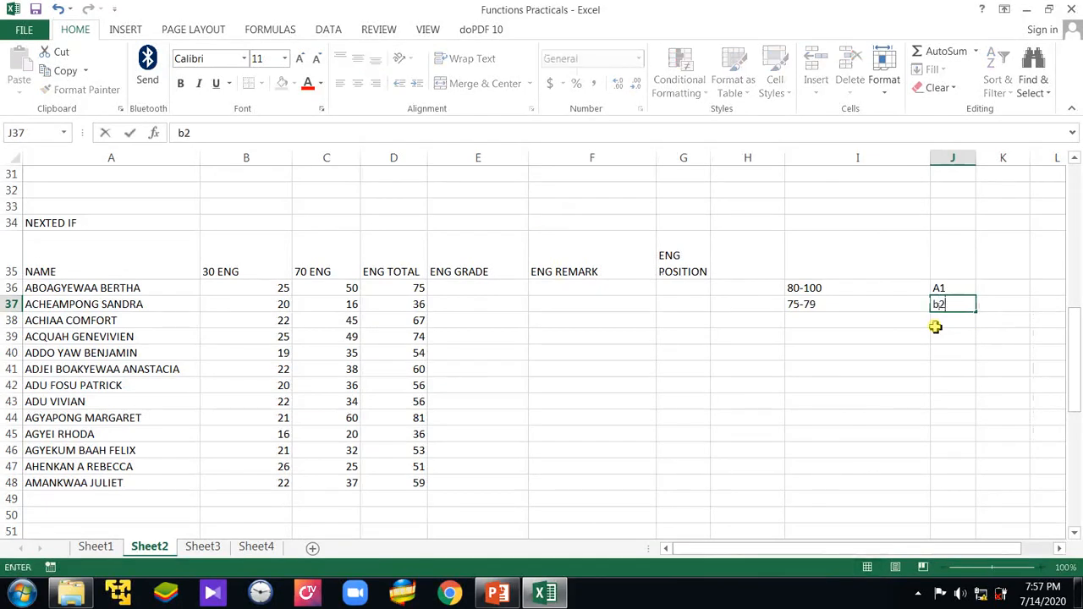
key("BackSpace")
key("BackSpace")
key("Caps_Lock")
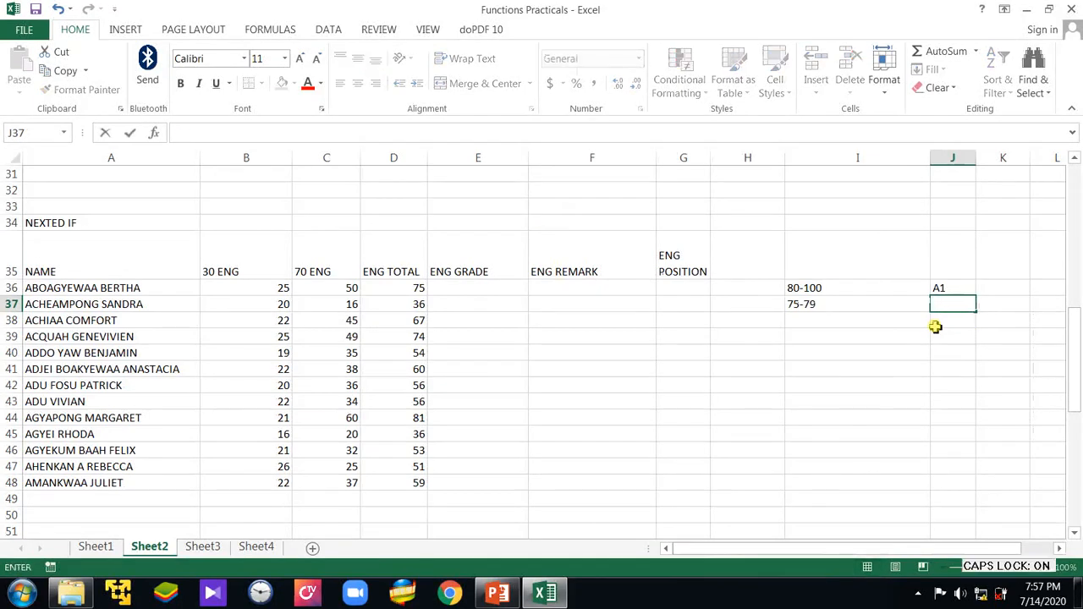
type("B2")
Step: Add the score range 70-74 in cell I38 with the grade B3 in J38
left_click(825, 321)
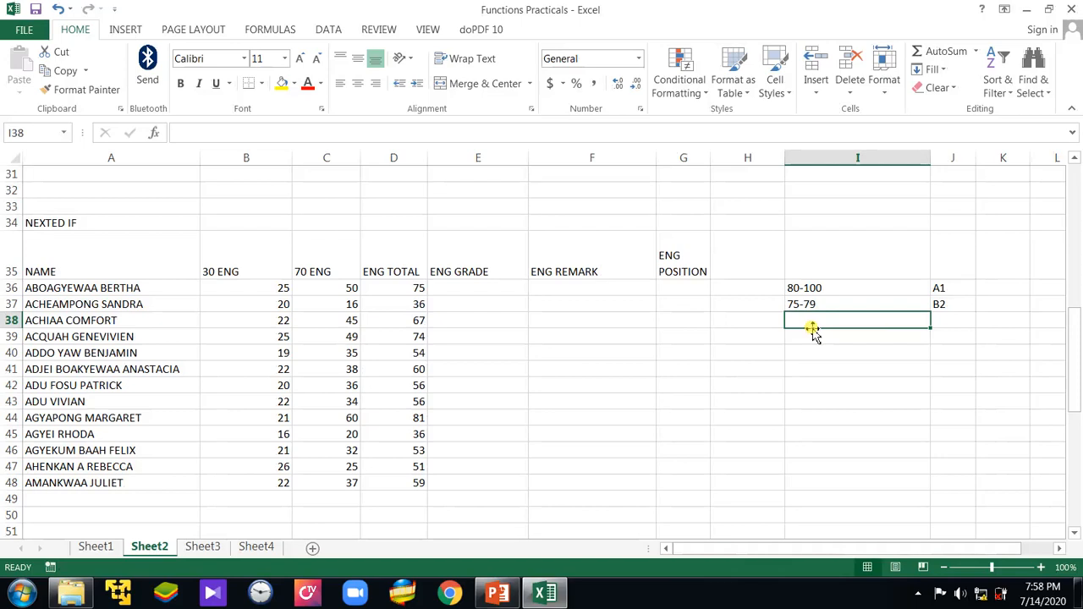
type("7")
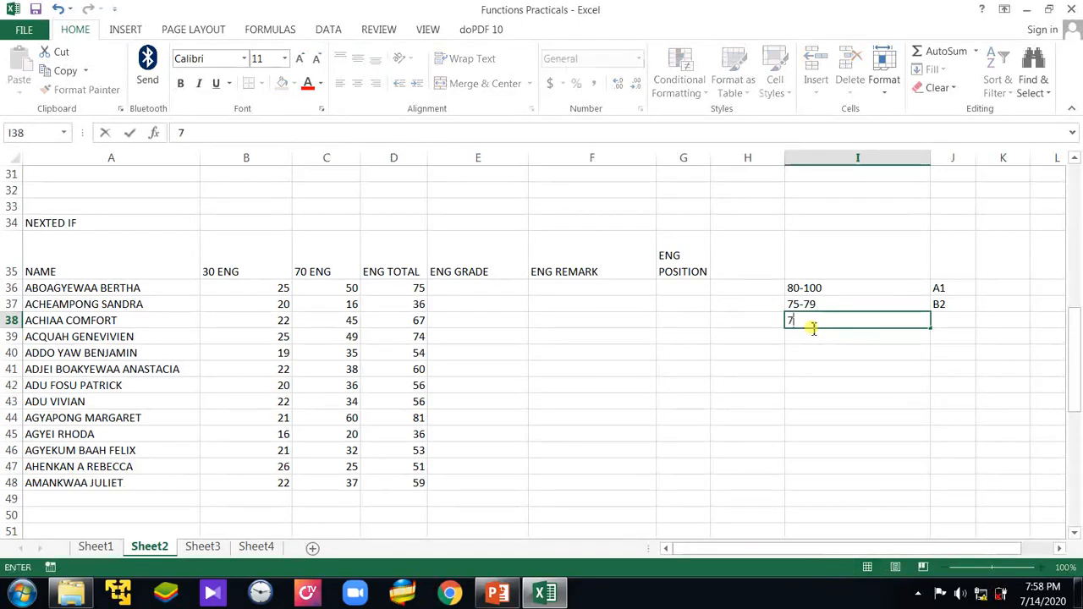
type("0-74")
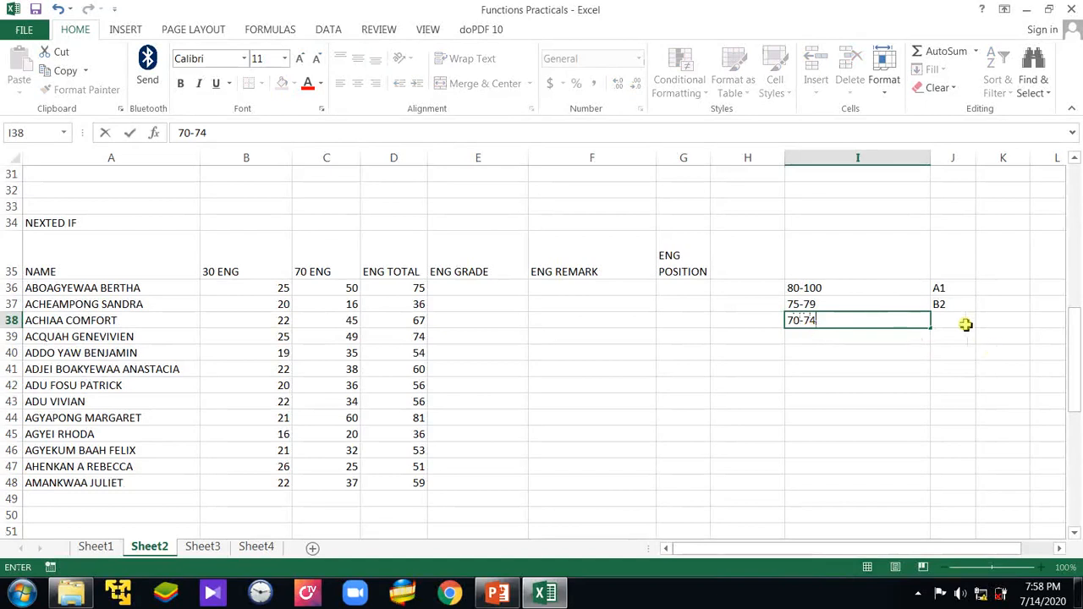
left_click(950, 322)
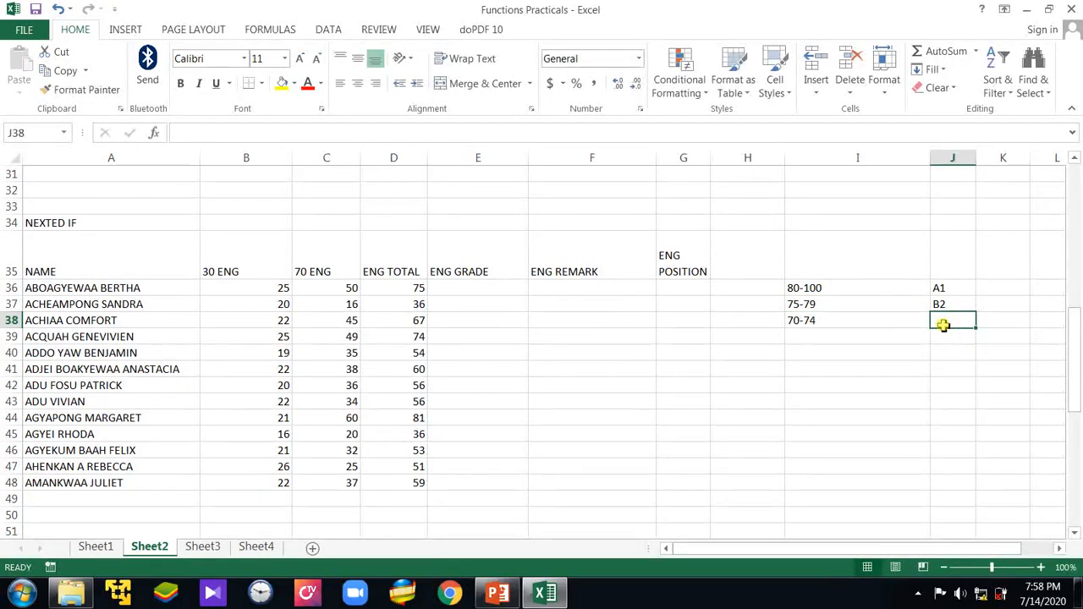
type("B3")
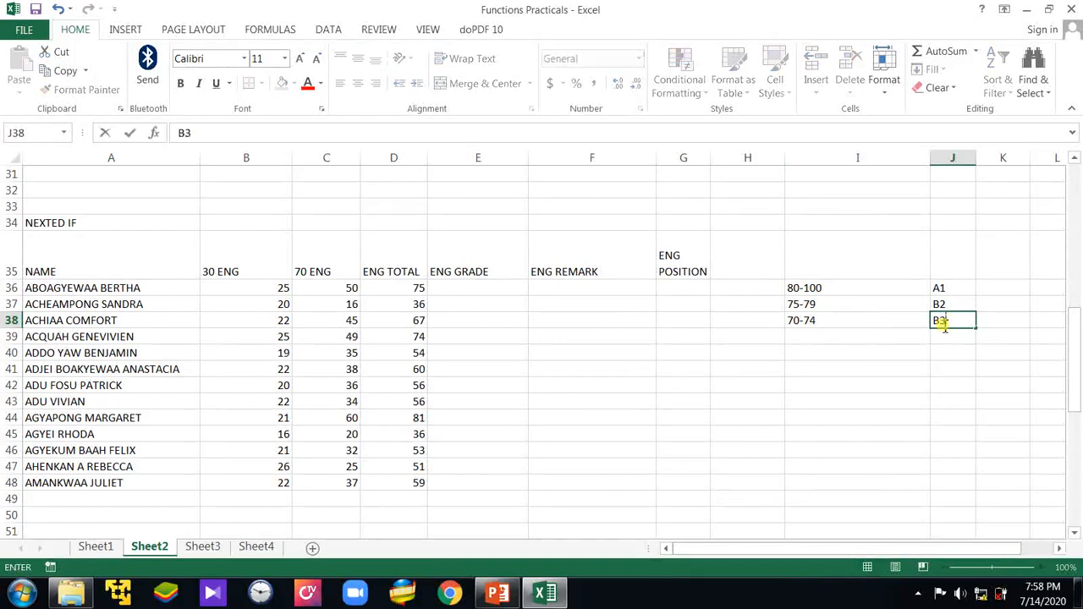
Step: Add the score range 60-69 in cell I39 with the grade C4 in J39
left_click(804, 339)
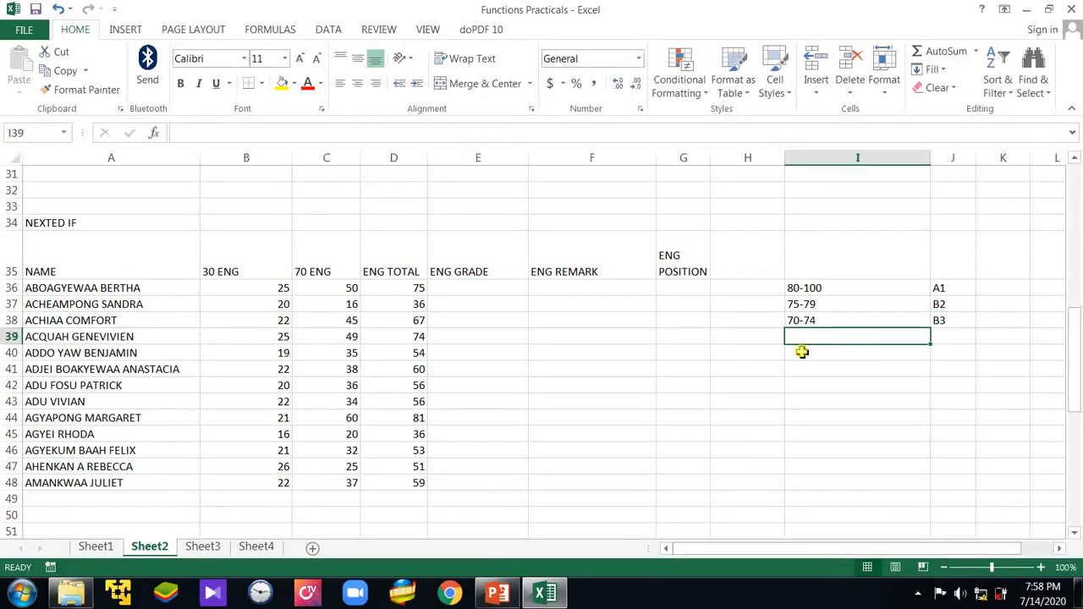
type("6")
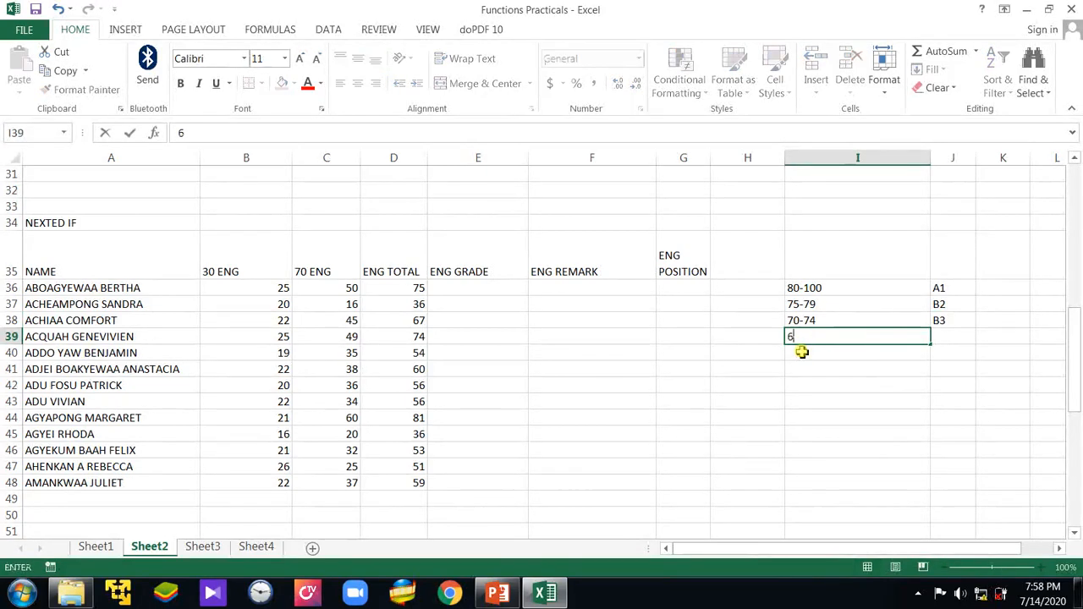
type("0-69")
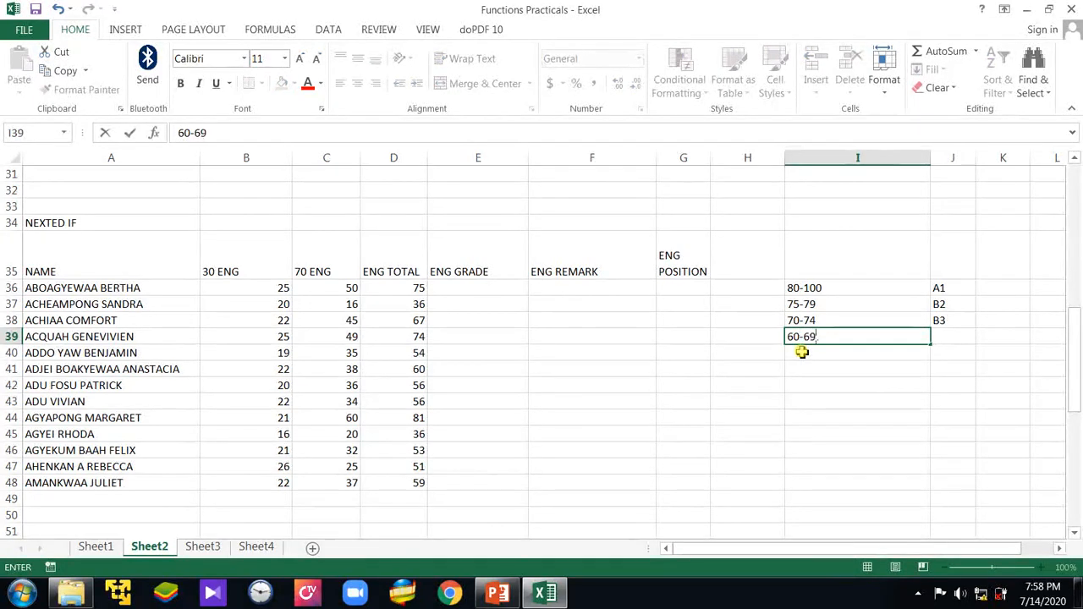
left_click(947, 337)
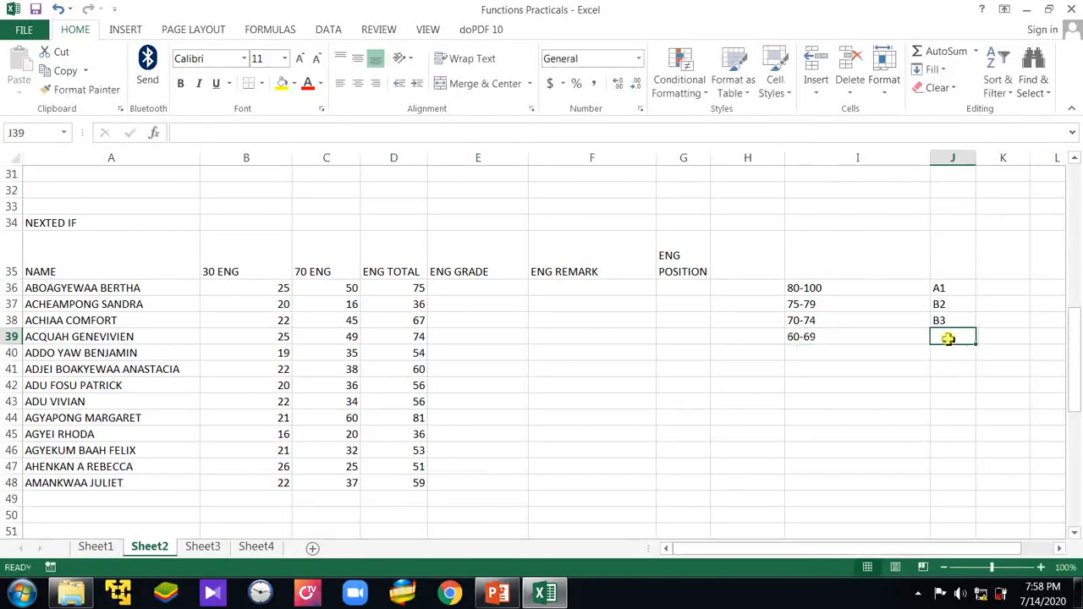
type("C")
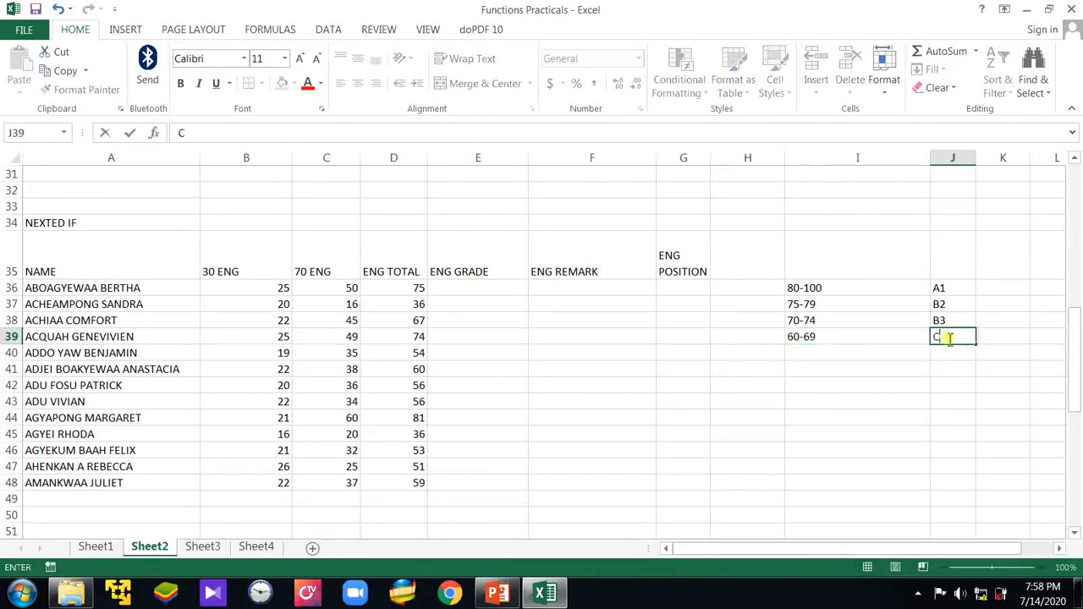
type("4")
Step: Add the score range 50-59 in cell I40 with the grade C5 in J40
left_click(804, 354)
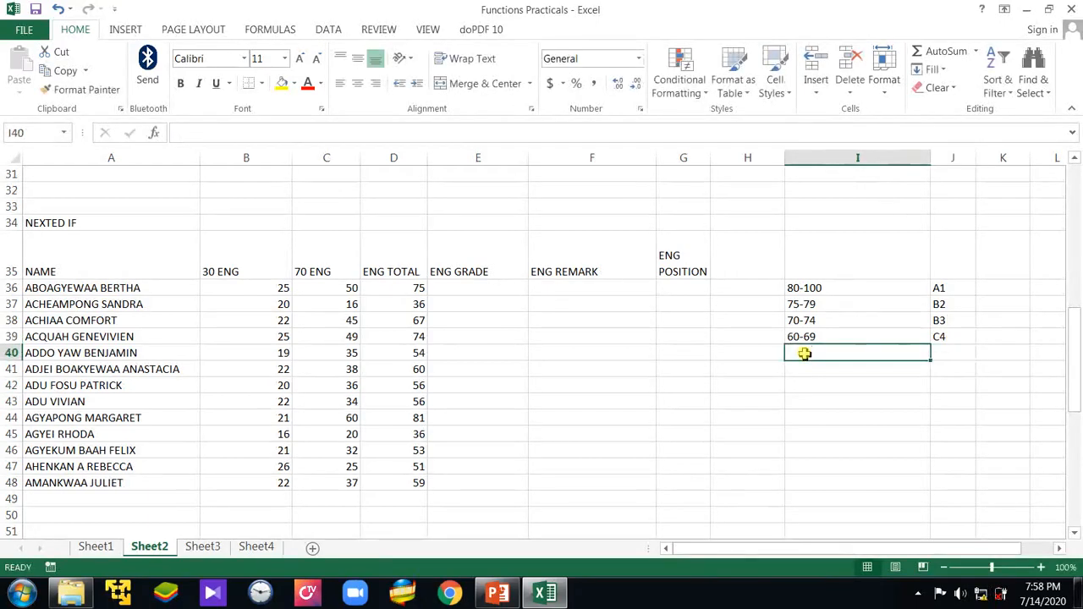
type("50")
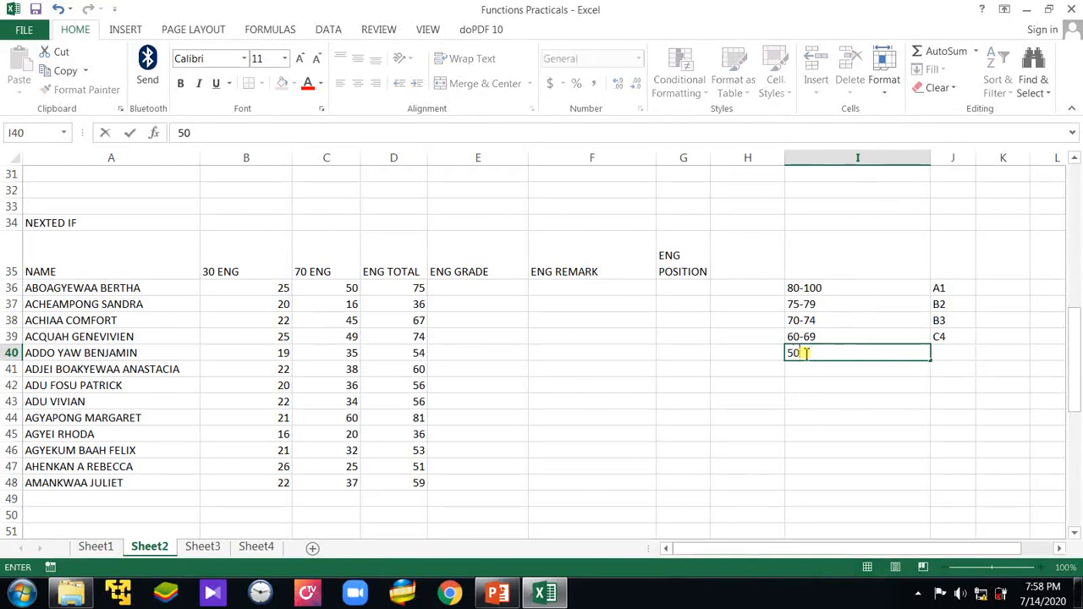
type("-59")
left_click(960, 352)
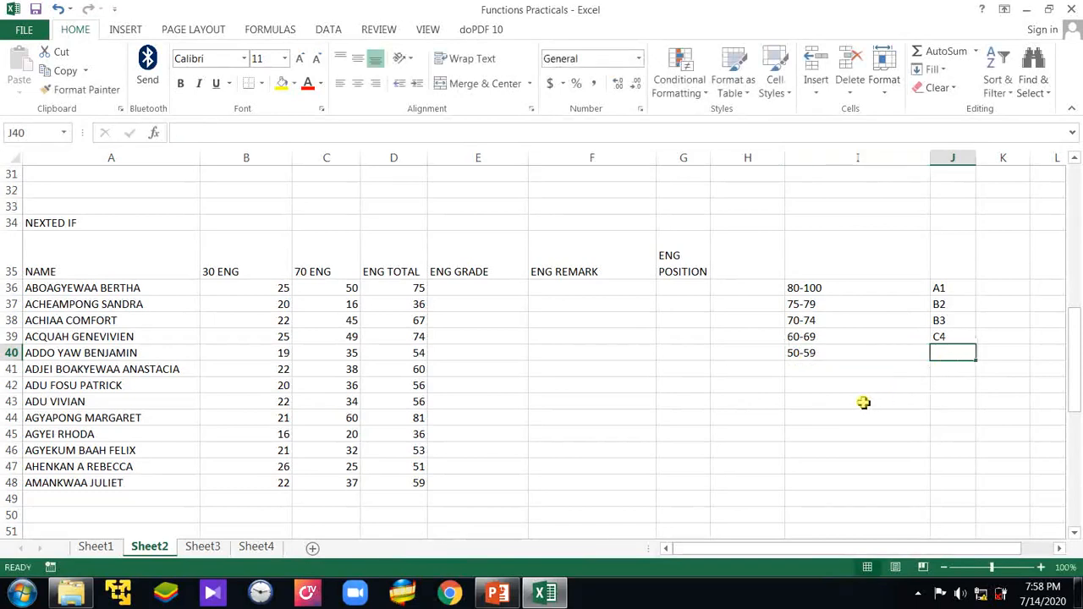
type("C4")
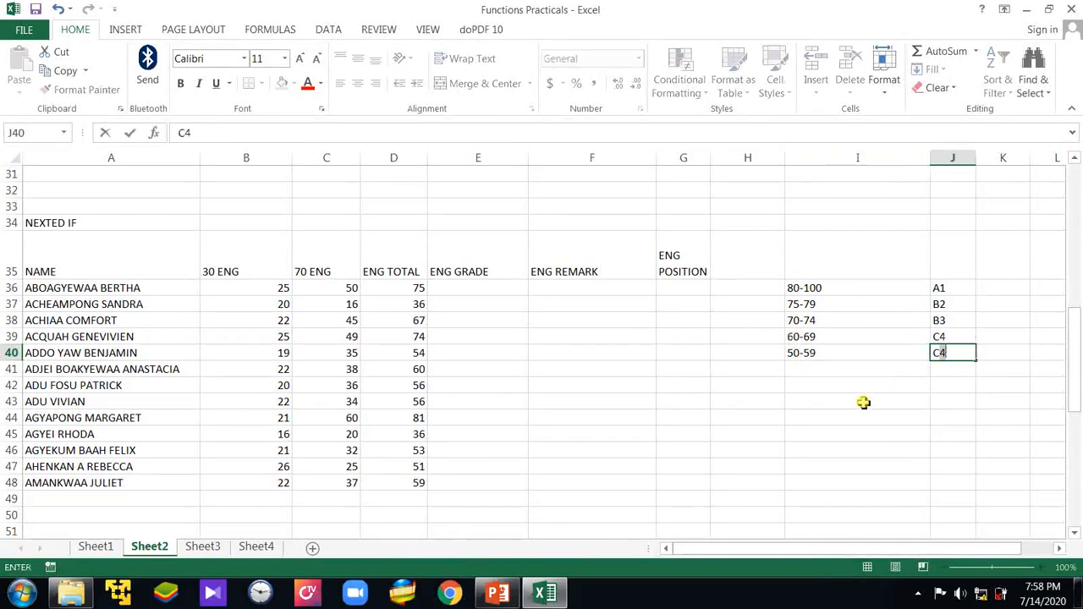
key("BackSpace")
type("5")
Step: Add the score range 45-50 in cell I41 with the grade C6 in J41
left_click(804, 369)
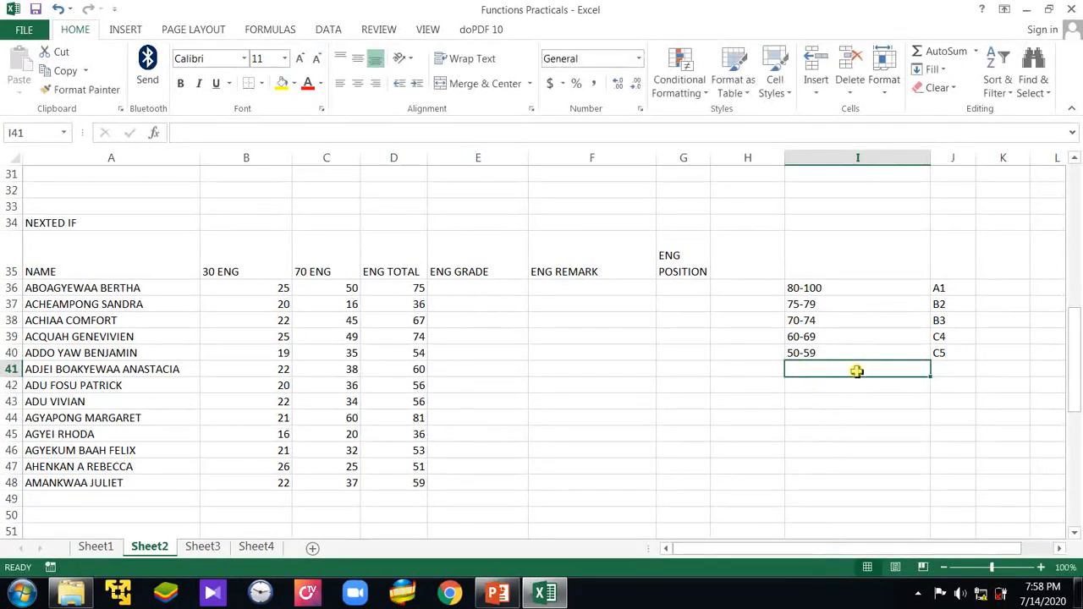
type("45")
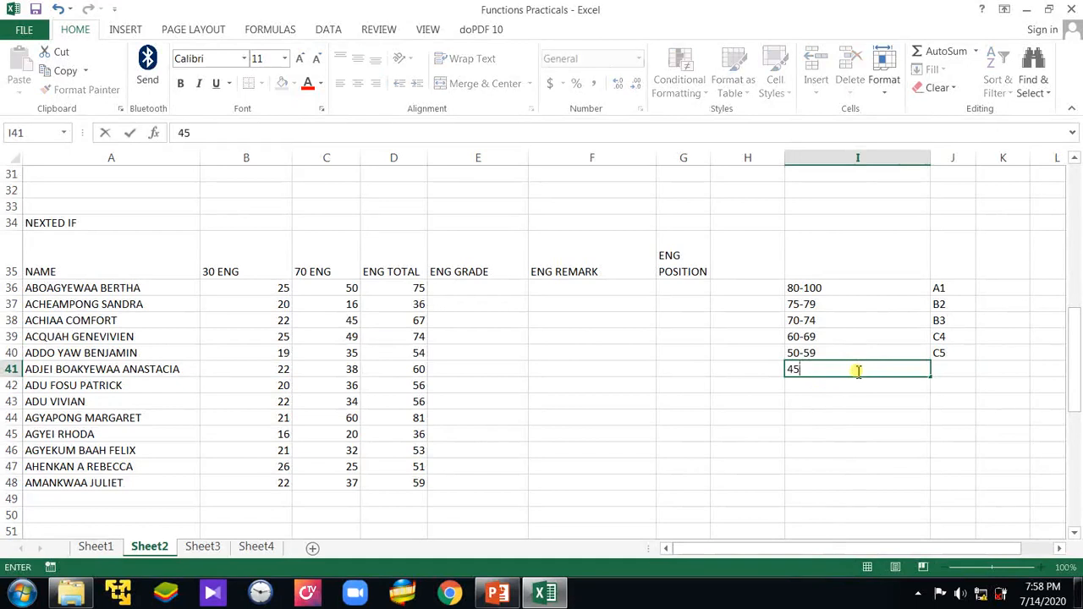
type("-50")
left_click(956, 369)
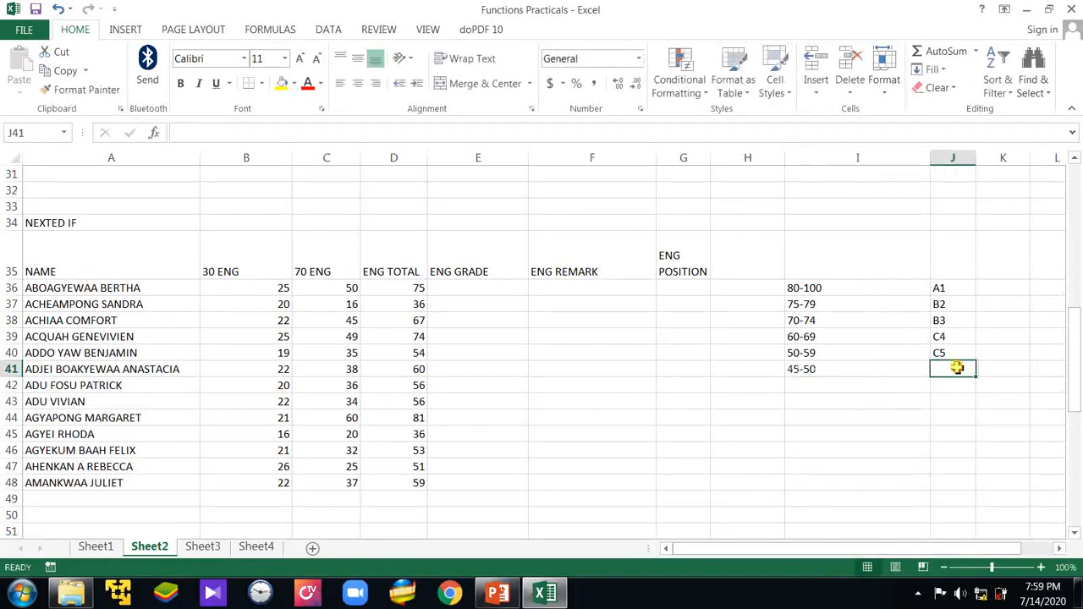
type("6")
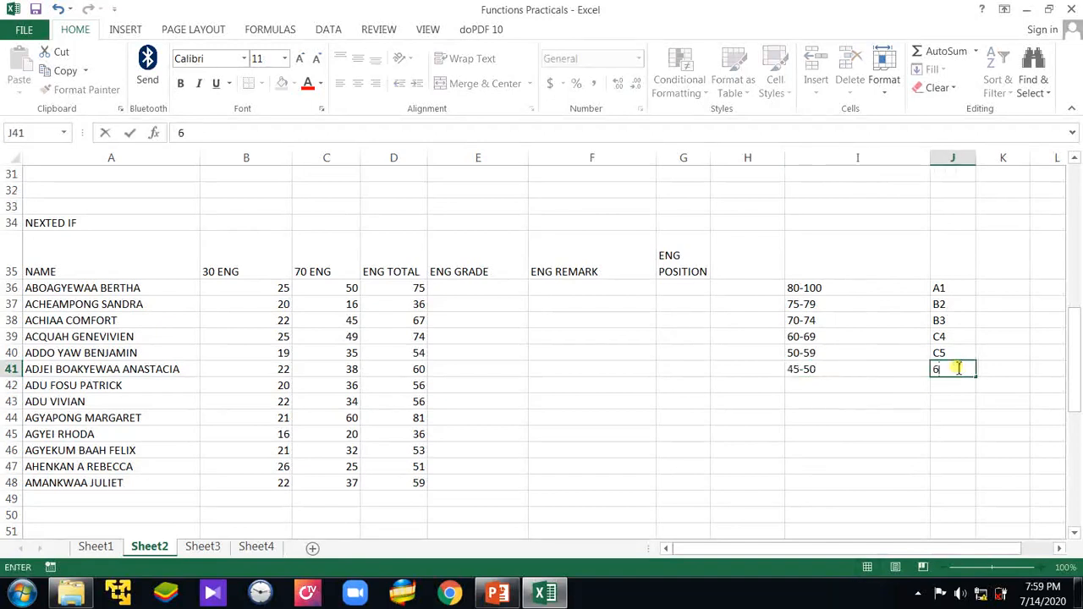
key("BackSpace")
type("C6")
Step: Change the grade in J36 to A and the grade in J37 to B
left_click(835, 389)
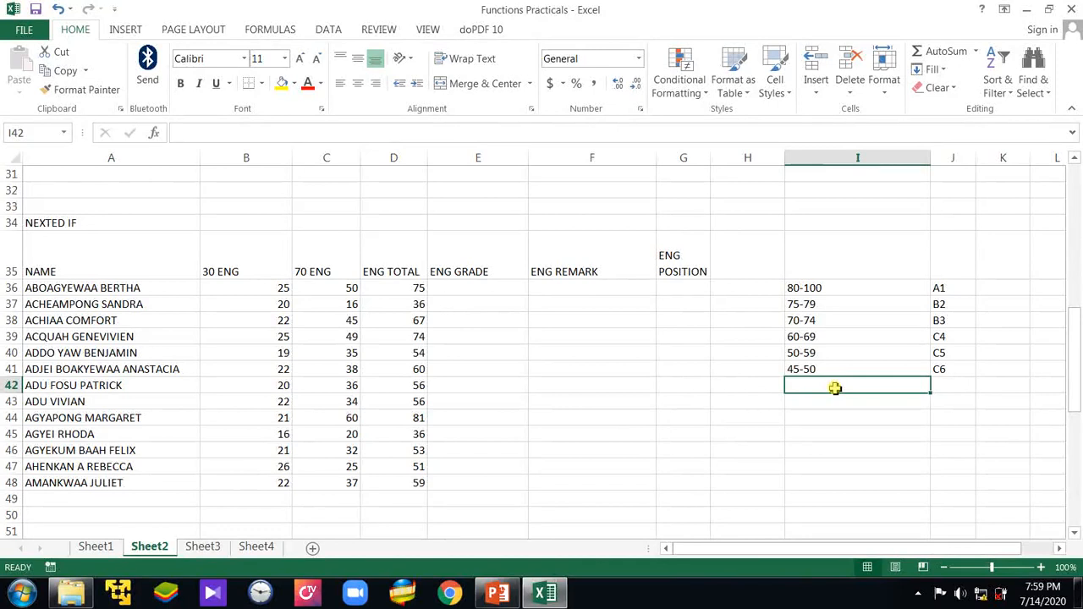
left_click(941, 291)
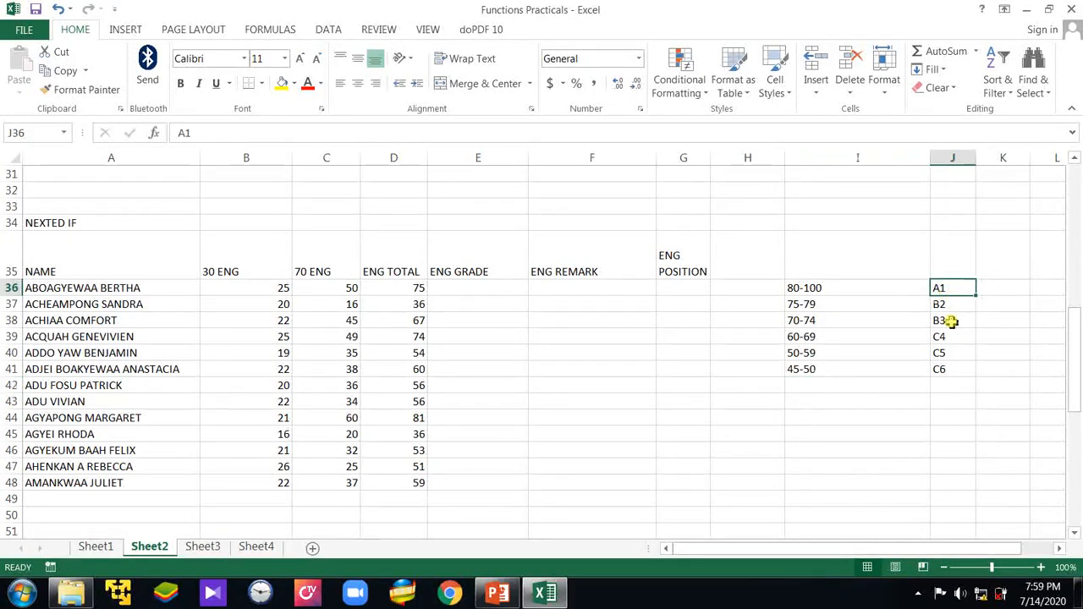
type("A")
left_click(943, 307)
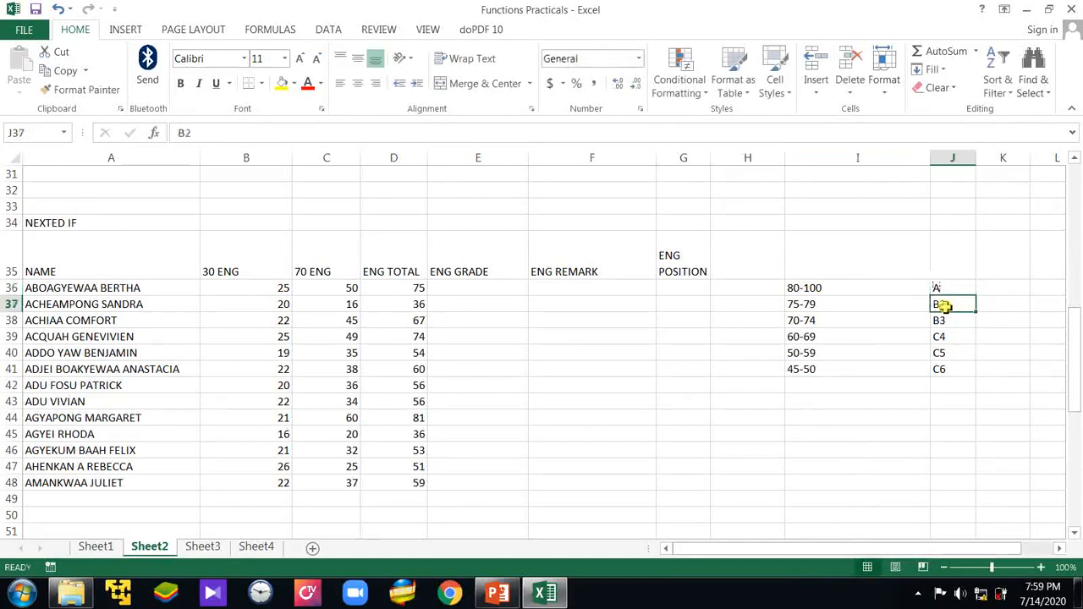
double_click(946, 307)
key("BackSpace")
type("3")
key("Return")
left_click(948, 307)
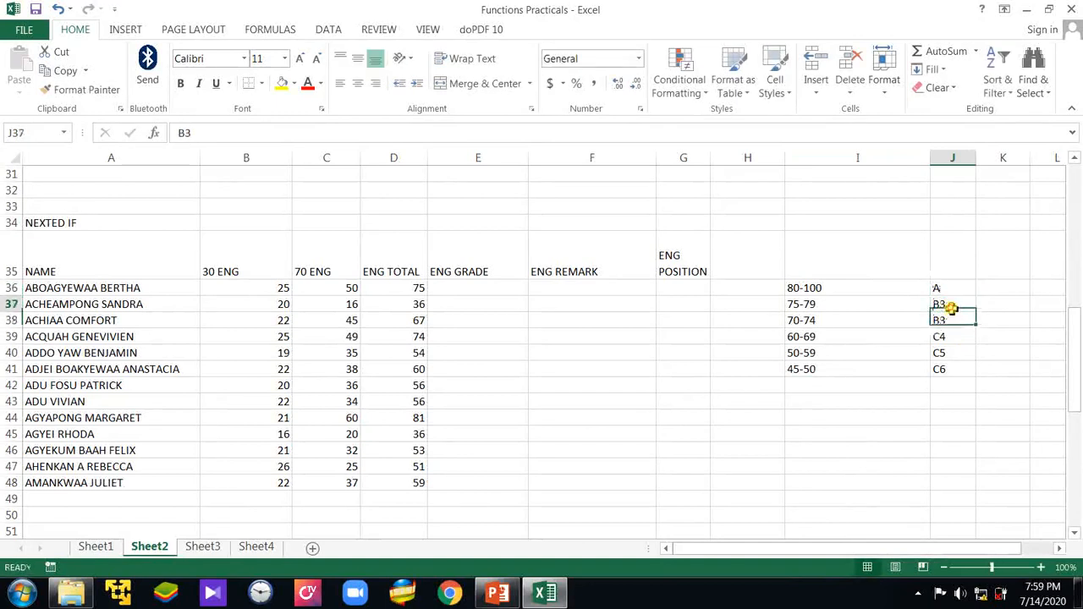
double_click(952, 305)
key("BackSpace")
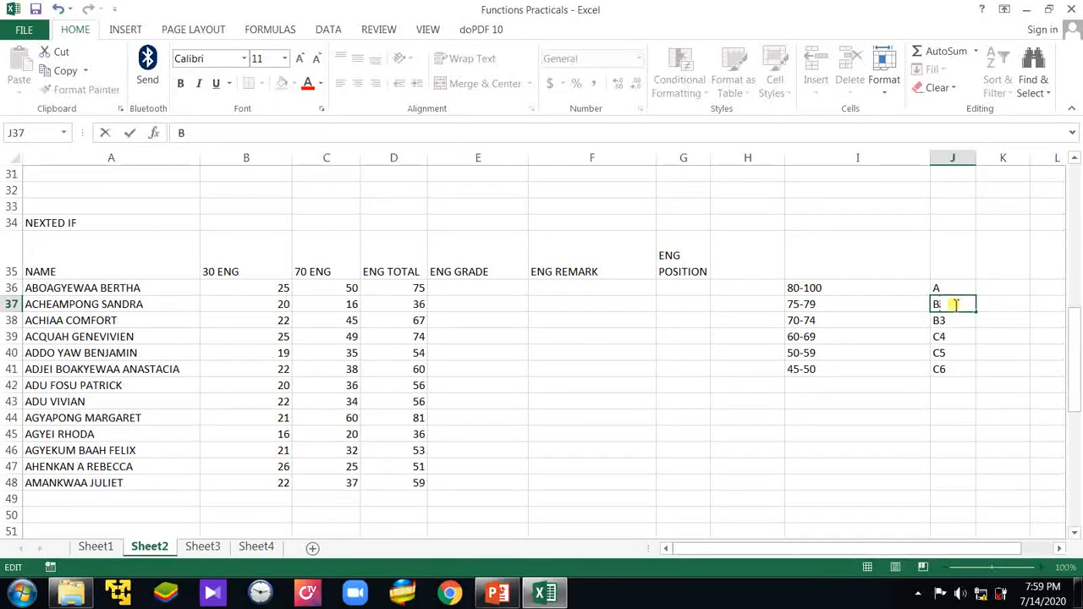
Step: Clear the grades from J38:J43 and set the grade for the 75-79 range in J37 to B+
left_click_drag(940, 320, 939, 394)
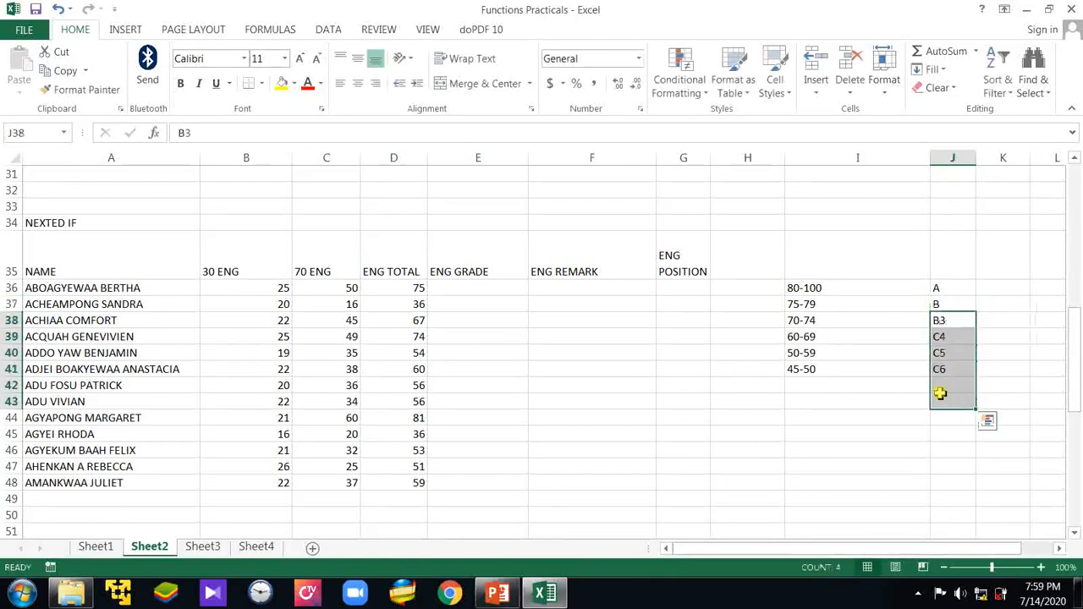
key("Delete")
left_click(951, 289)
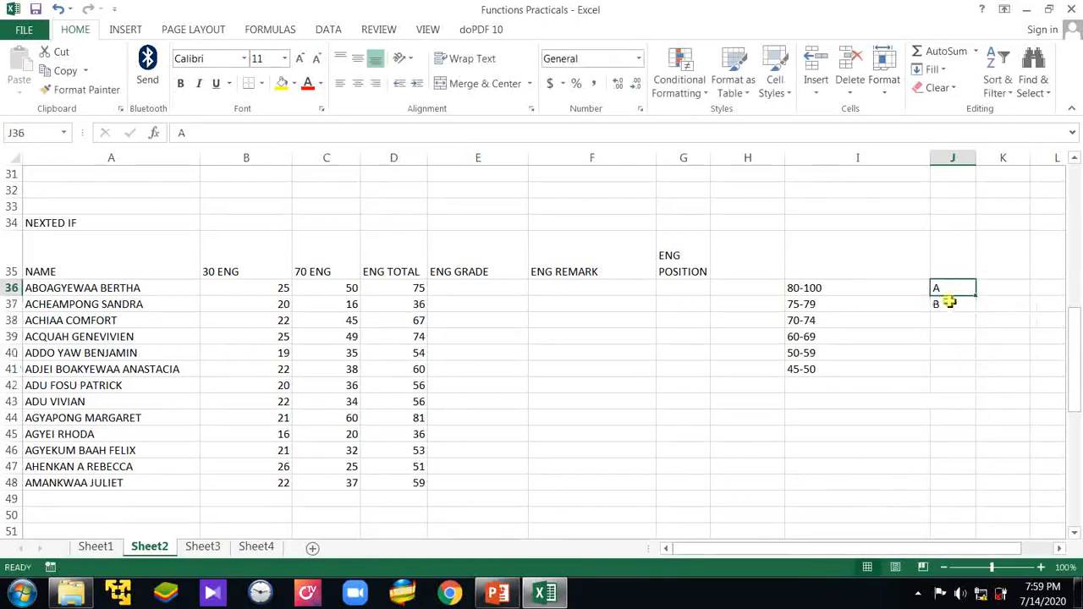
left_click(950, 303)
double_click(950, 306)
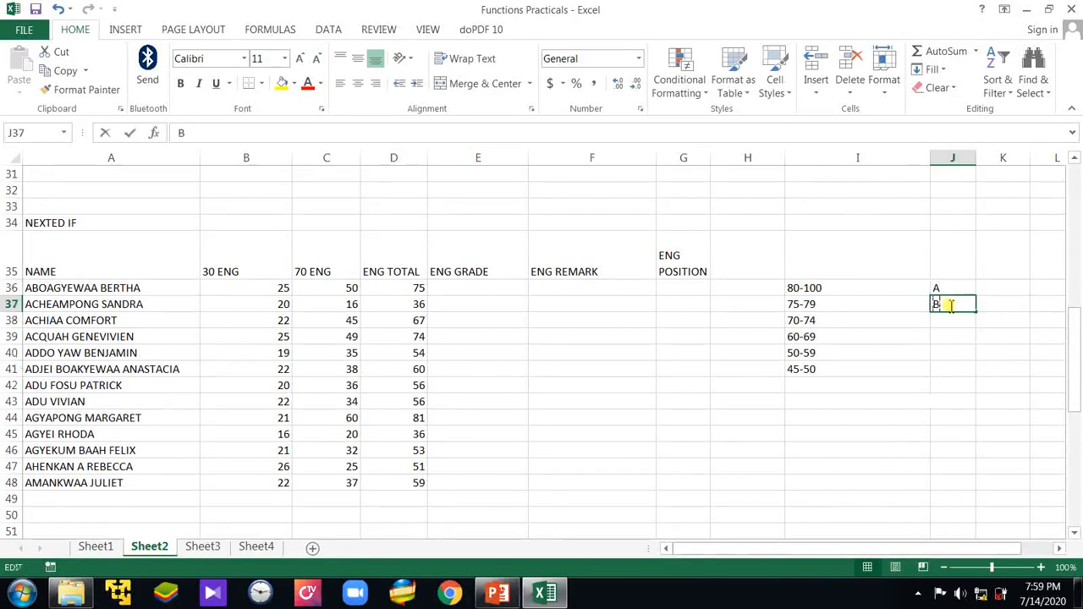
type("+")
key("Return")
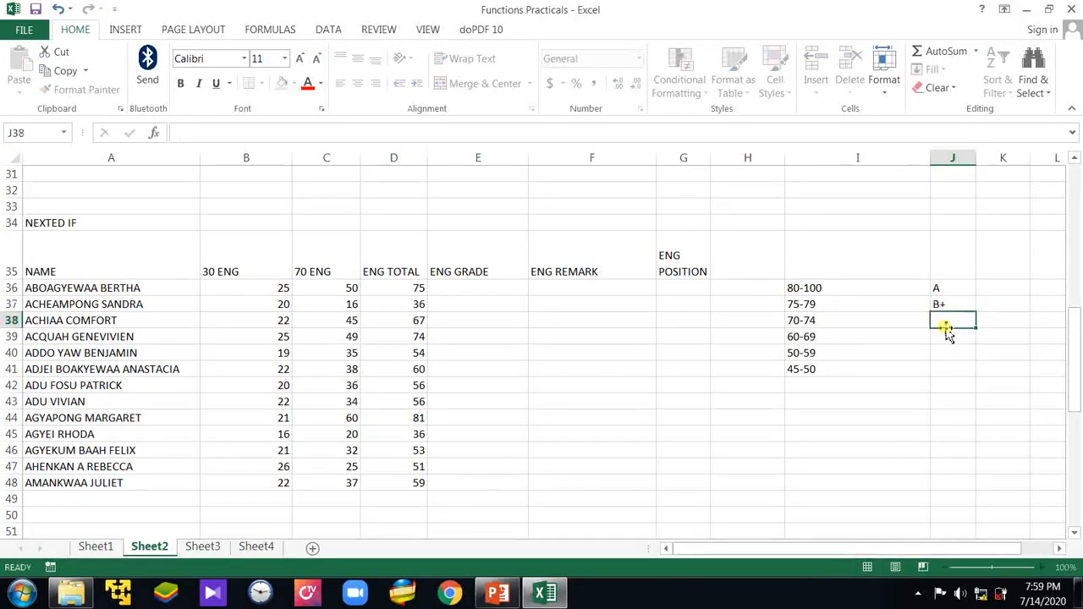
Step: Enter the grade B in J38 for the 70-74 score range
type("B+")
key("Return")
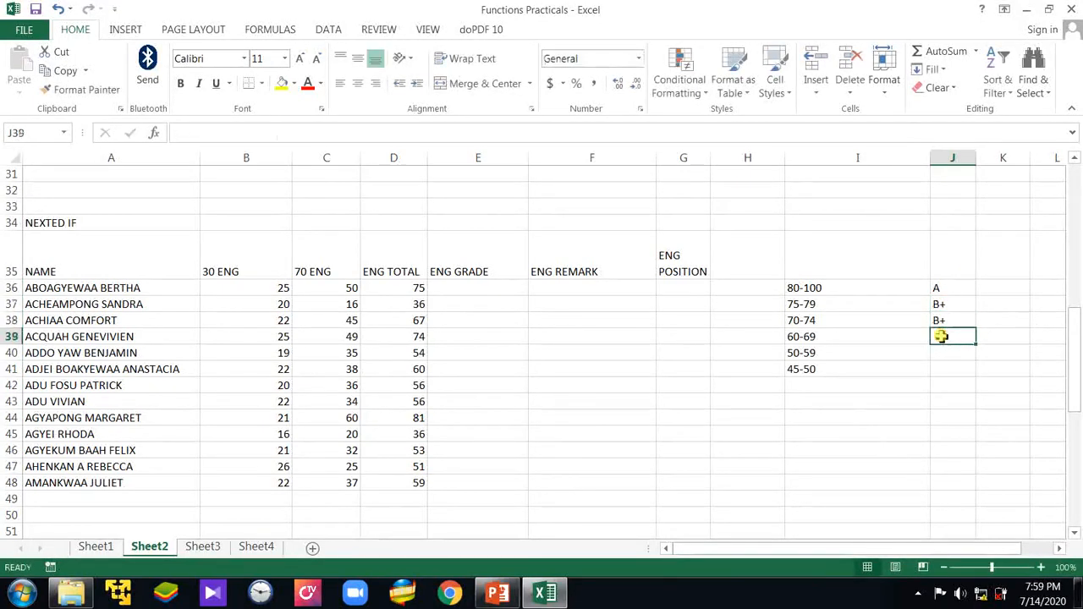
double_click(951, 321)
key("BackSpace")
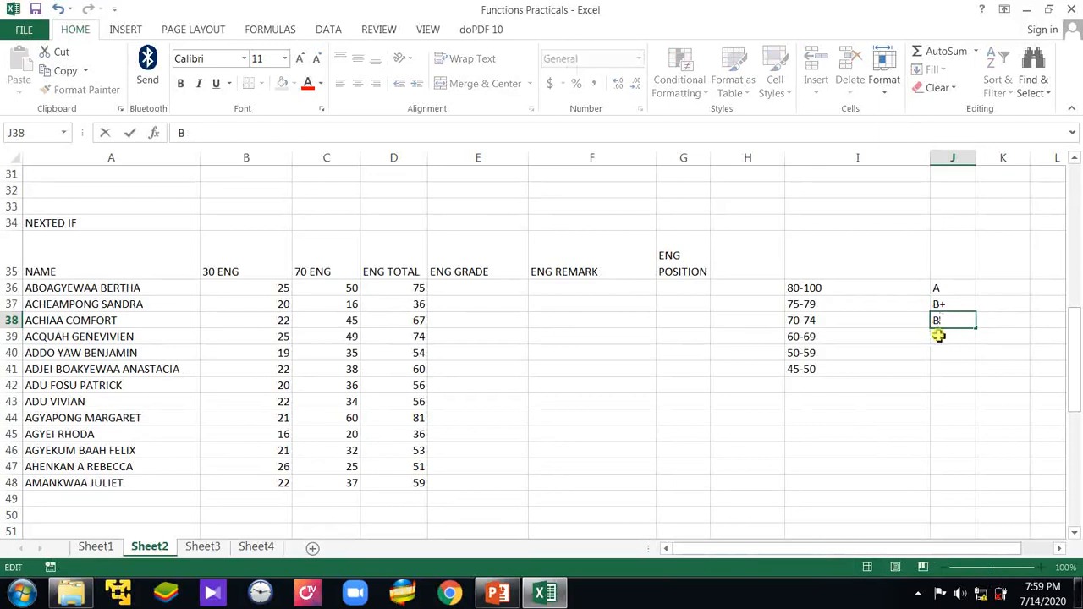
key("Return")
Step: Enter the grades C+ in J39, C in J40 and D in J41
type("C+")
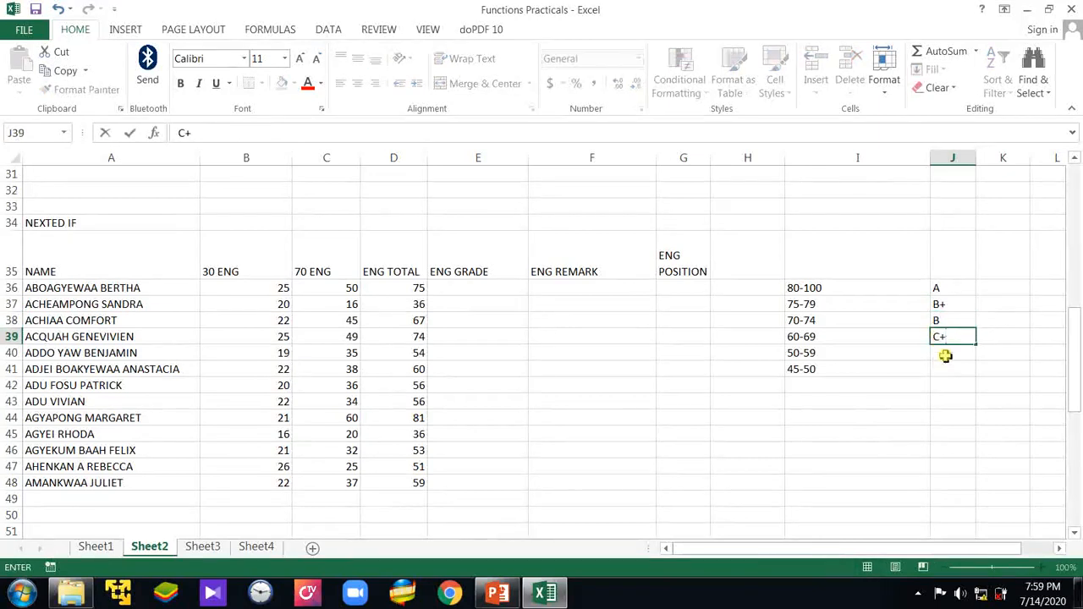
key("Return")
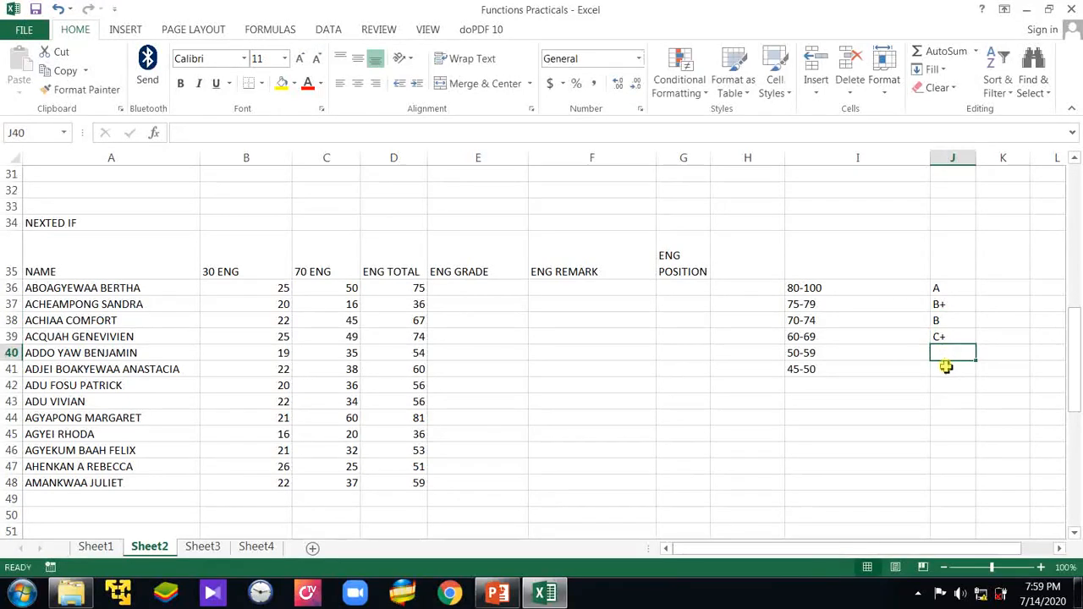
type("C+")
key("Return")
left_click(949, 355)
double_click(949, 354)
key("BackSpace")
key("Return")
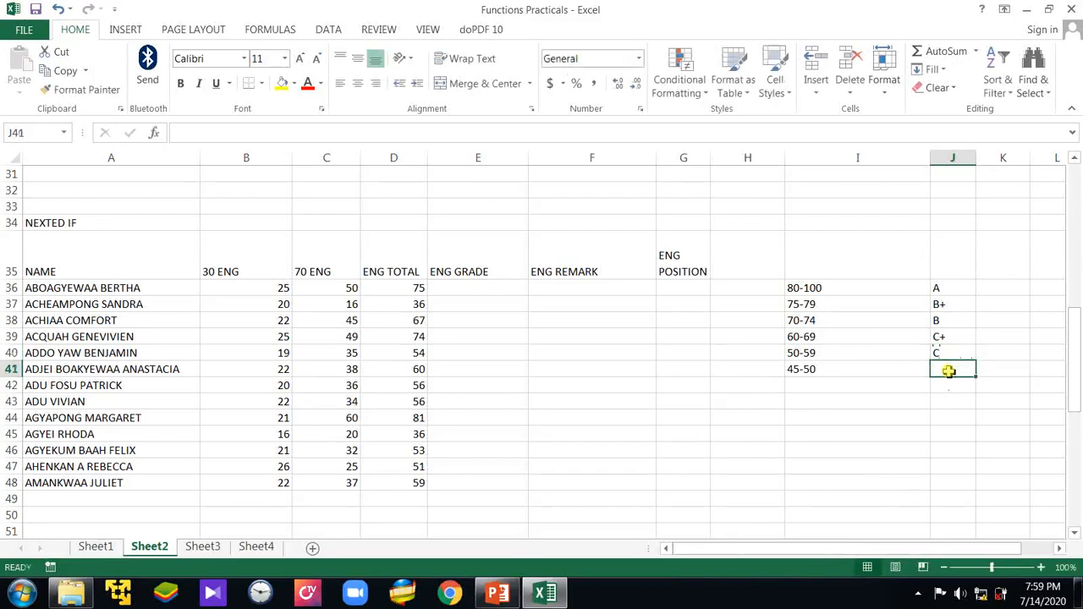
type("D")
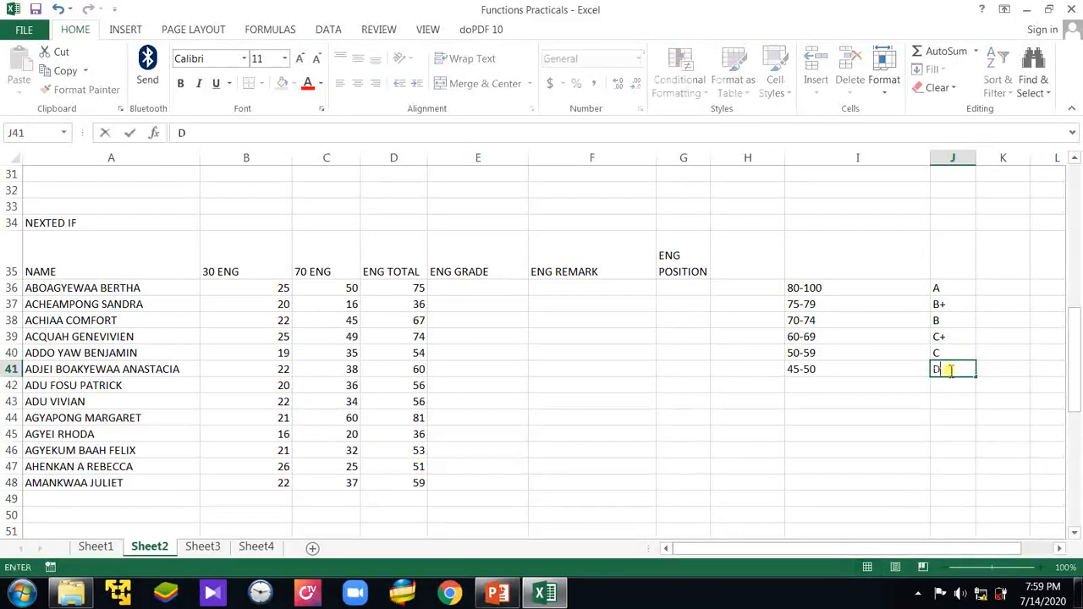
Step: Add the score range <45 in cell I42 with the grade F in J42
left_click(813, 387)
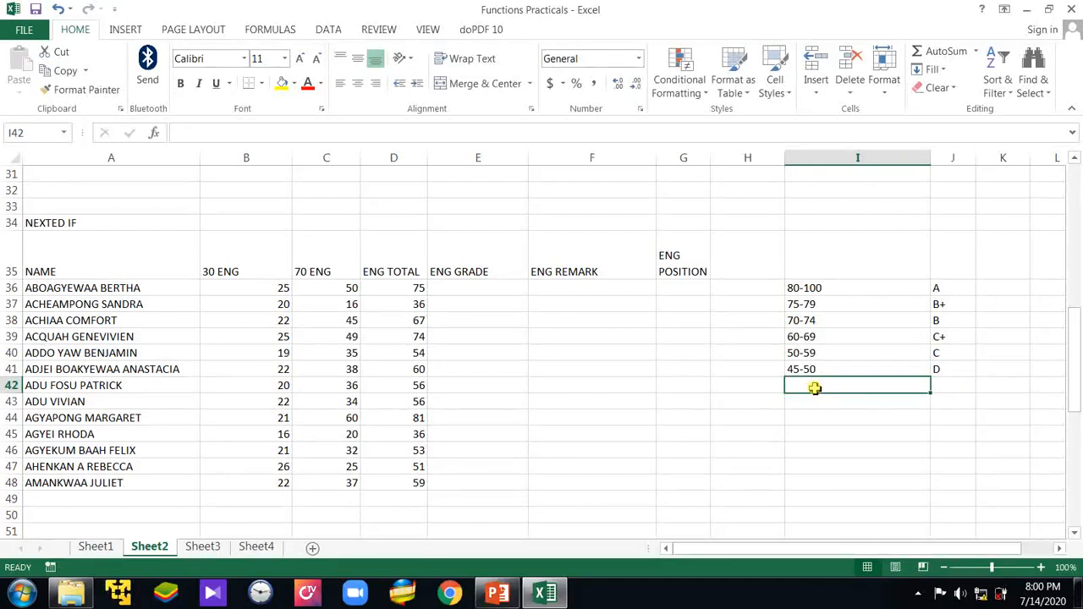
type("<")
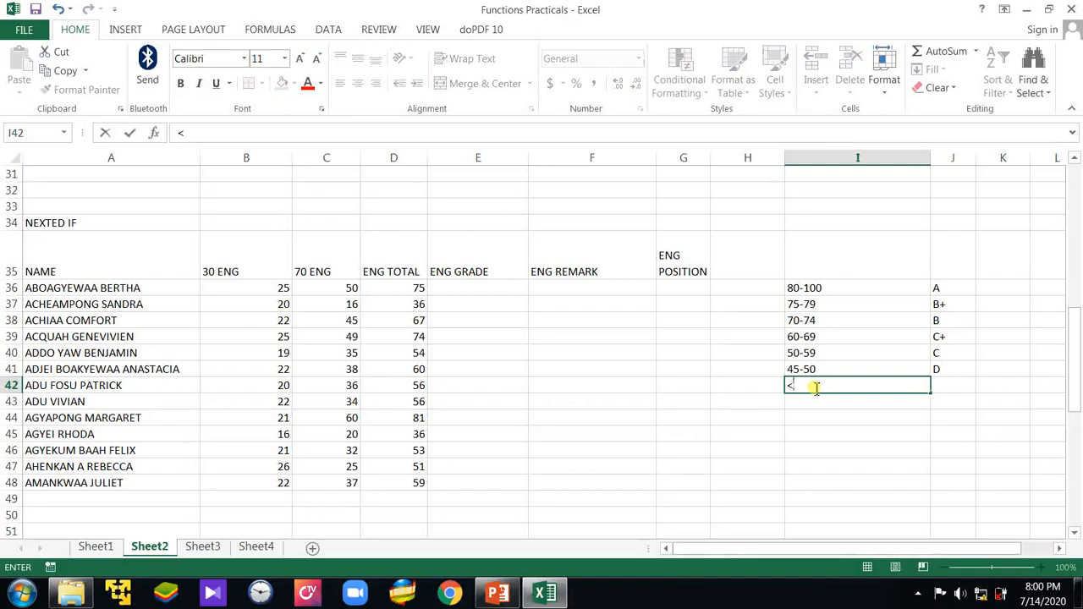
type("45")
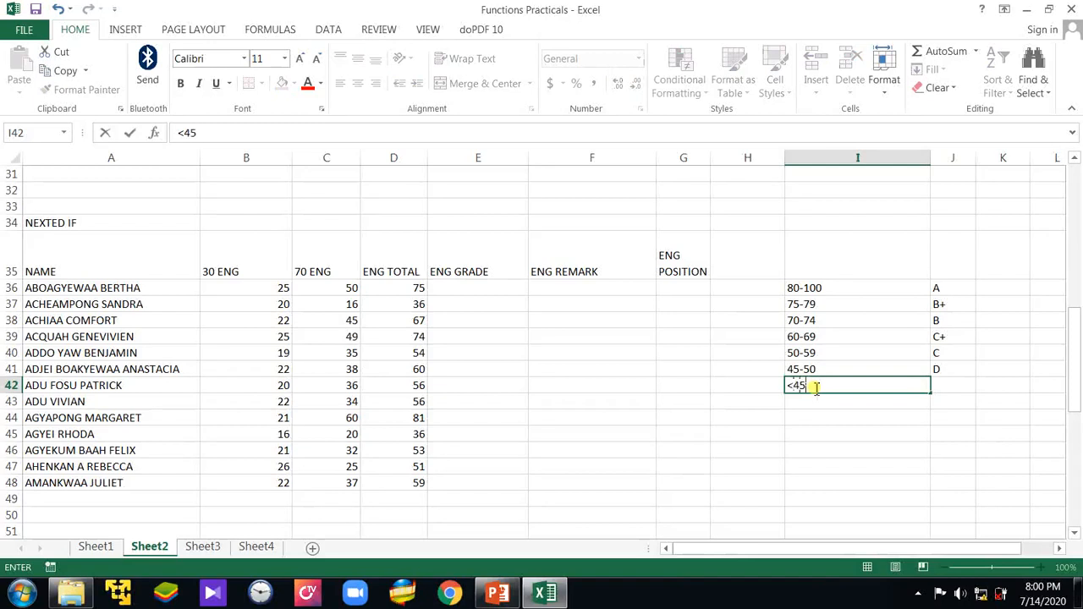
left_click(944, 387)
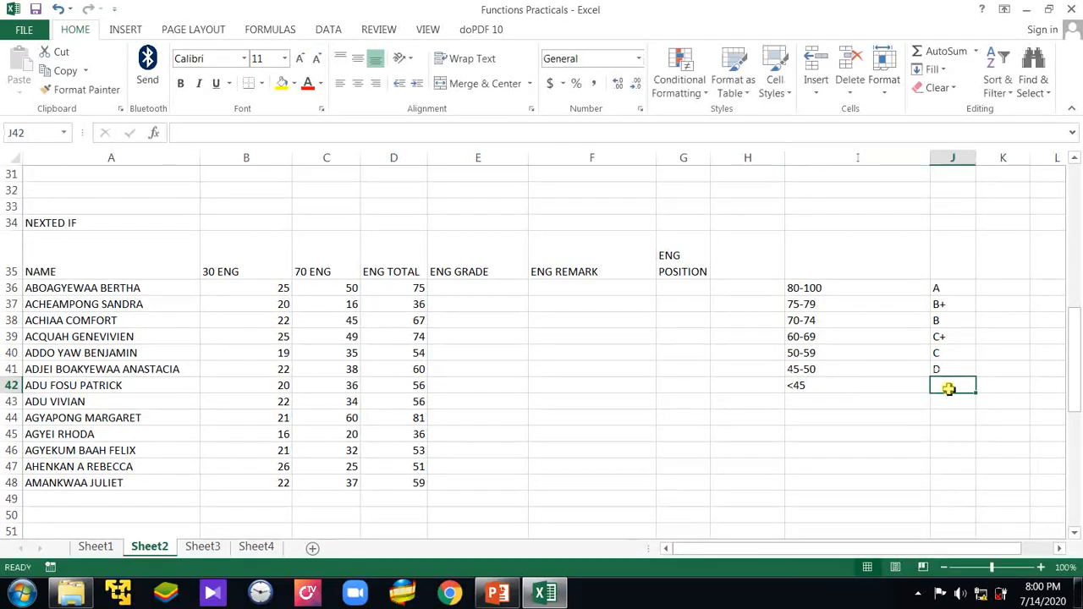
type("F")
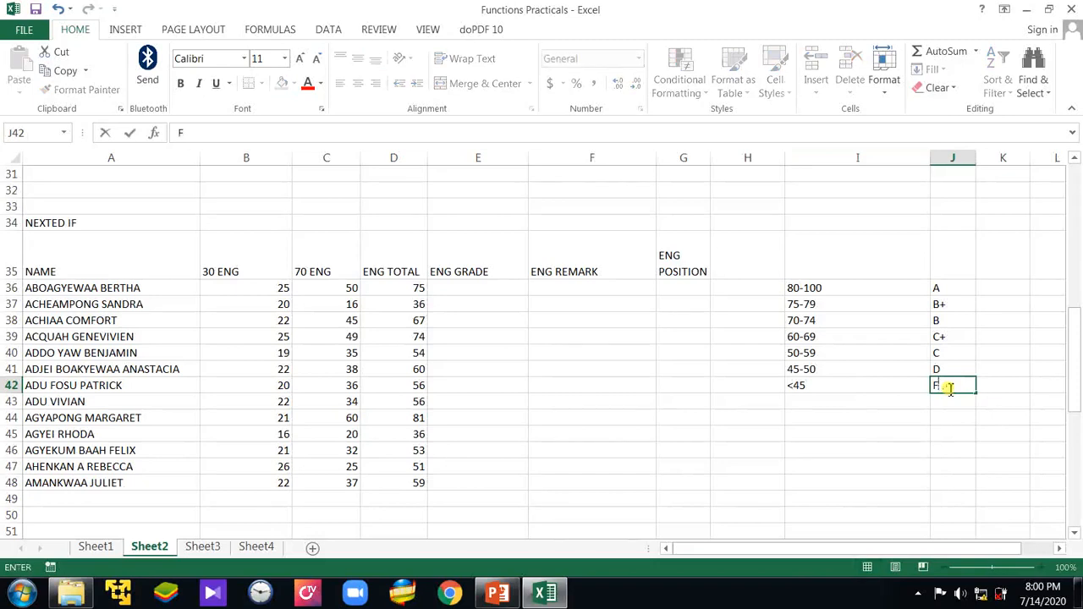
left_click(825, 467)
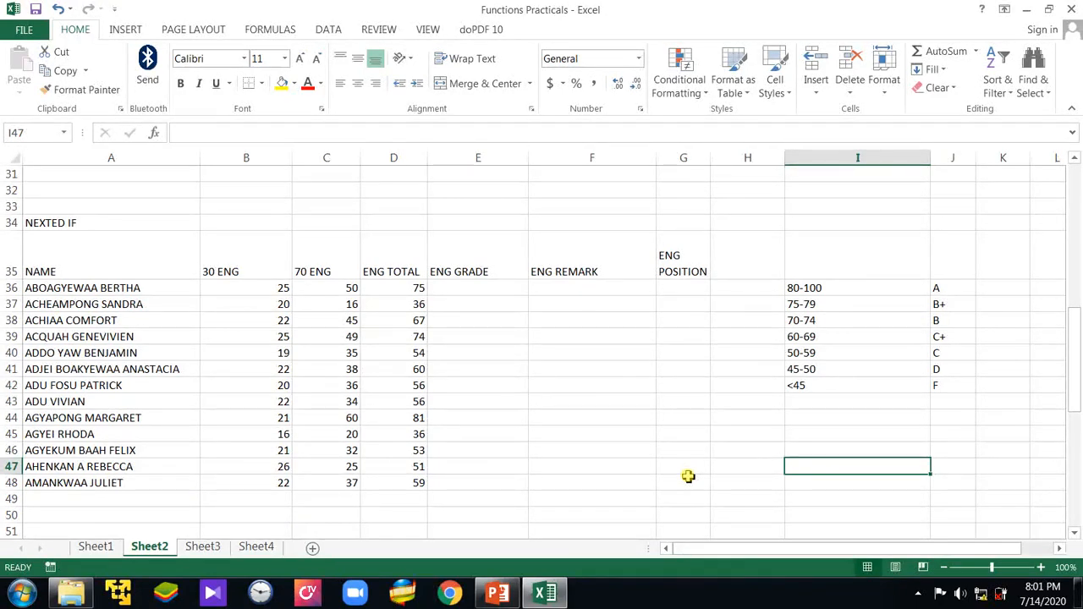
Step: Start an IF formula in E36 that tests D36>=80 and returns "A" when true
left_click(488, 289)
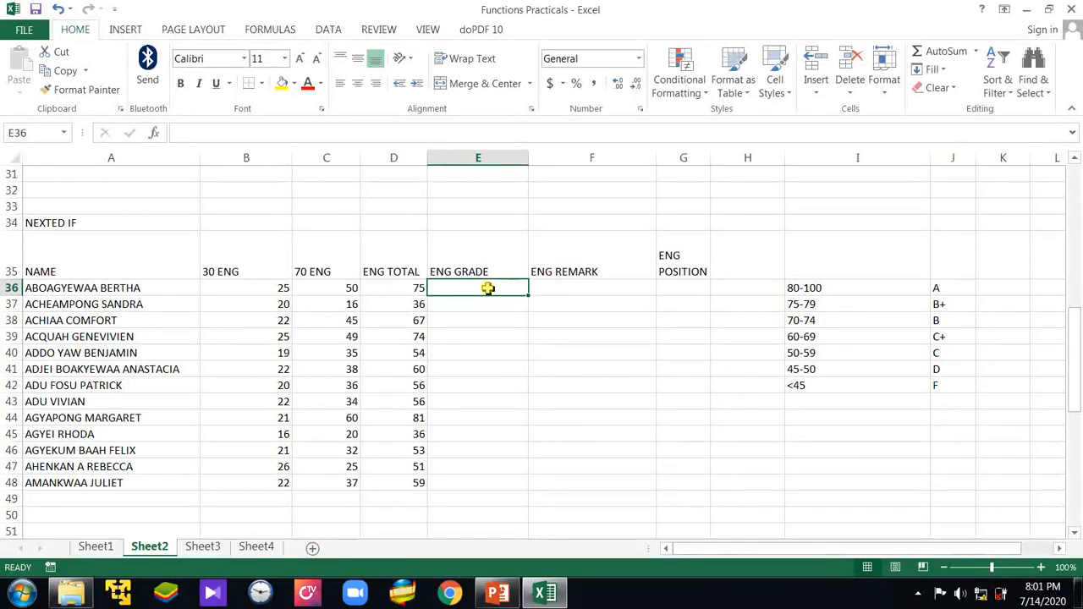
type("=")
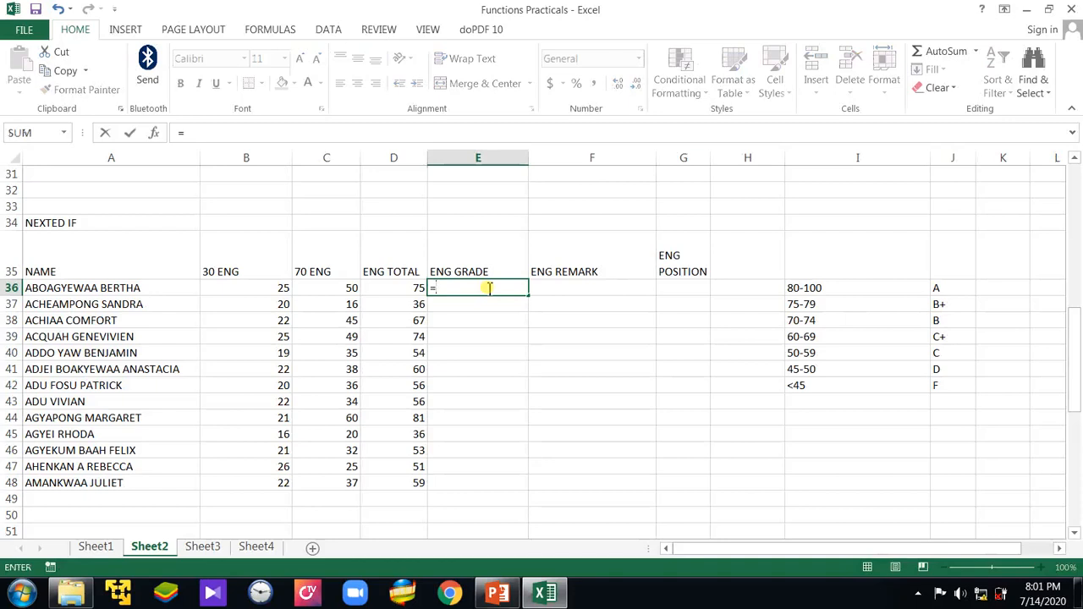
type("IF")
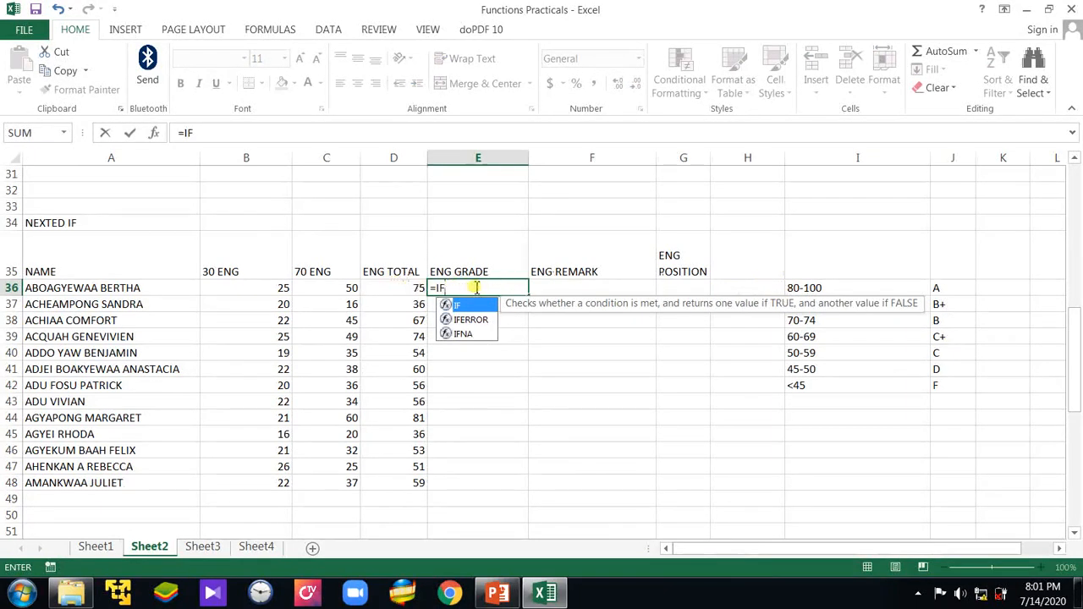
type("(")
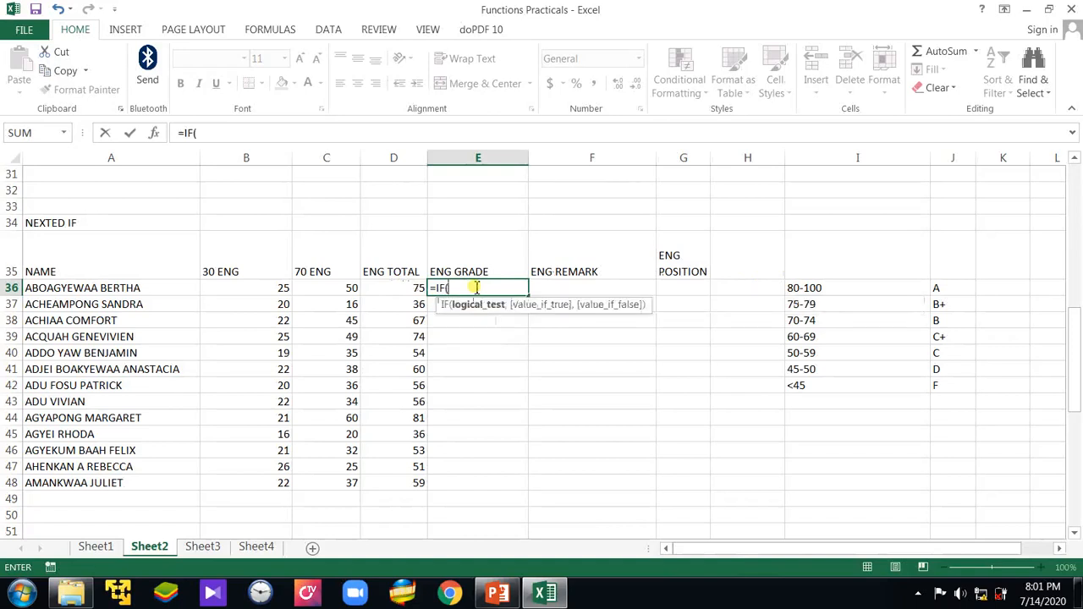
left_click(411, 289)
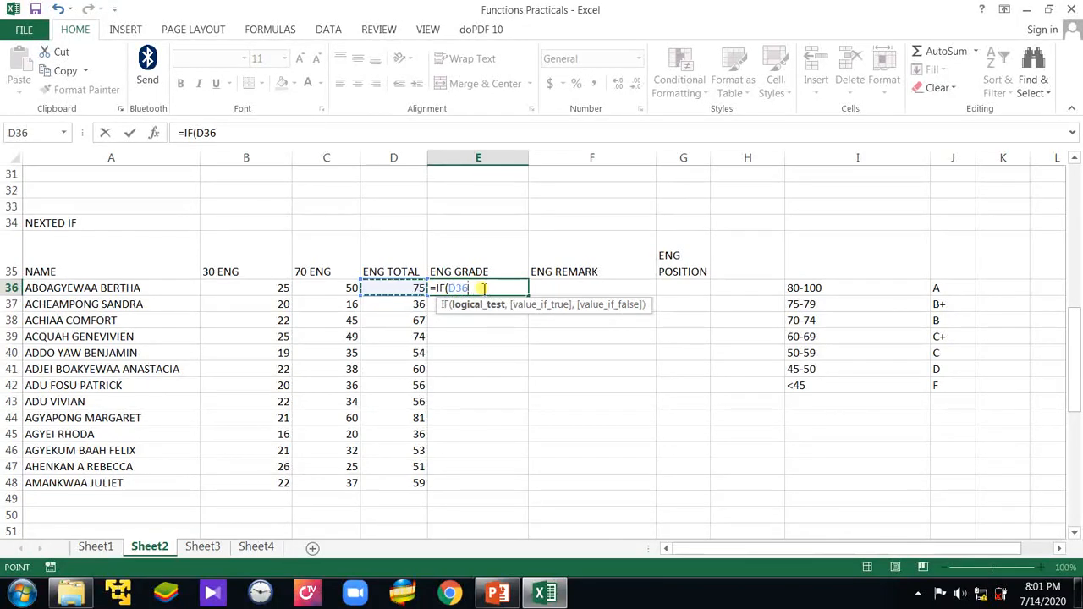
type(">=")
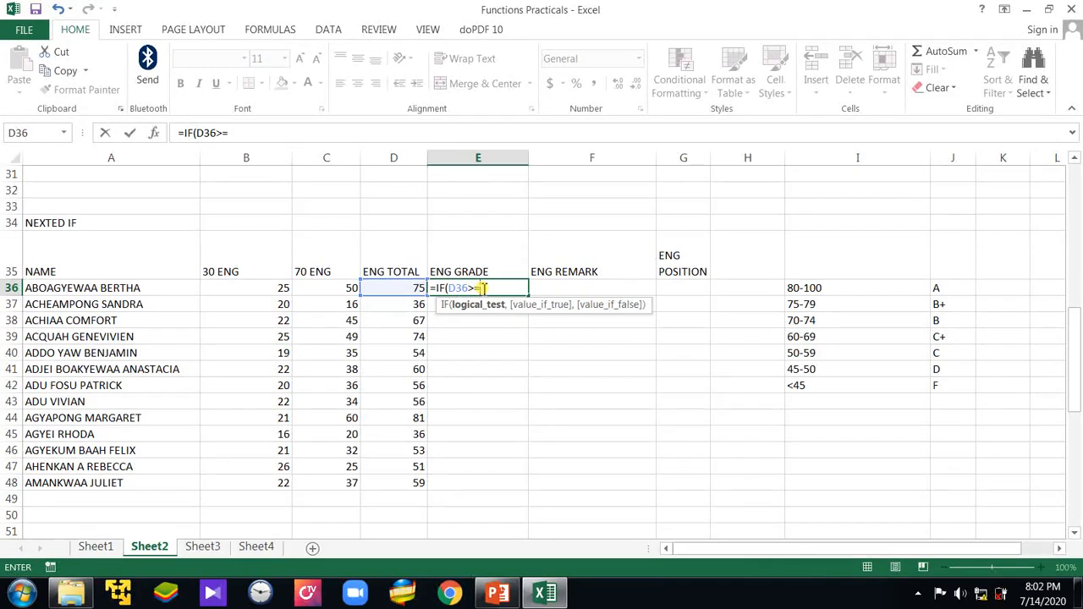
type("80,")
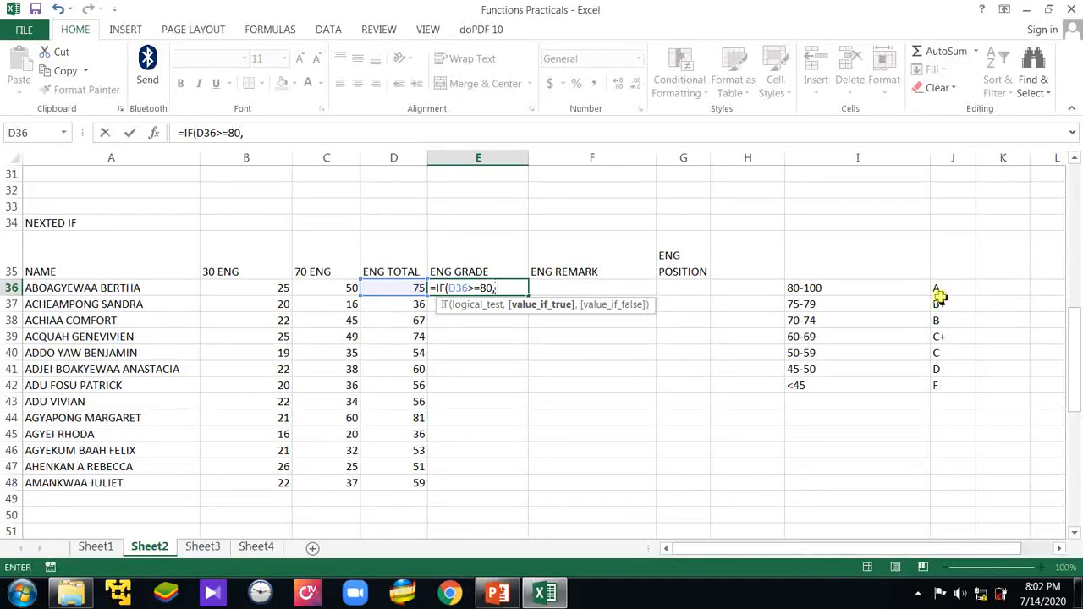
type("\"A\",")
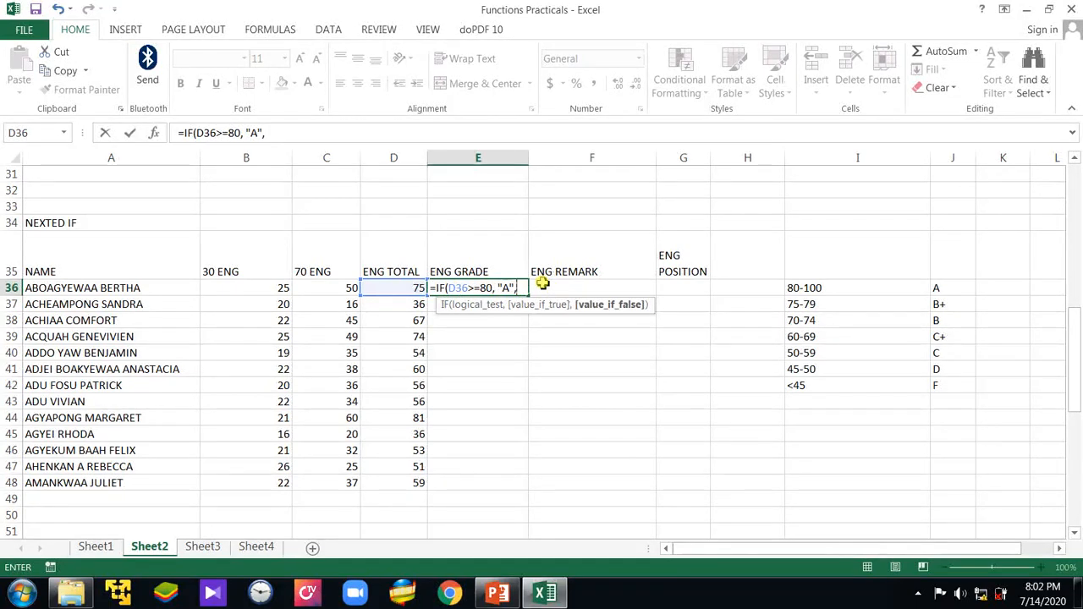
Step: Nest a second IF in the E36 formula that tests D36>=75 and returns "B+" when true
type("IF")
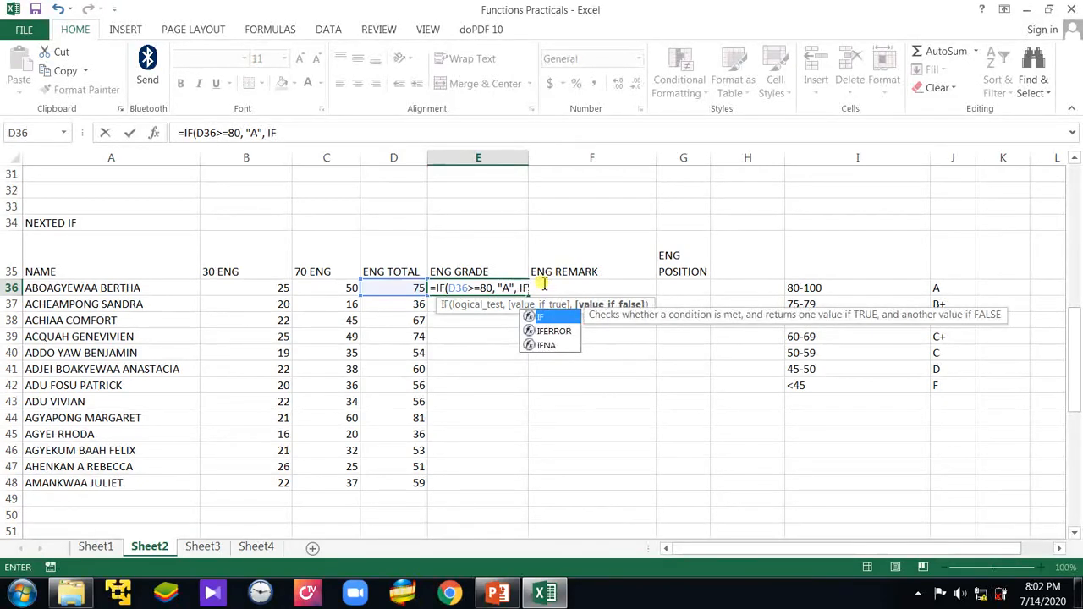
type("(")
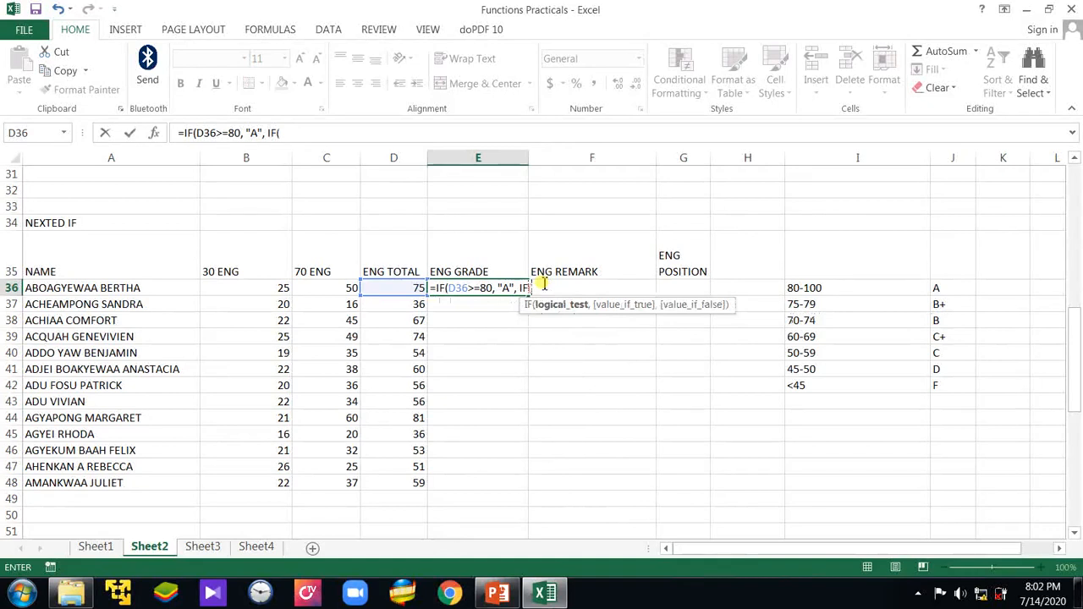
left_click(384, 286)
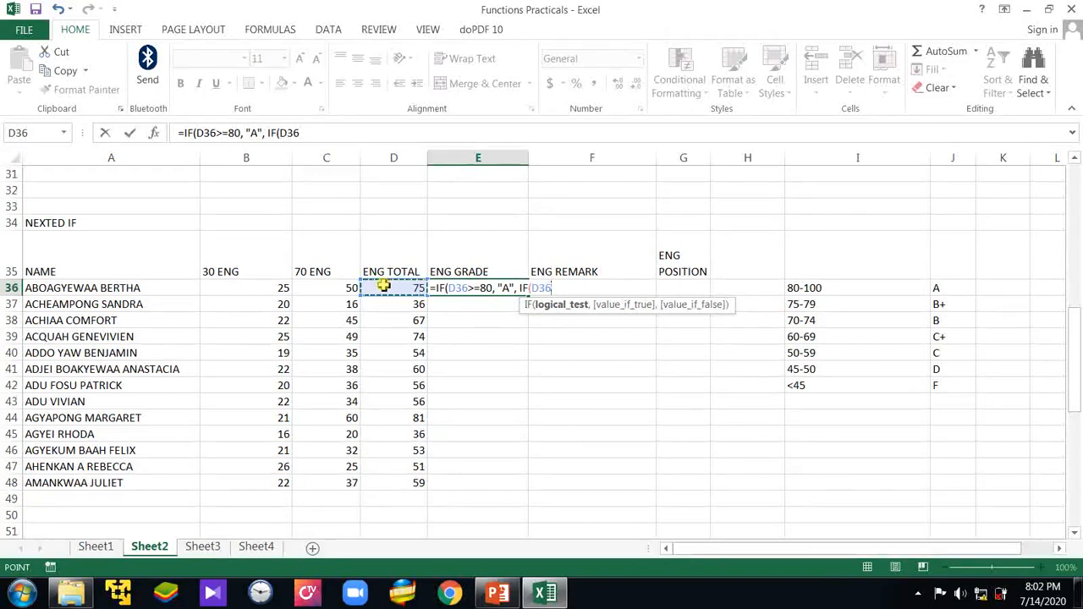
type(">=")
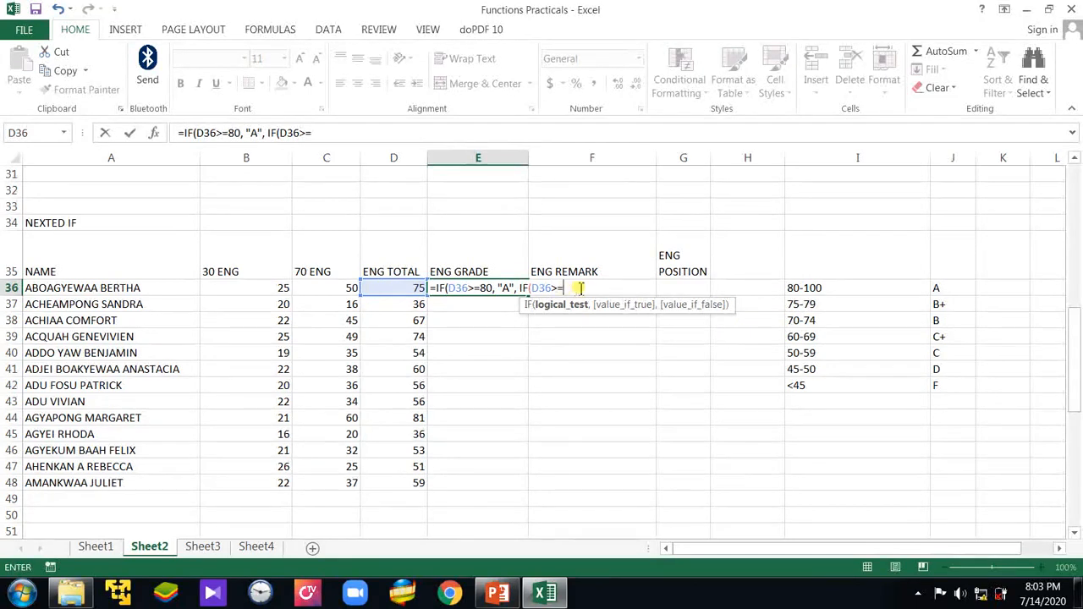
type("75")
type(",")
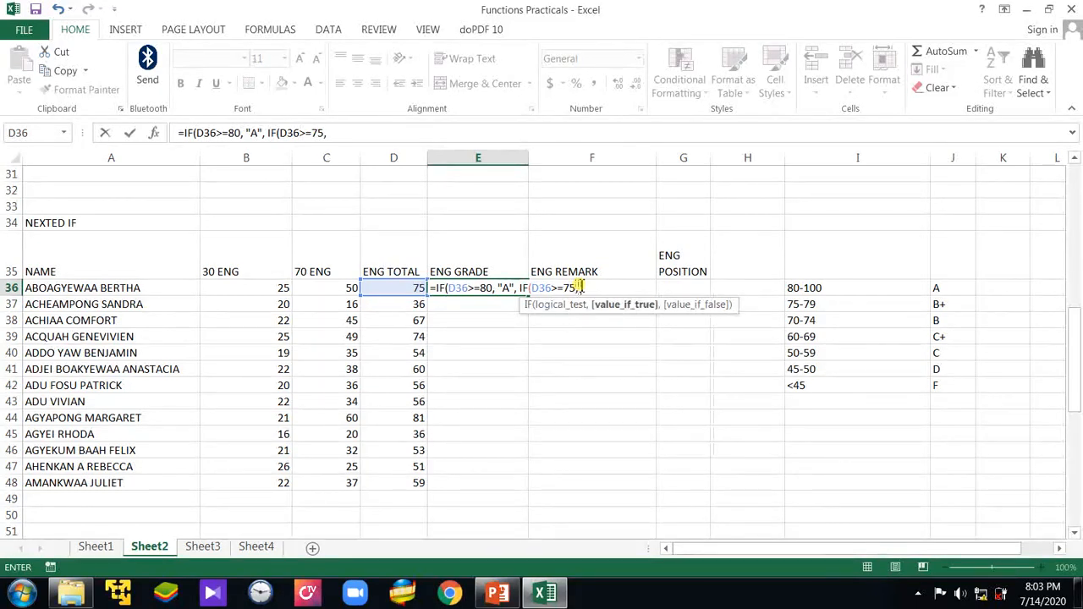
type(" \"b")
key("BackSpace")
type("B+\"")
type(",")
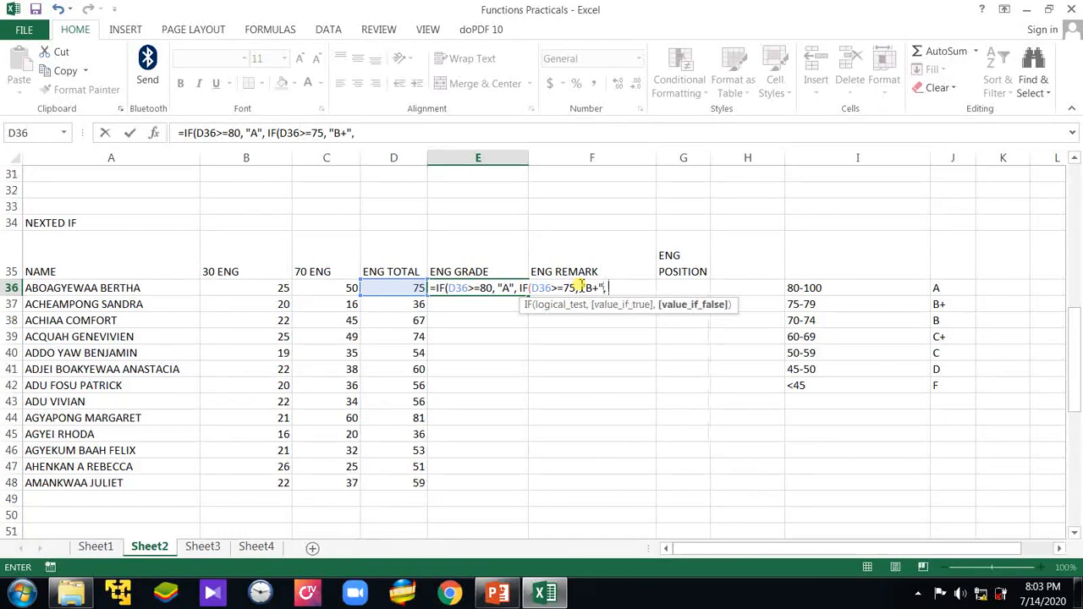
Step: Nest a third IF in the E36 formula that tests D36>=70 and returns "B" when true
type(" IF")
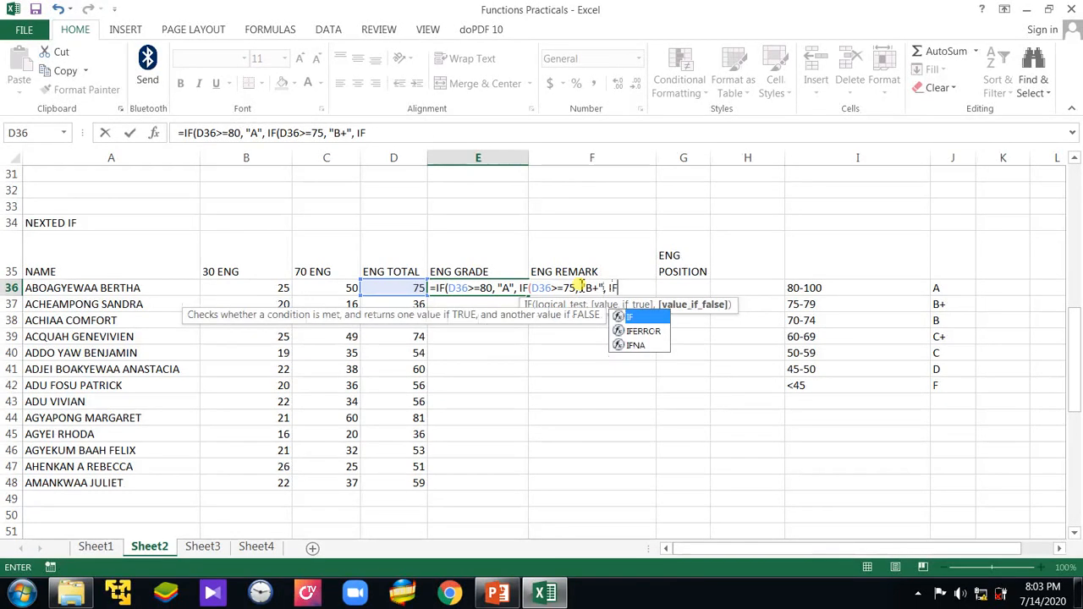
type("(")
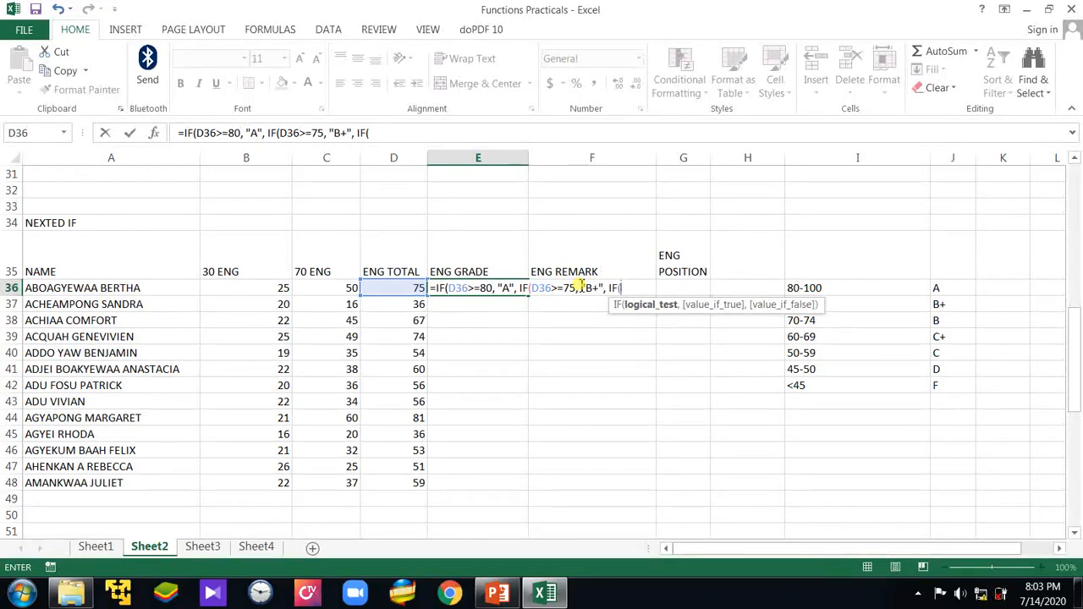
left_click(400, 287)
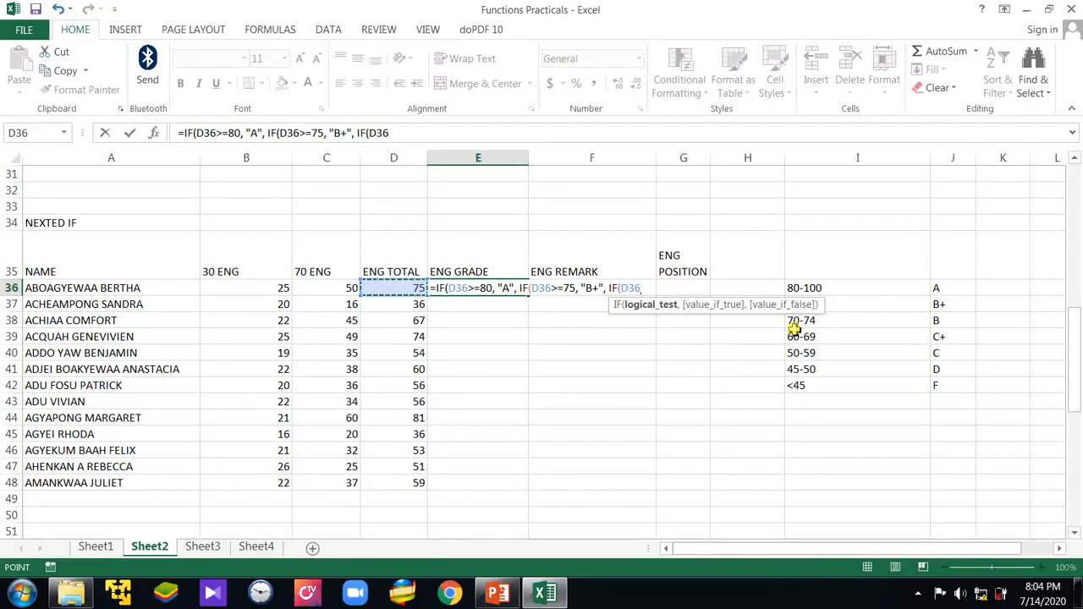
type(">=")
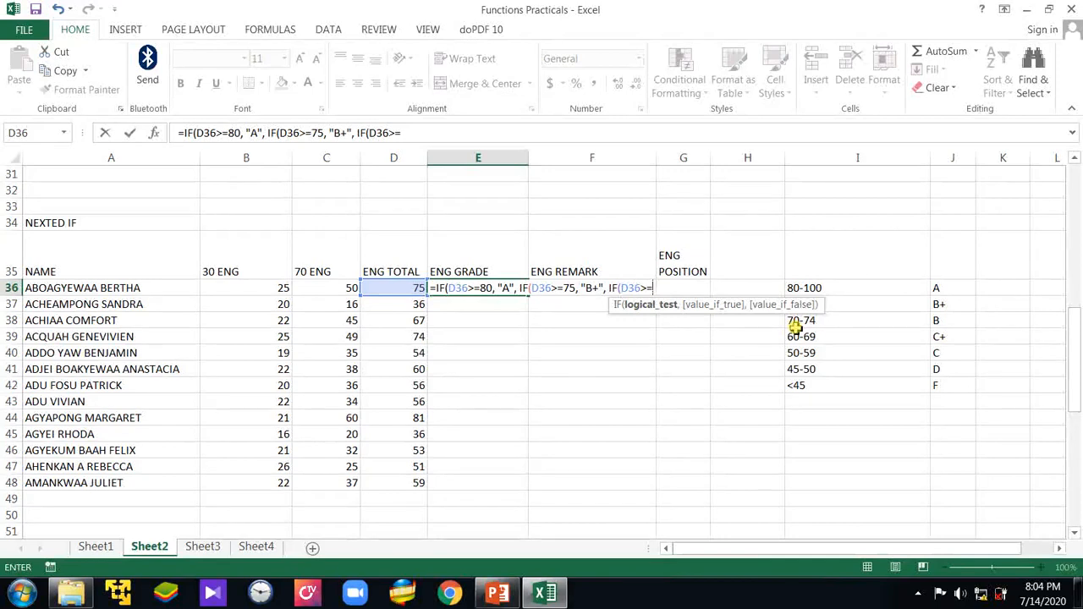
type("70,")
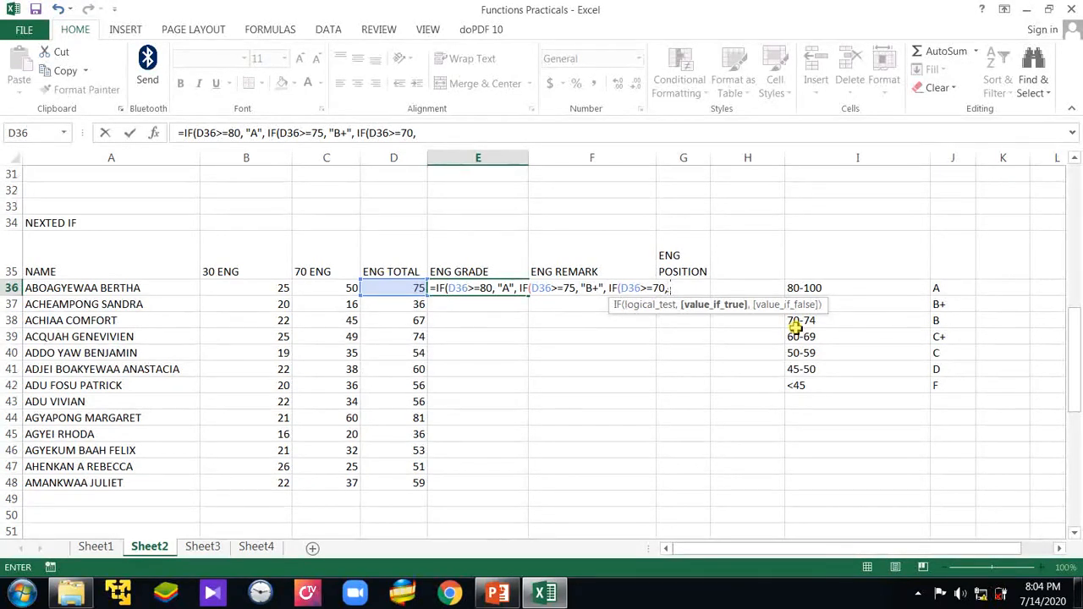
type("\"B\"")
Step: Nest a fourth IF in the E36 formula that tests D36>=60 and returns "C+" when true
type(", IF")
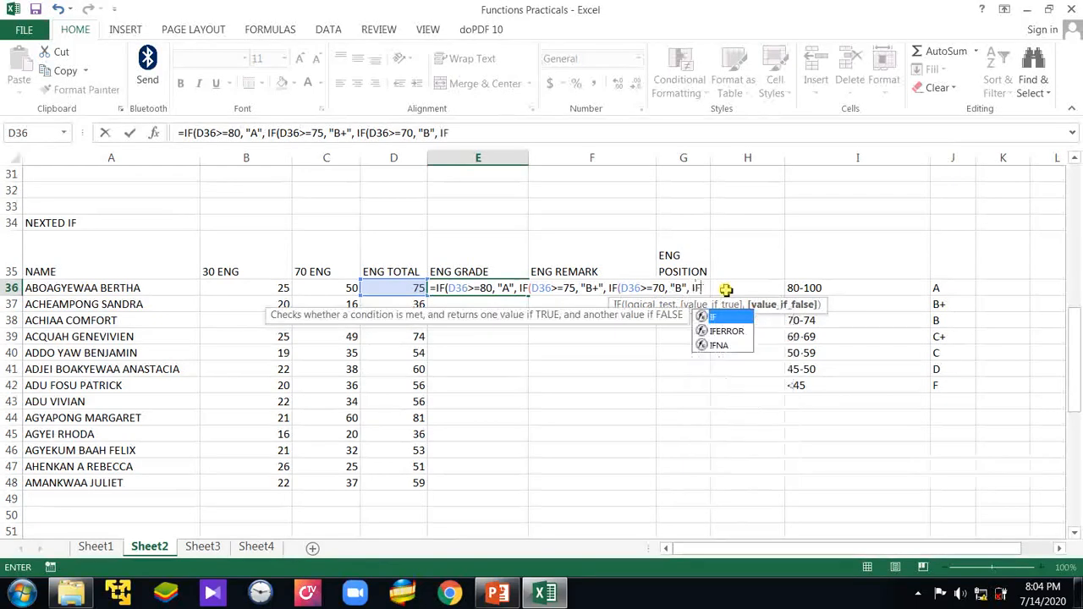
type("(")
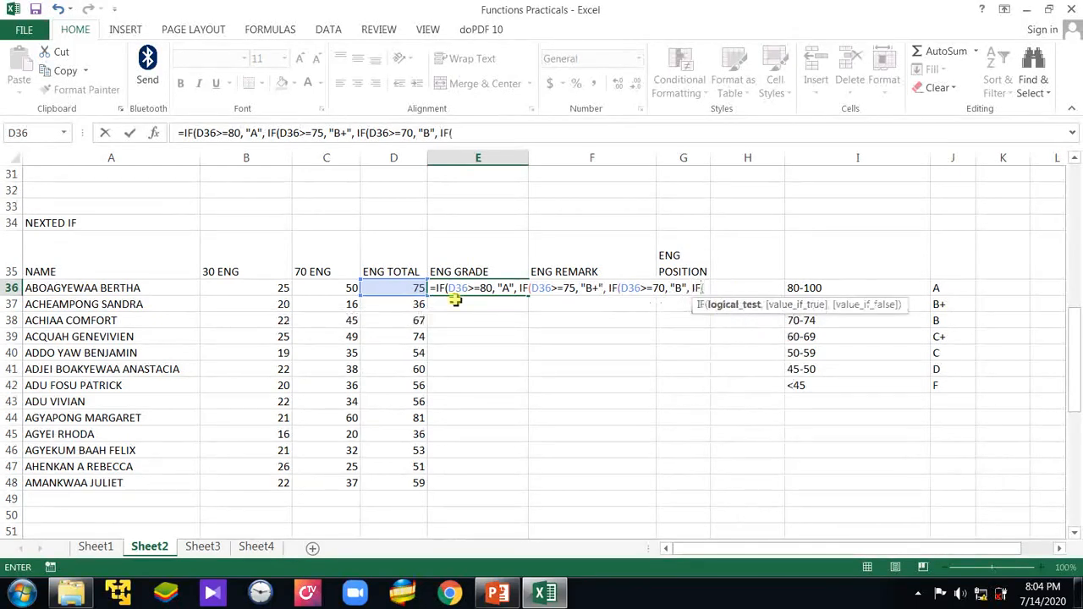
left_click(413, 288)
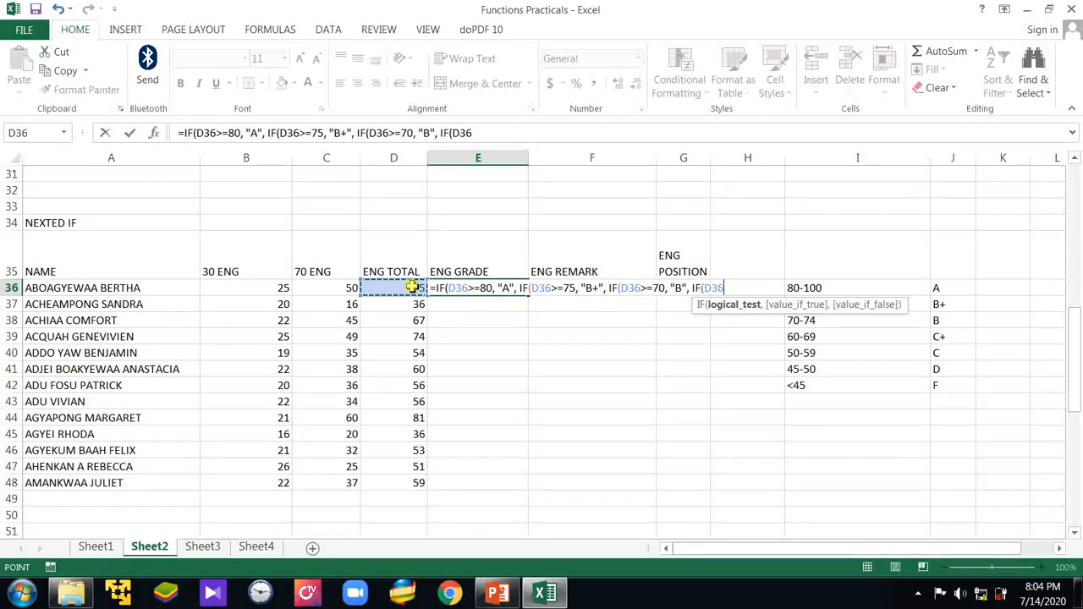
type(">=")
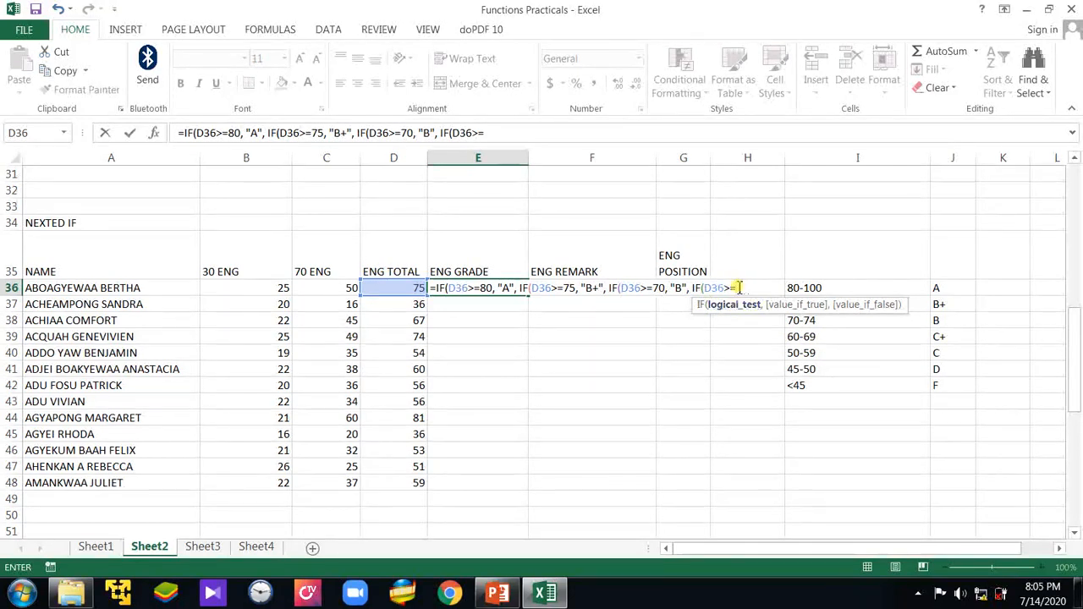
type("60,")
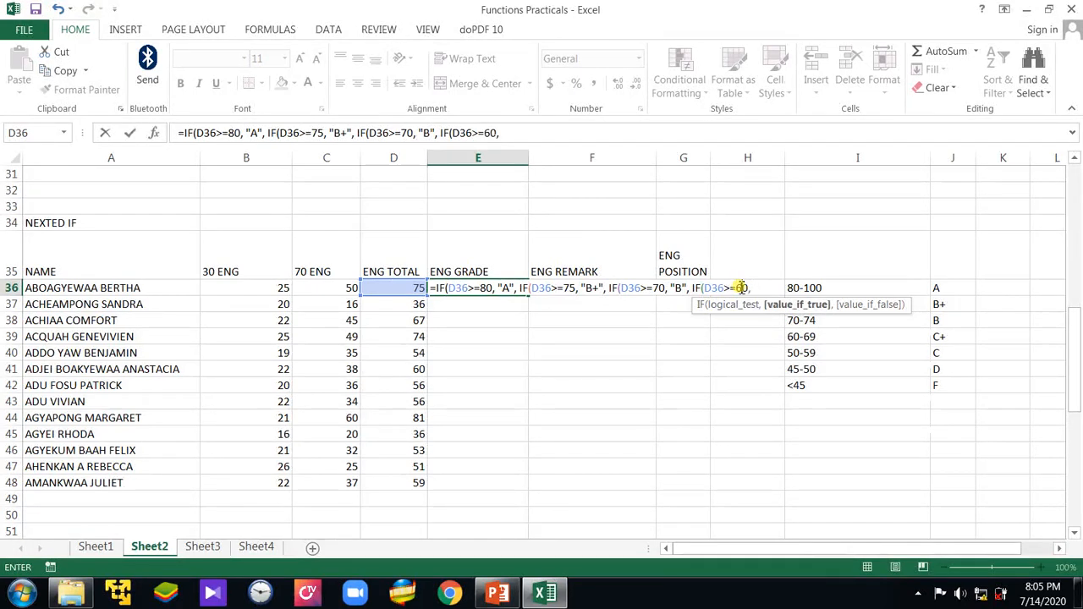
type(" \"C+\",")
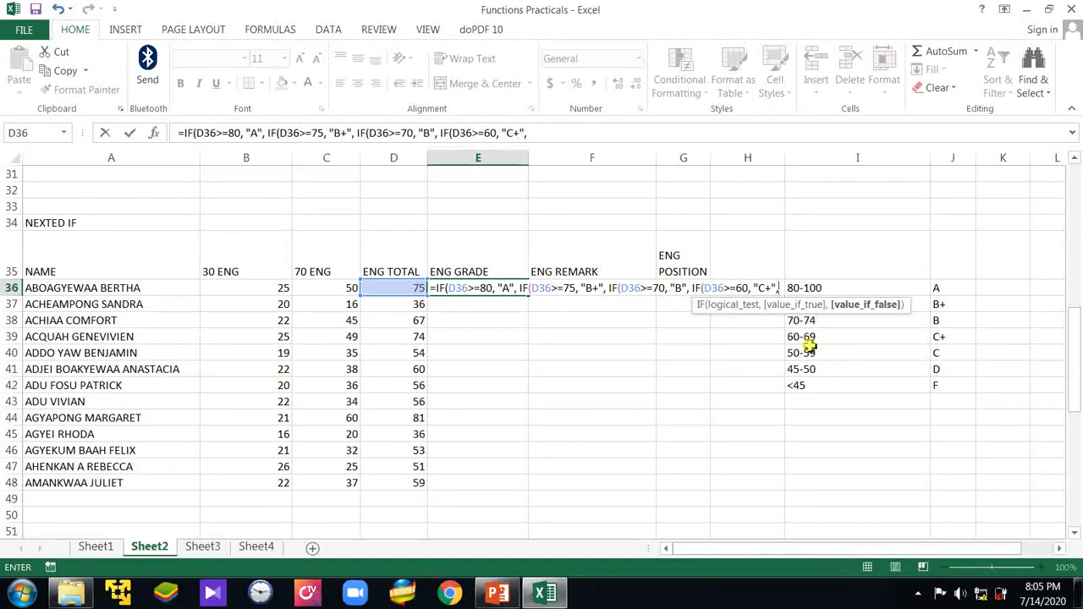
Step: Nest a fifth IF in the E36 formula that tests D36>=50 and returns "C" when true
type("IF")
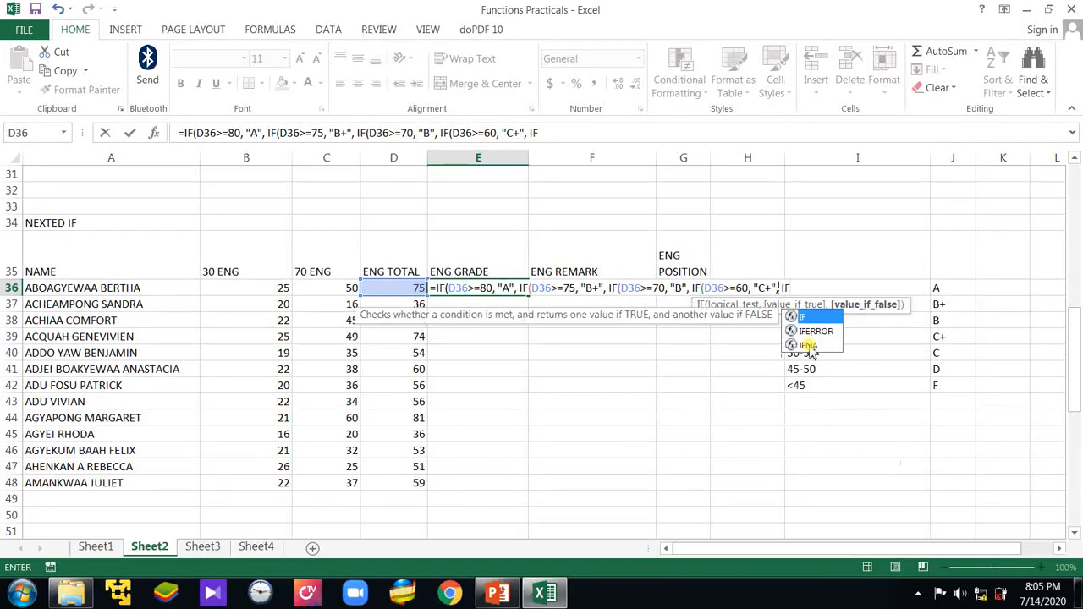
type("(")
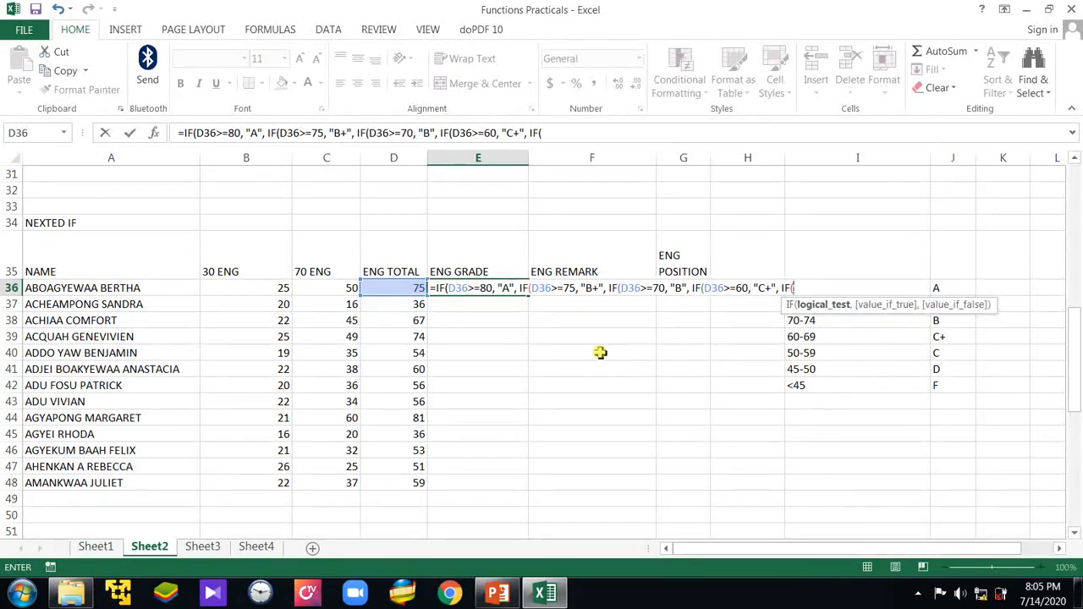
left_click(394, 293)
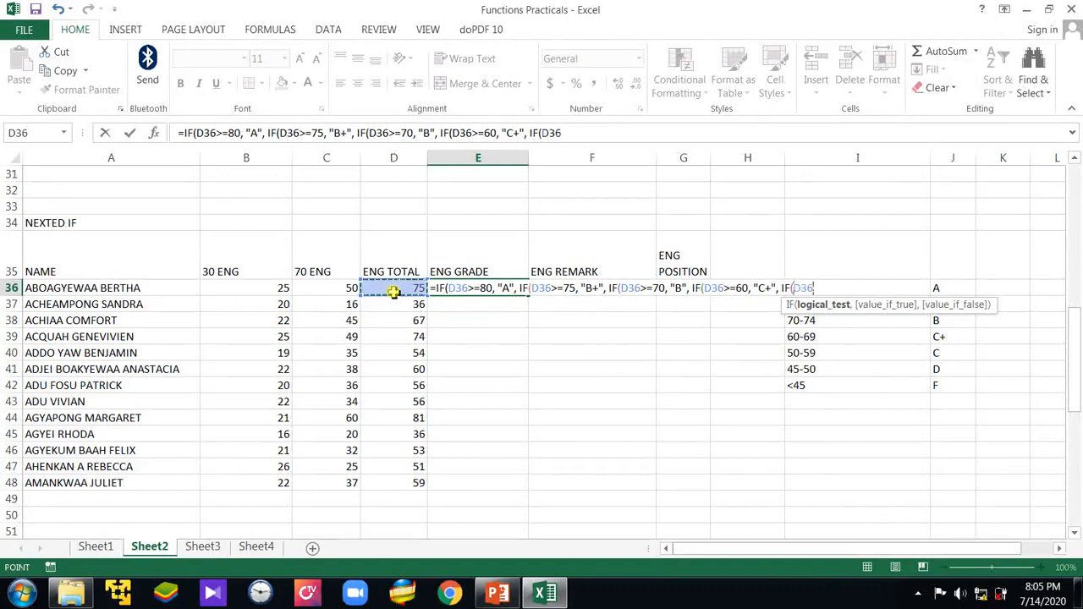
type(">=")
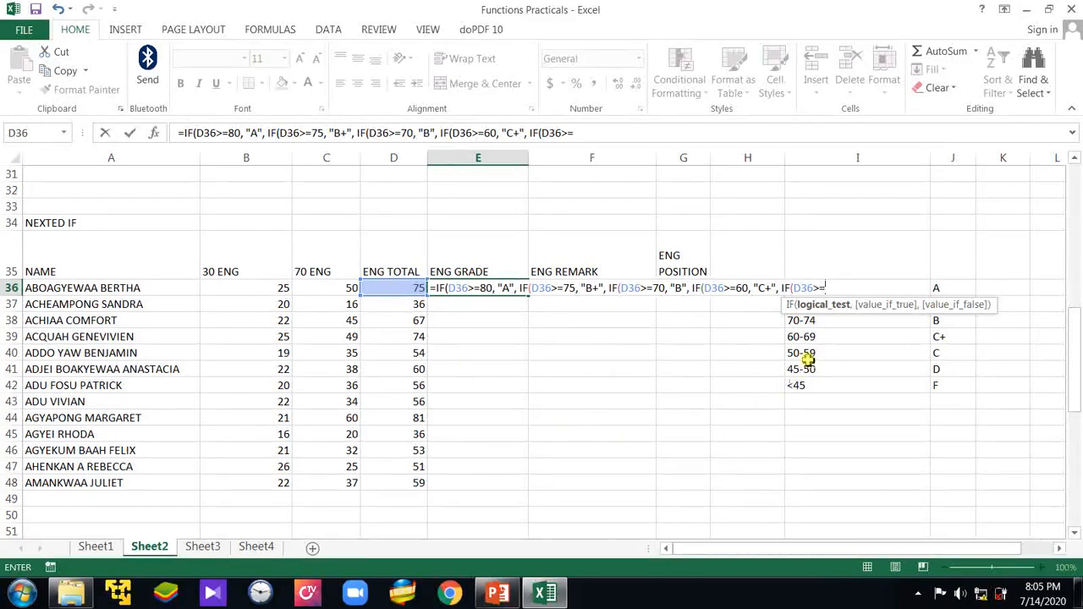
type("50,")
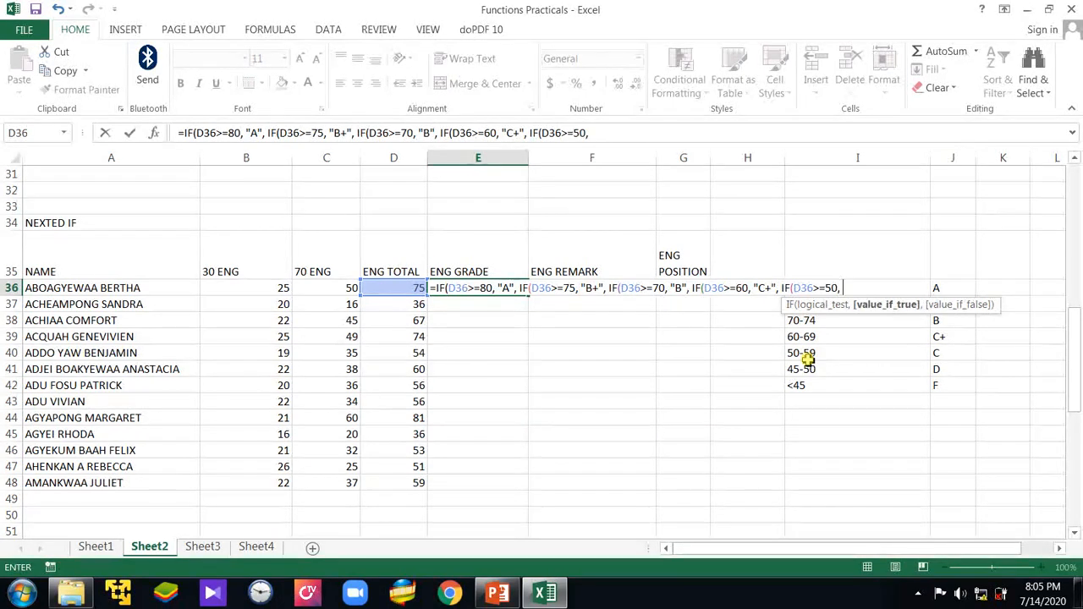
type(" \"C\"")
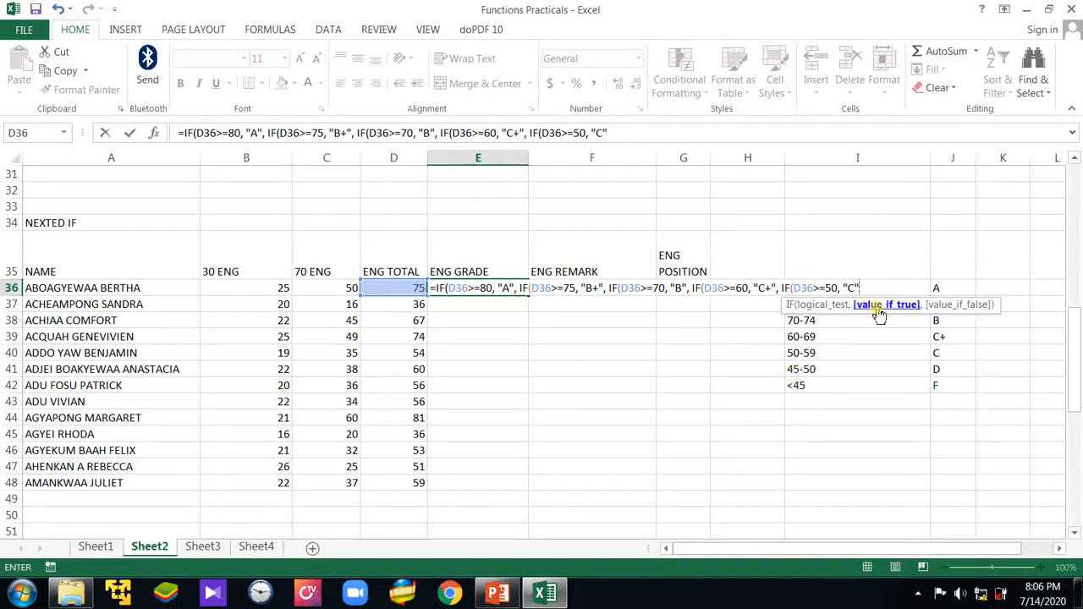
type(",")
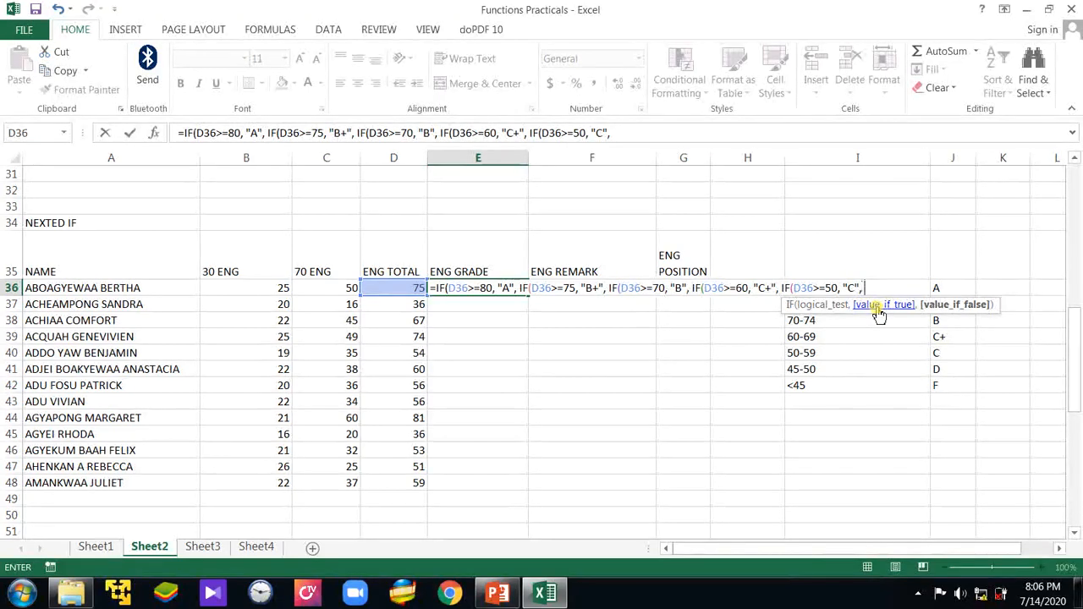
Step: Nest a sixth IF in the E36 formula that tests D36>=45 and returns "D" when true
type(" IF")
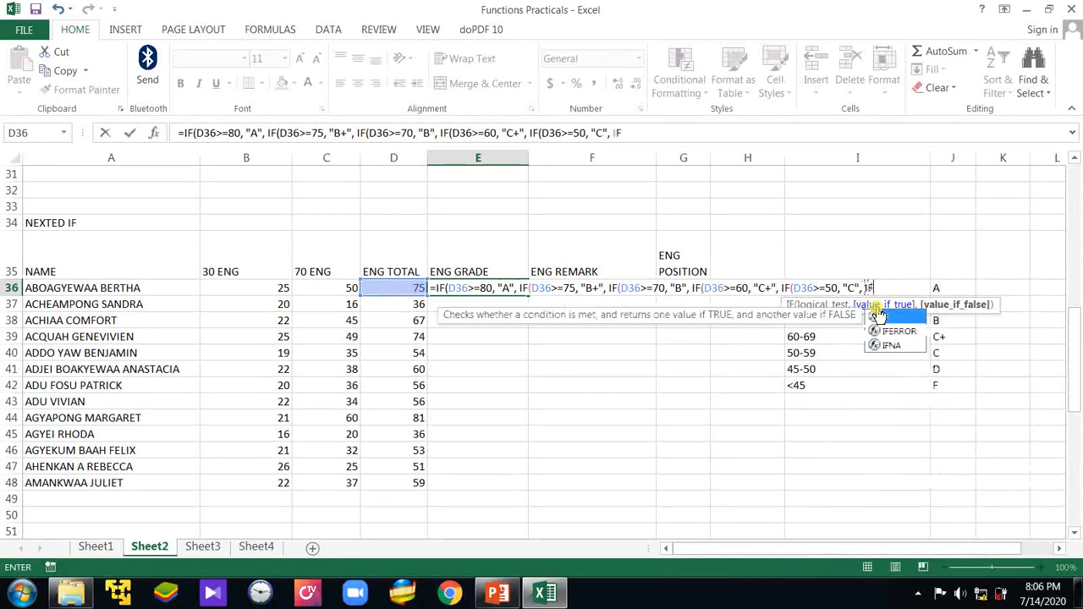
double_click(878, 315)
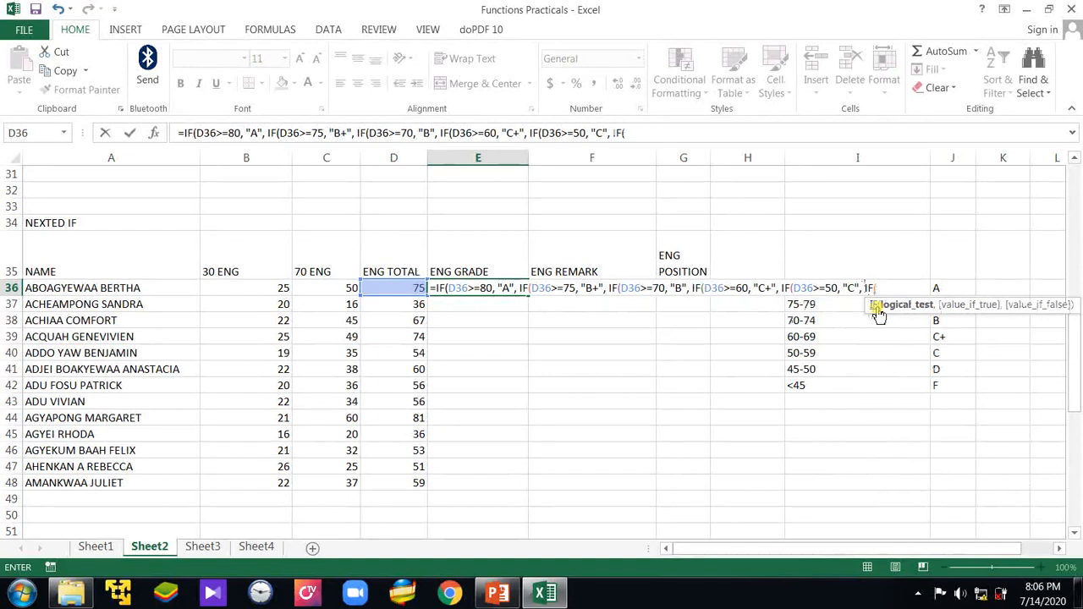
left_click(411, 294)
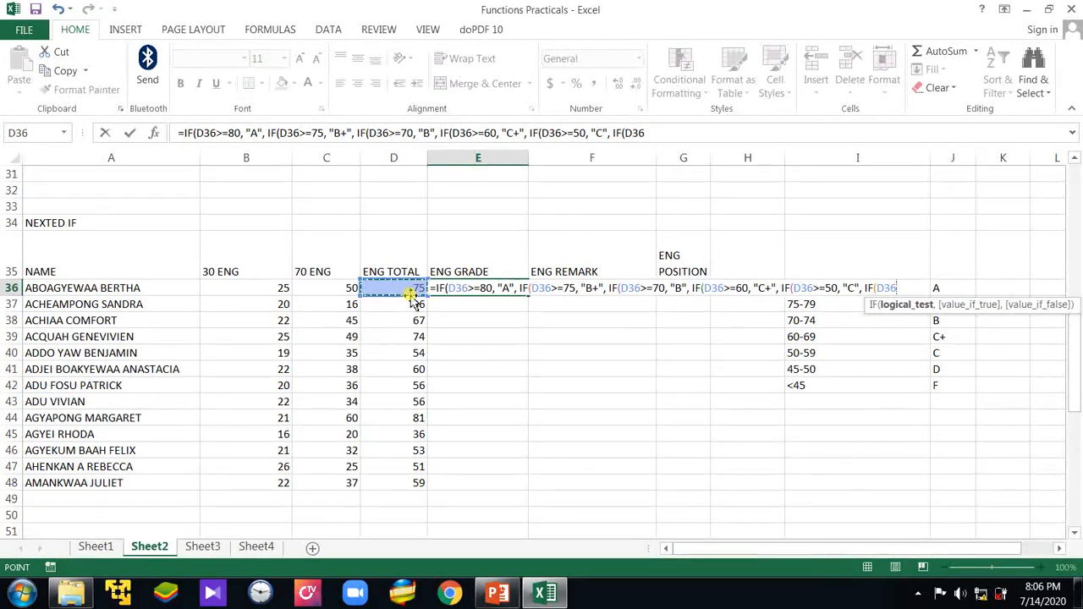
type(">=")
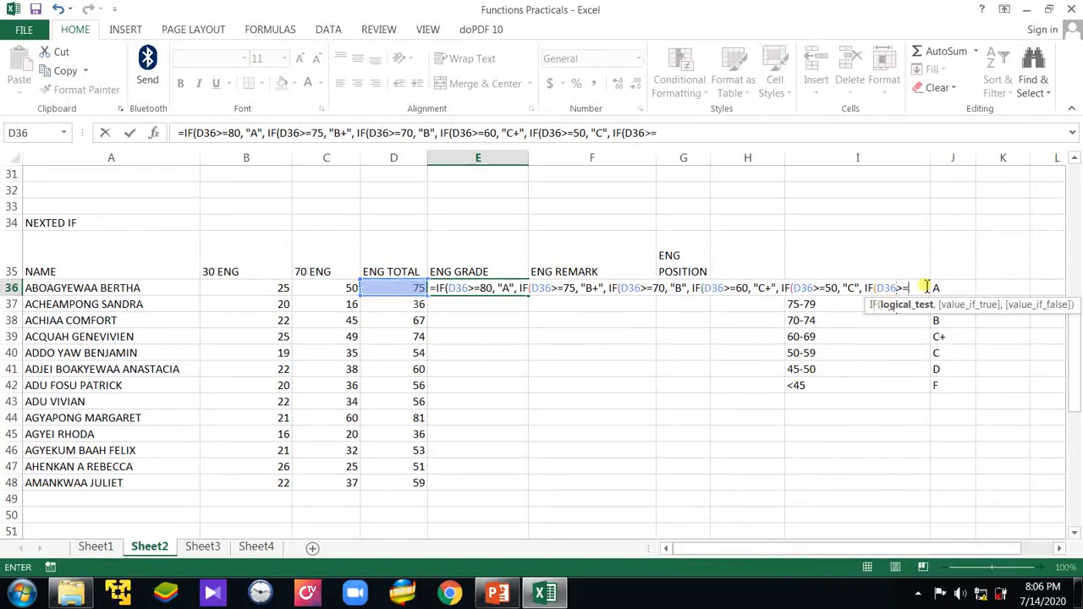
type("45,")
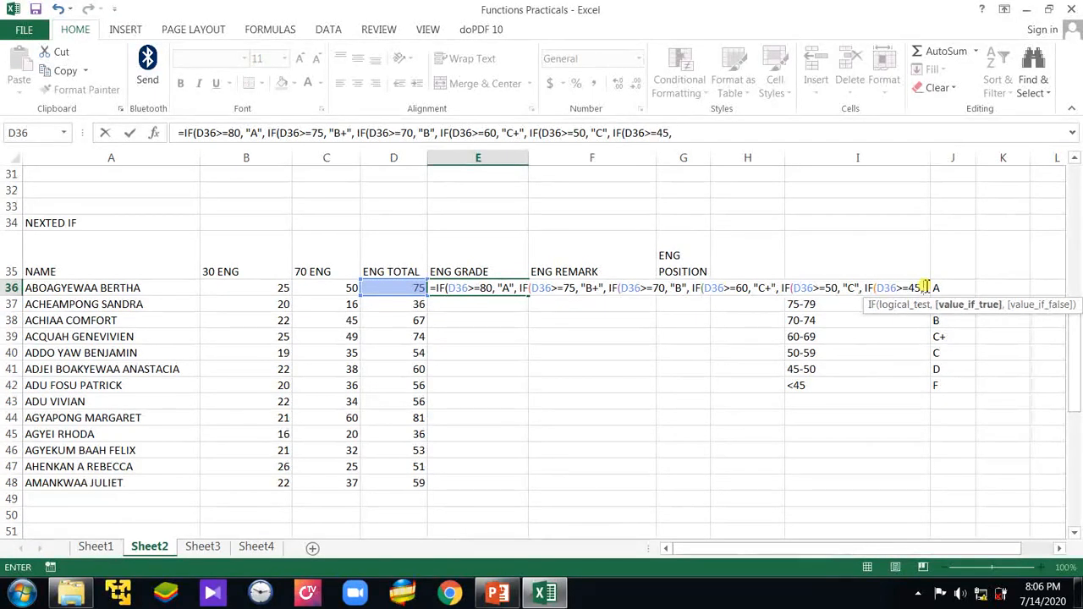
type(" \"D\",")
type(",")
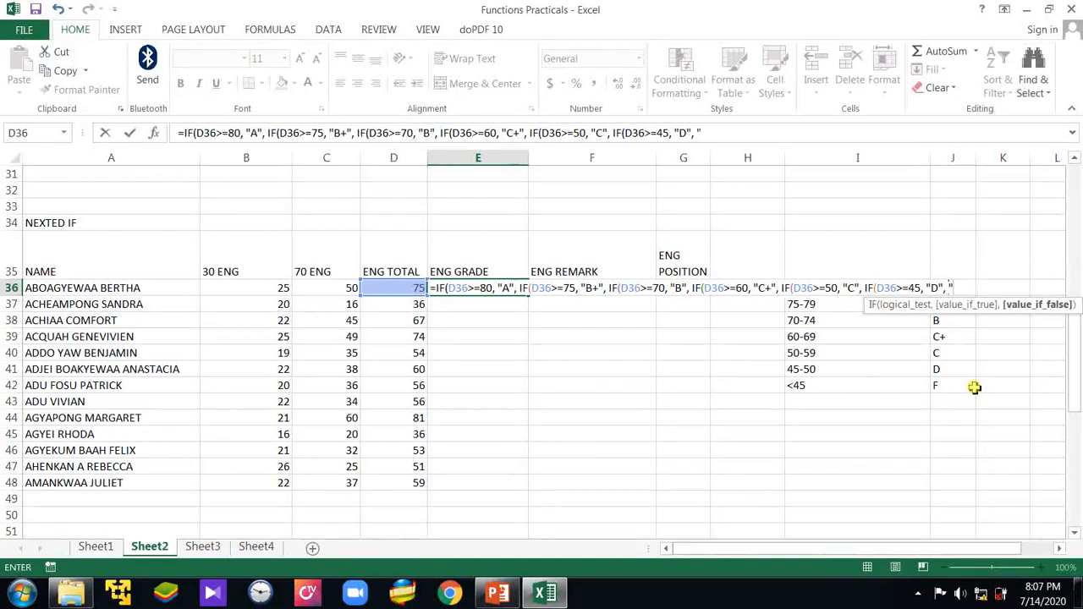
Step: Finish the E36 formula with "F" as the final false value, close all six IFs and enter it
type("F")
type("))))")
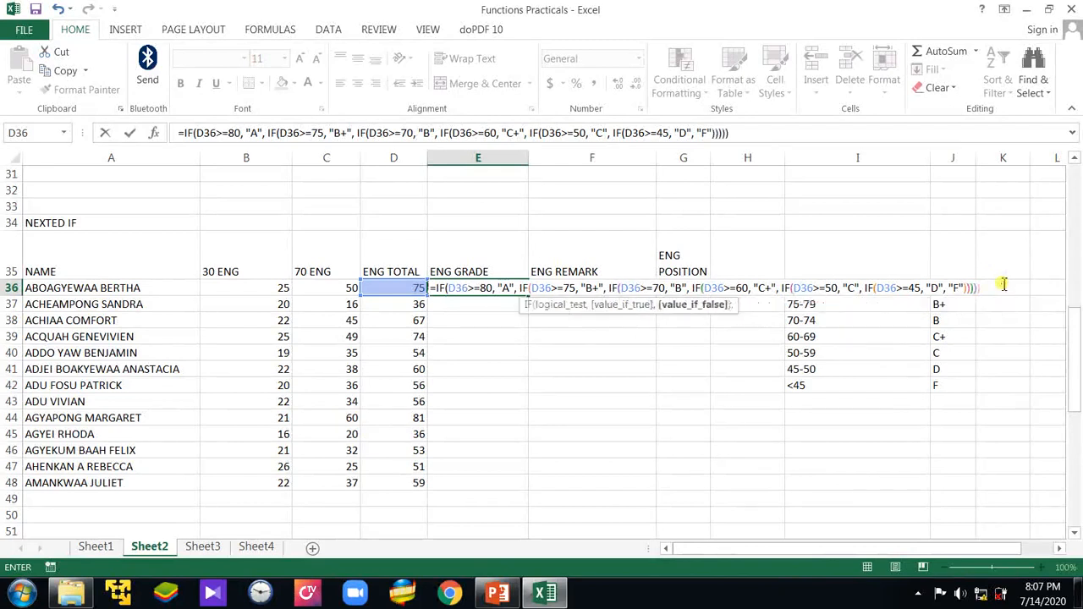
type(")")
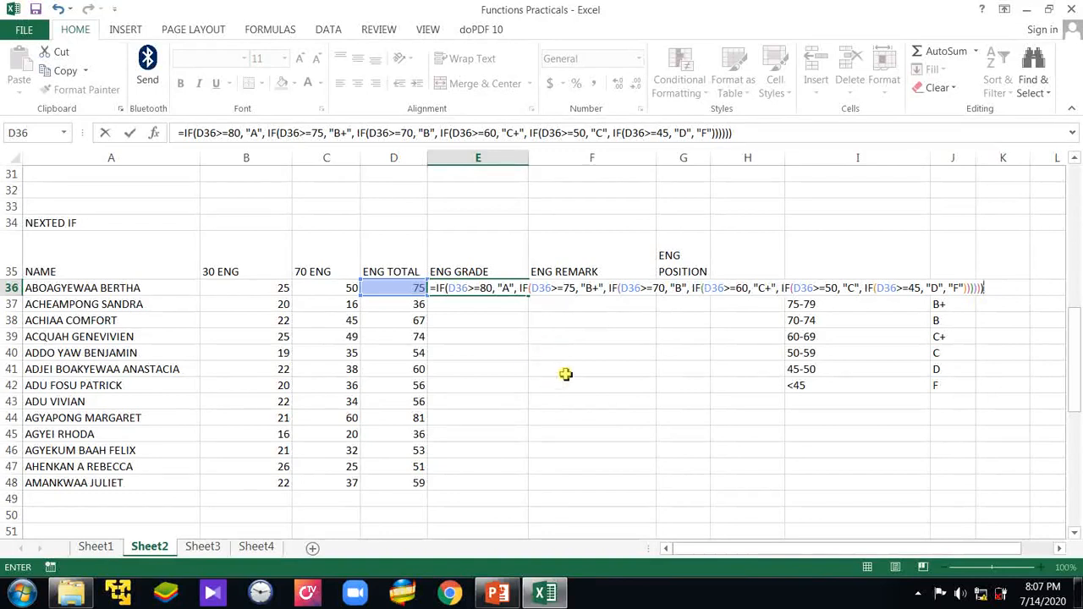
key("Return")
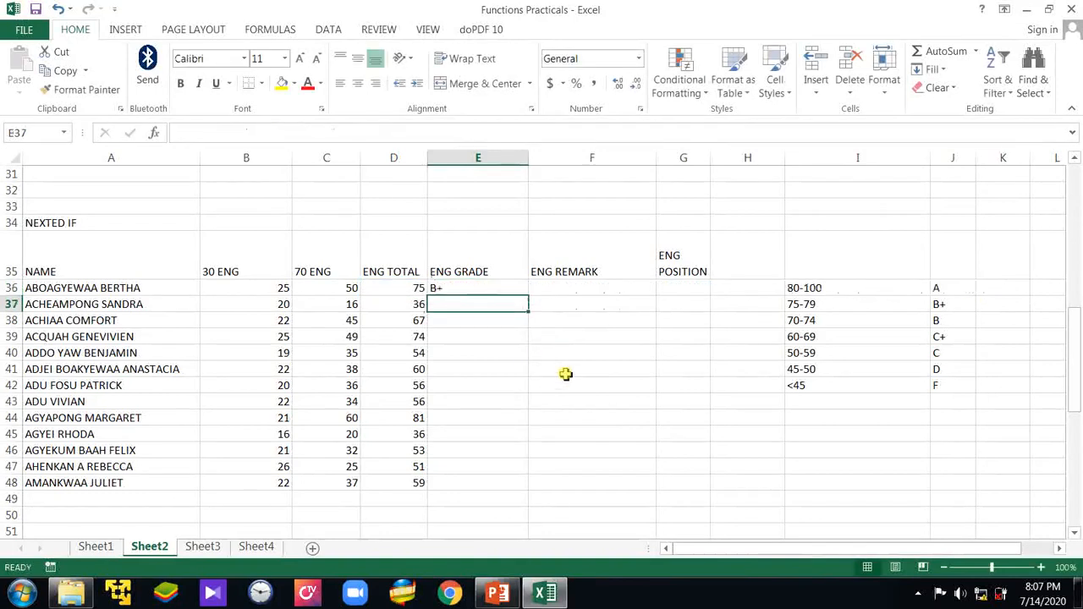
Step: Examine the completed nested IF formula in E36, checking its conditions, grades and closing brackets
left_click(498, 289)
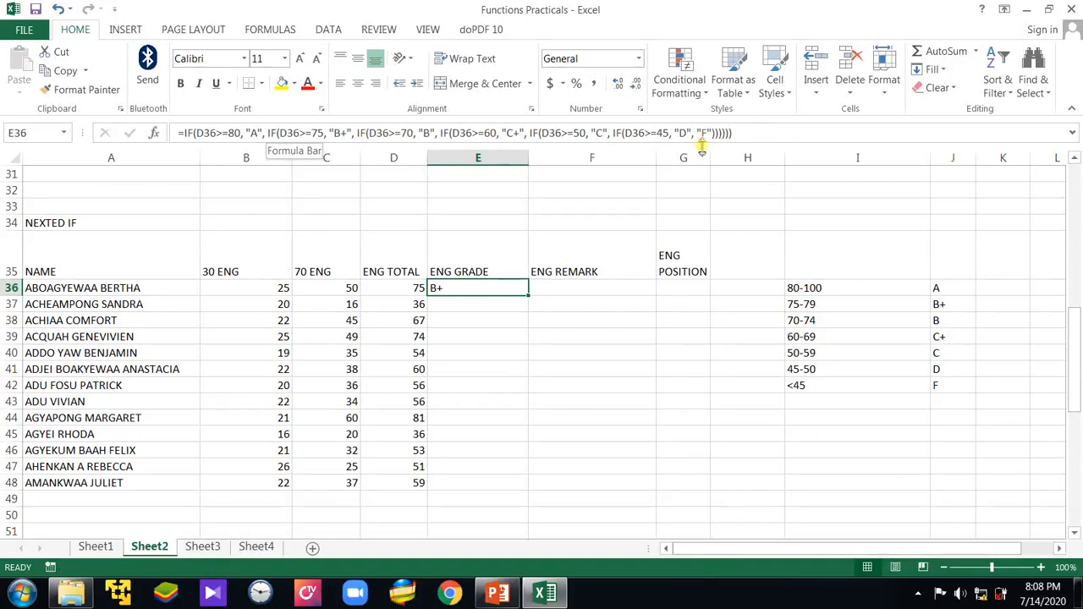
left_click(471, 347)
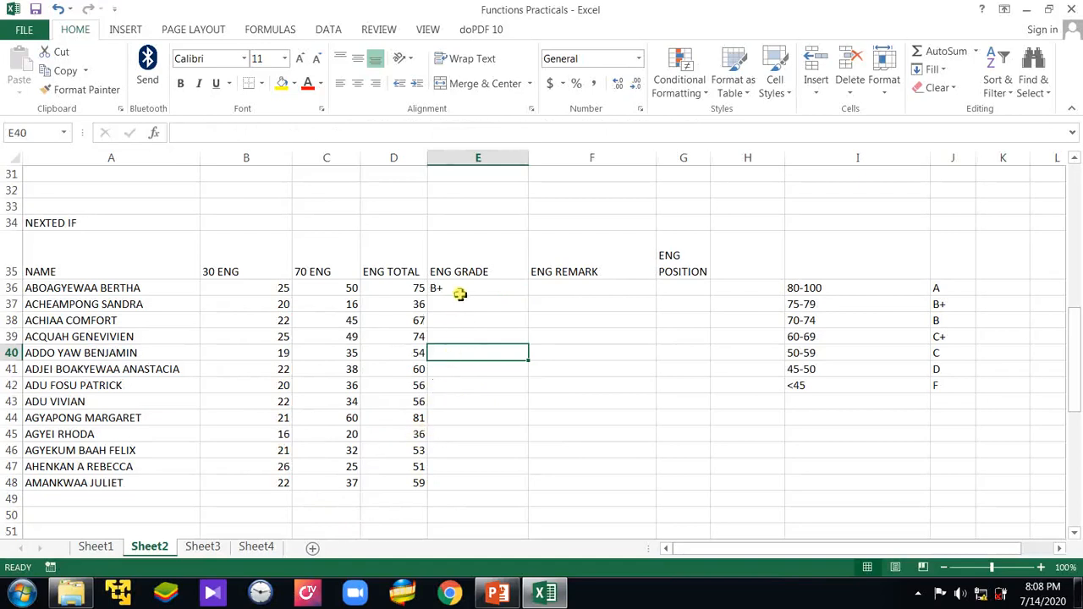
left_click(460, 289)
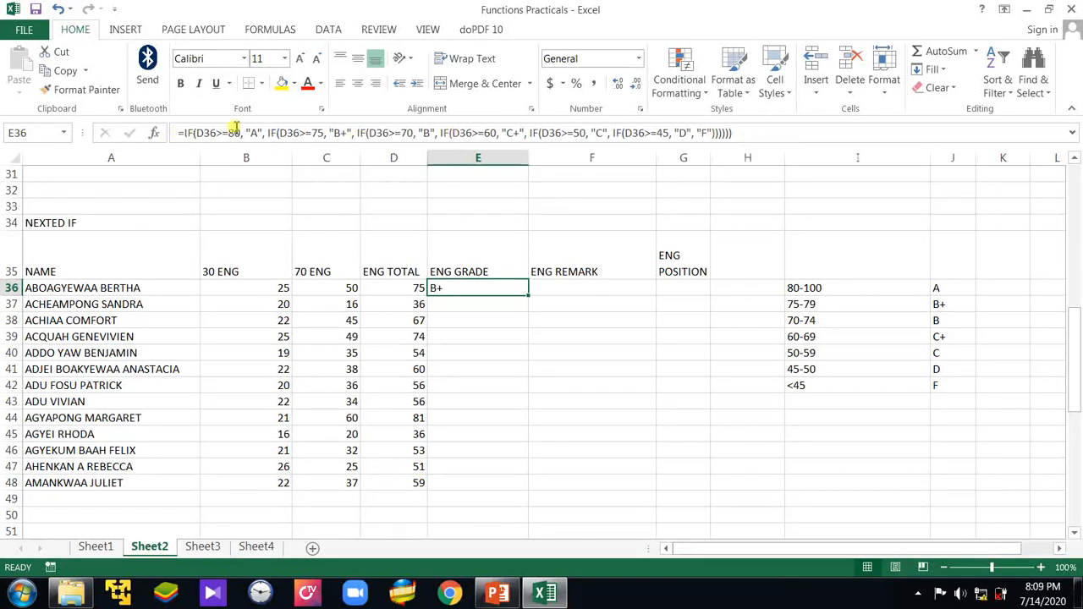
left_click(784, 133)
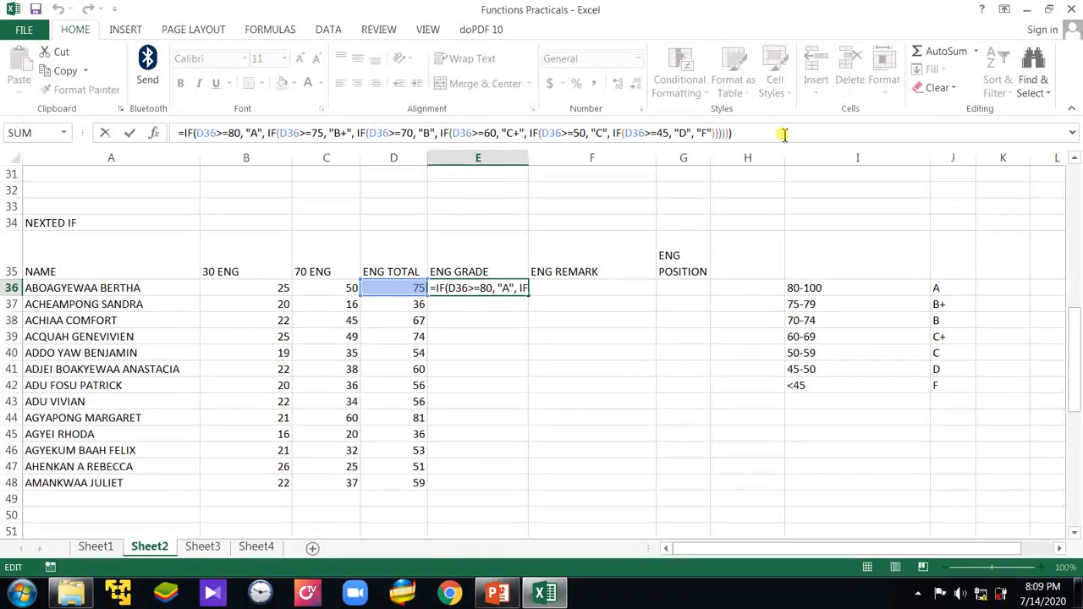
key("Return")
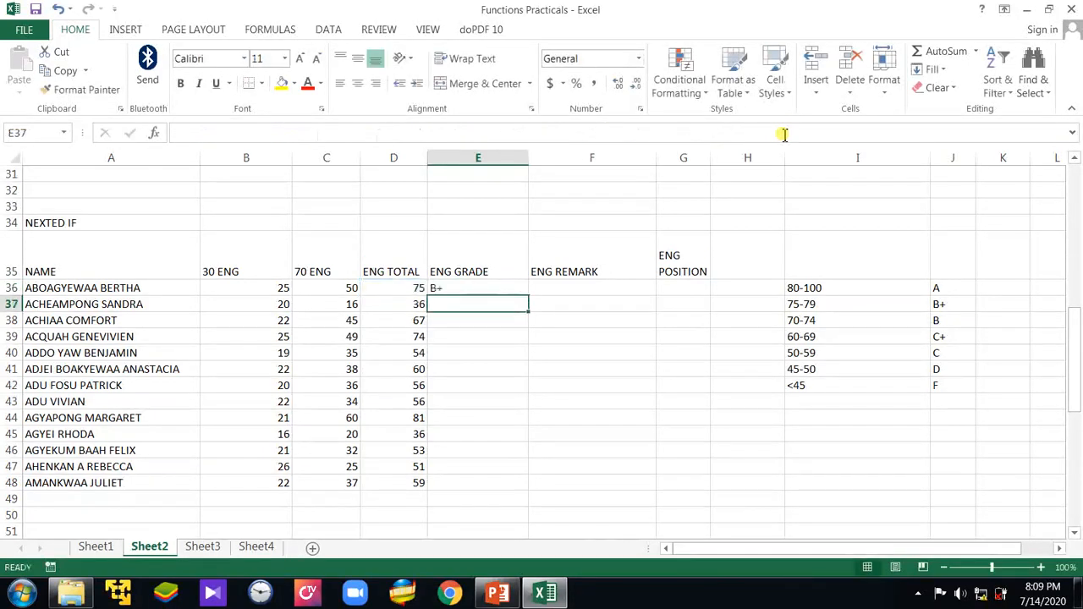
Step: Fill the nested IF formula from E36 down the ENG GRADE column to E48
left_click(483, 289)
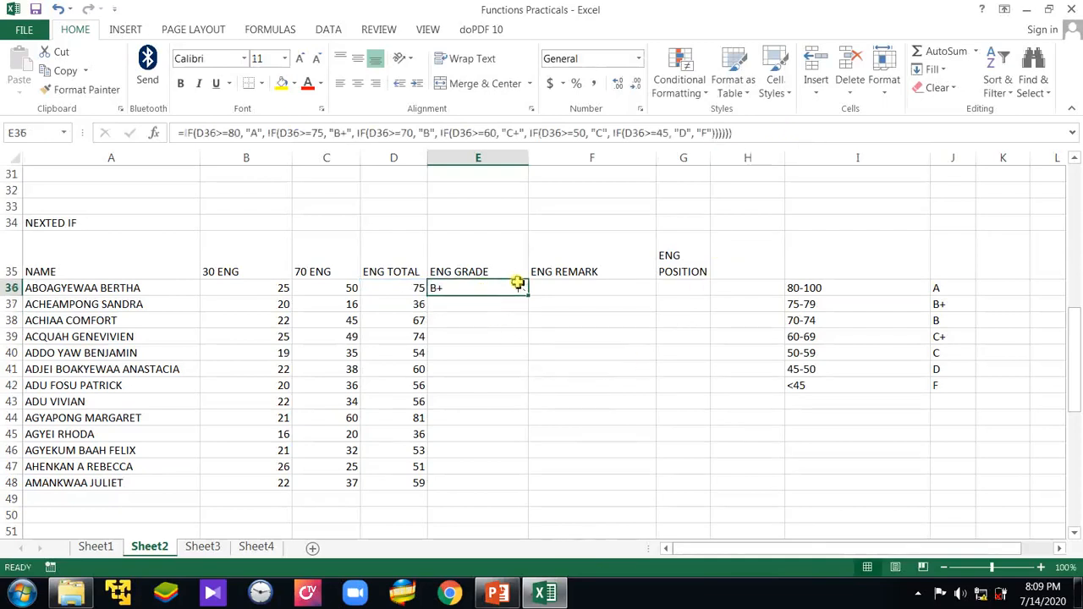
left_click_drag(527, 296, 534, 500)
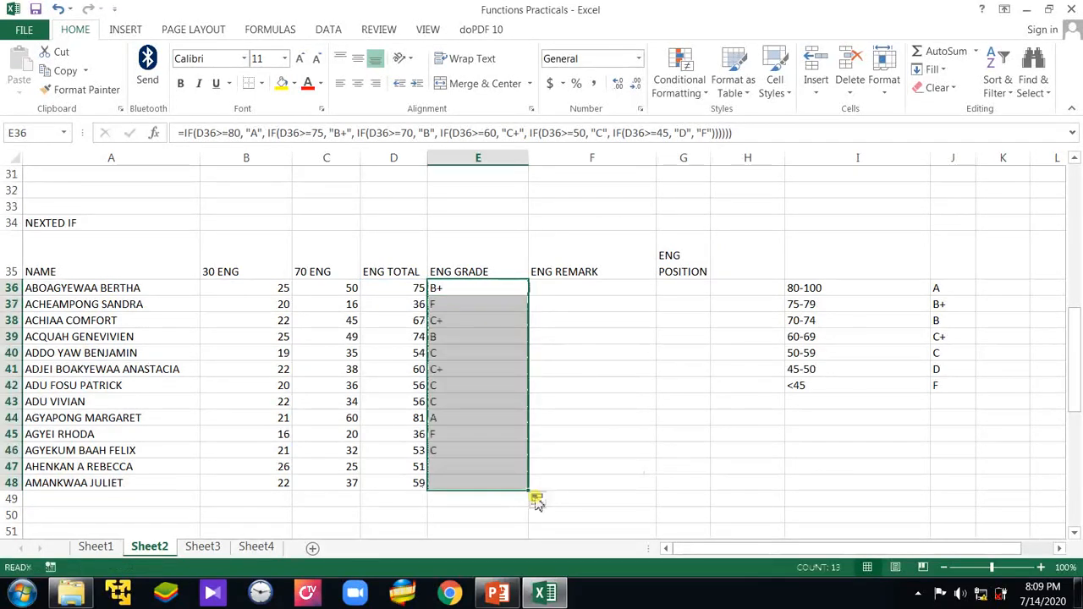
left_click(592, 432)
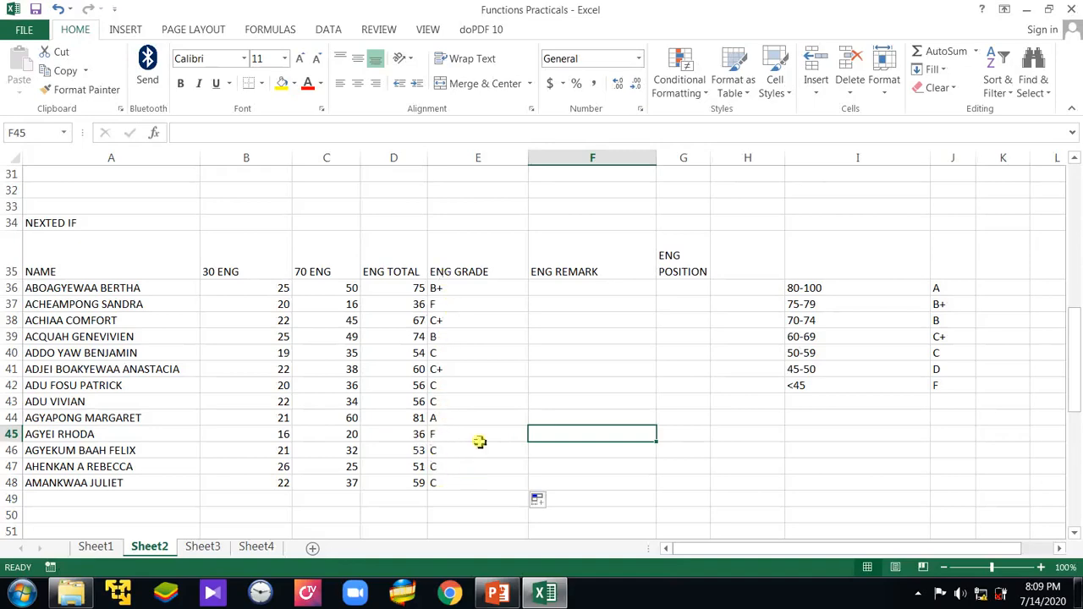
left_click(550, 355)
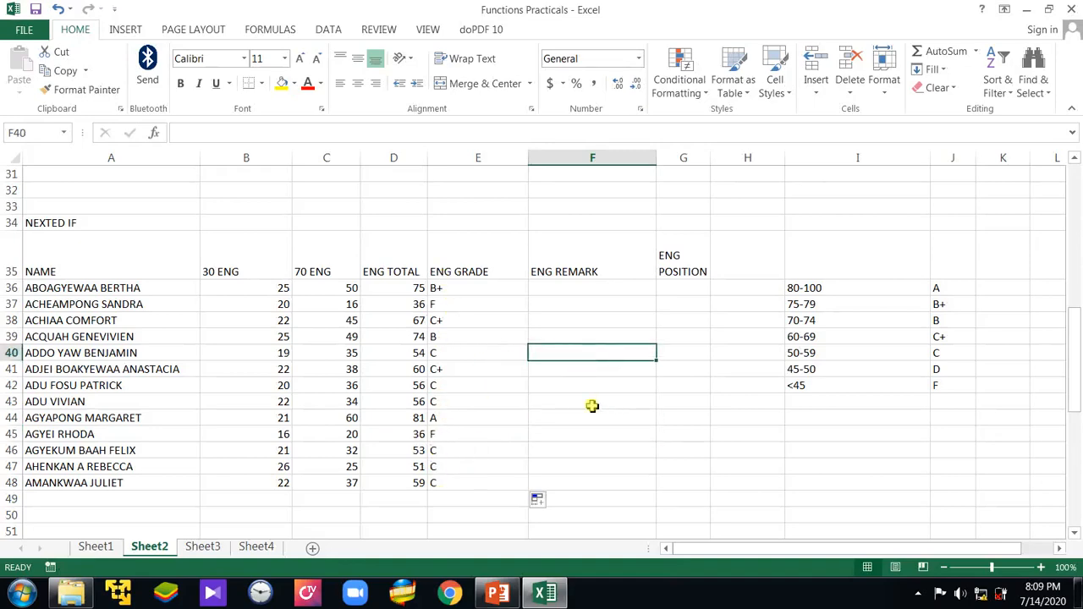
scroll(595, 400, "down", 1)
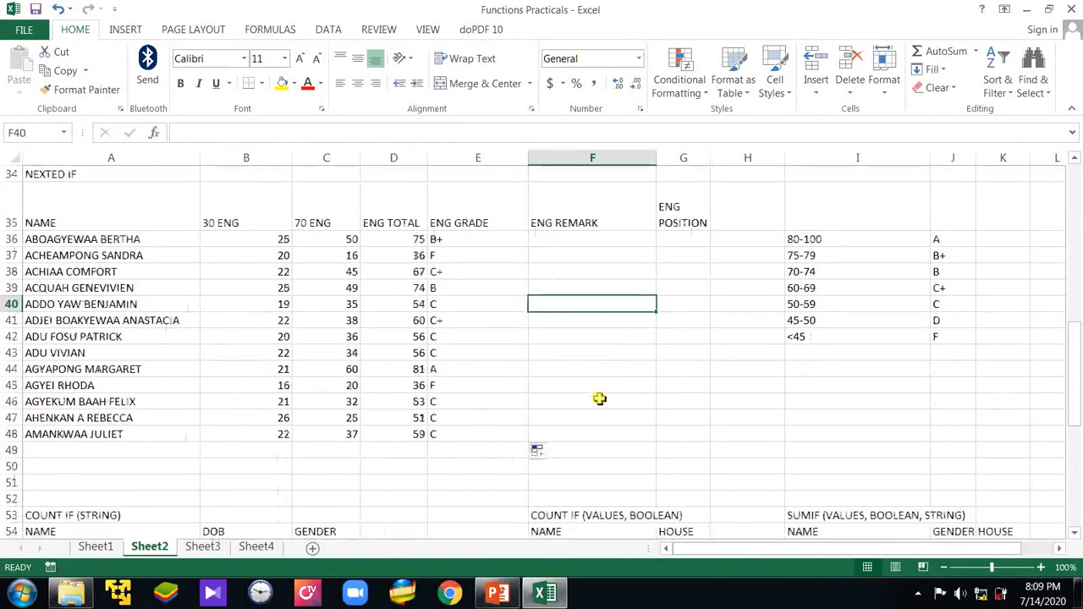
scroll(595, 401, "up", 1)
left_click(578, 287)
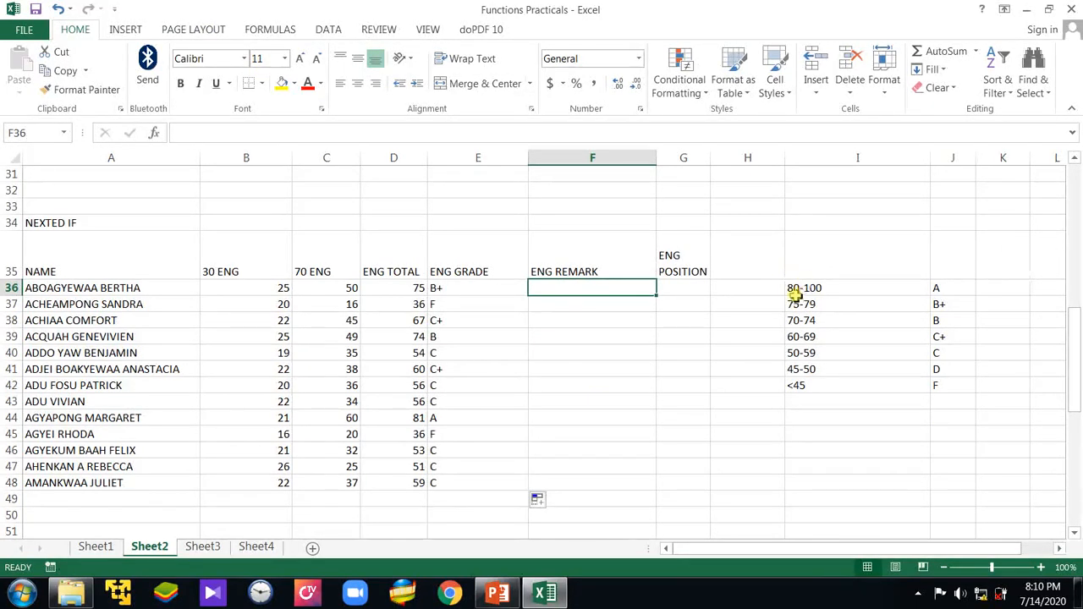
scroll(822, 339, "down", 2)
scroll(823, 340, "up", 3)
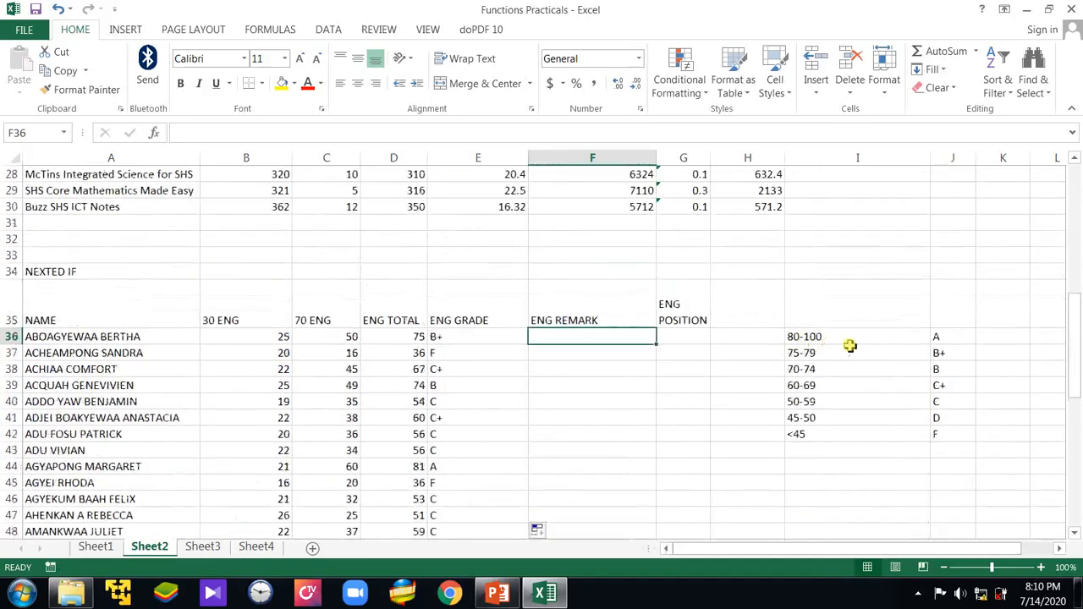
Step: Enter the remarks "Excellent", "Very Good" and "Good" in K36 to K38, beside grades A, B+ and B
left_click(1000, 340)
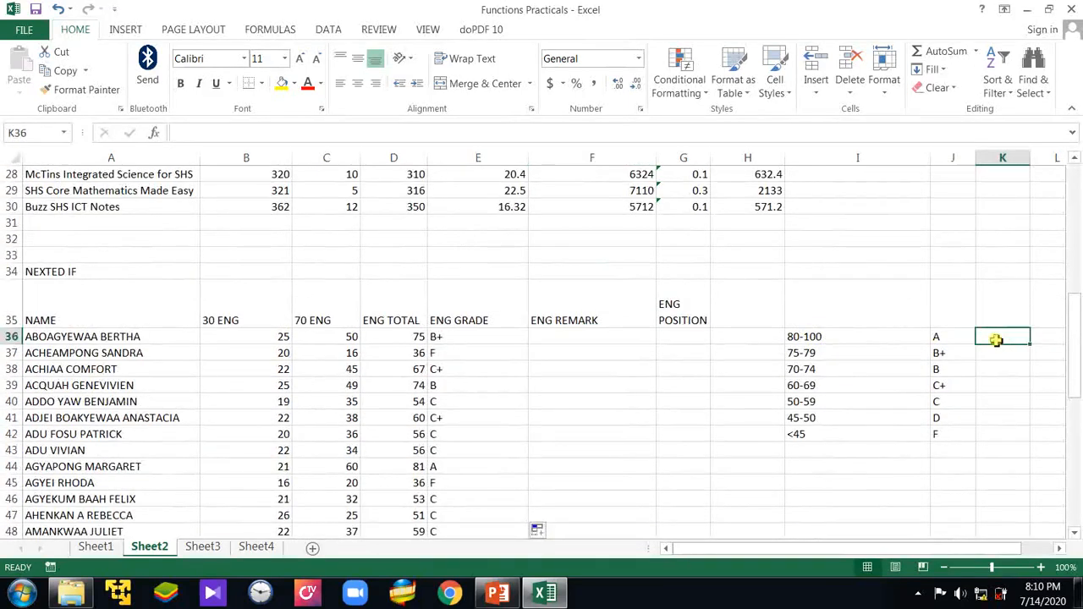
key("Caps_Lock")
type("Ex")
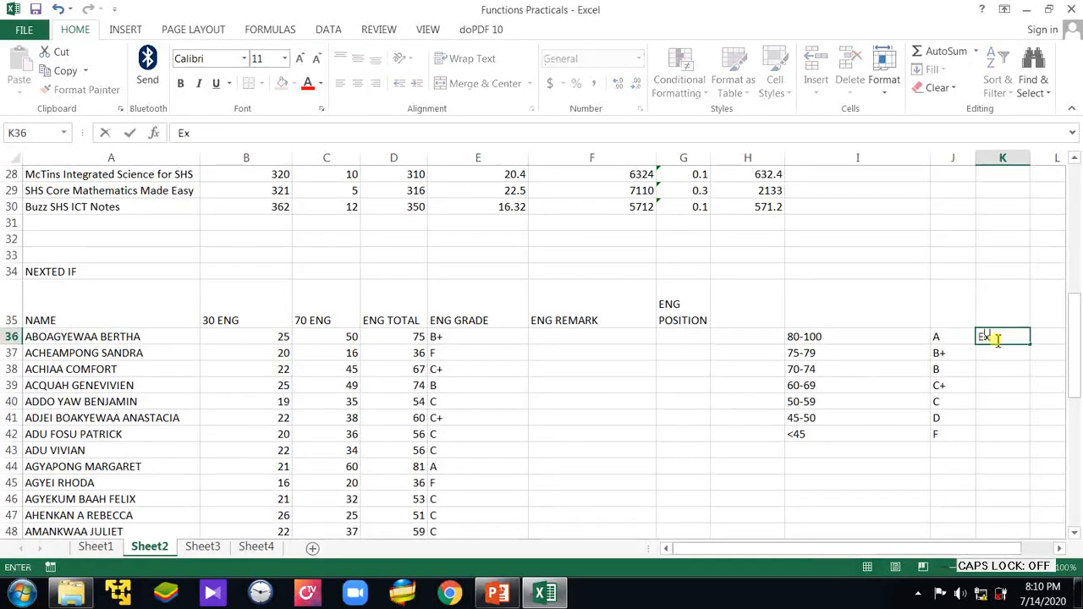
type("cellent")
left_click(995, 353)
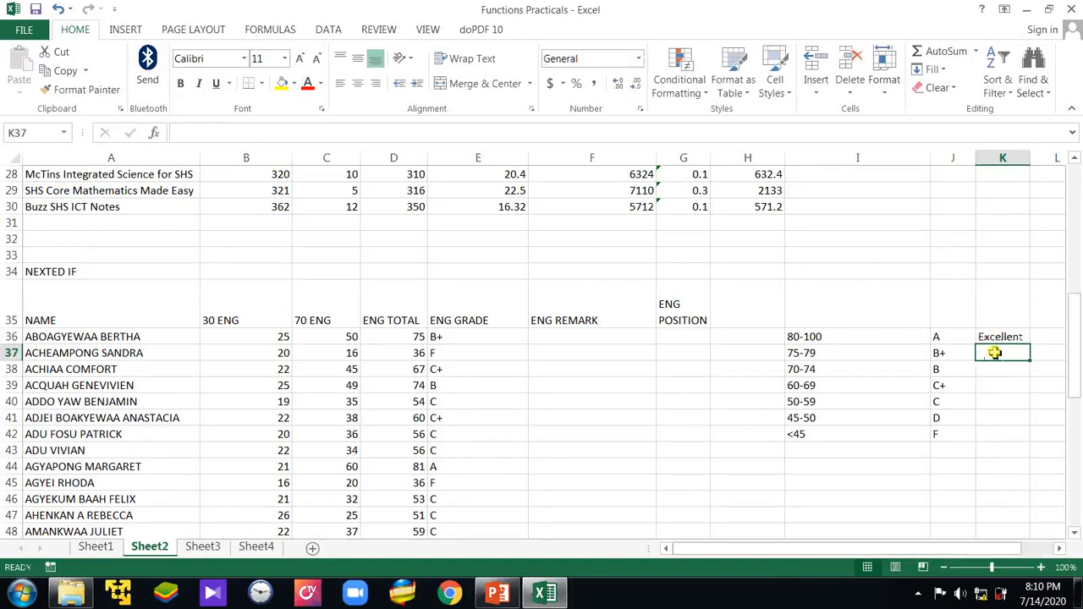
type("Very")
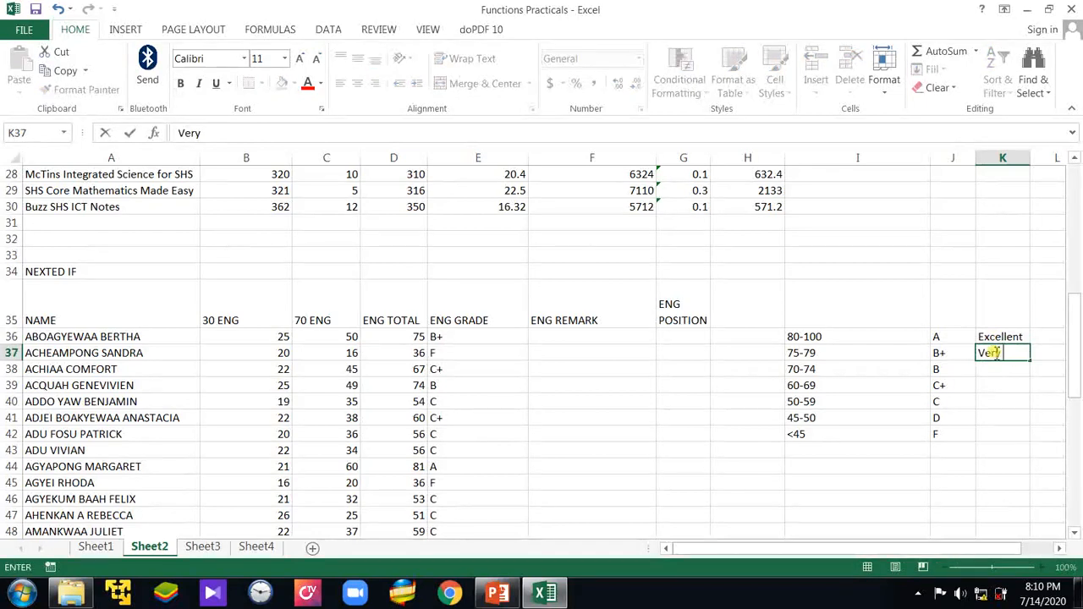
type(" Good")
left_click(999, 374)
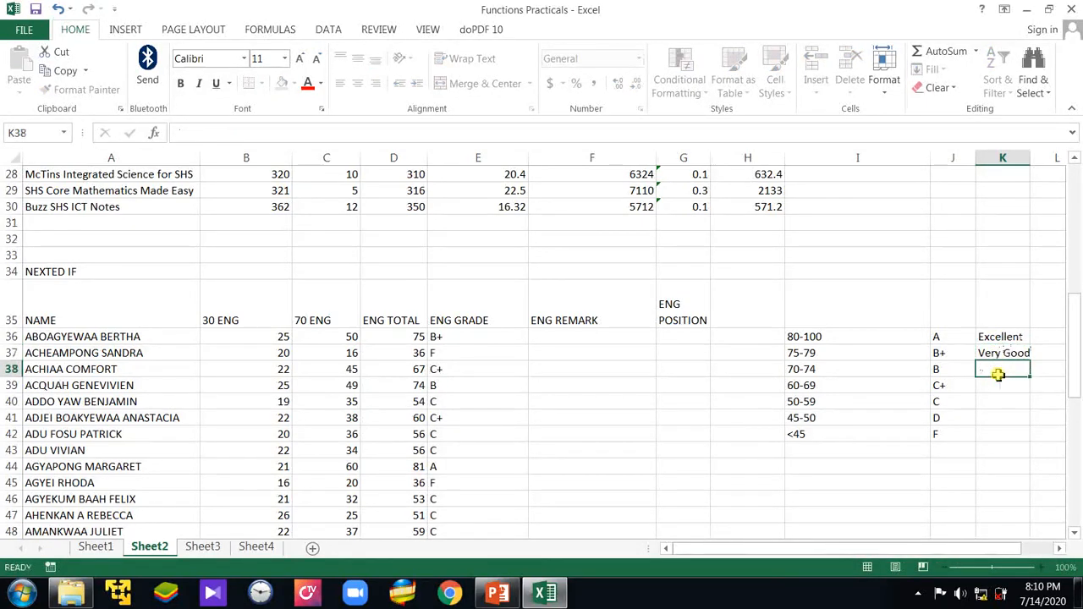
type("Good")
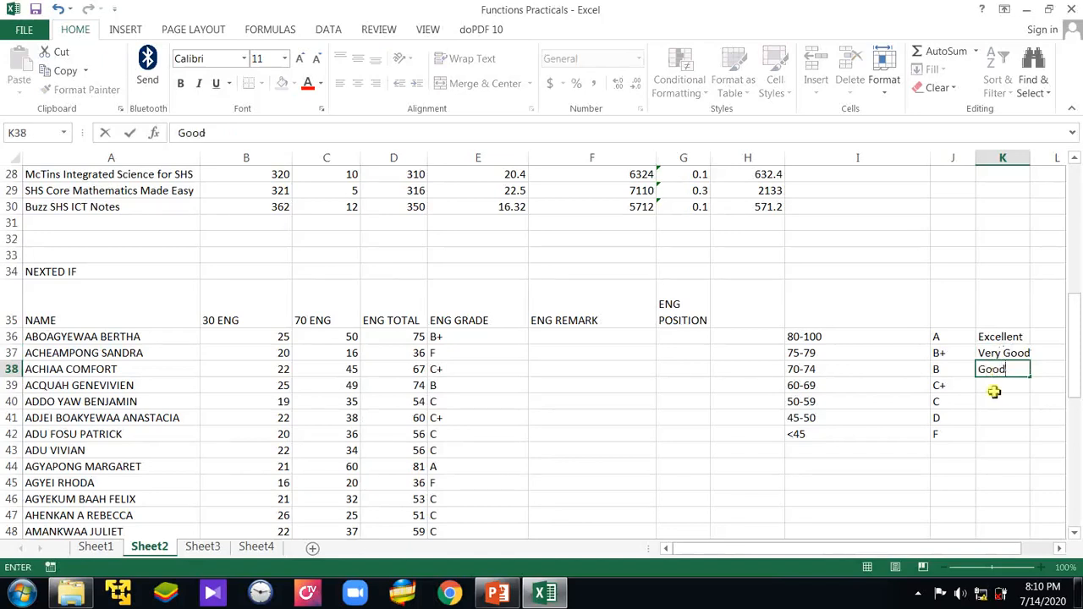
Step: Enter the remarks "Above Average" in K39 and "Average" in K40, beside grades C+ and C
left_click(994, 392)
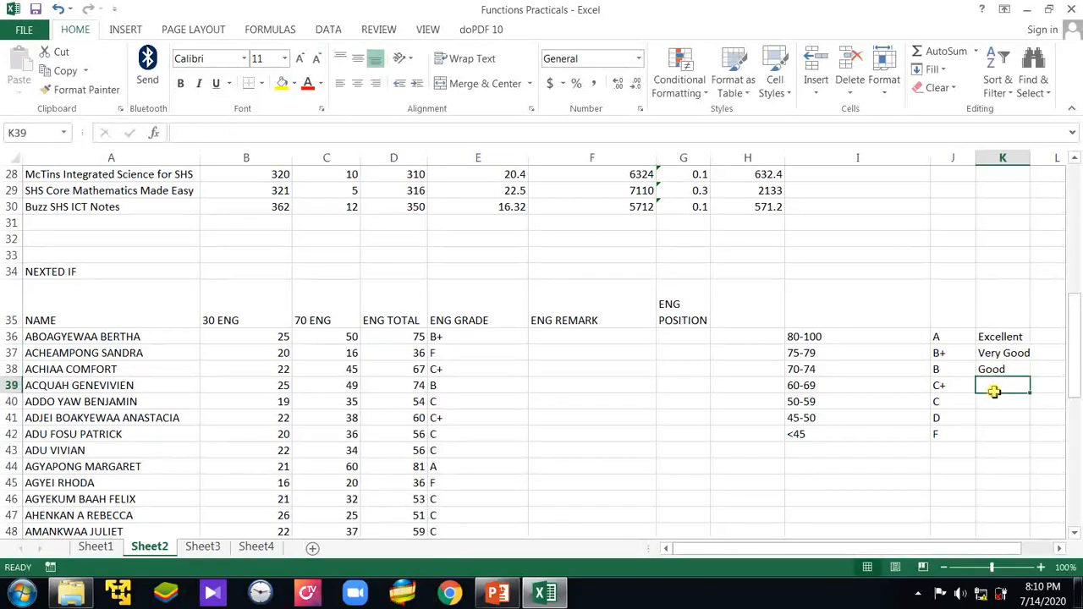
type("Abo")
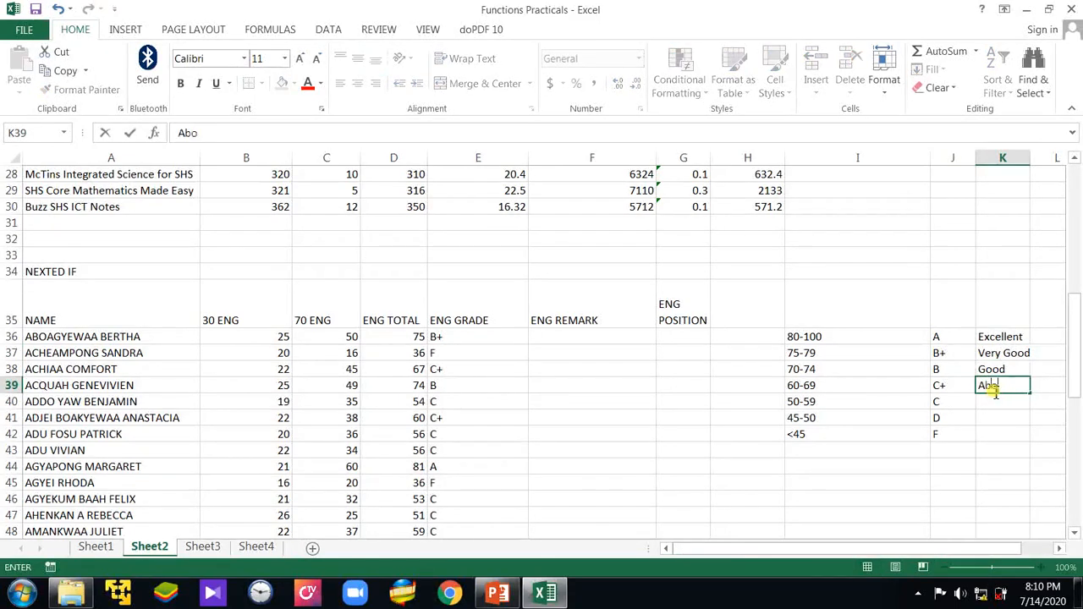
type("ve Avera")
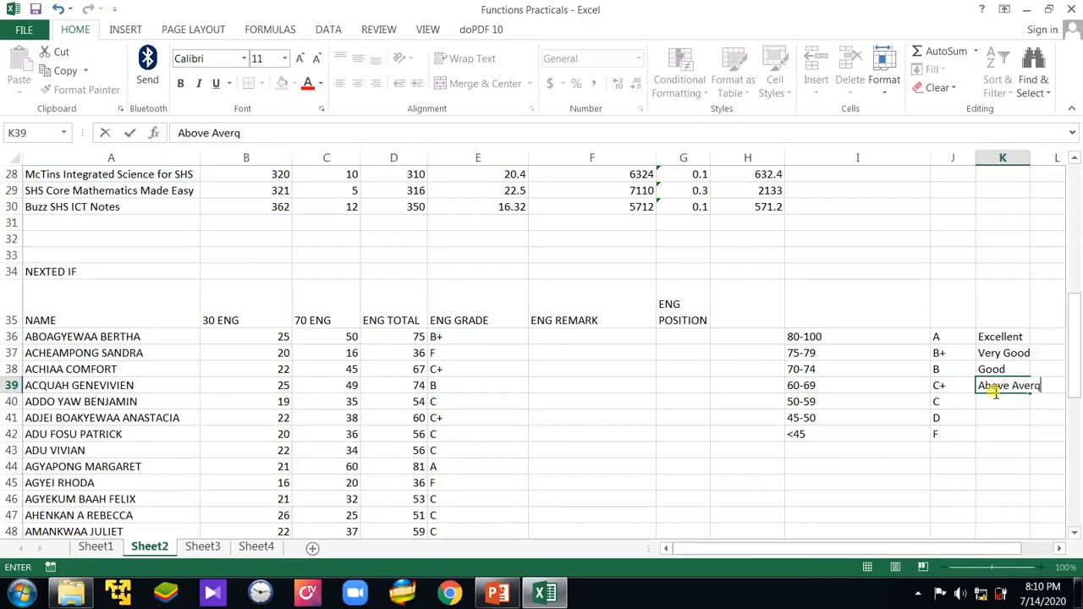
type("ge")
left_click(992, 407)
type("Ag")
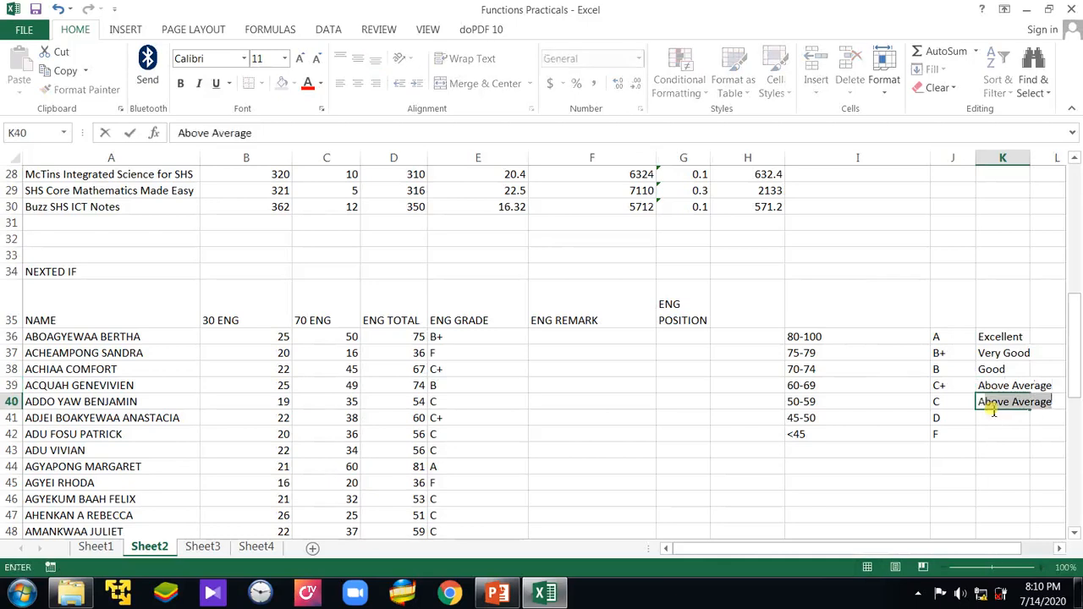
key("BackSpace")
type("verage")
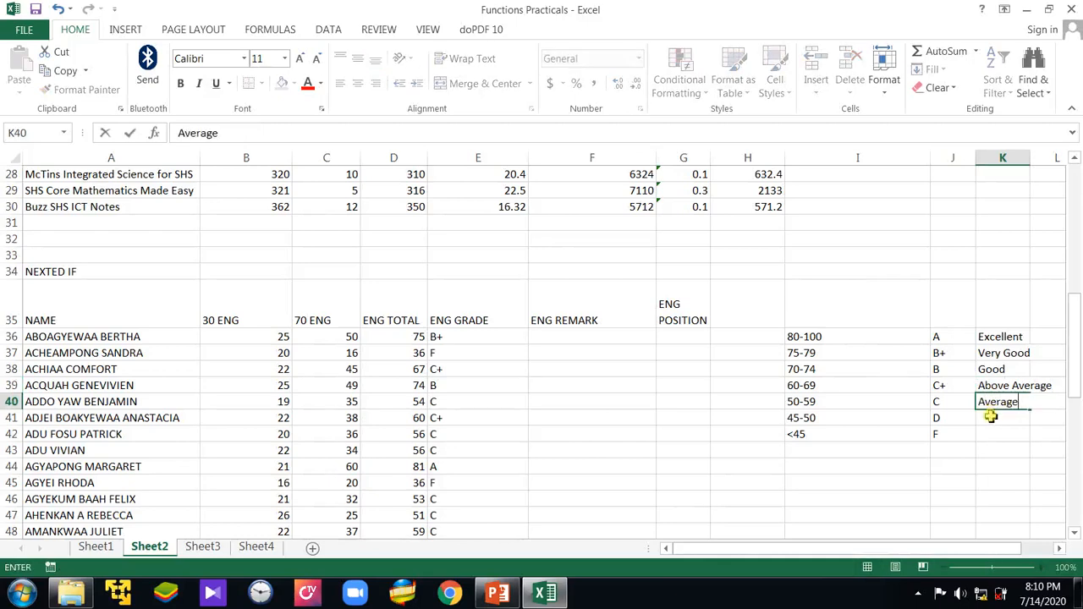
Step: Complete the remark list with "Pass" in K41 and "Fail" in K42, beside grades D and F
left_click(988, 420)
type("Pass")
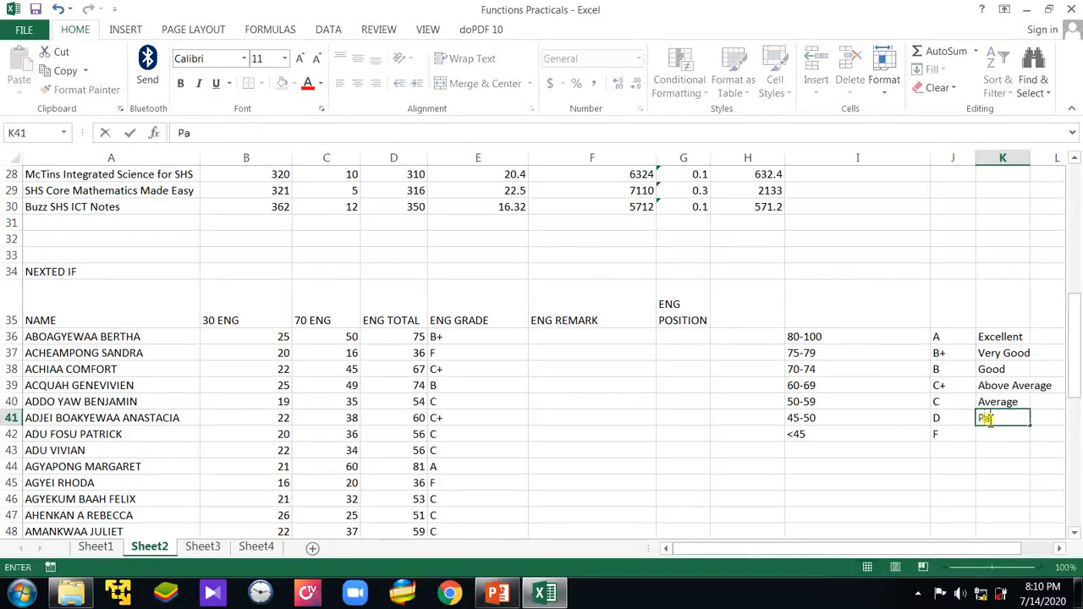
left_click(989, 453)
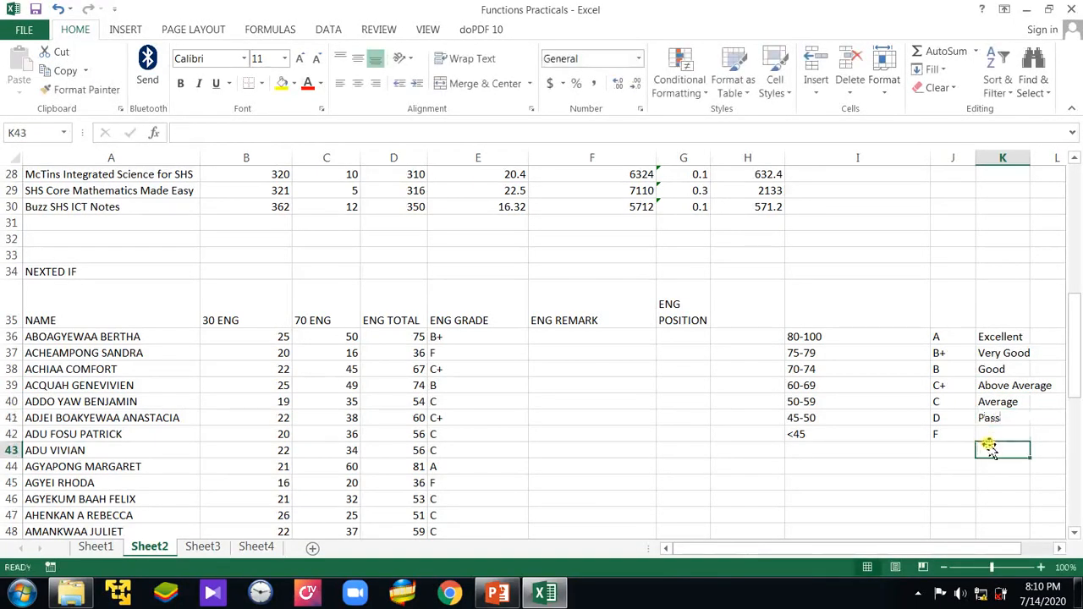
left_click(994, 435)
type("Fa")
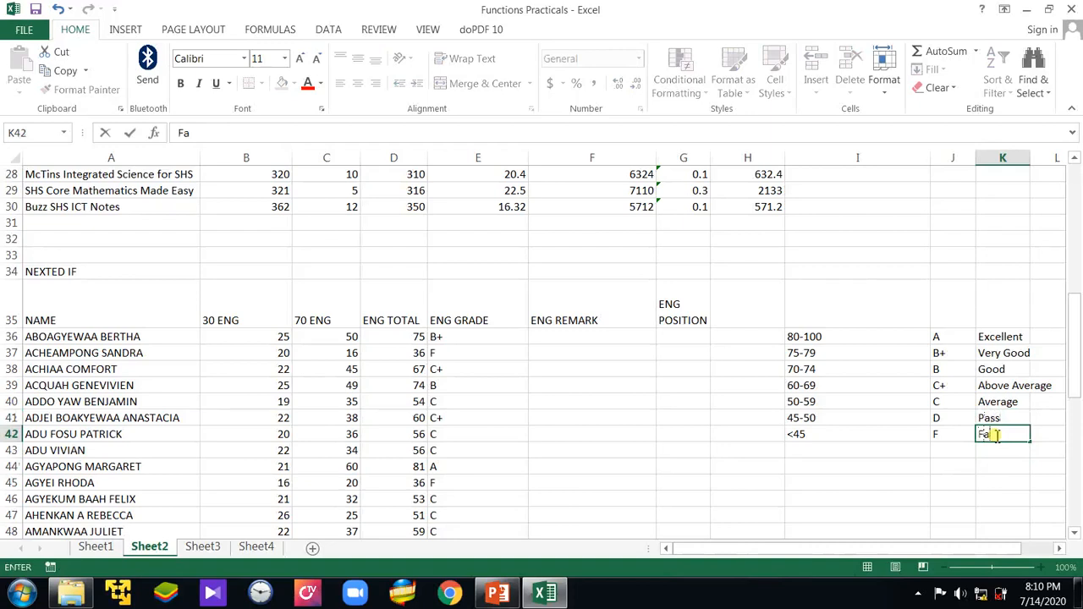
type("il")
key("Return")
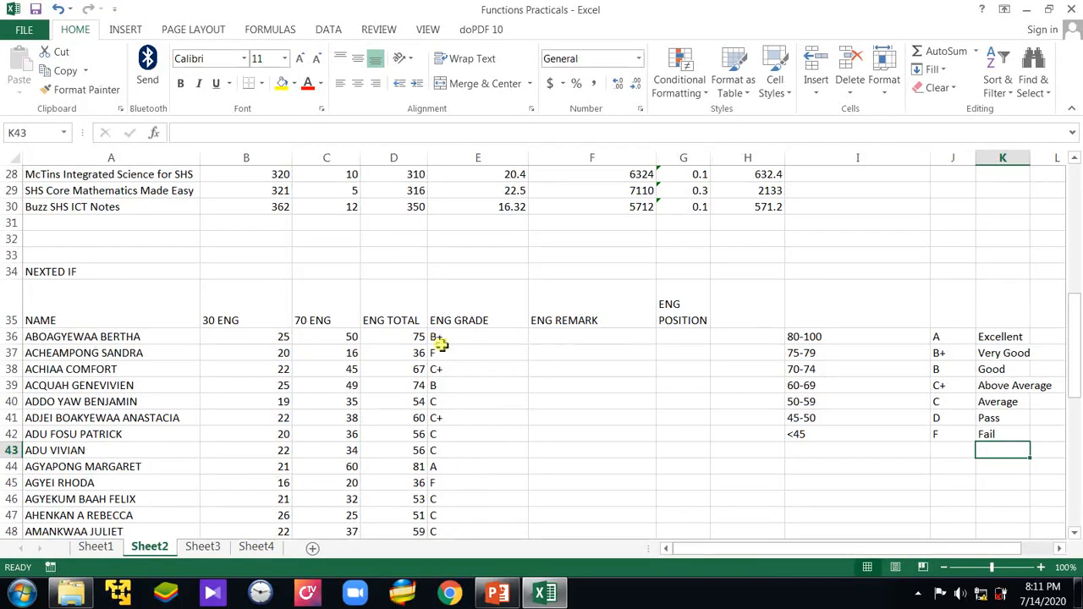
left_click(593, 335)
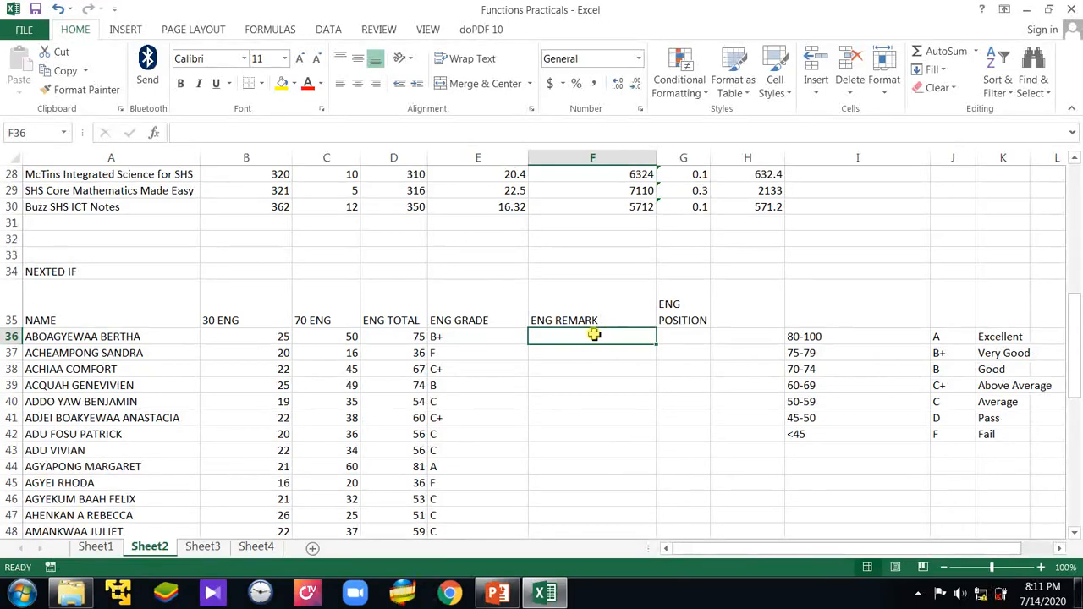
type("=")
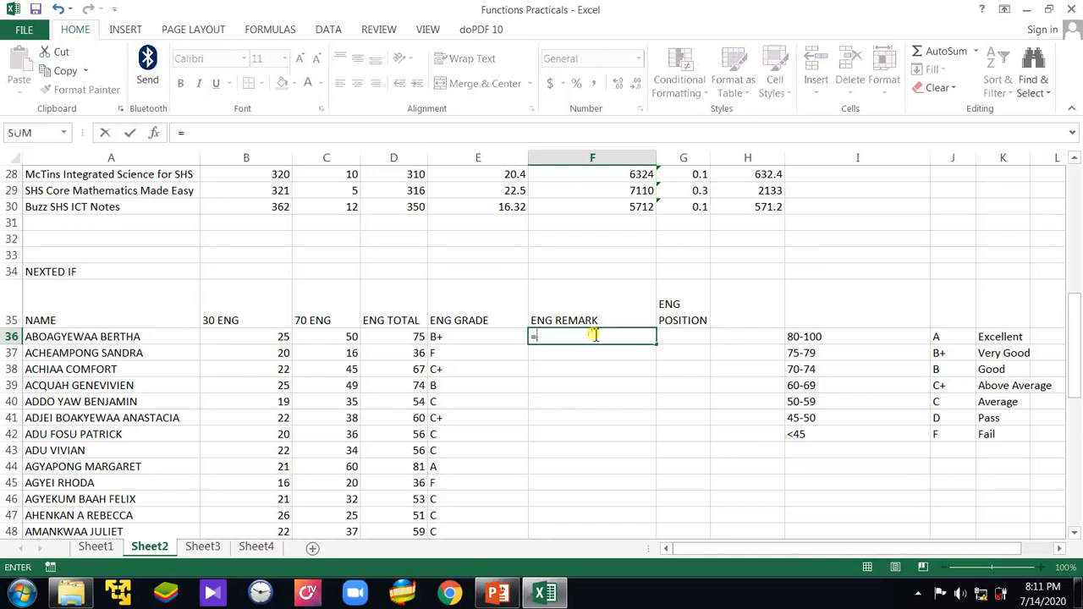
type("if")
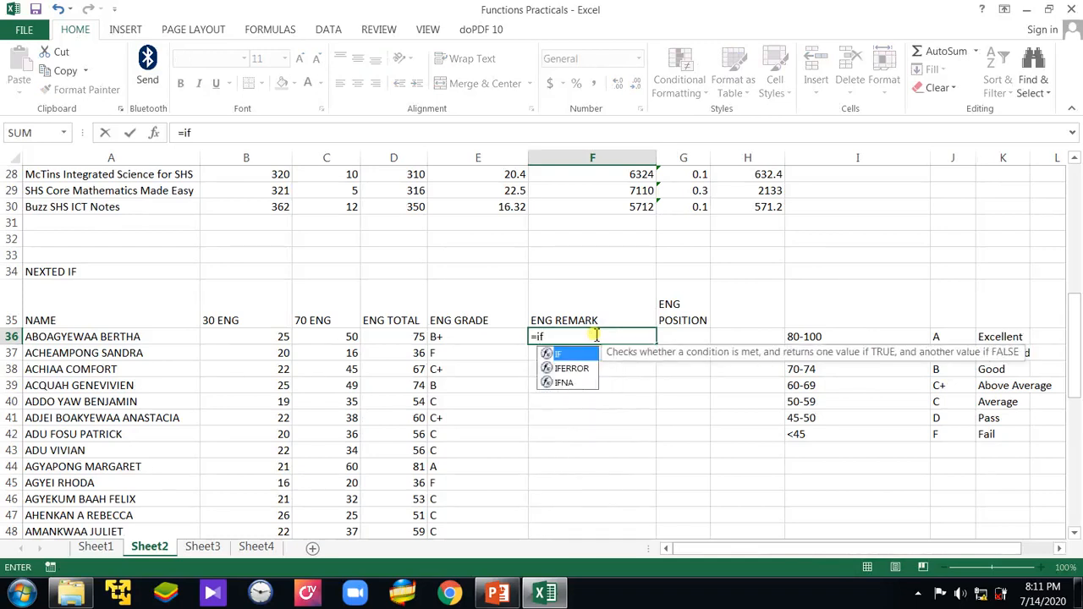
key("BackSpace")
key("BackSpace")
key("Escape")
left_click(599, 389)
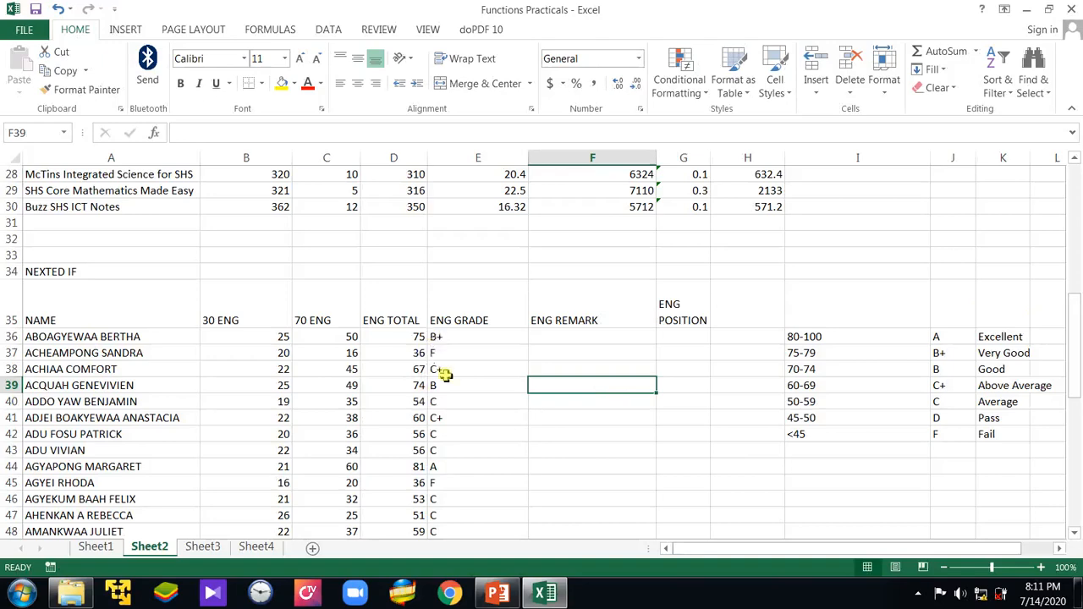
scroll(441, 372, "down", 3)
scroll(439, 347, "up", 2)
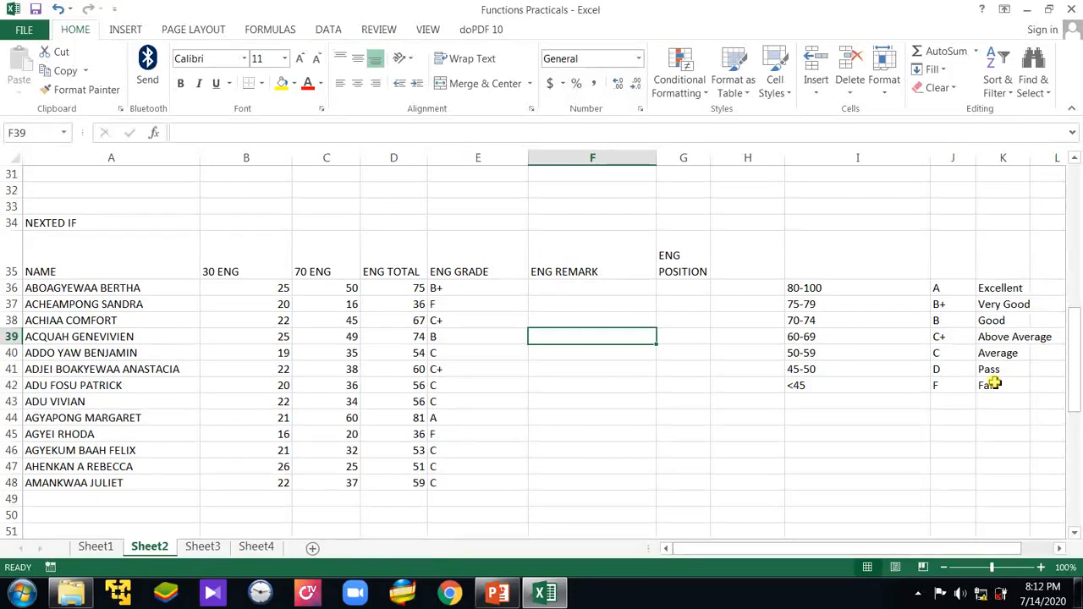
Step: Start an IF formula in ENG REMARK cell F36 that tests whether the grade in E36 equals "A"
left_click(569, 291)
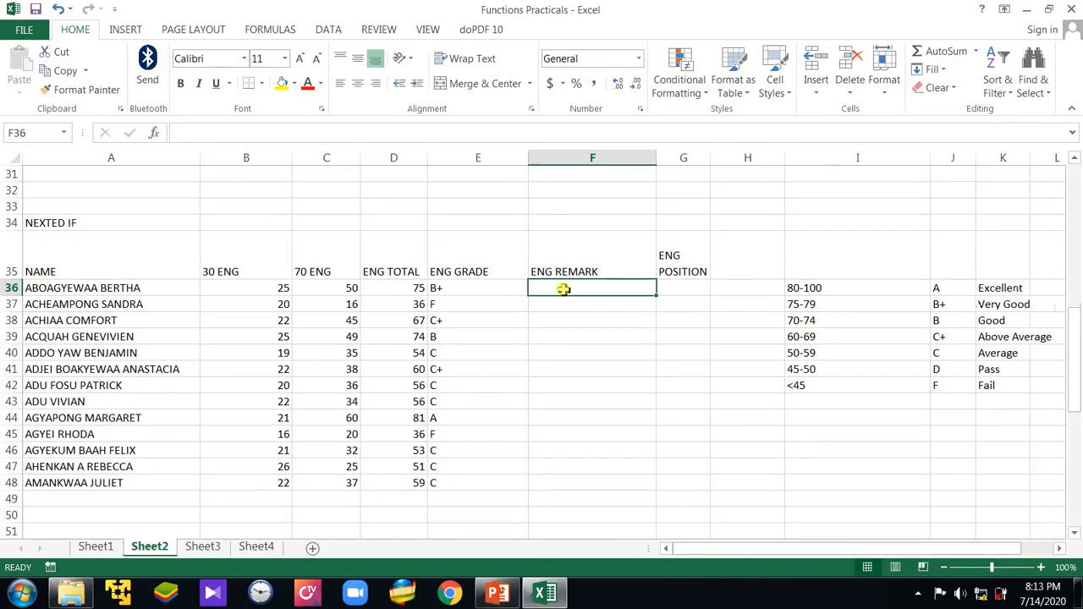
type("=")
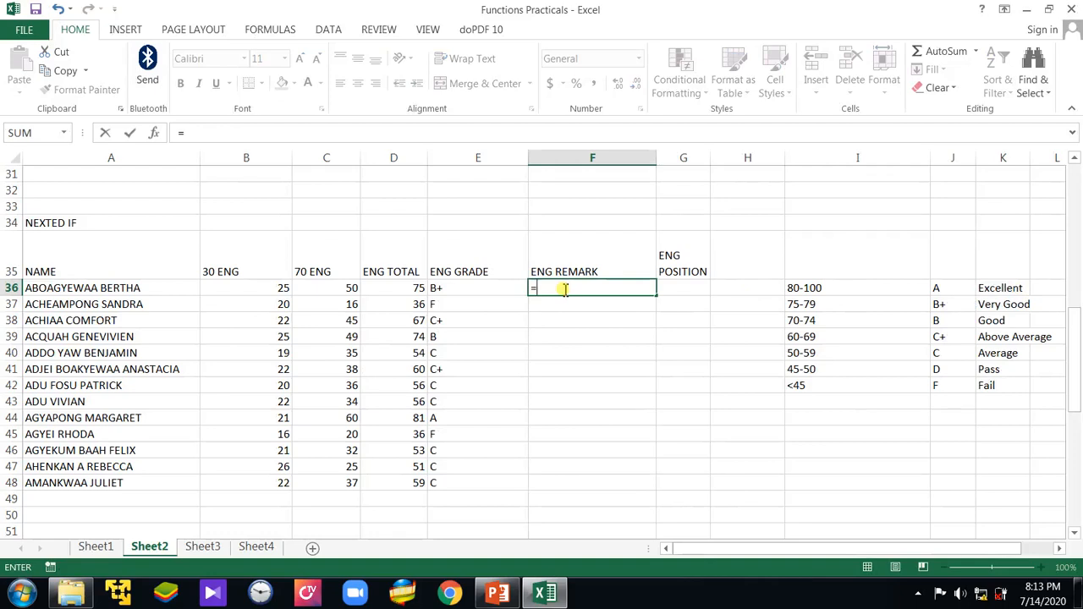
type("if")
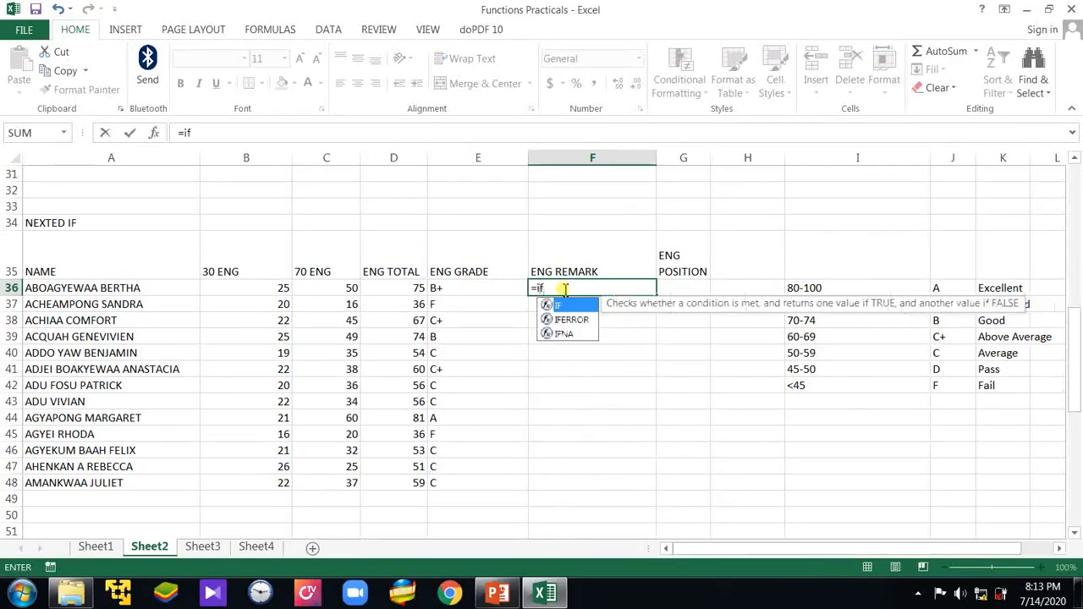
type("(")
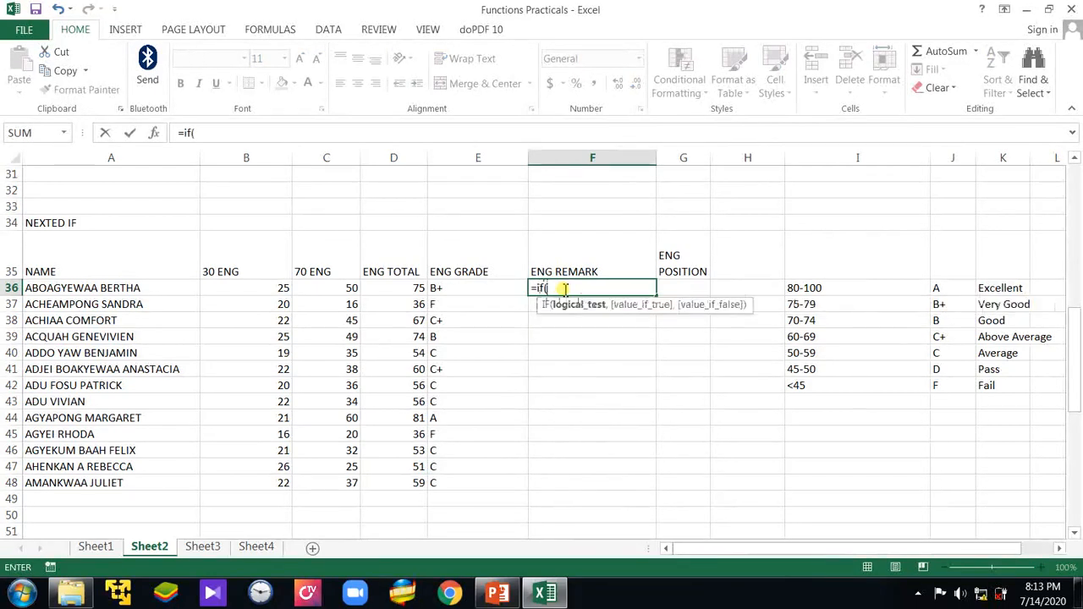
left_click(466, 289)
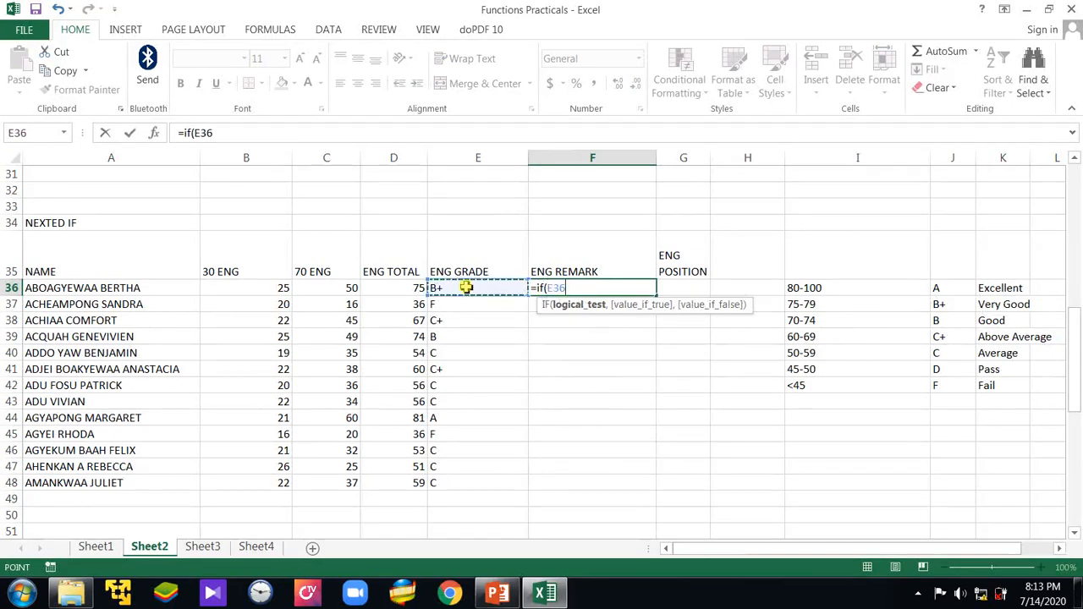
type("=")
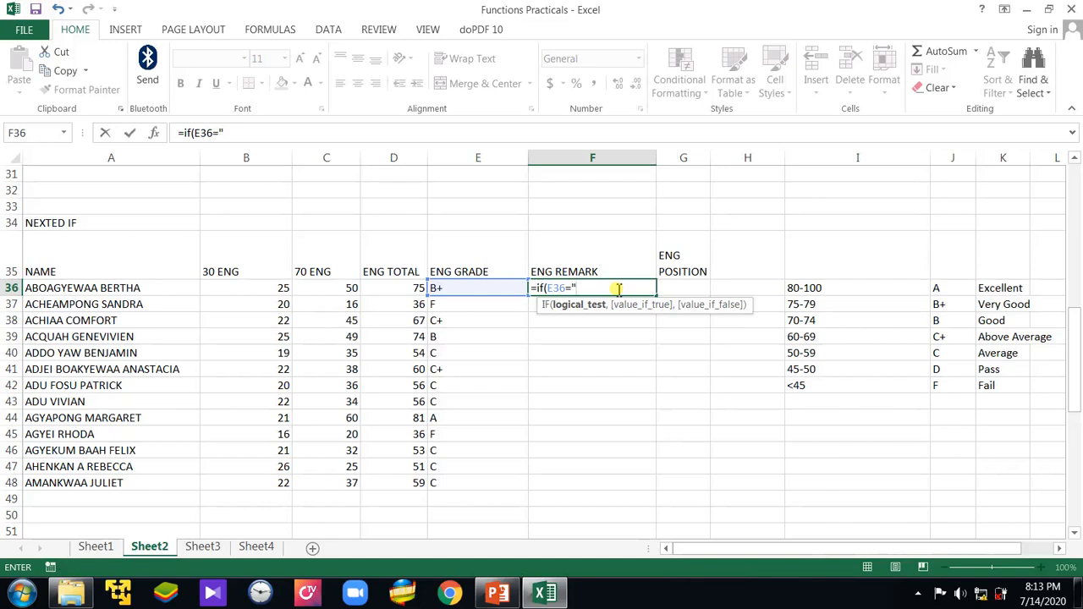
key("Caps_Lock")
type("A")
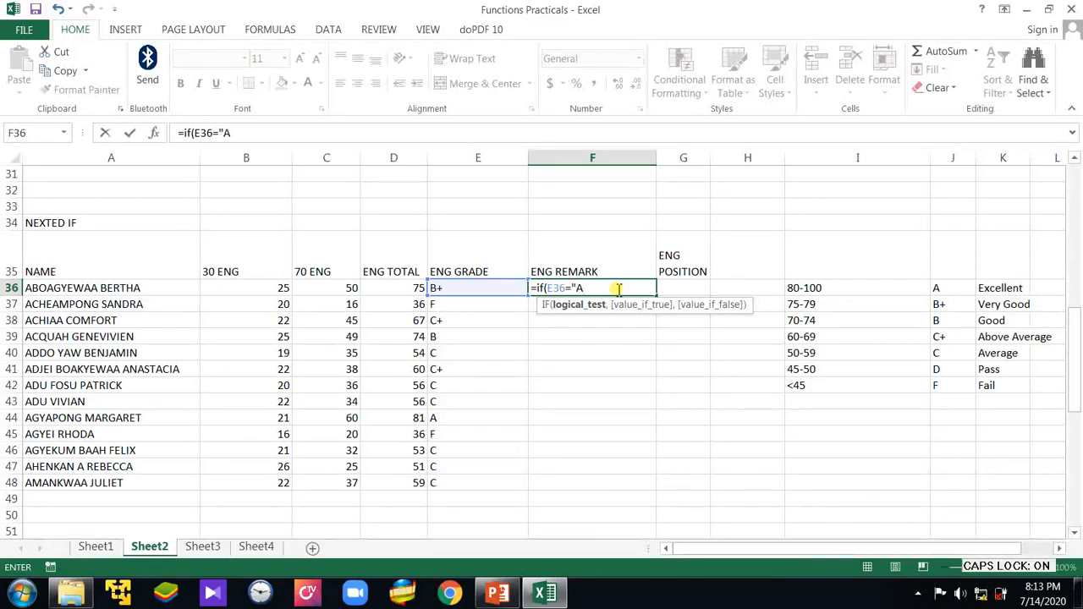
type("\",")
Step: Add "Excellent" as the value if true in the F36 IF formula
key("Caps_Lock")
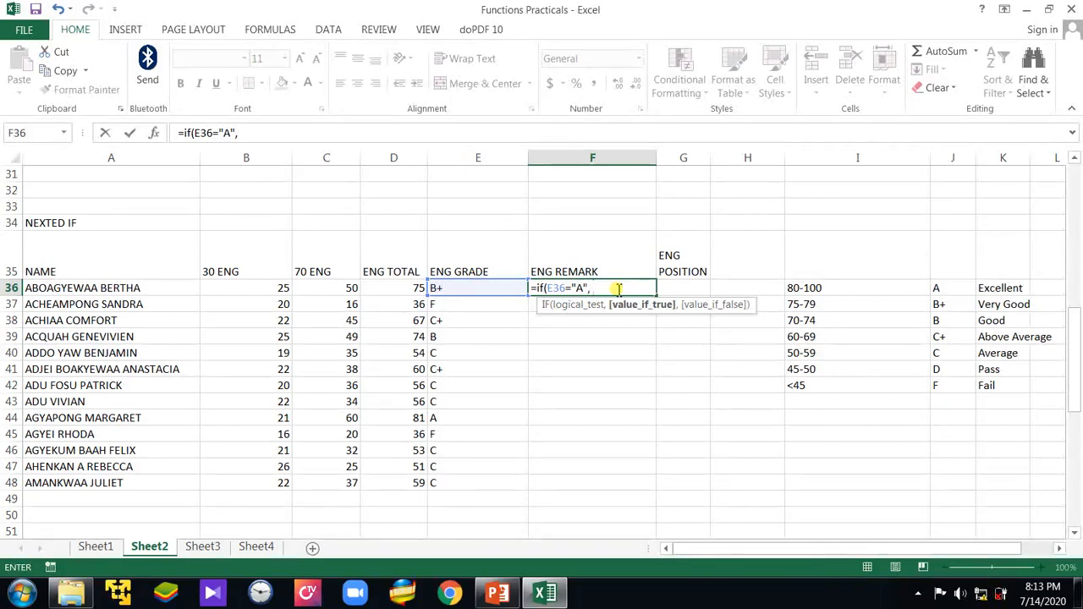
type("\"")
type("eX")
key("BackSpace")
key("BackSpace")
key("Caps_Lock")
type("WE")
key("BackSpace")
key("BackSpace")
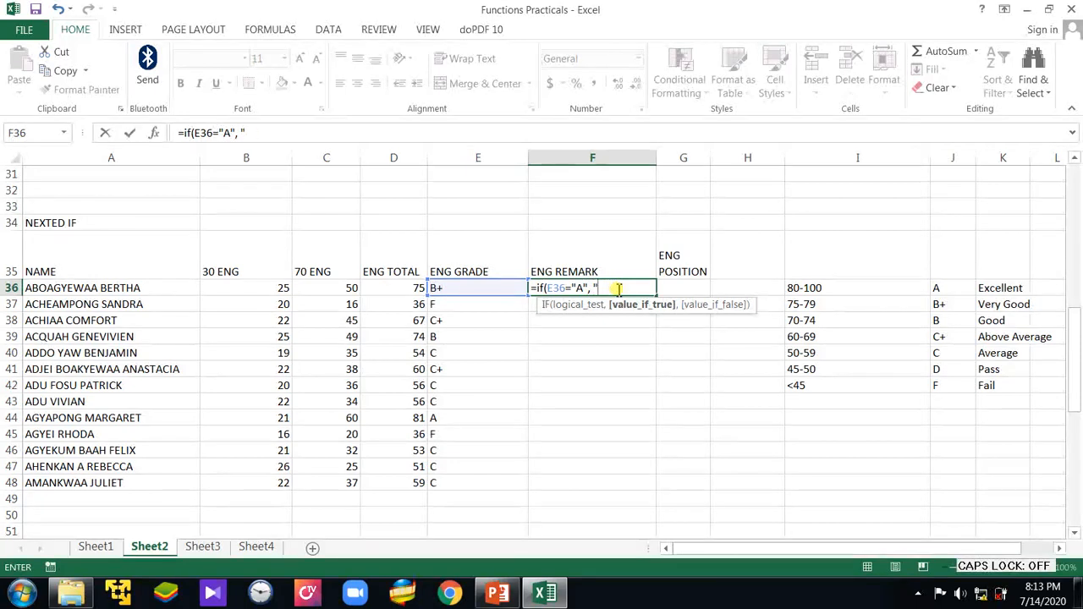
type("Excelle")
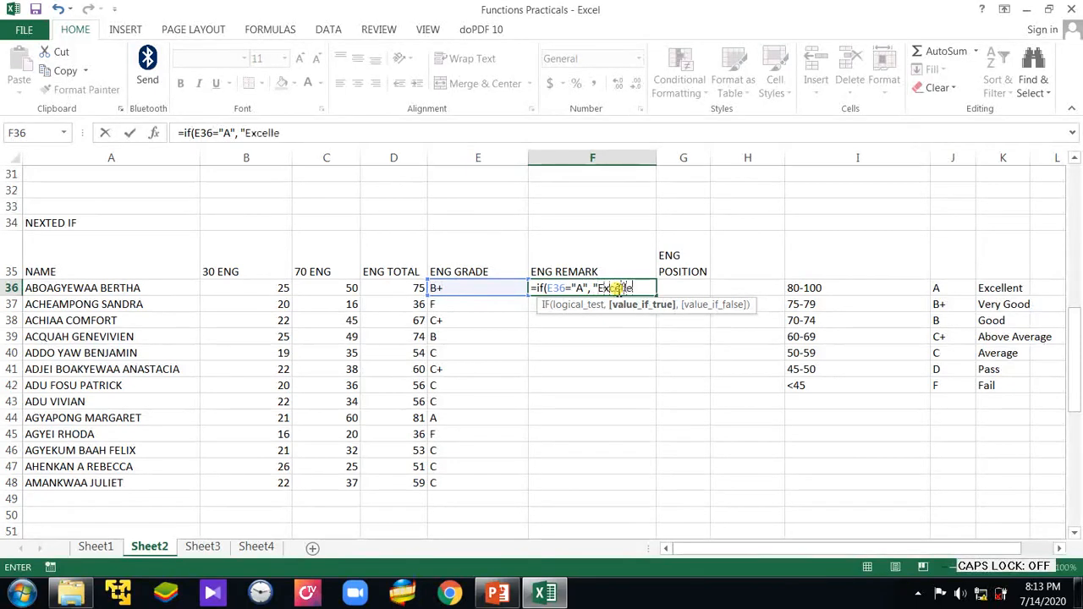
type("nt\"")
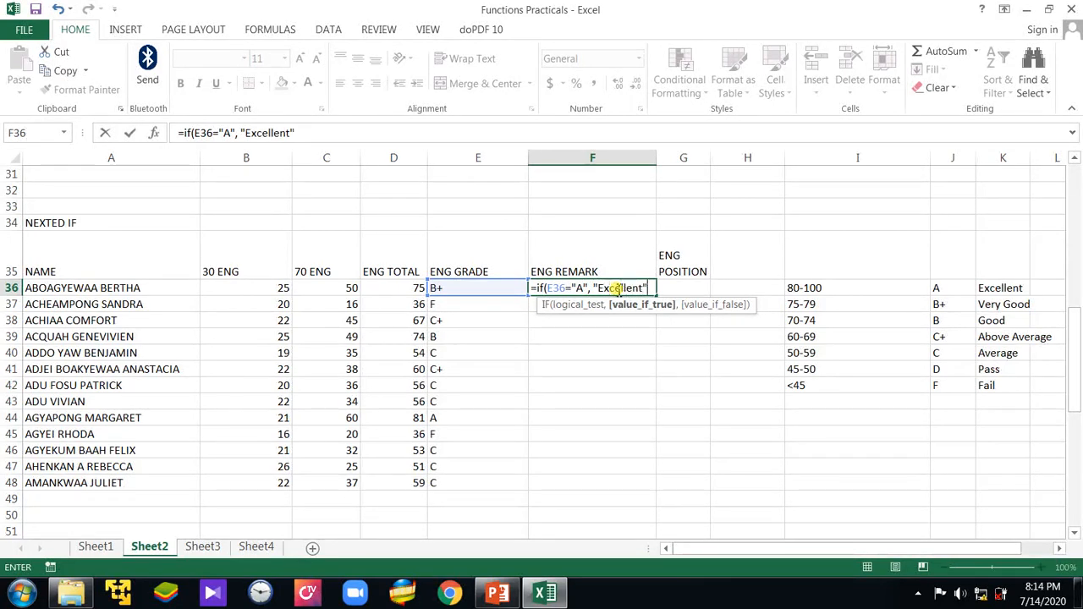
Step: Nest an IF as the value if false in the F36 formula, returning "Very Good" when E36 equals "B+"
type(",")
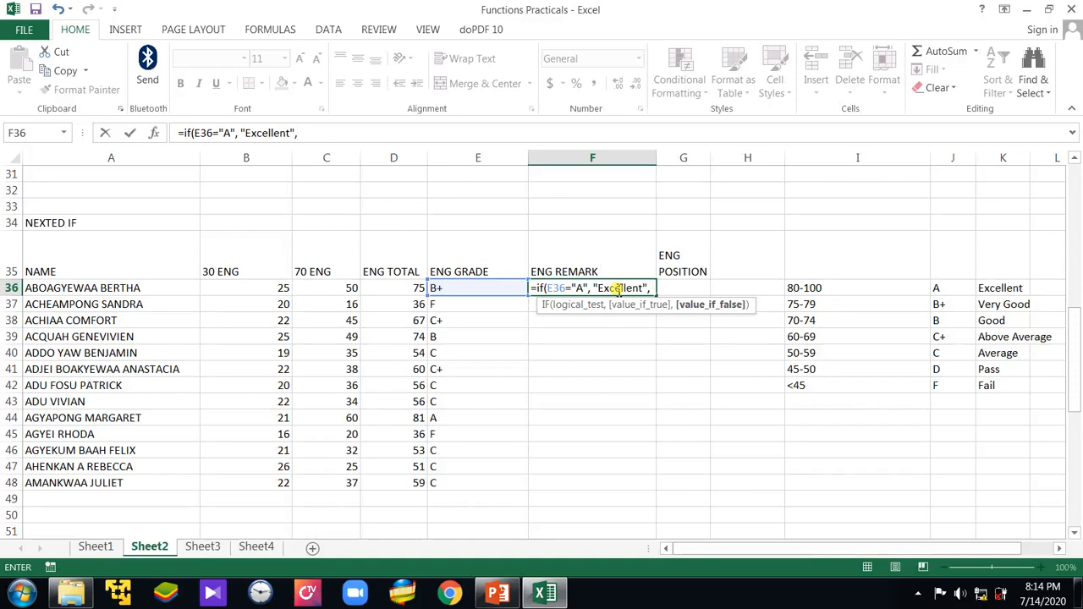
type("u")
key("BackSpace")
type("if")
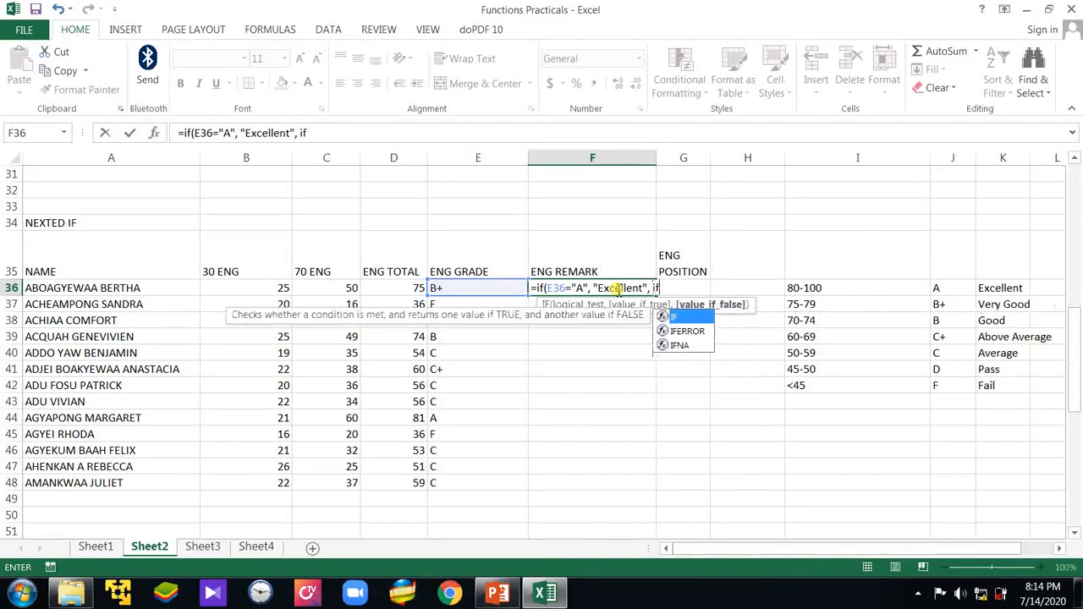
type("(")
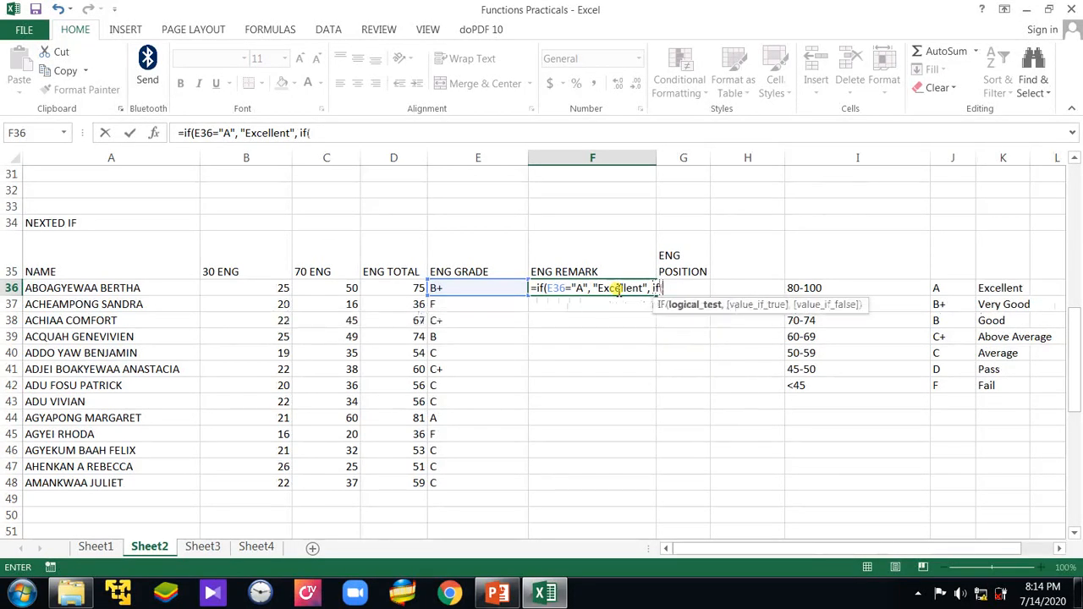
left_click(467, 286)
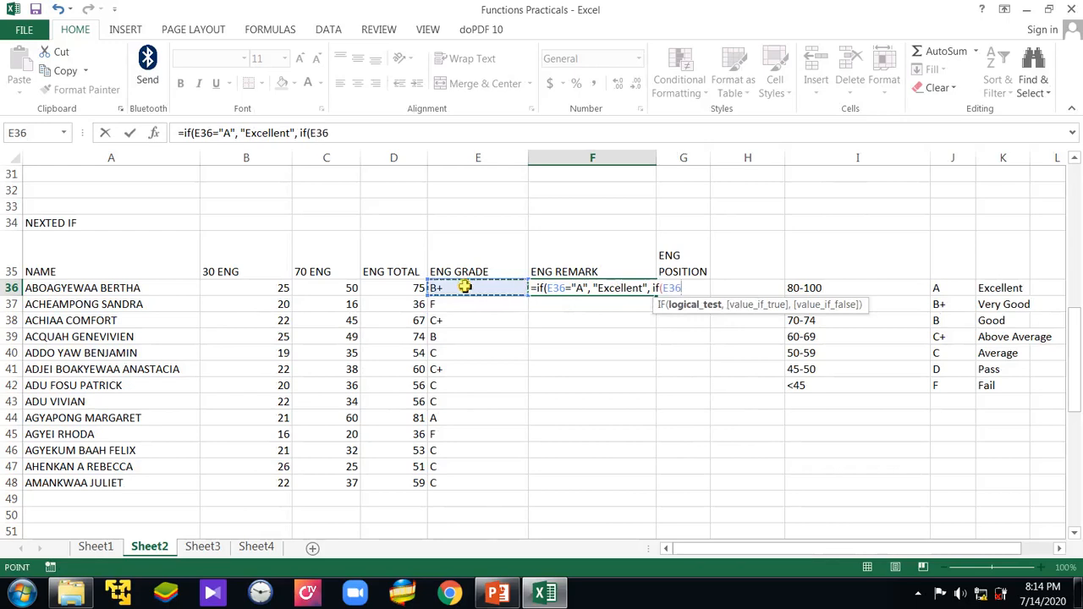
type("=")
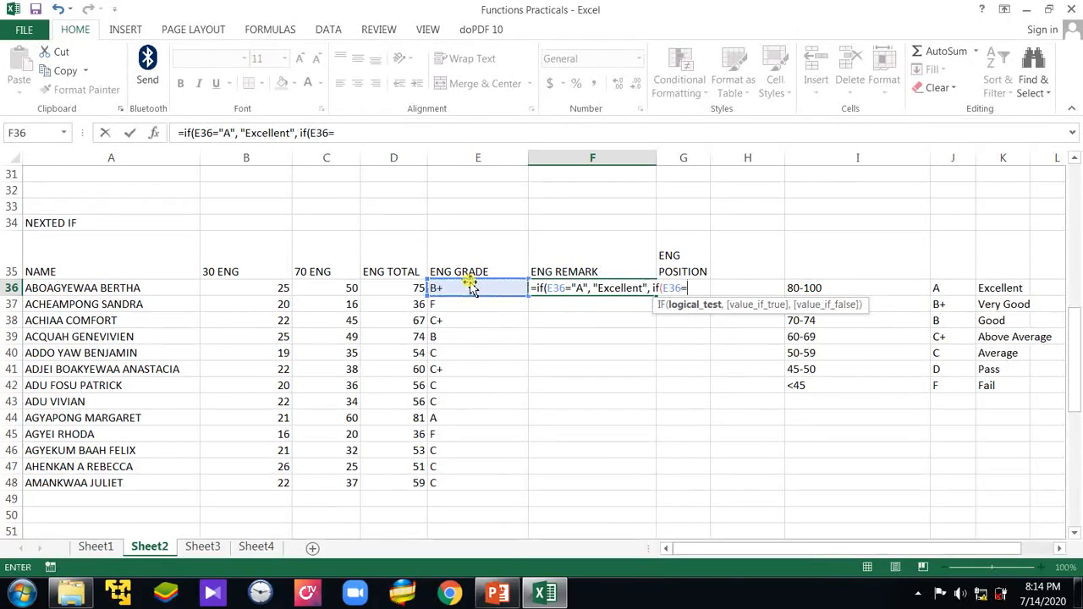
type("\"B+\",")
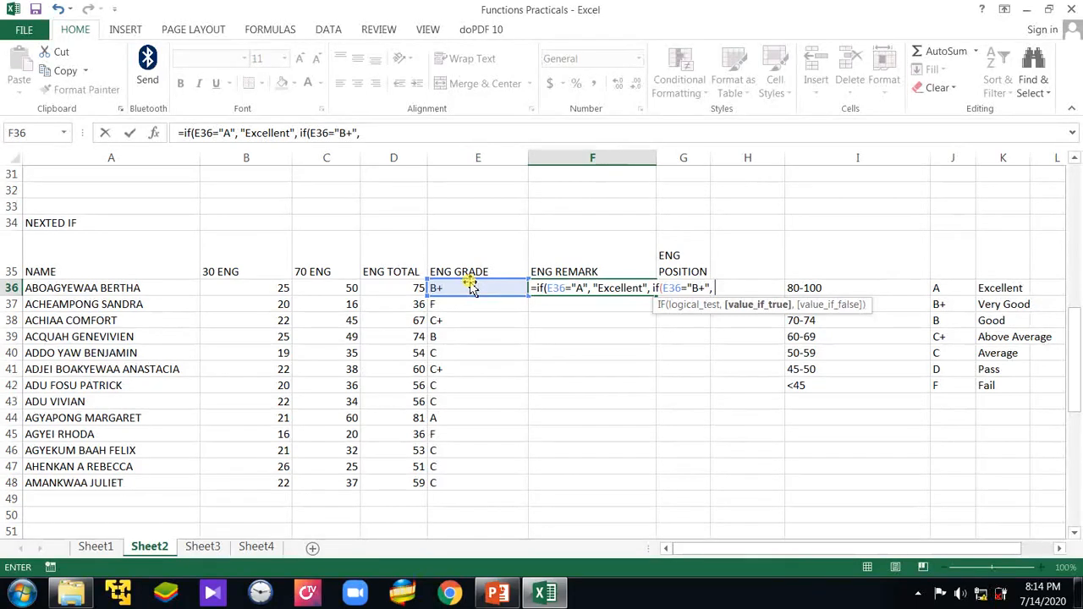
type(" \"Very Good")
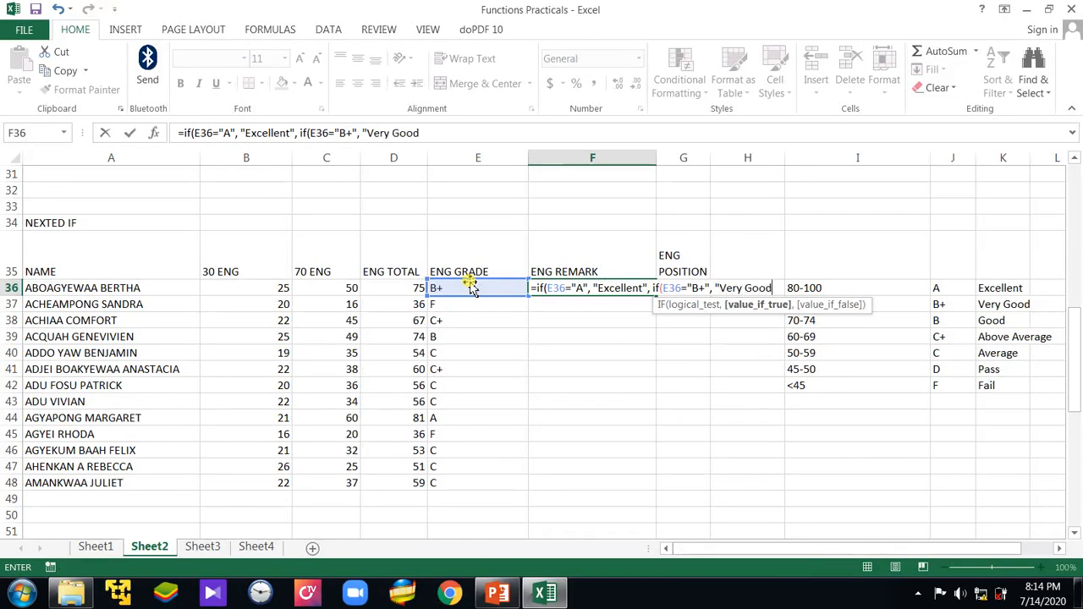
type("\",")
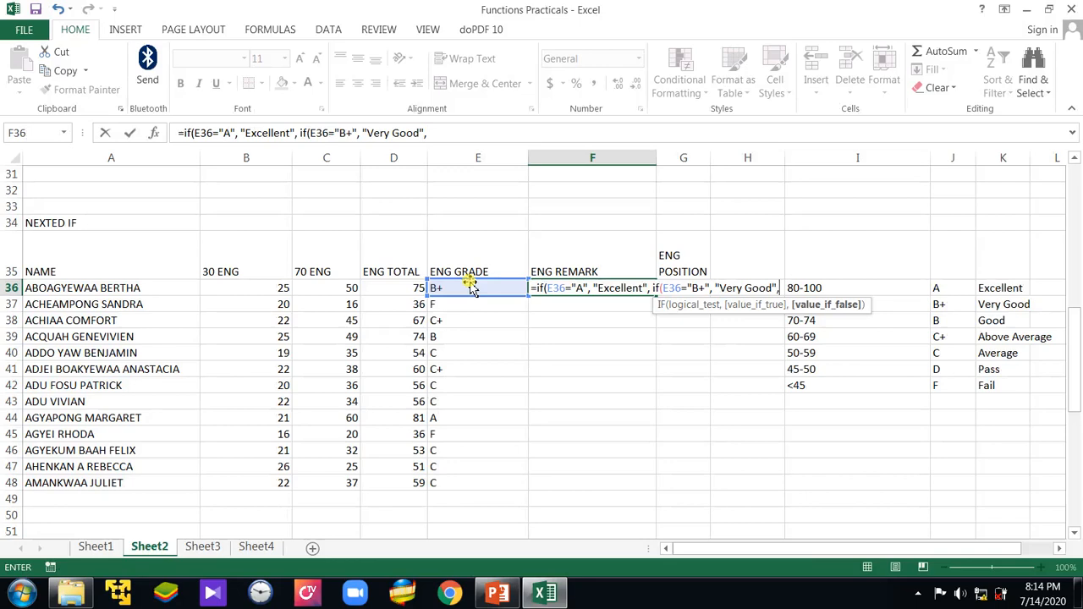
Step: Nest a further IF in the F36 formula that returns "Good" when E36 equals "B"
type(" if")
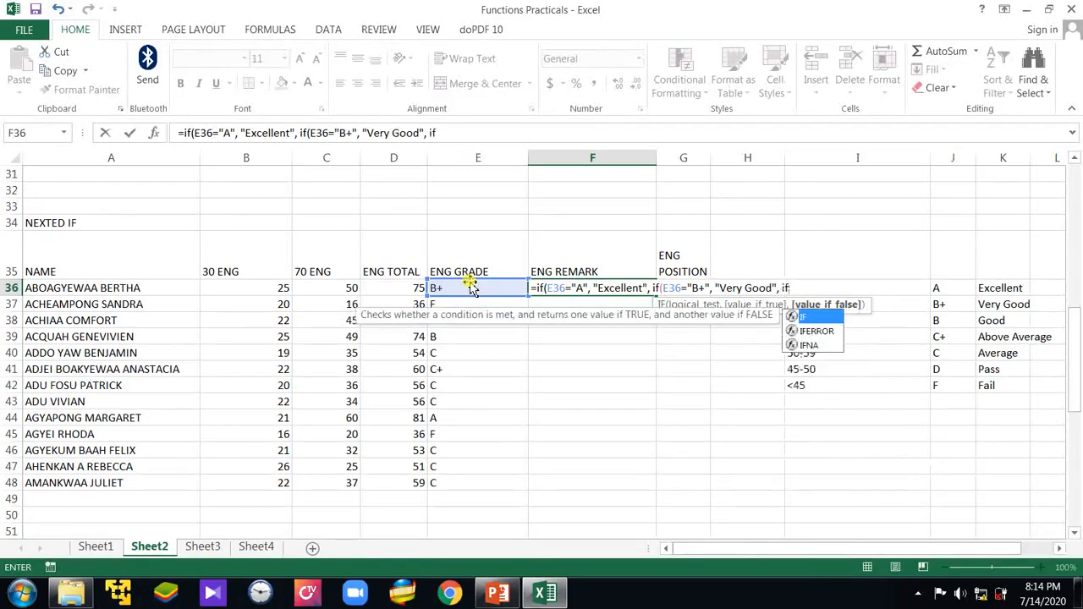
type("(")
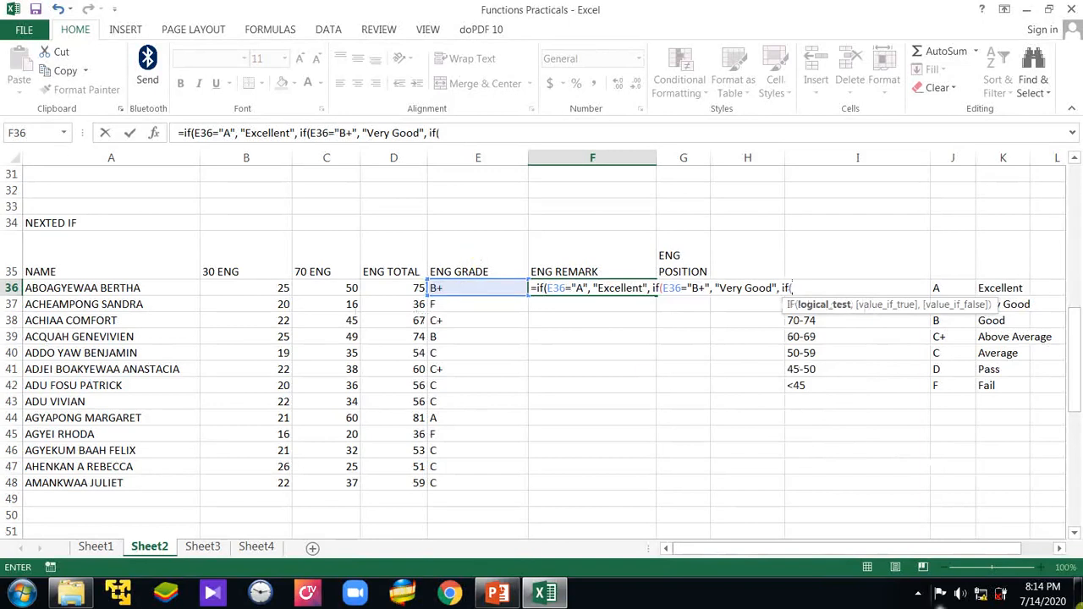
left_click(471, 288)
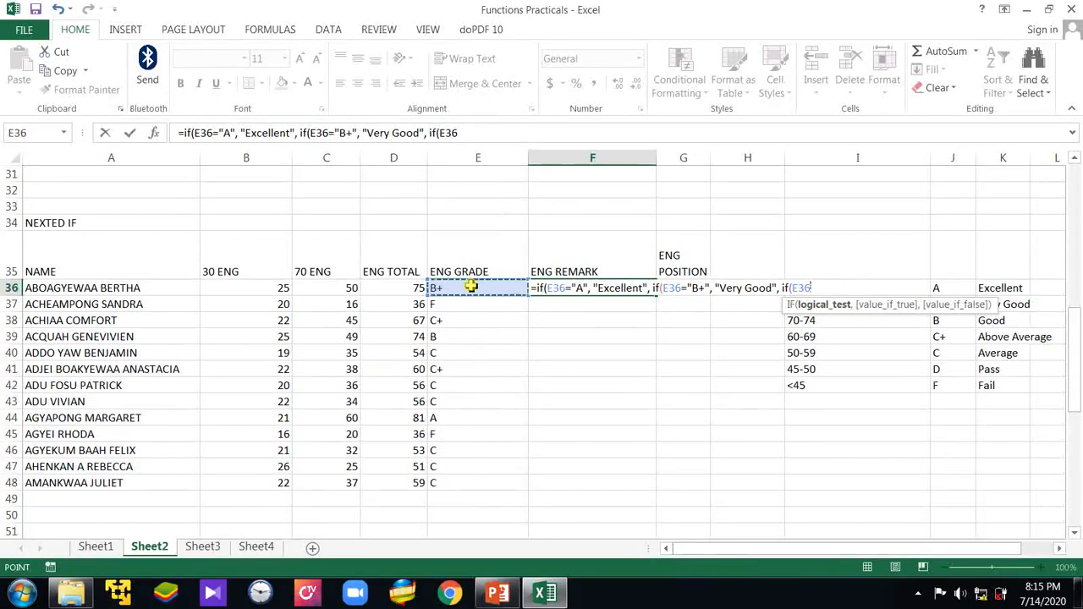
type("=")
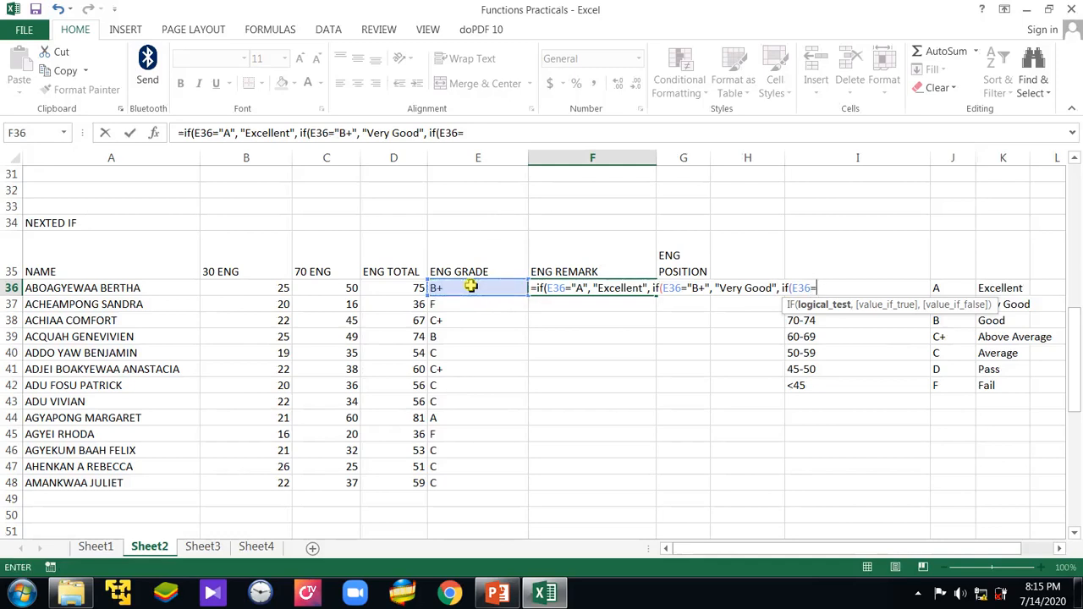
type("\"B\",")
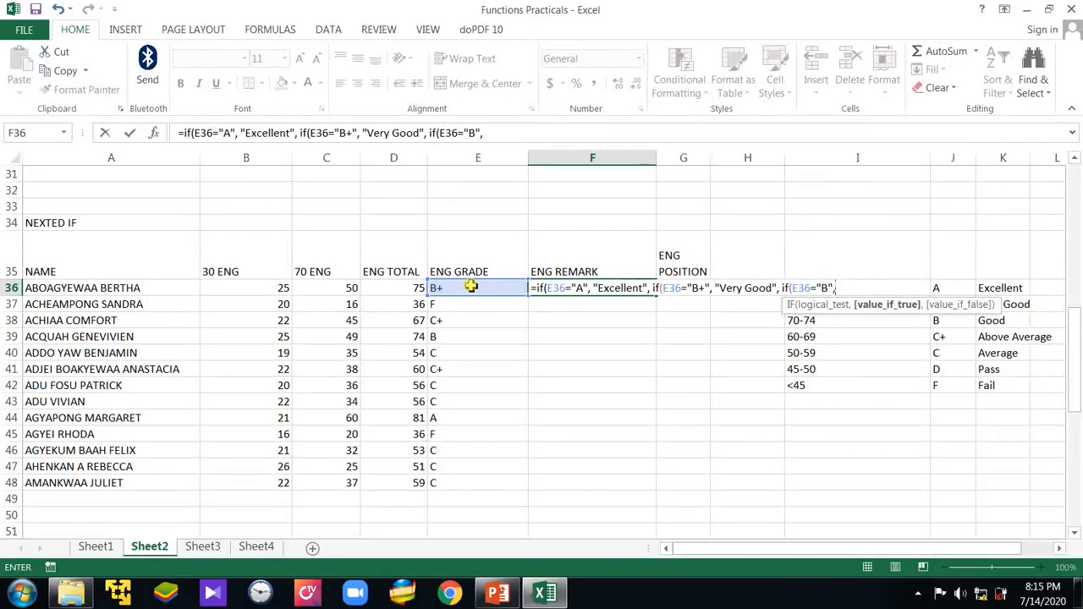
type(" \"Good\",")
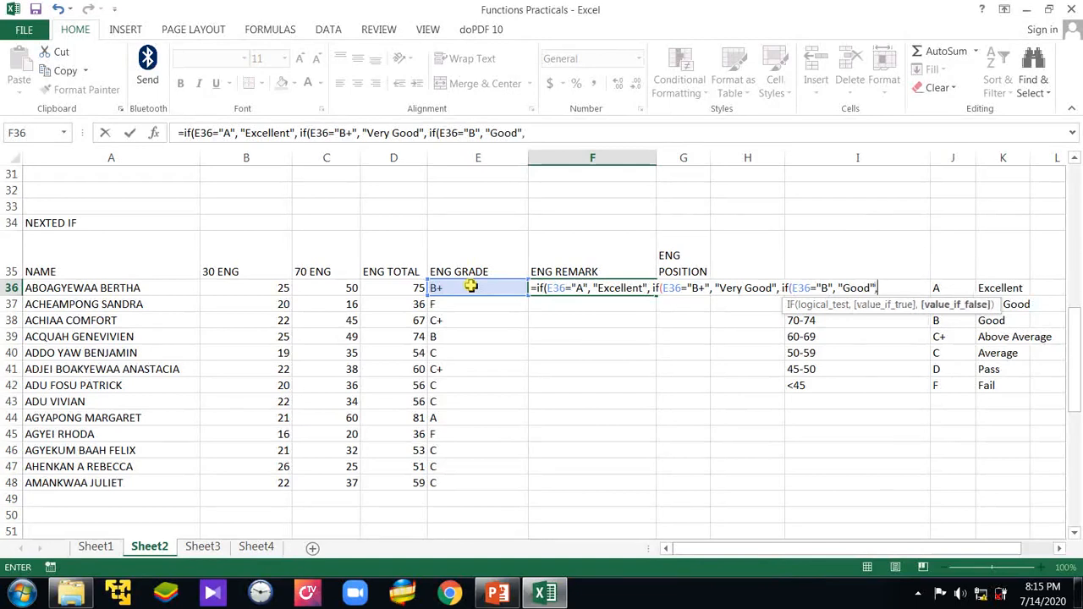
Step: Add another nested IF to the F36 formula that returns "Above Average" when E36 equals "C+"
type(" if")
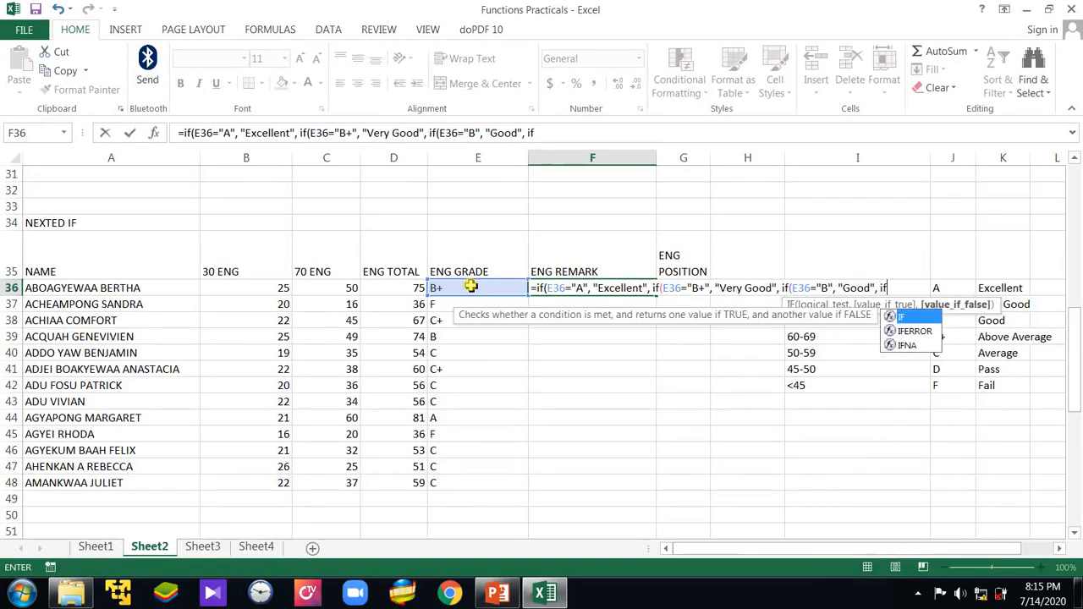
type("(")
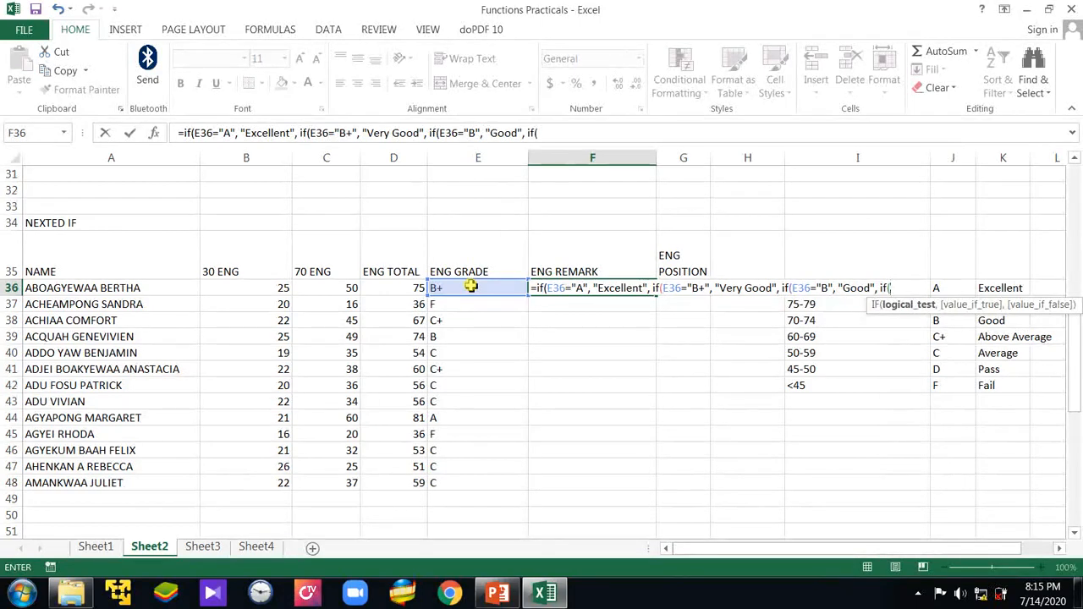
type("e35")
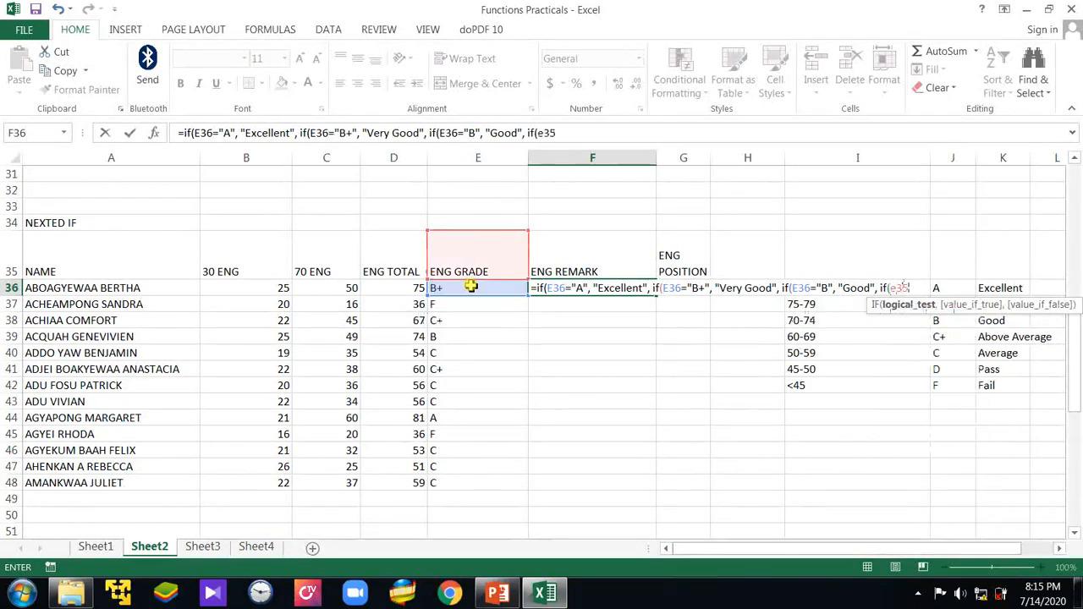
key("BackSpace")
type("6")
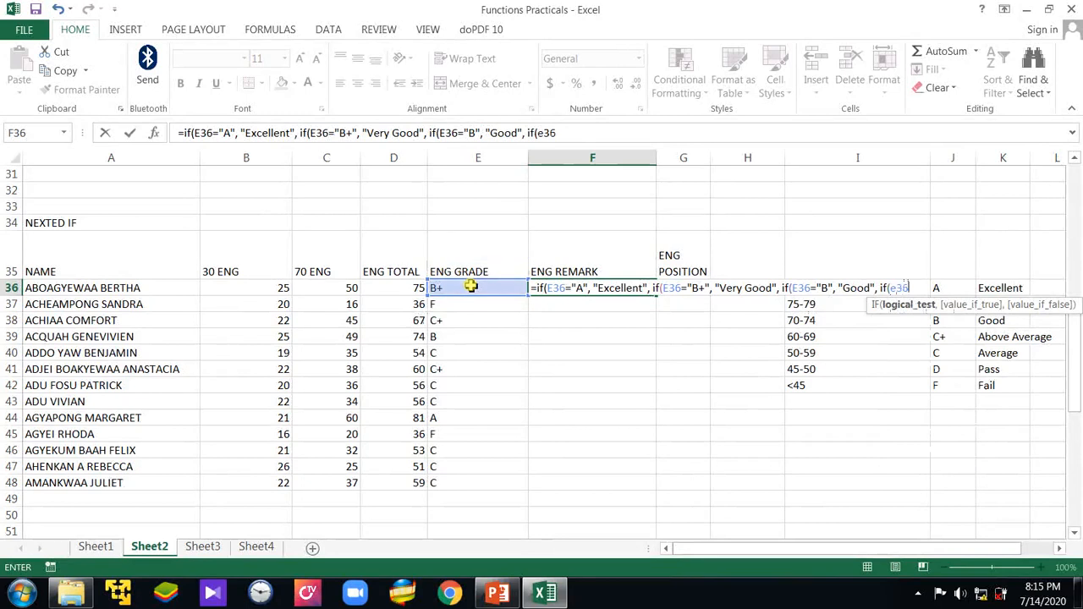
type("=\"C+\",")
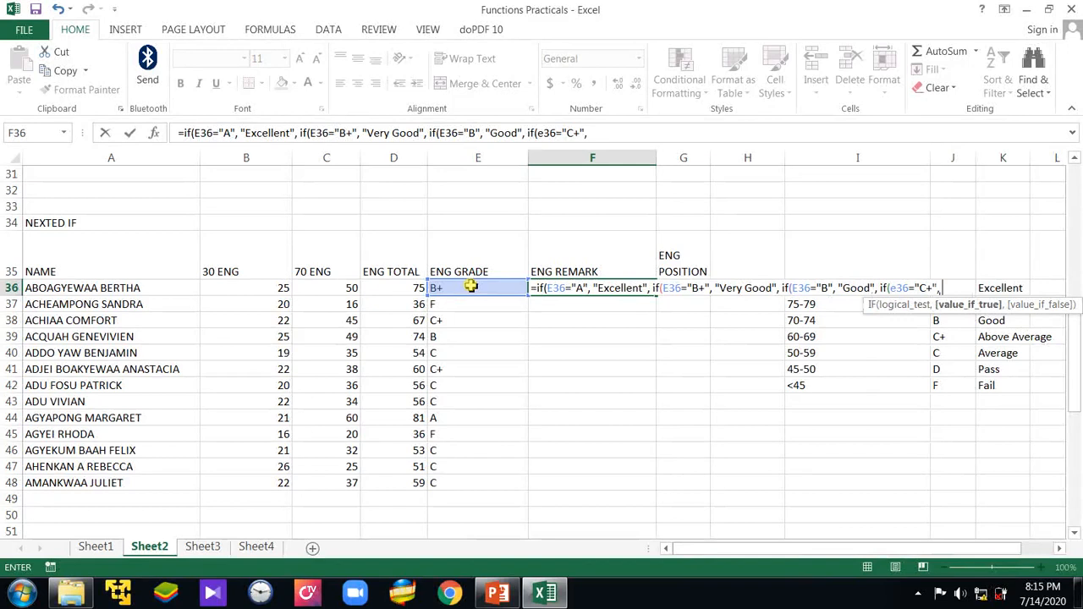
type(" \"Above")
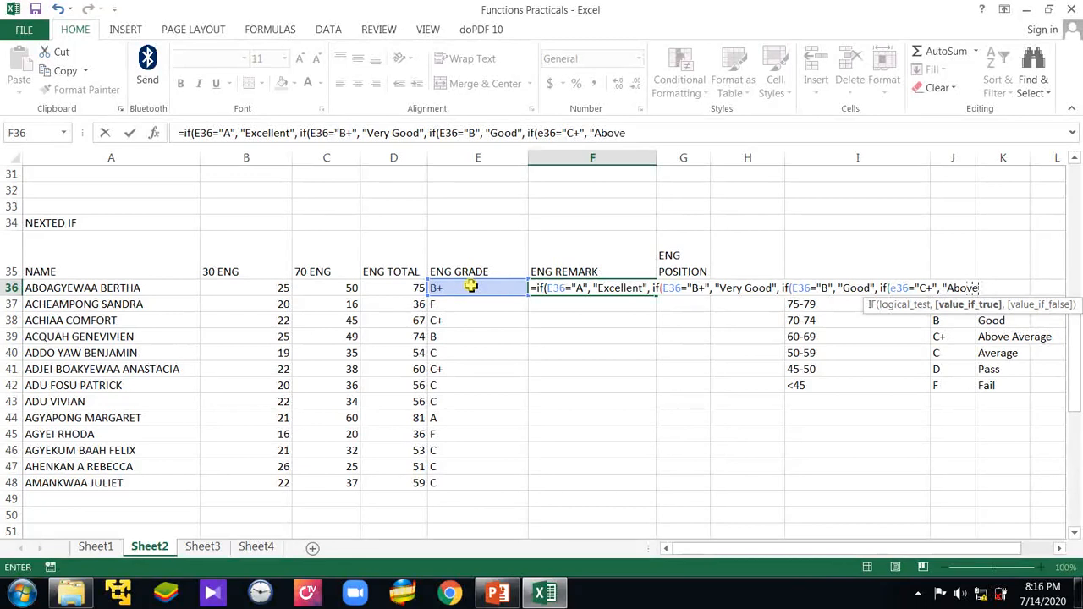
type(" Average")
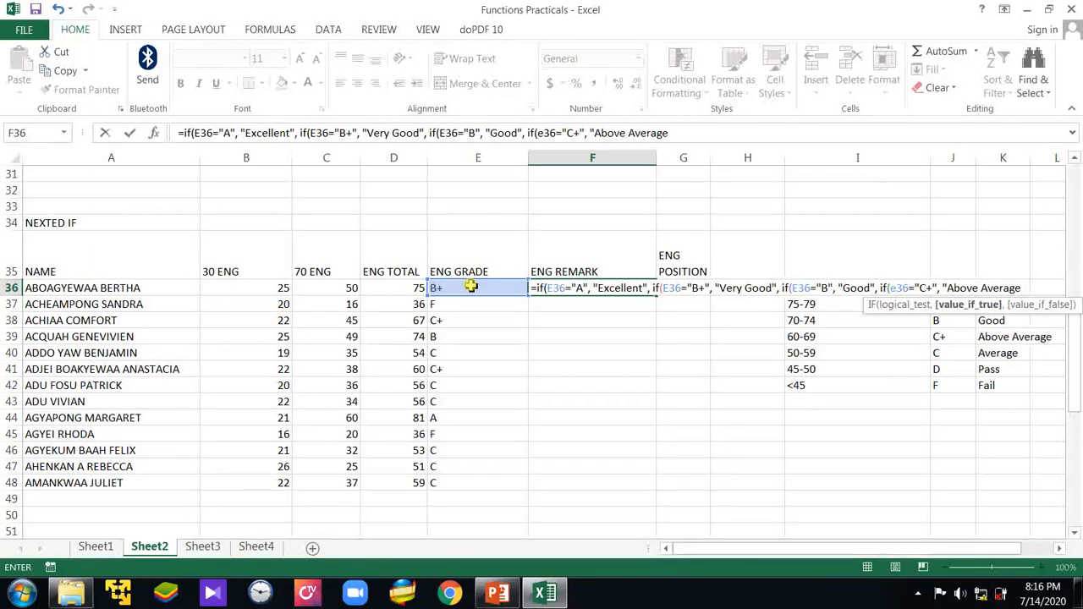
type("\"")
type(",")
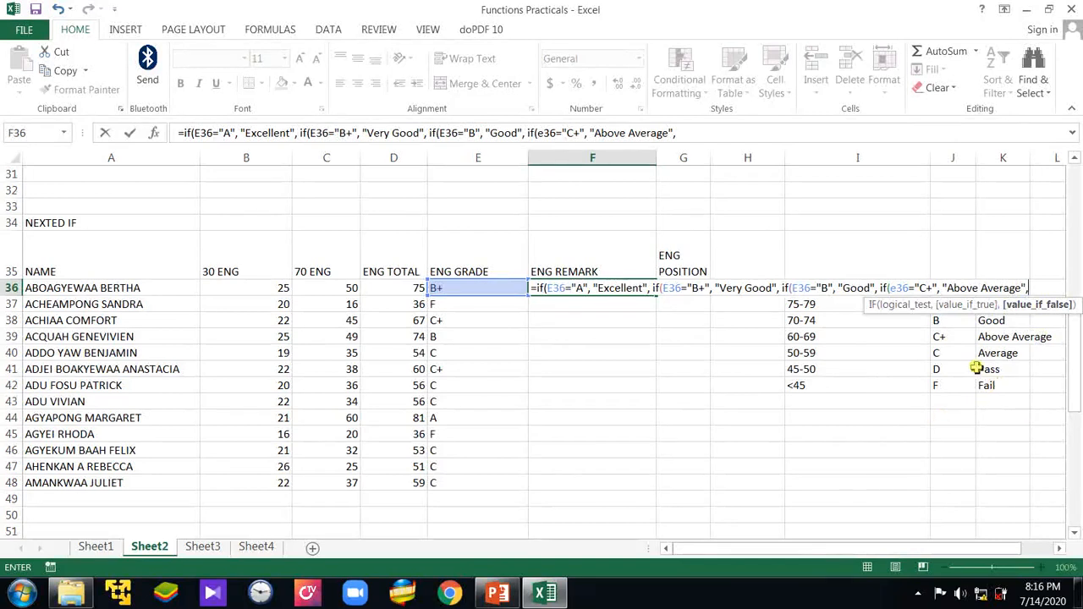
Step: Extend the F36 formula with a nested IF that returns "Average" when E36 equals "C"
type("if(")
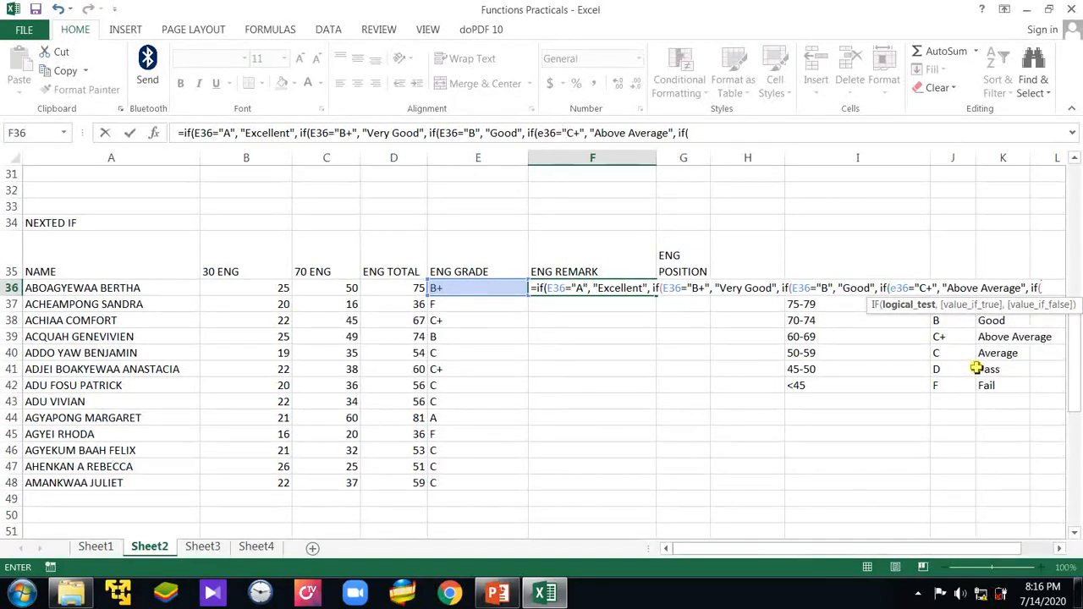
type("e3")
type("6=")
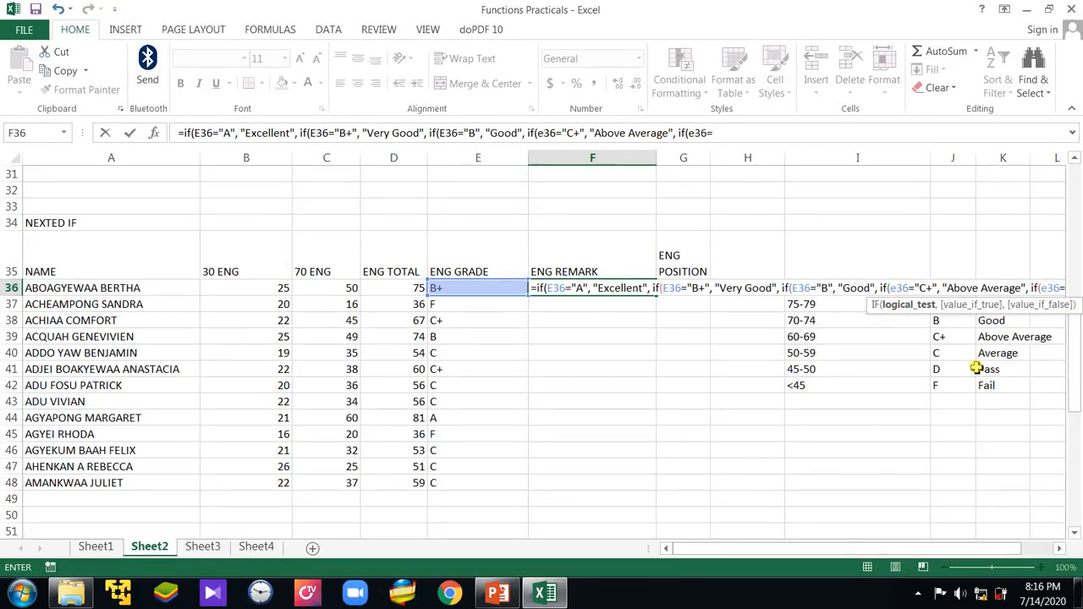
type("\"")
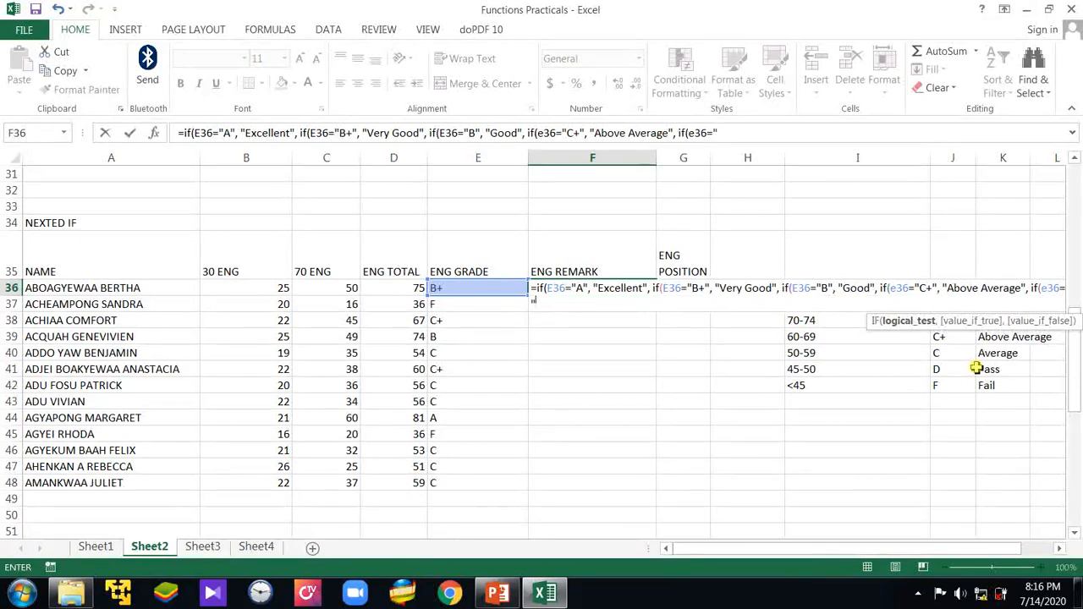
type("C\", \"")
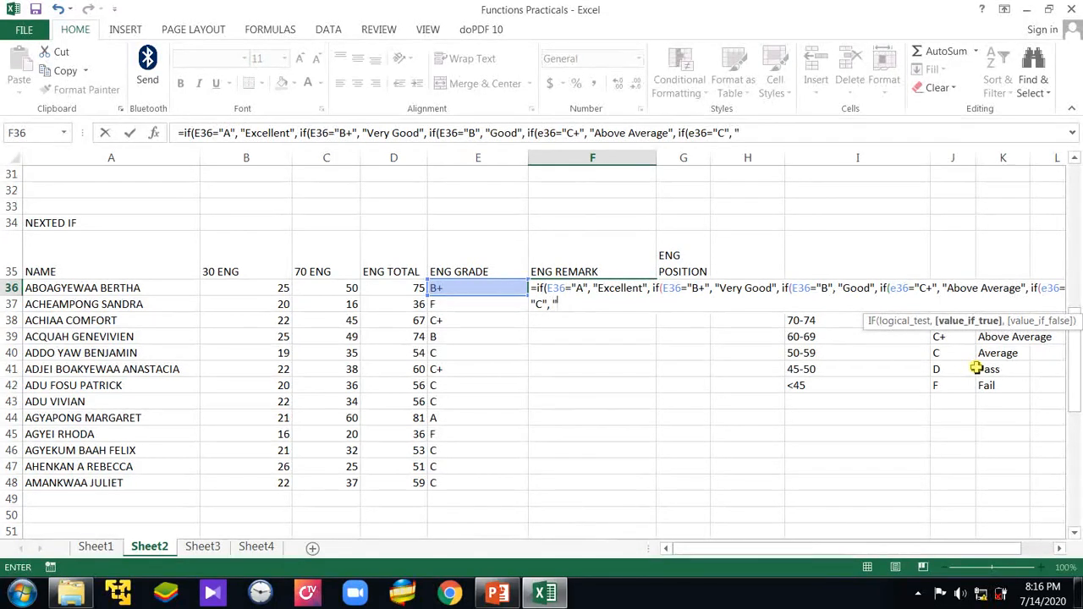
type("Average")
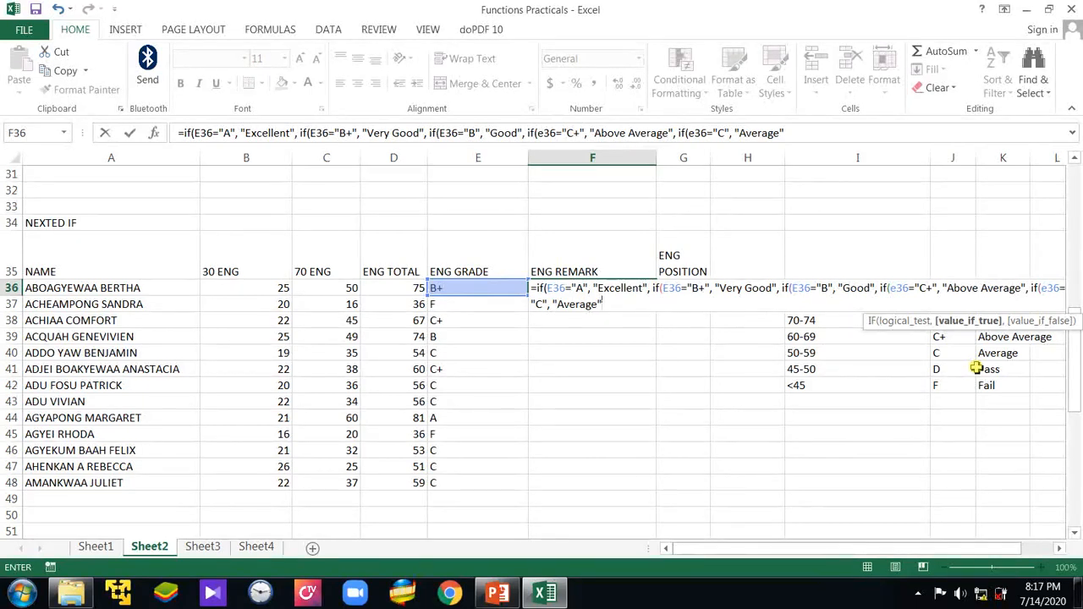
type(",")
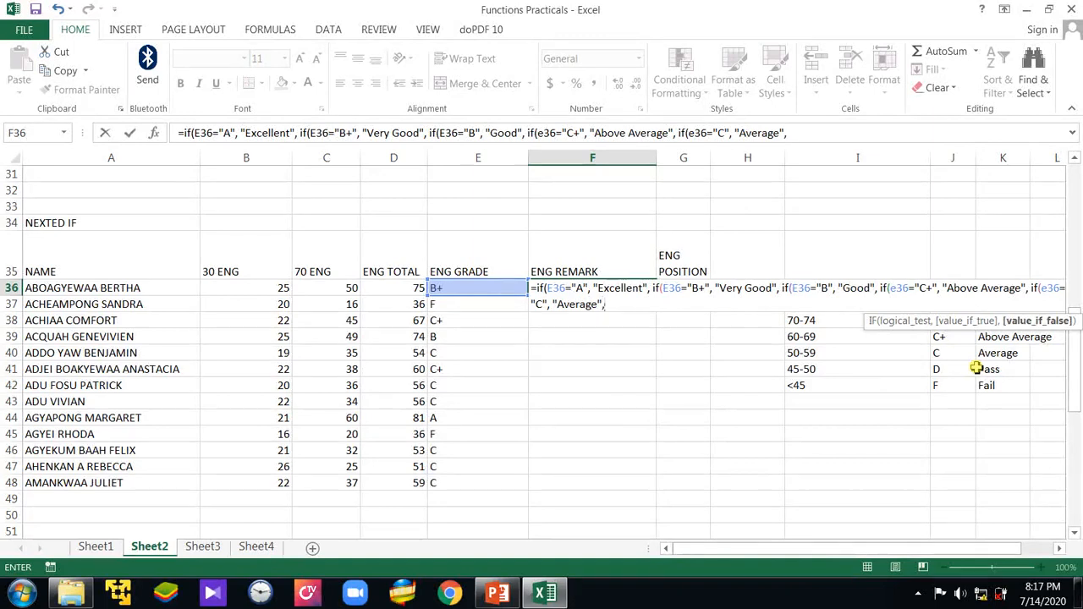
Step: Add the last nested IF to the F36 formula, returning "Pass" when E36 equals "D"
type(" if")
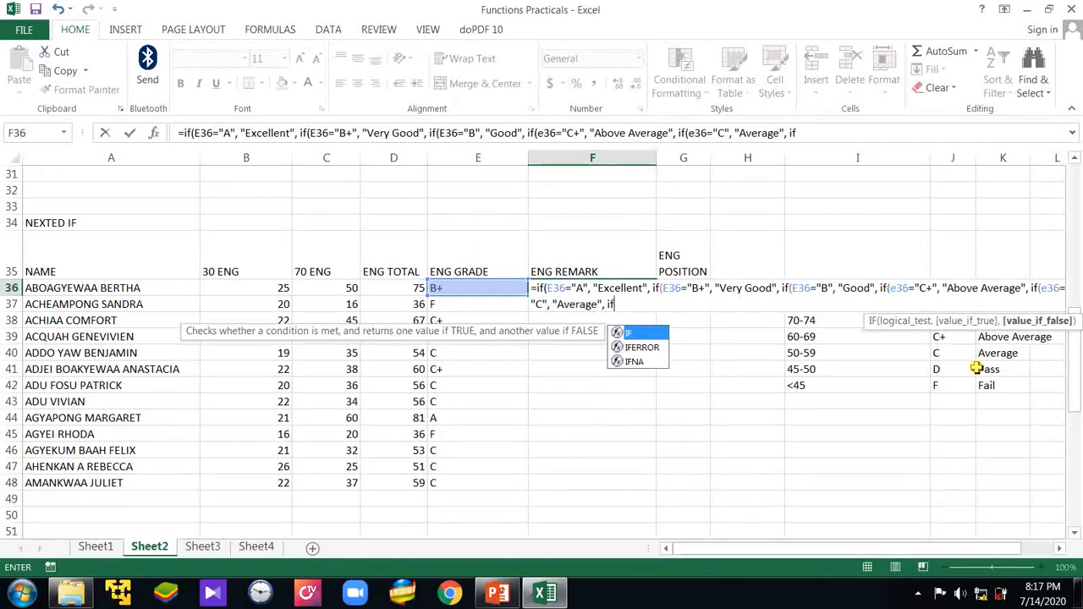
type("(e3")
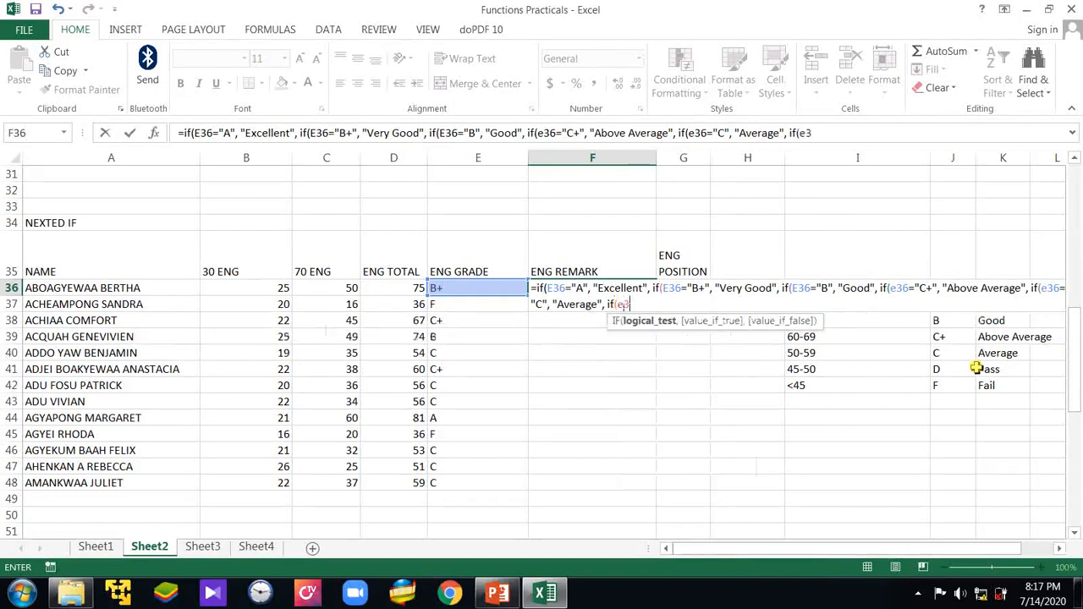
type("6=\"D\",")
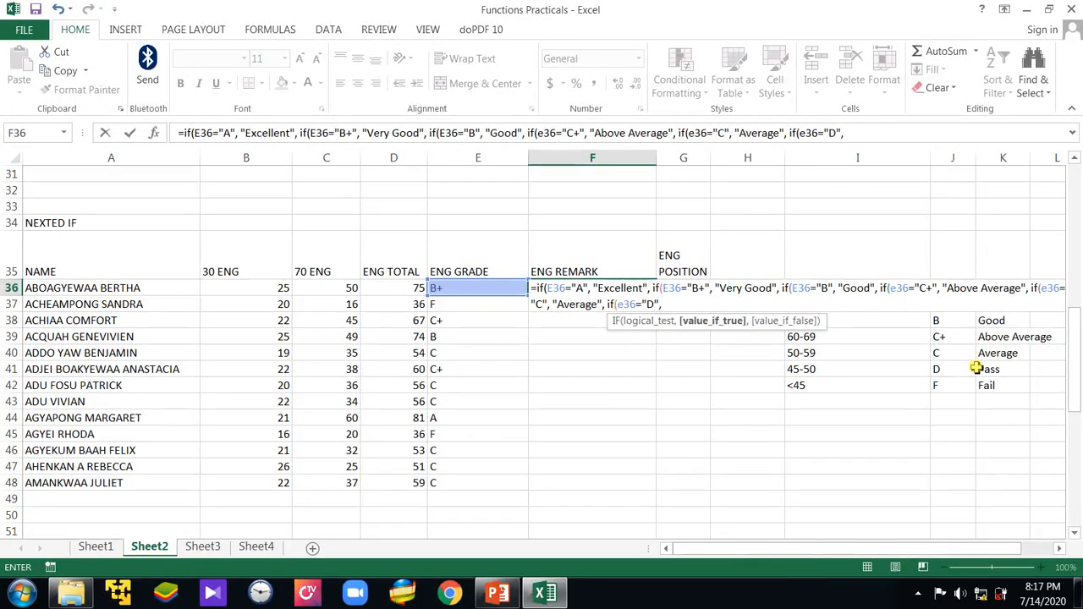
type(" \"Pass\"")
type(",")
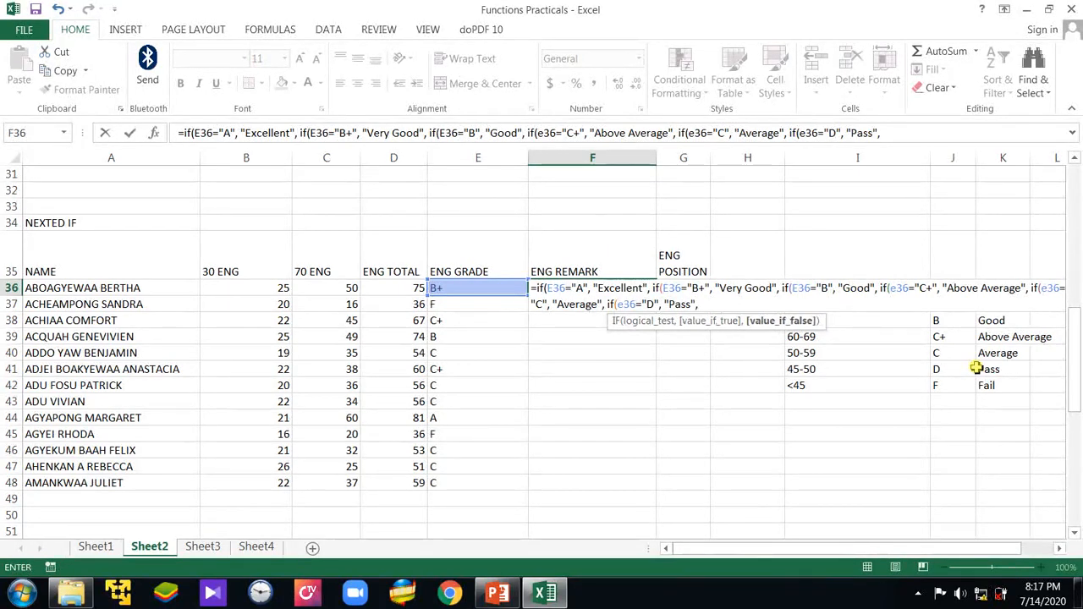
Step: Set "F" as the final value if false, close all six nested IFs and enter the formula in F36
type(" \"F\"")
type("))))")
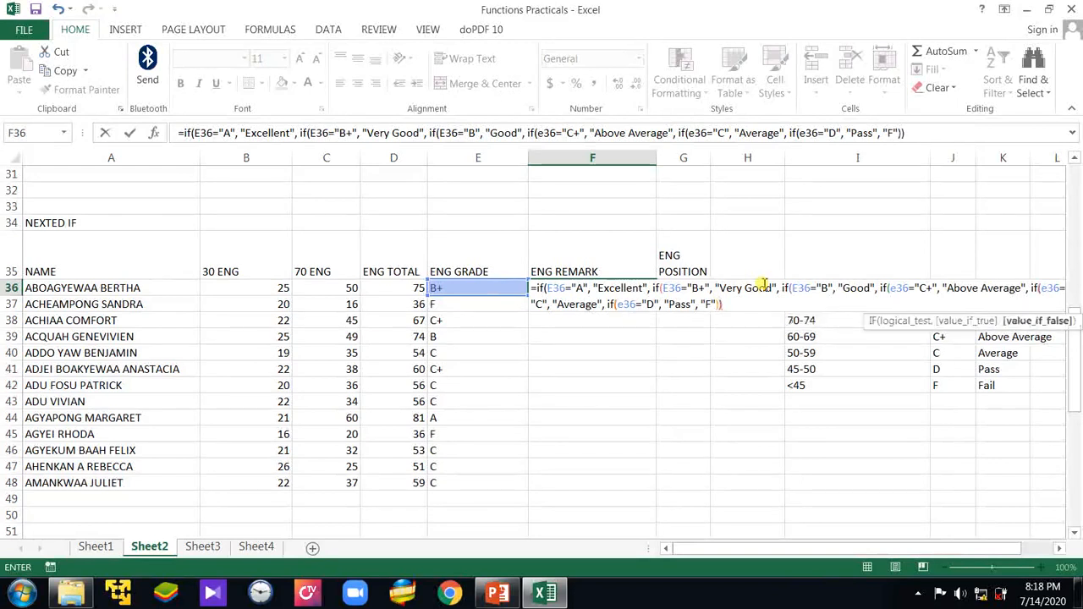
type(")")
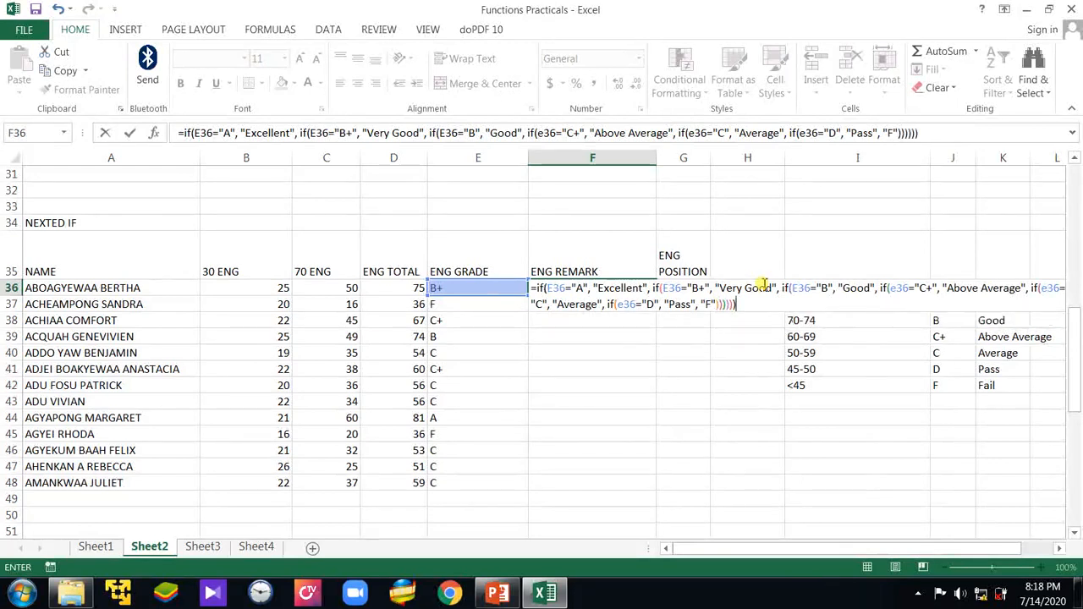
key("Return")
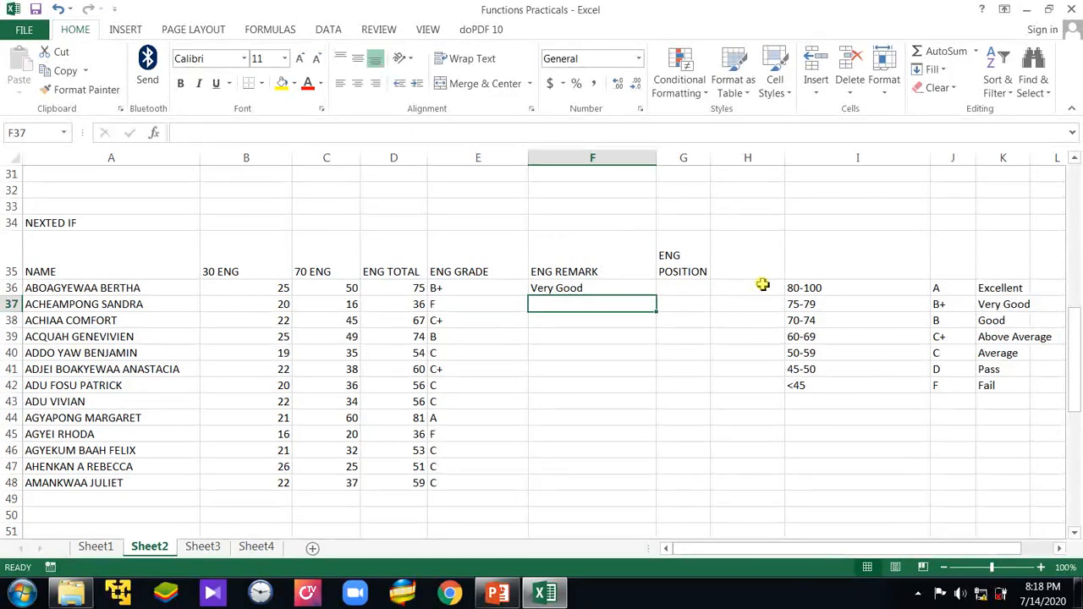
Step: Review the nested IF formula in F36 and fill it down through F48
left_click(564, 290)
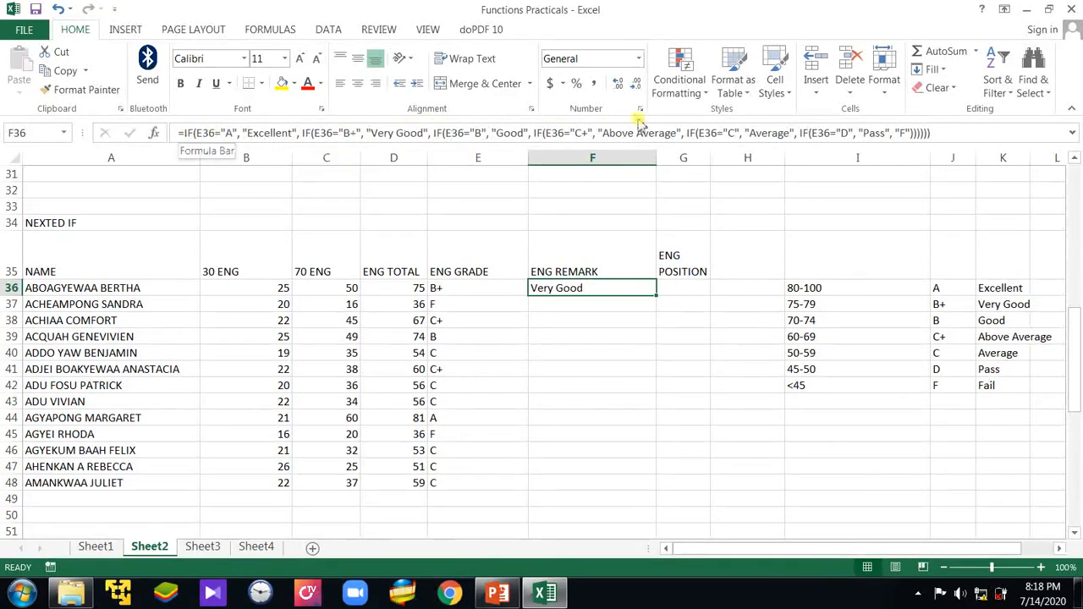
left_click(957, 133)
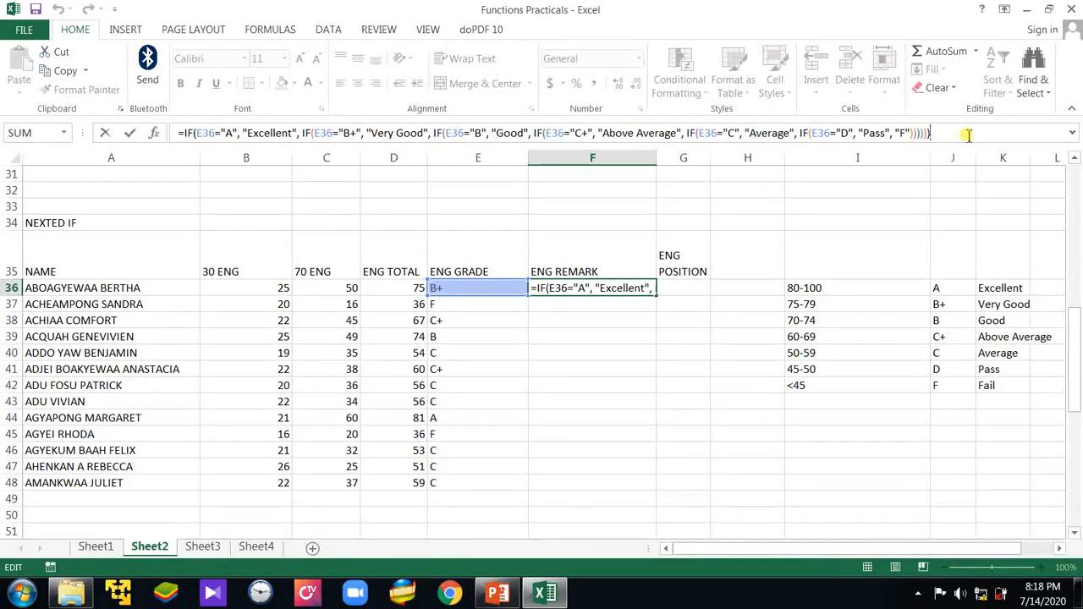
key("Return")
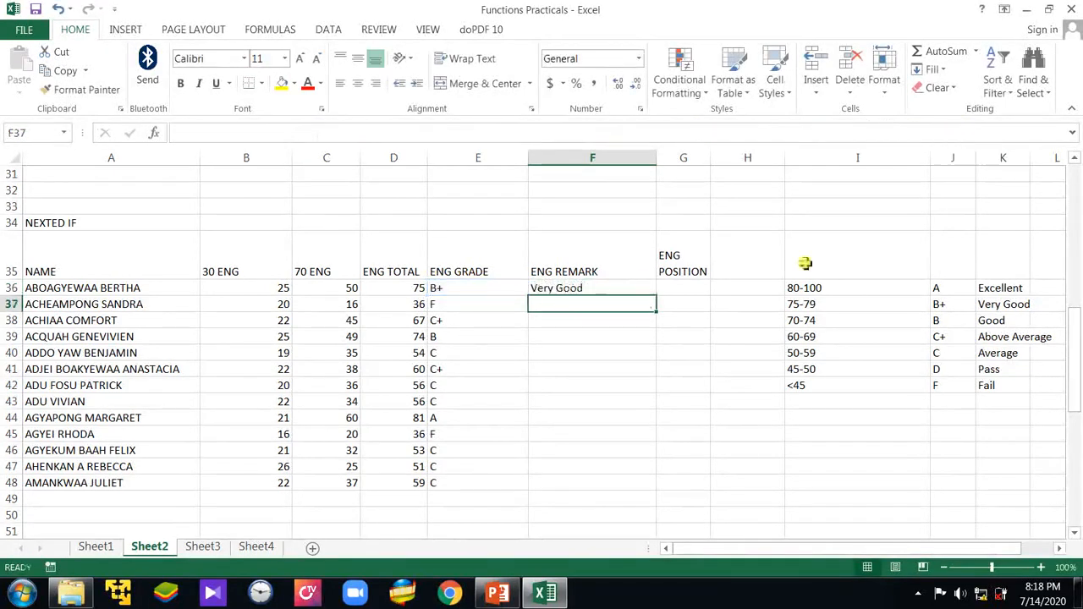
left_click(631, 291)
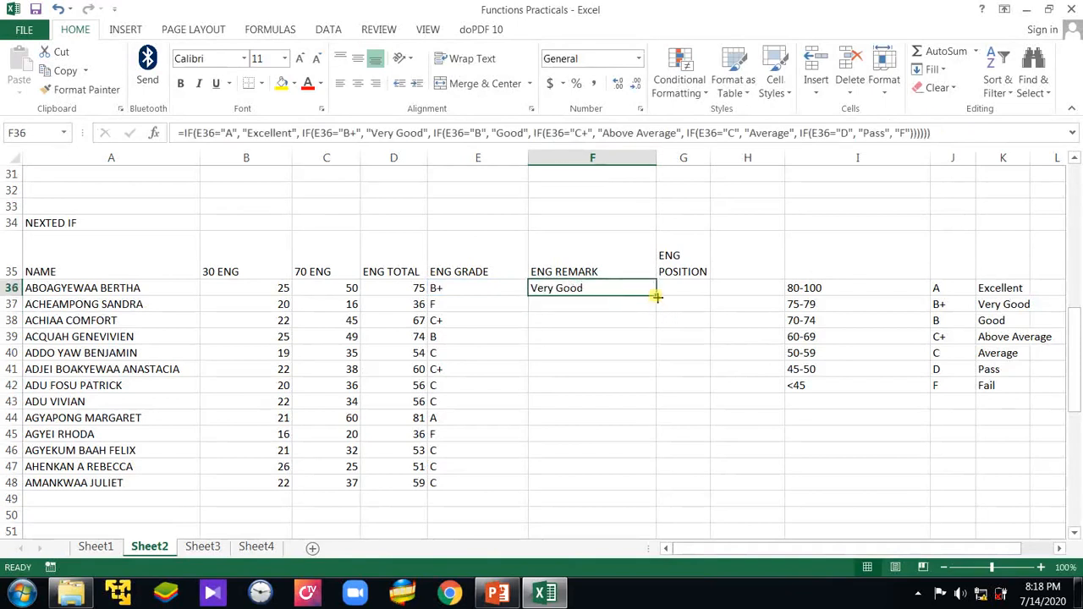
left_click_drag(657, 298, 668, 495)
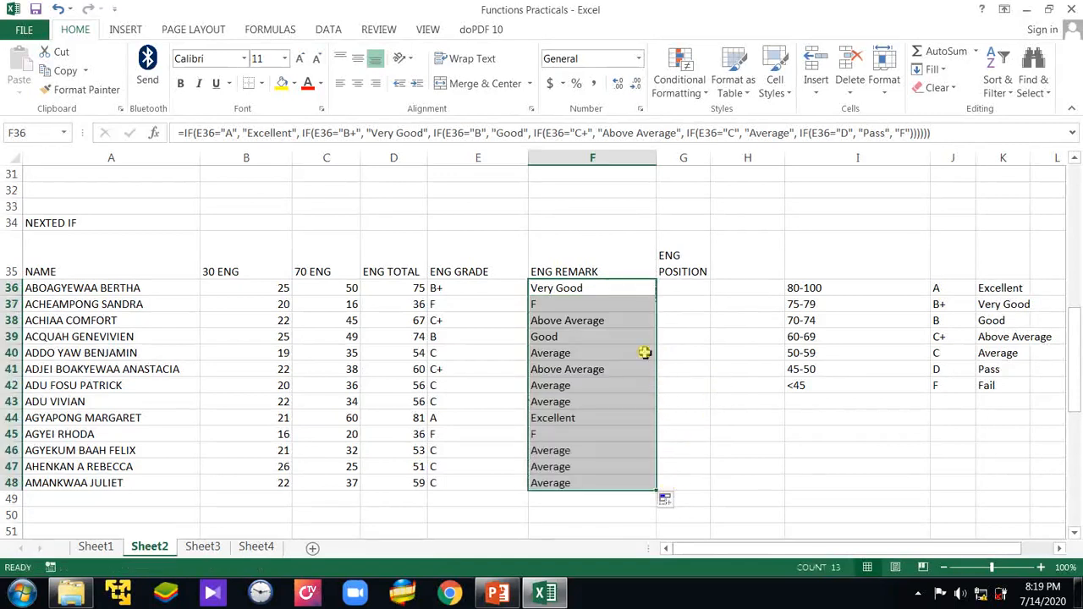
Step: Change the final value if false in the F36 remark formula to "Fail"
left_click(565, 303)
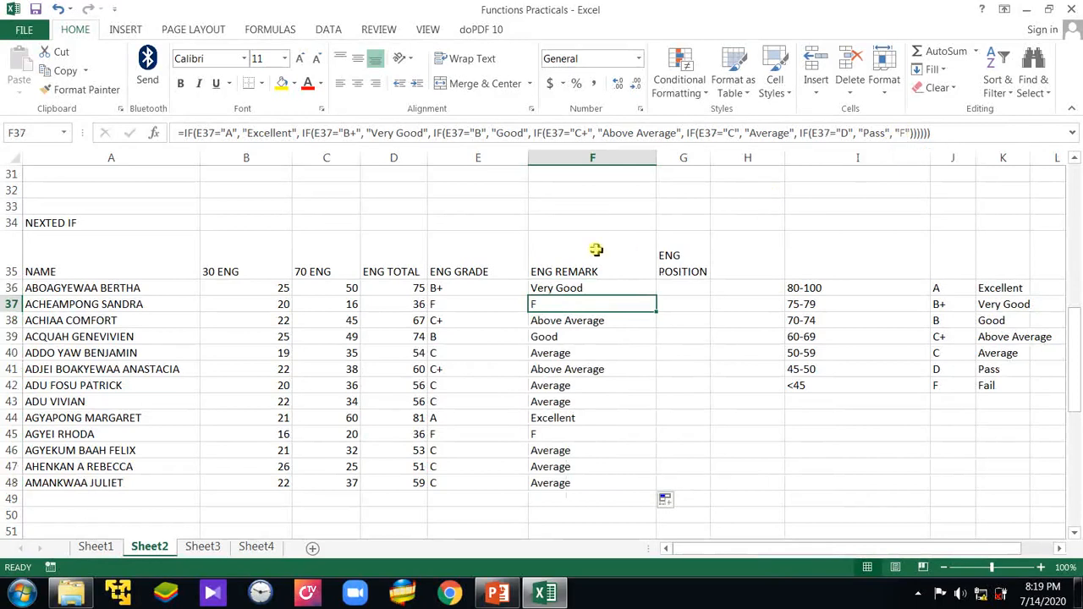
left_click(575, 288)
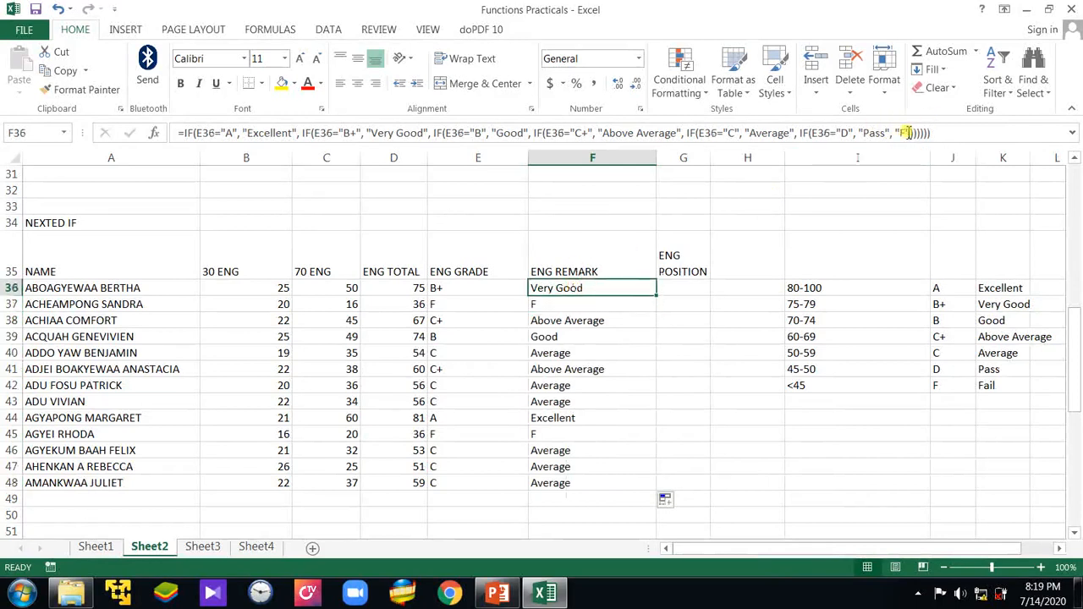
left_click(904, 133)
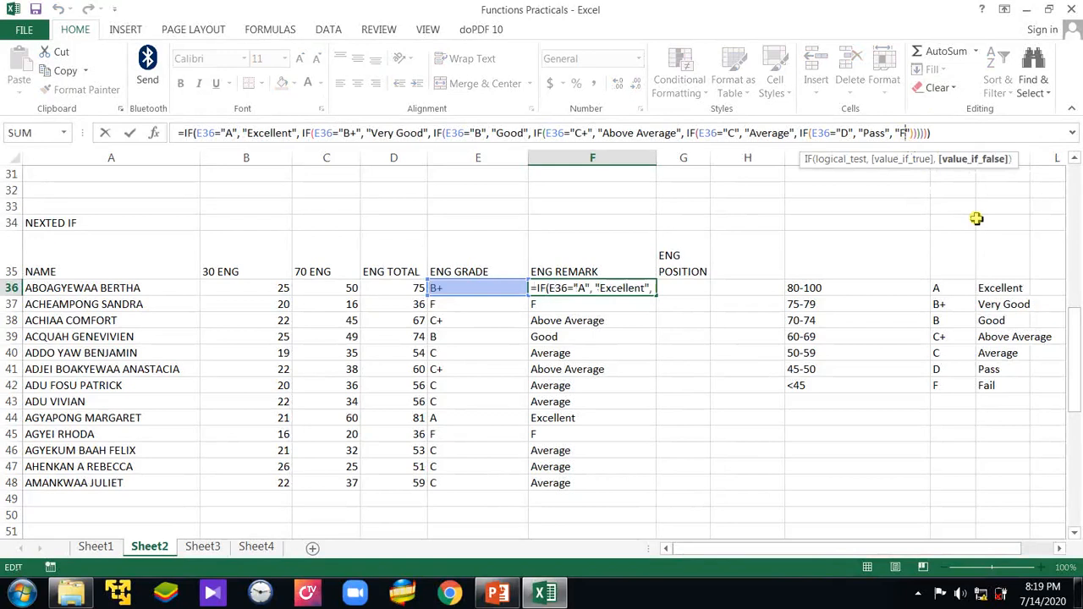
type("ail")
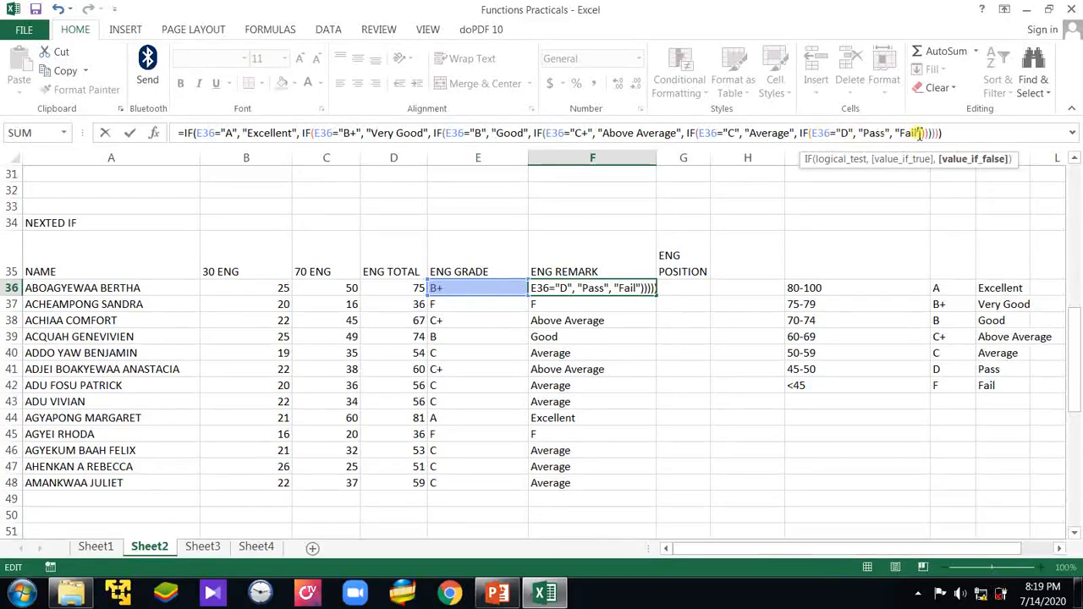
key("Return")
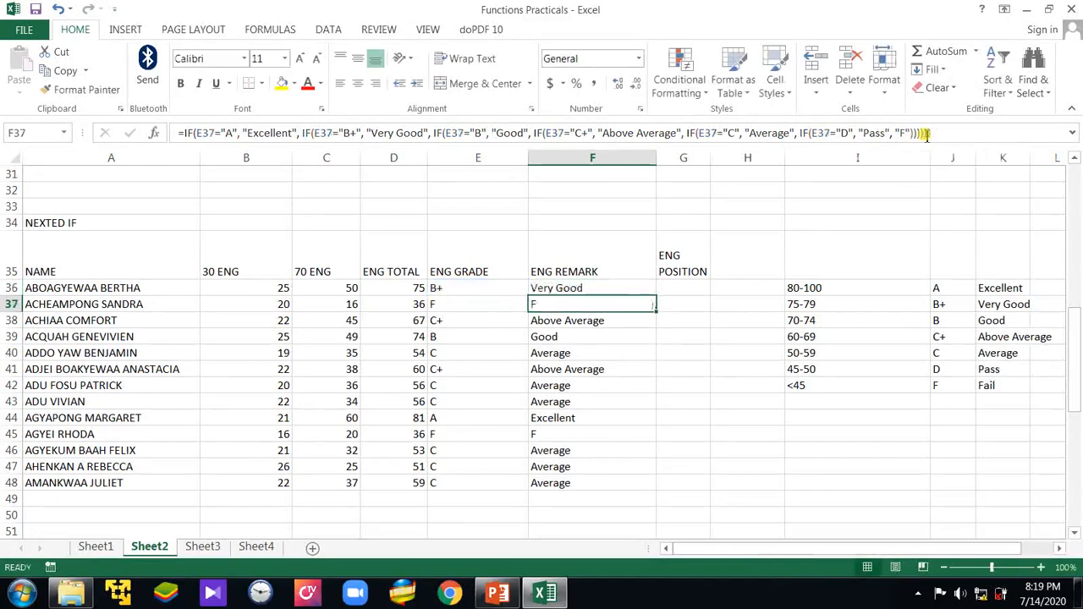
Step: Fill the corrected F36 remark formula down through F48 and check the copied formulas in F41 and F45
left_click(612, 289)
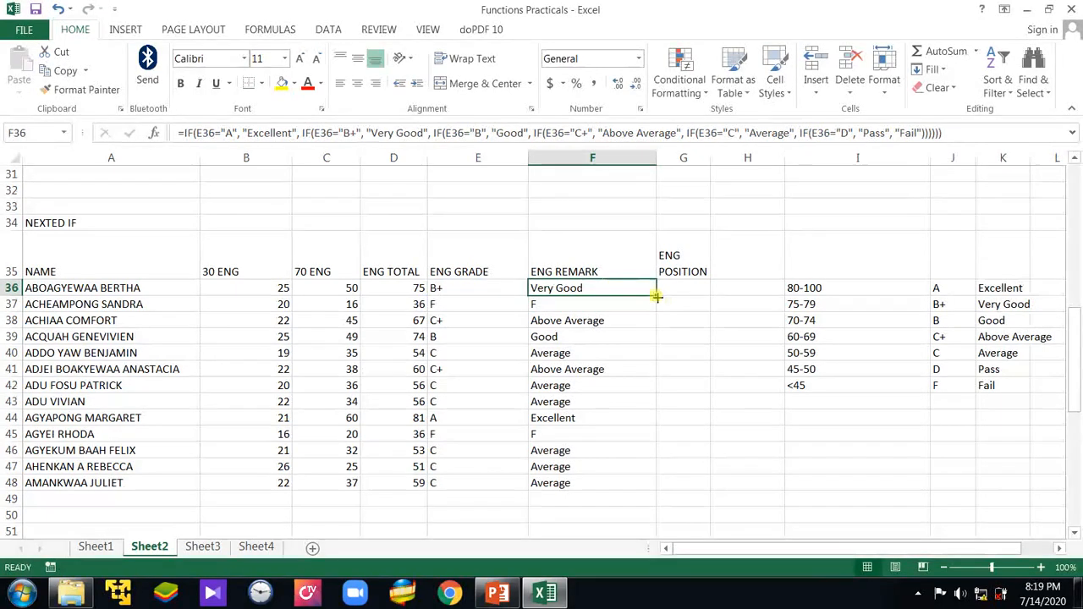
left_click_drag(653, 294, 645, 488)
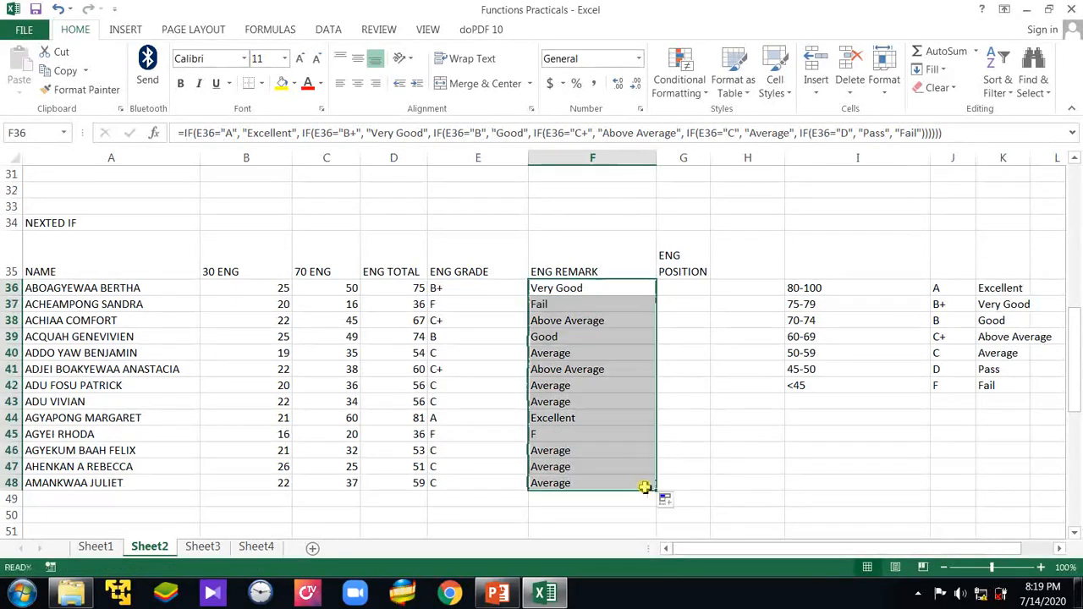
left_click(649, 370)
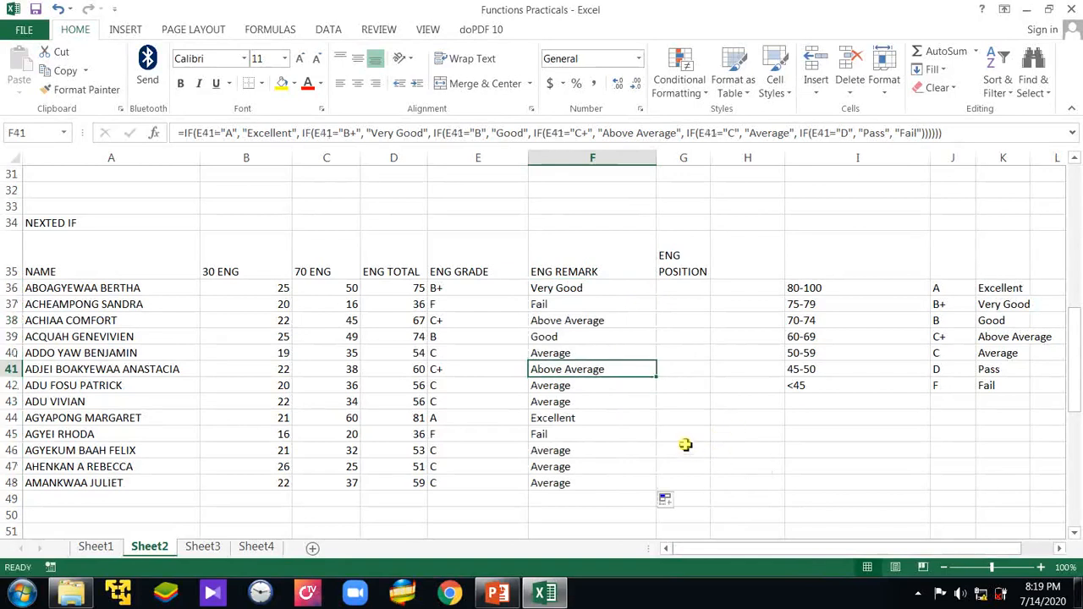
left_click(641, 436)
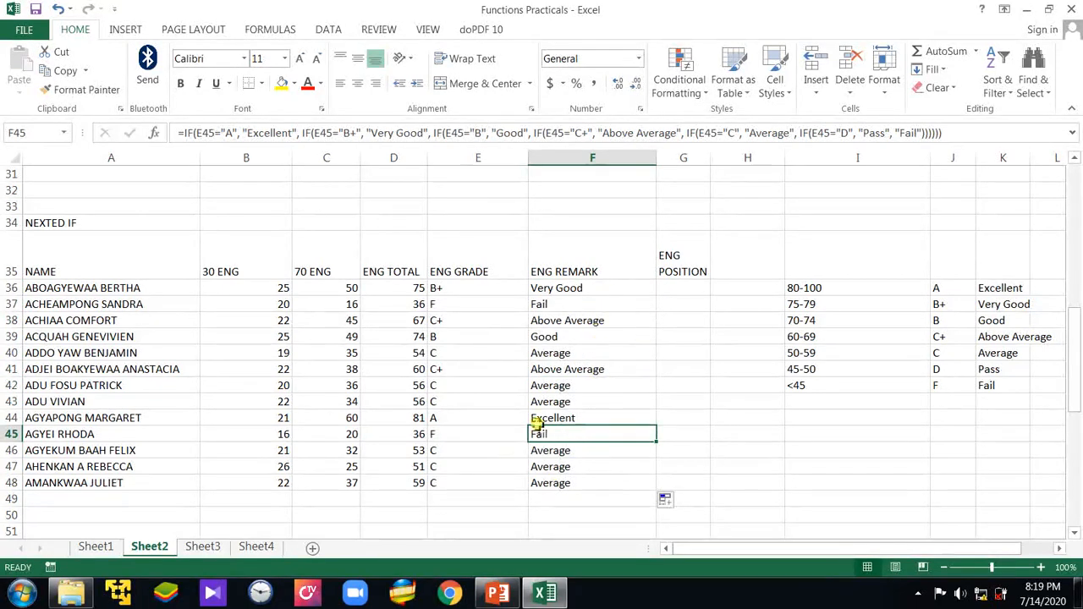
left_click(681, 452)
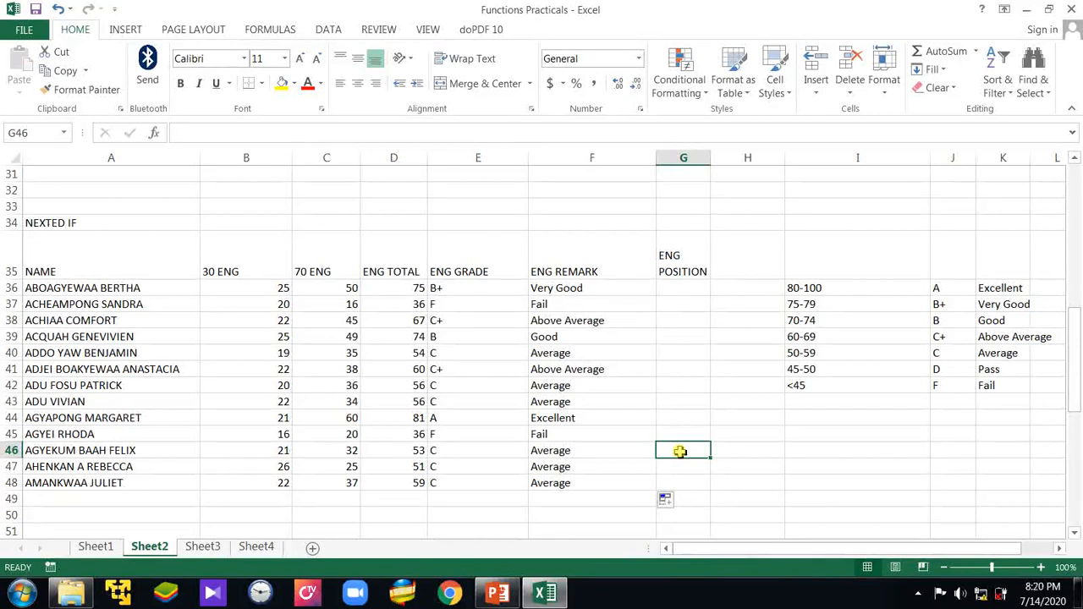
Step: Enter a RANK formula in G36 that ranks D36 within D36:D48 in descending order, using 0 as the order
left_click(677, 292)
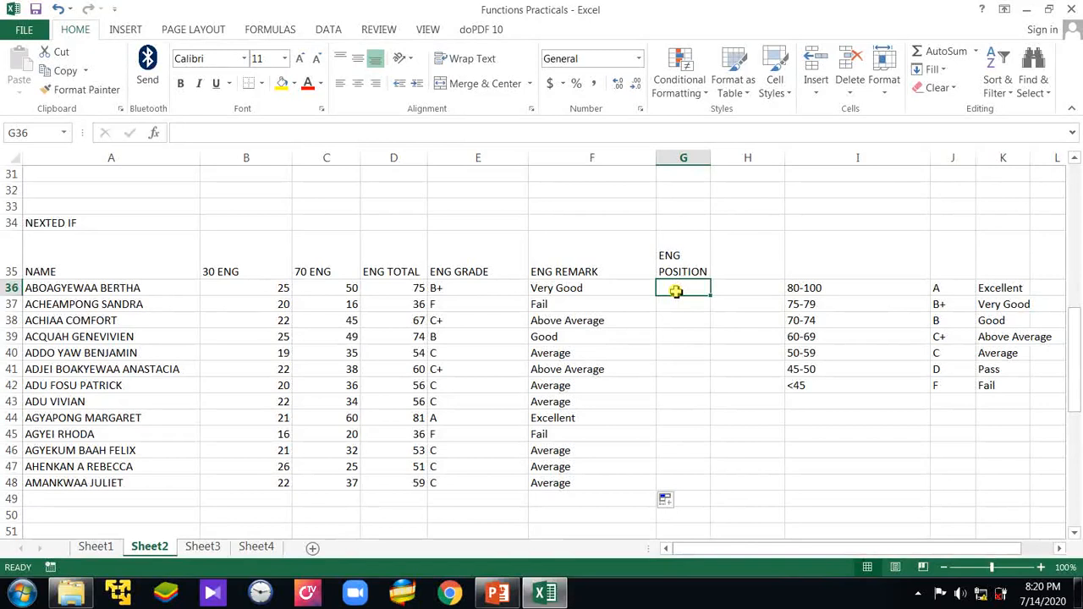
type("=")
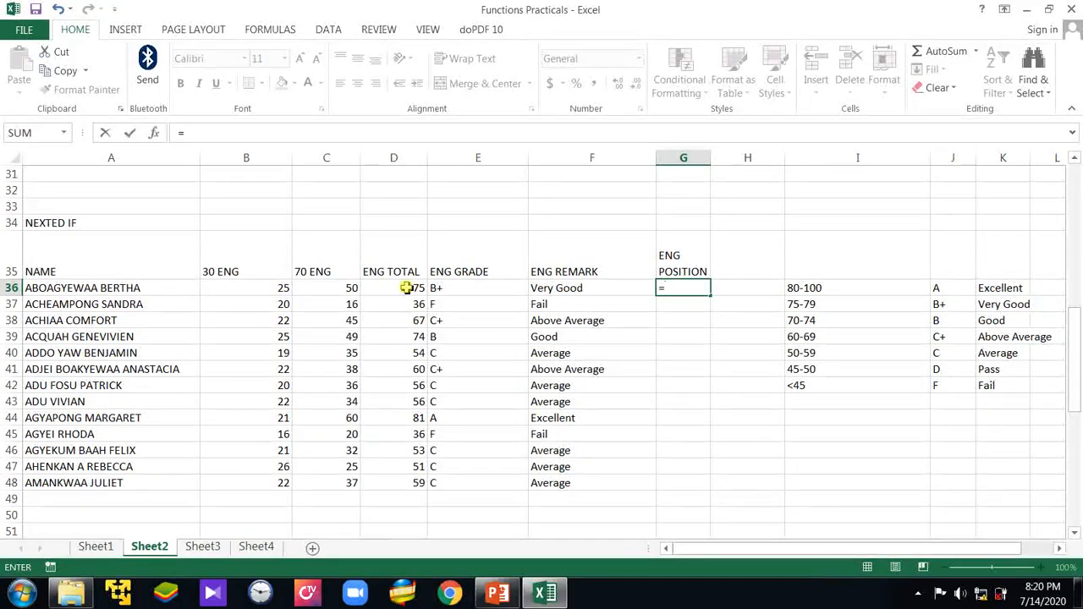
type("ra")
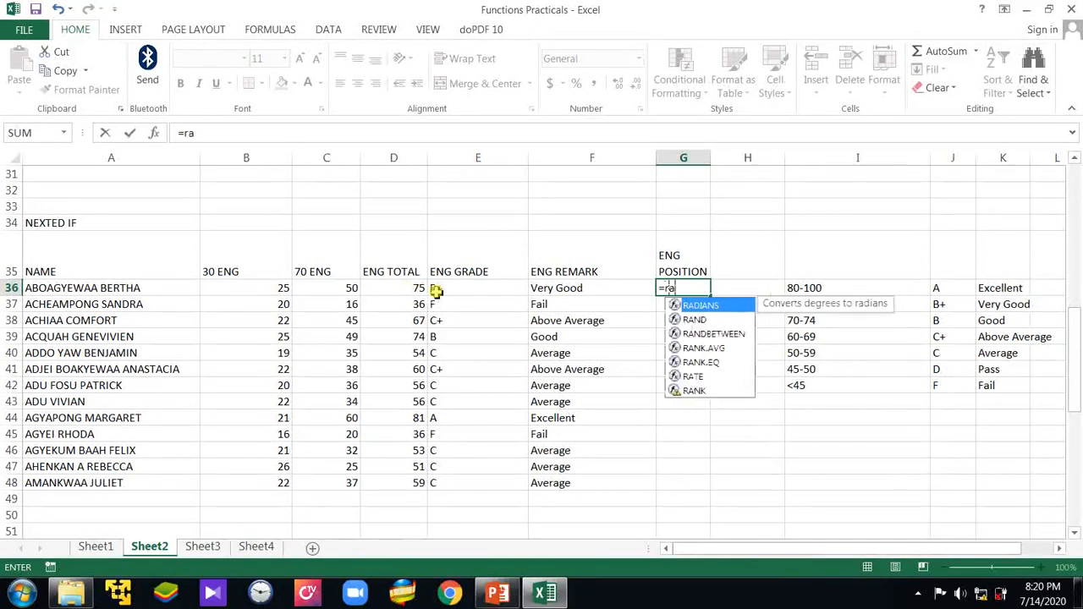
type("nk(")
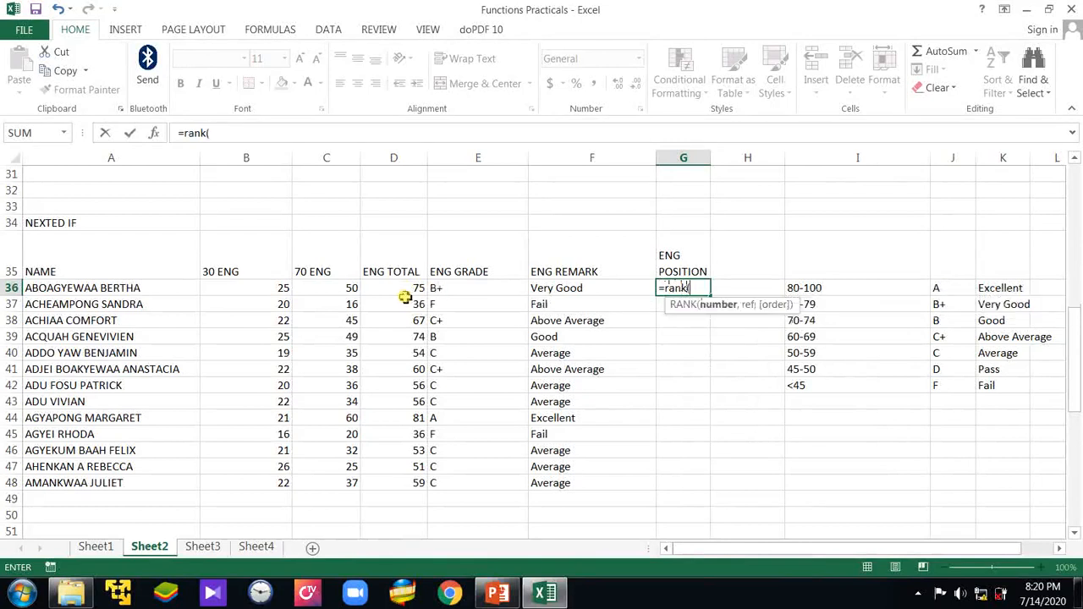
left_click(409, 288)
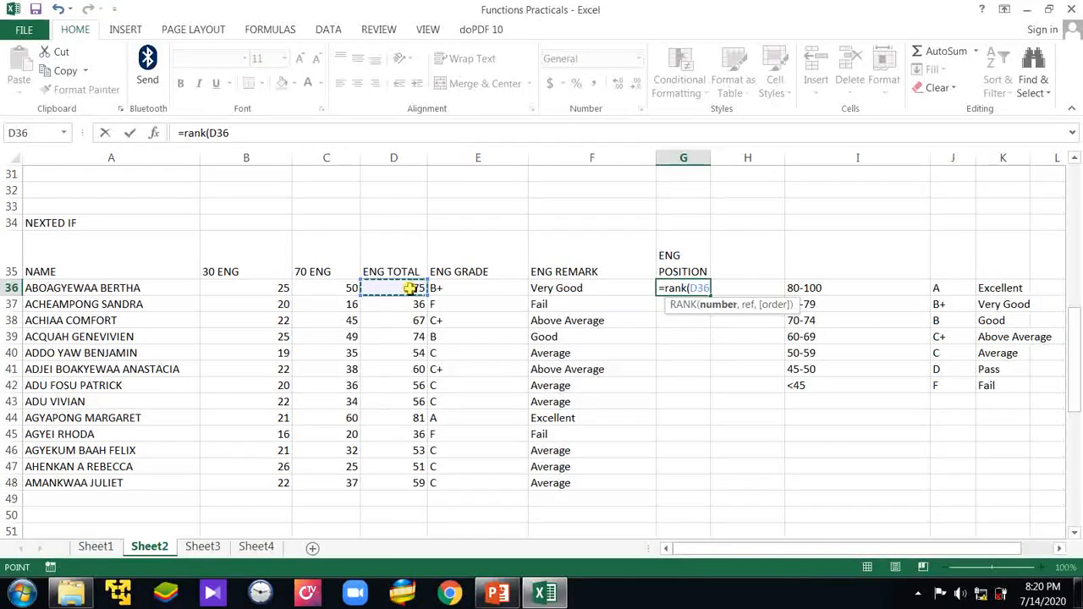
type(",")
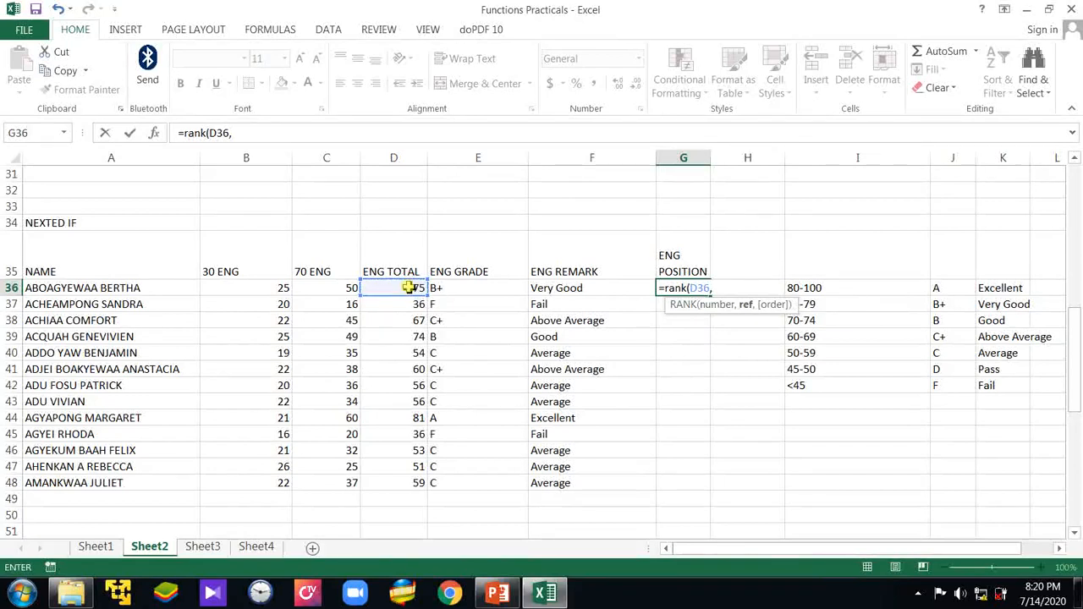
left_click_drag(409, 288, 406, 488)
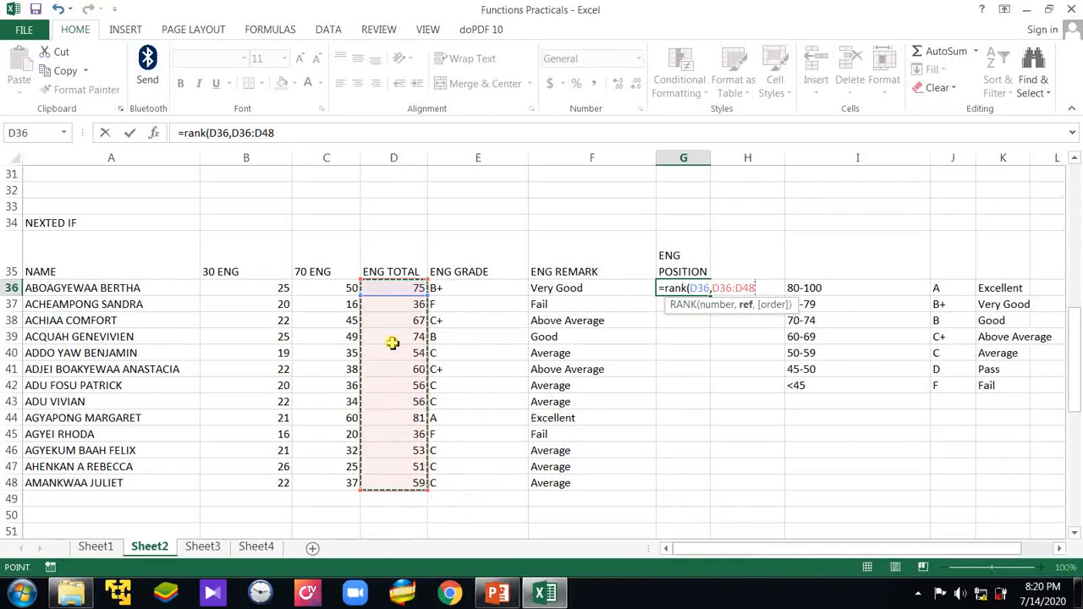
type(",")
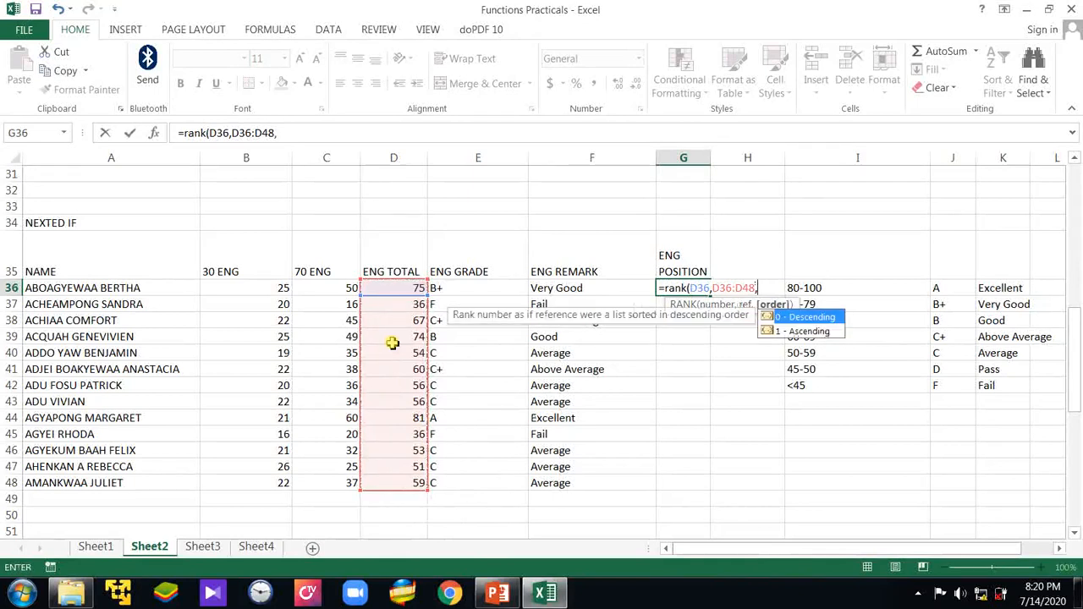
type("0)")
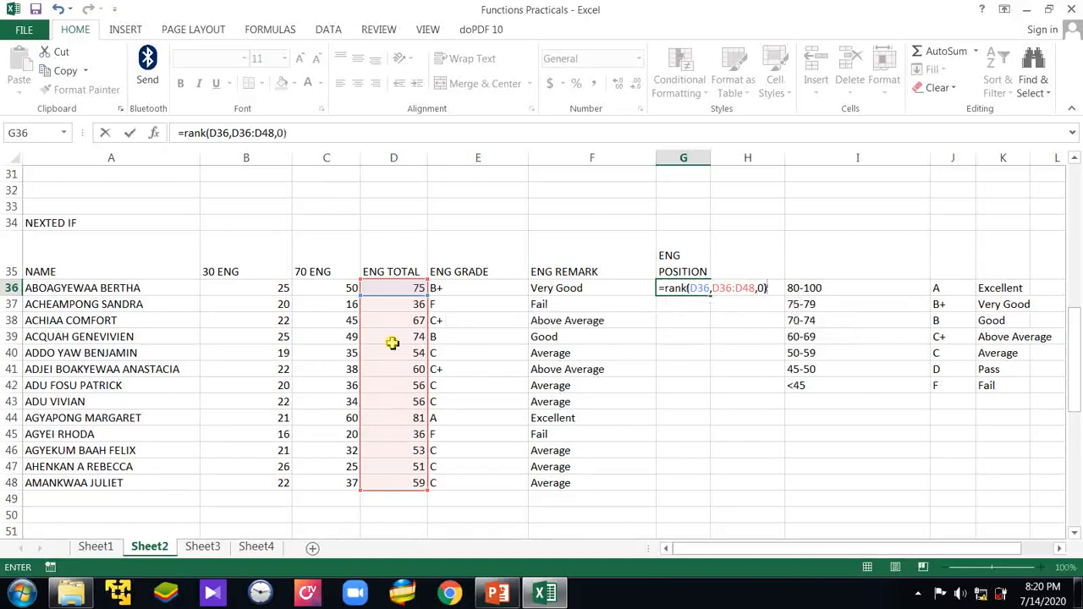
key("Return")
Step: Make the ranking range in the G36 formula absolute as $D$36:$D$48
left_click(699, 291)
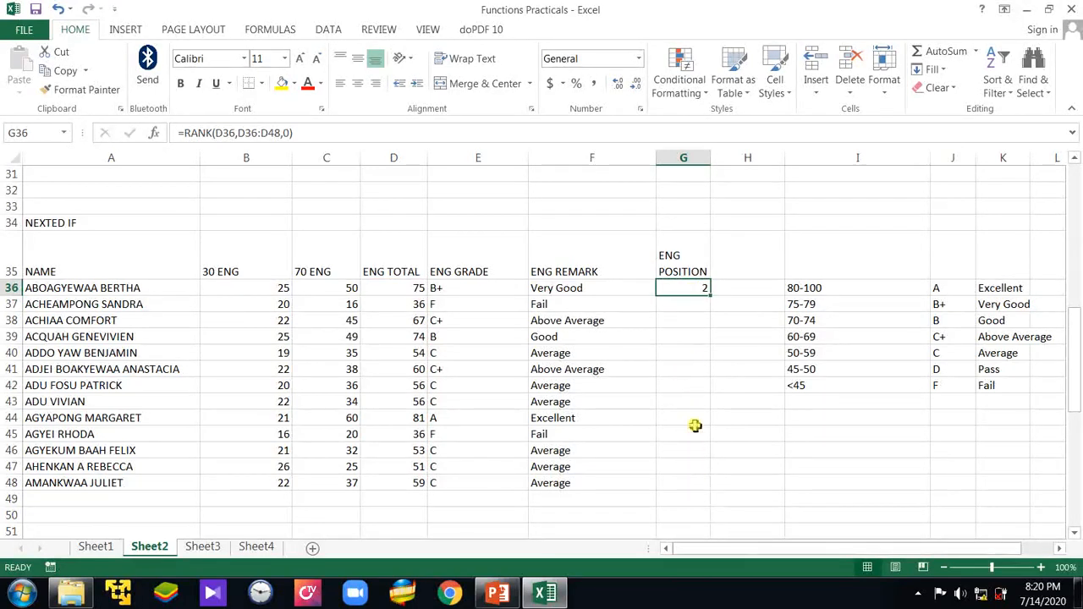
left_click(240, 133)
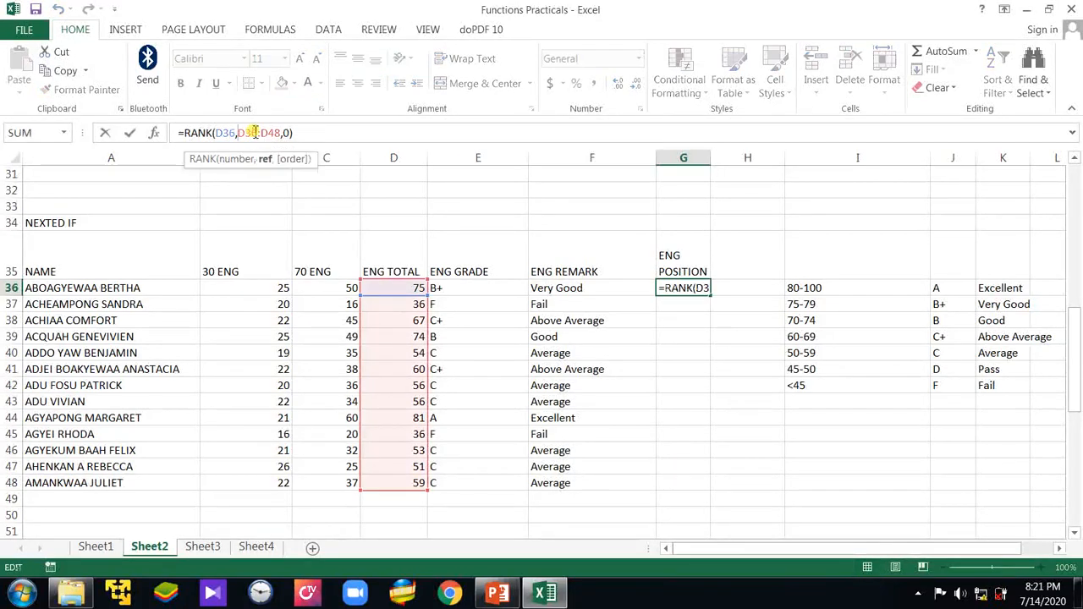
key("Left")
key("F4")
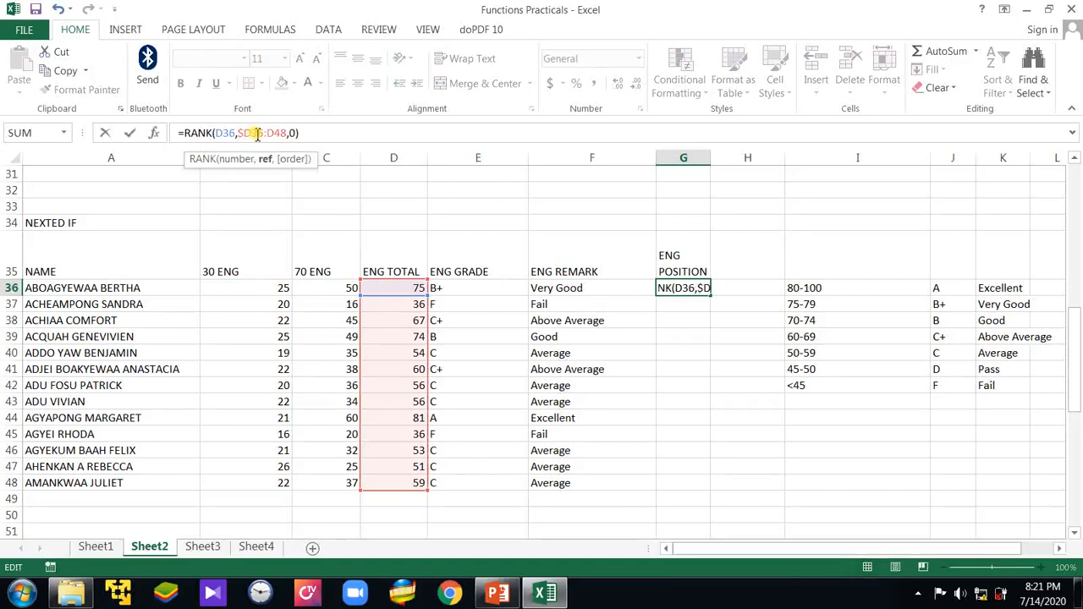
key("Right")
key("Right")
type("$")
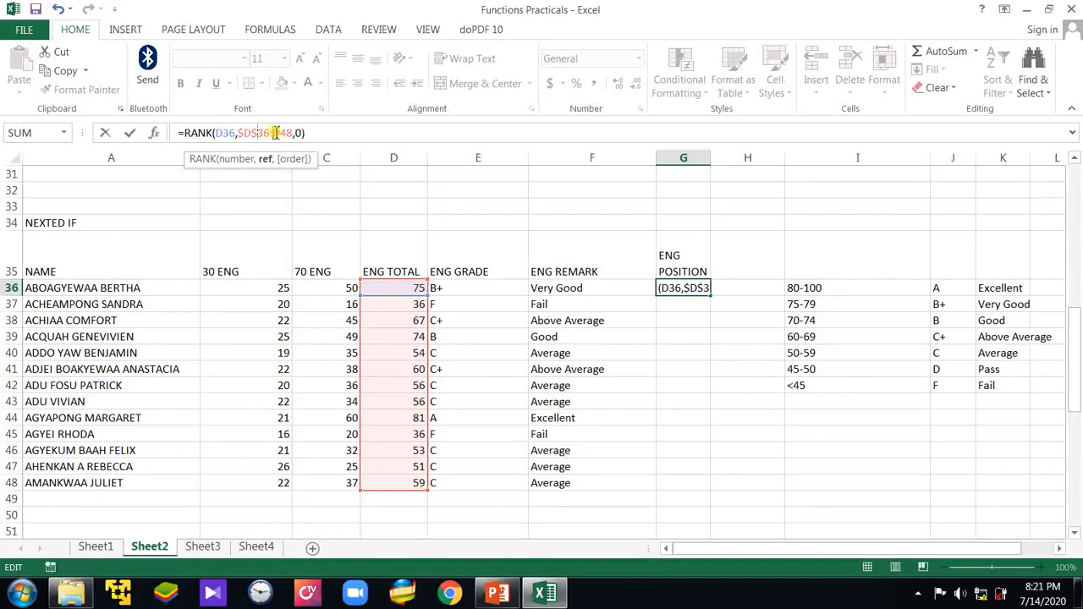
key("Right")
key("Right")
key("Right")
type("$")
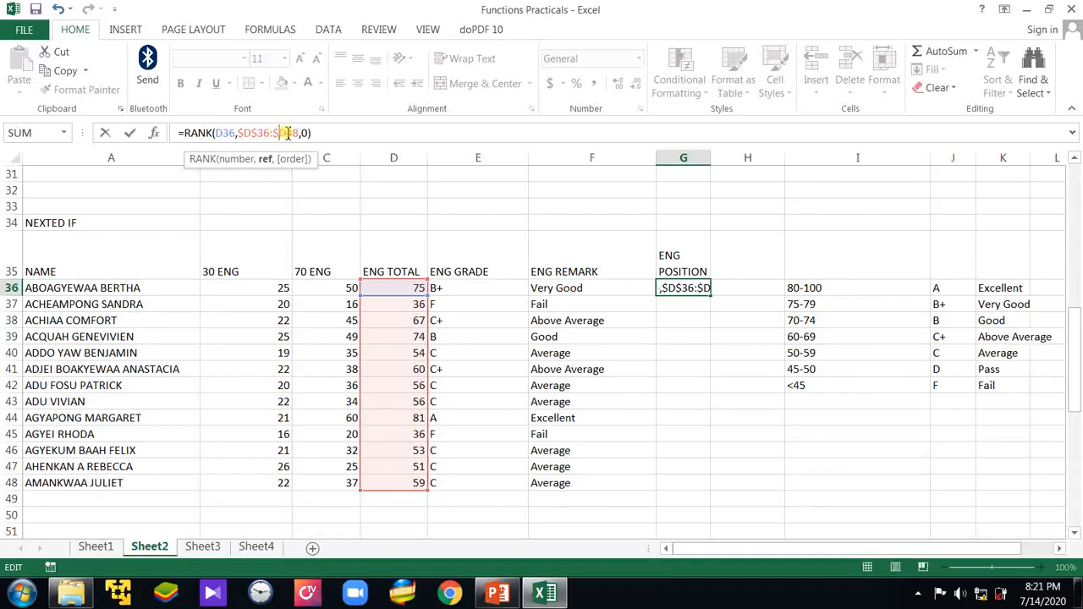
key("Right")
type("$")
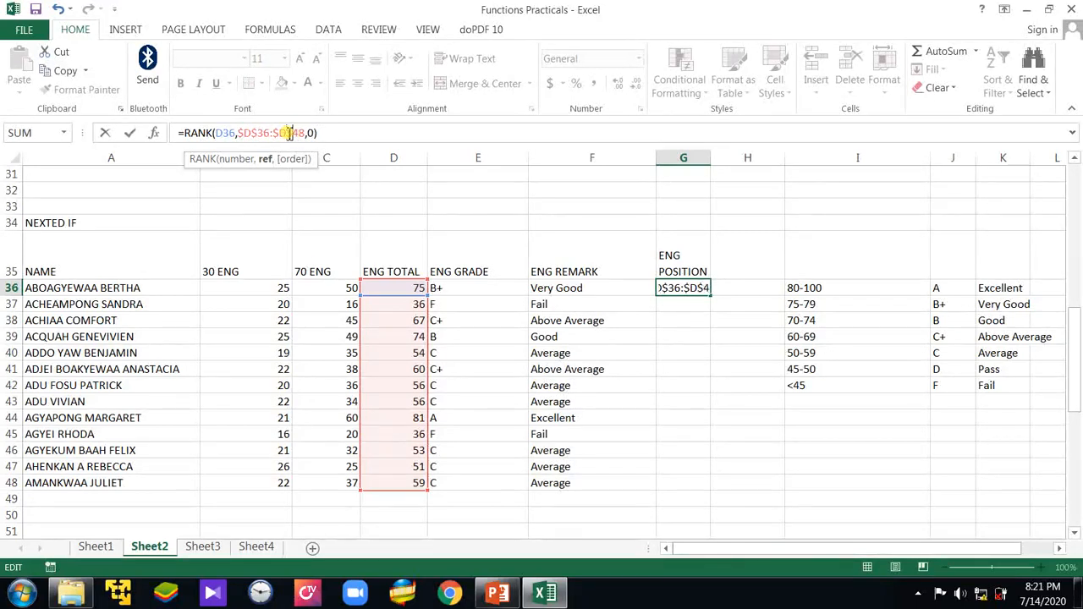
key("Return")
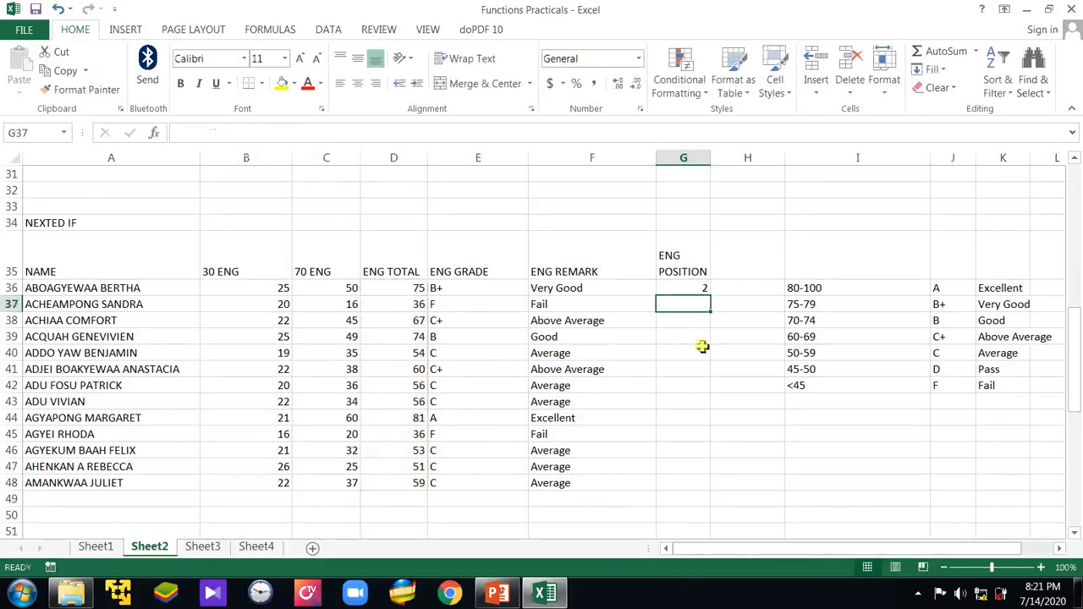
Step: Fill the G36 ranking formula down through G48 to give every student an English position
left_click(684, 288)
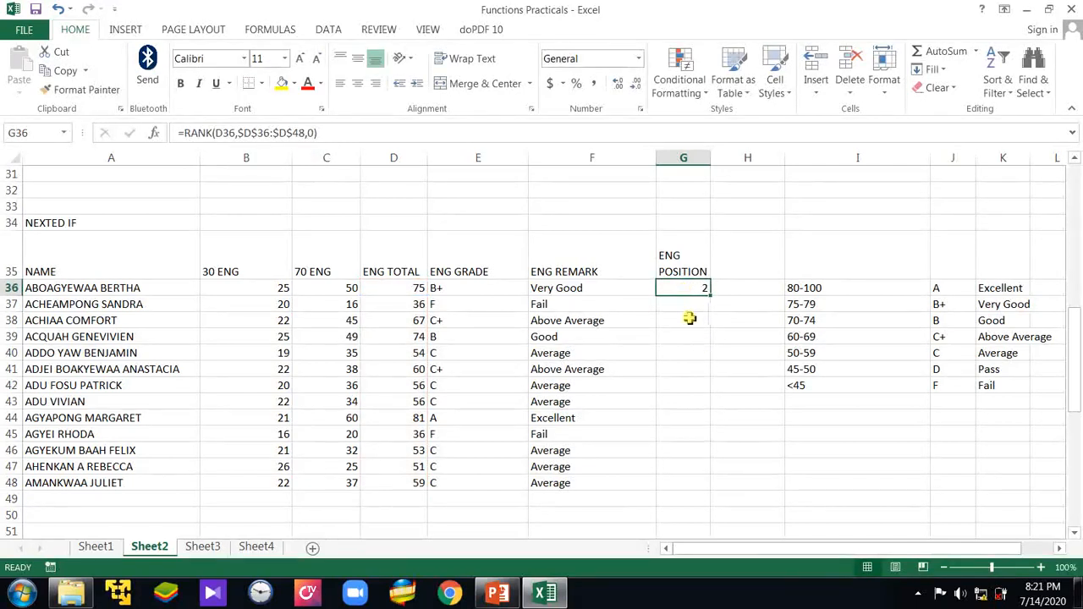
left_click_drag(709, 290, 699, 483)
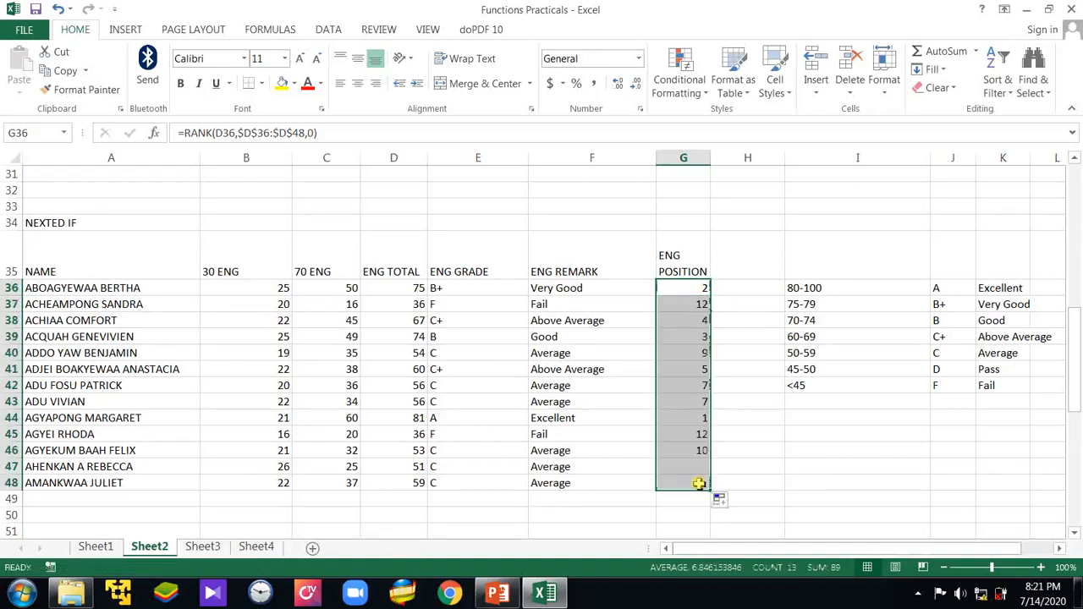
left_click(795, 478)
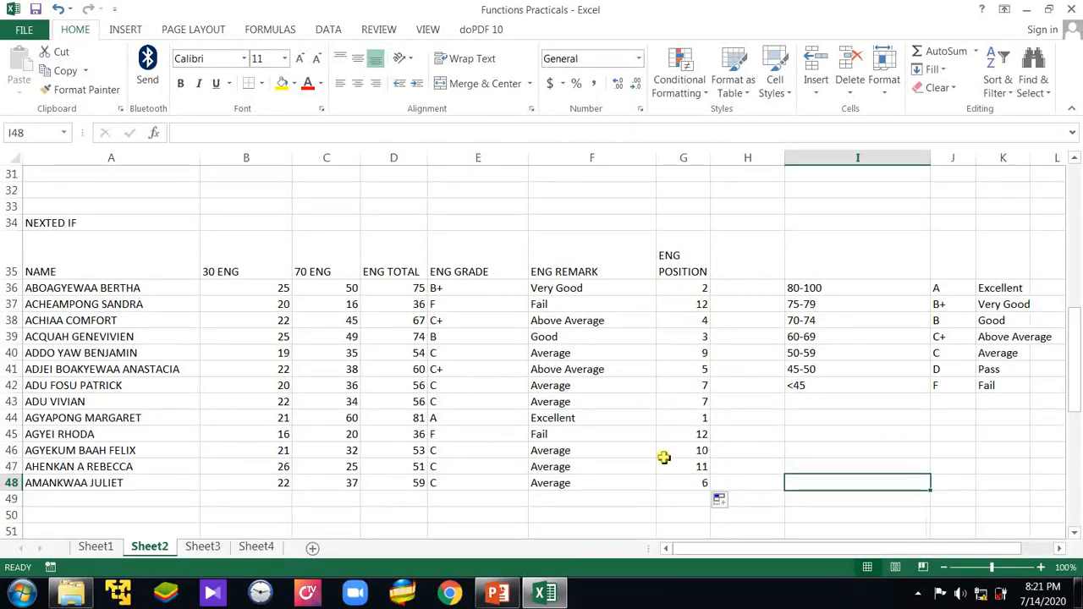
left_click(917, 593)
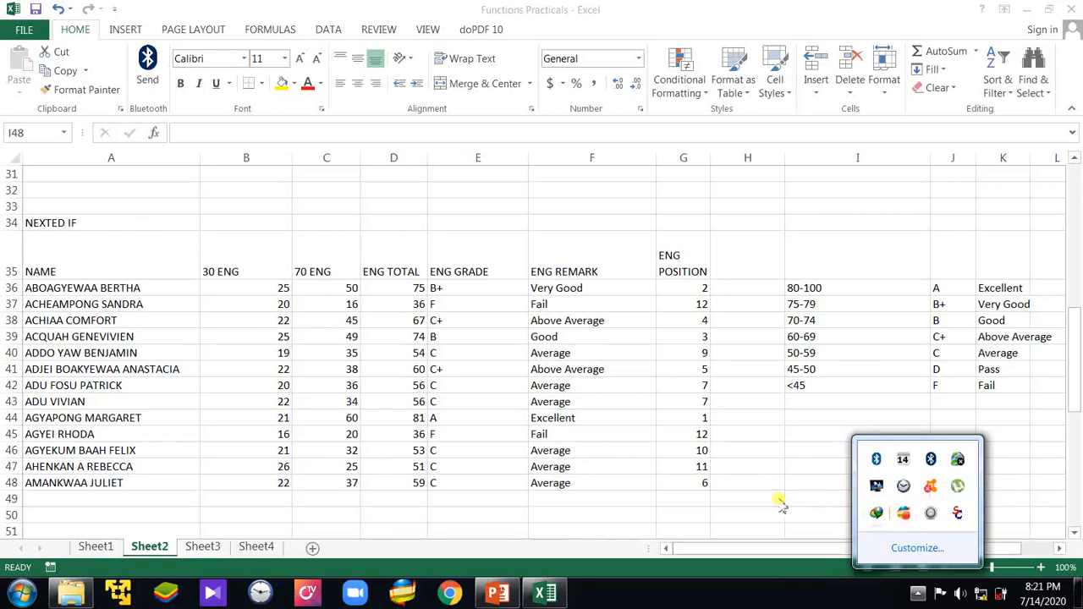
left_click(753, 498)
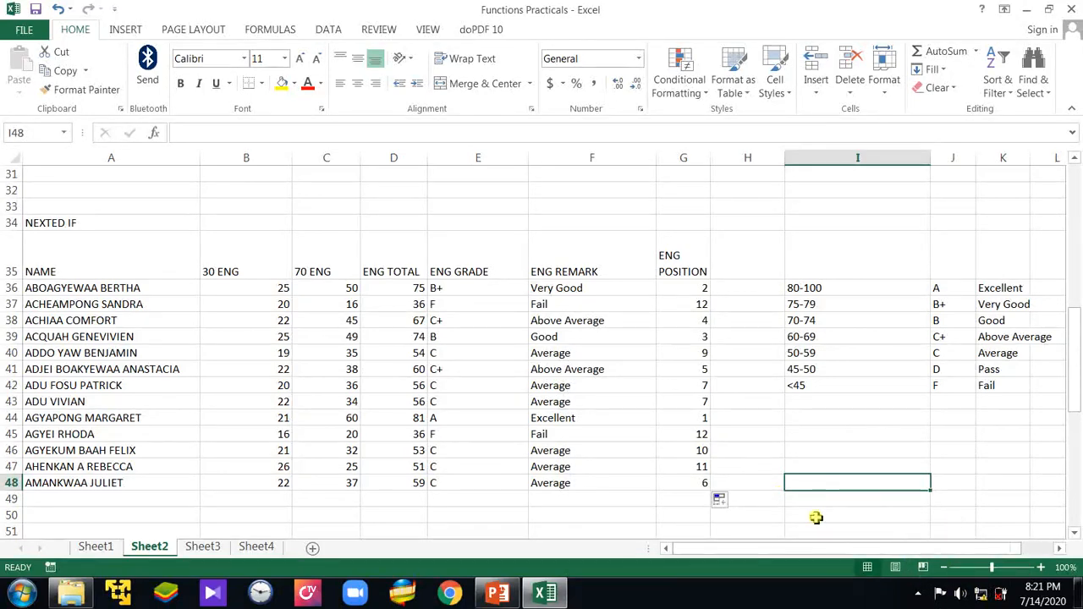
scroll(817, 516, "down", 3)
scroll(817, 516, "down", 7)
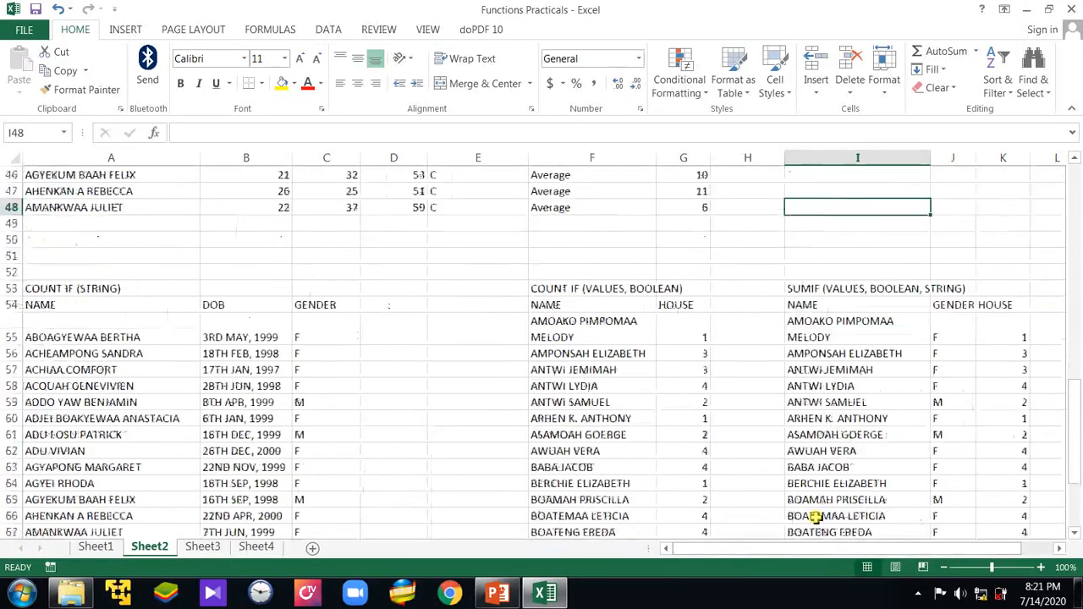
scroll(817, 516, "up", 3)
scroll(814, 516, "up", 2)
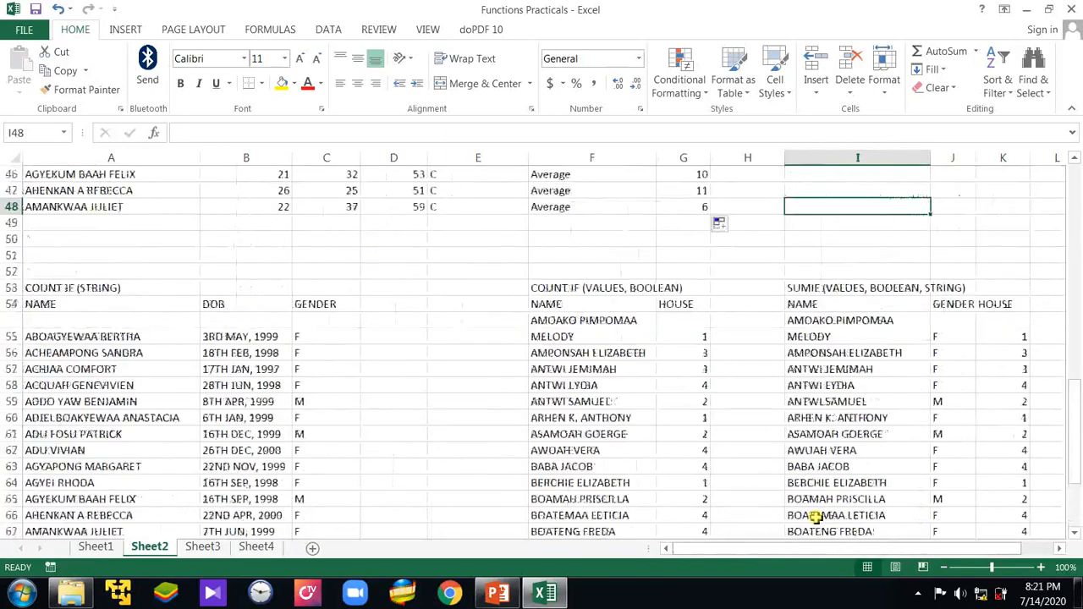
scroll(814, 517, "up", 5)
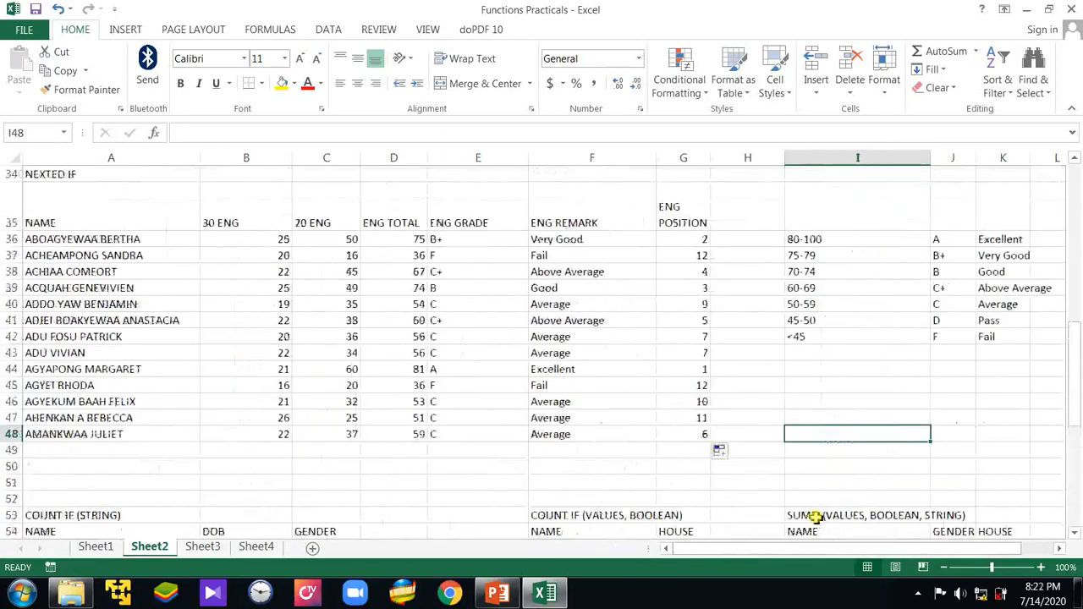